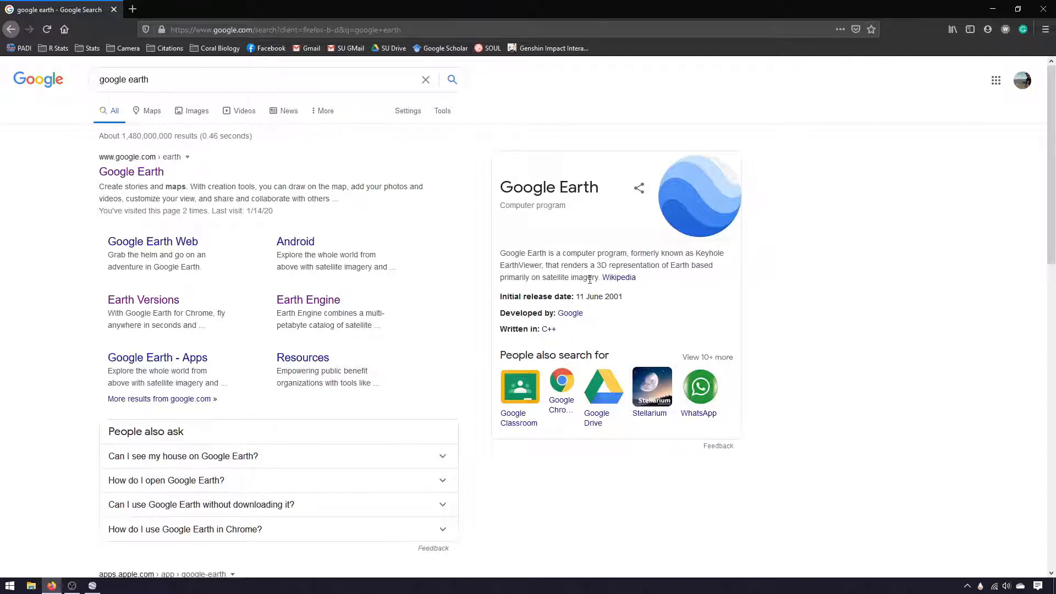
# Launch the web version of Google Earth from its homepage.
pyautogui.moveTo(596, 266)
pyautogui.mouseDown()
pyautogui.moveTo(676, 283)
pyautogui.moveTo(718, 267)
pyautogui.moveTo(649, 281)
pyautogui.moveTo(601, 276)
pyautogui.mouseUp()
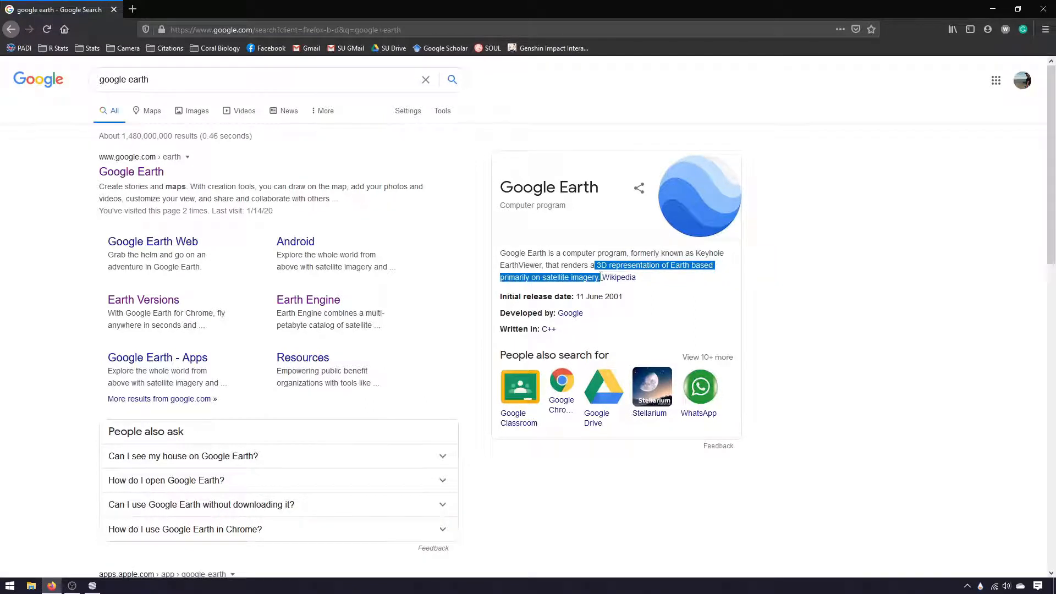
pyautogui.click(888, 286)
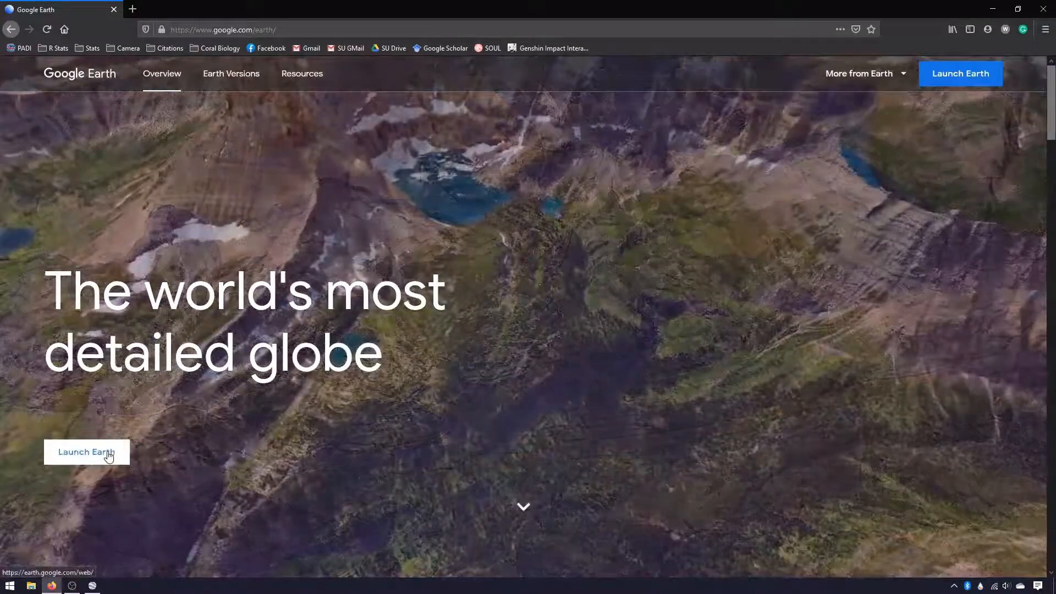
pyautogui.click(105, 454)
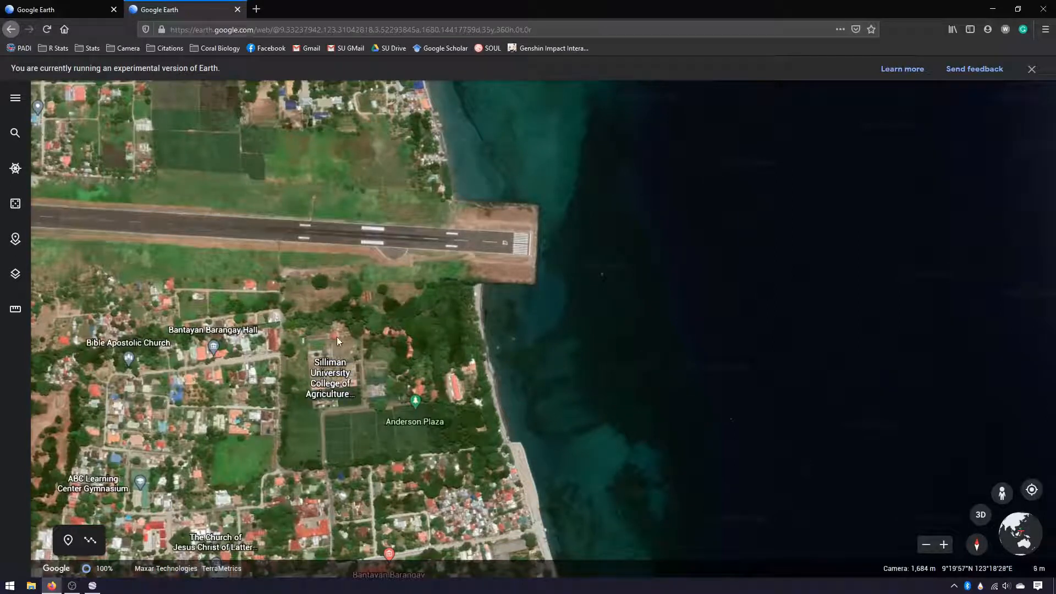
# Examine the coastline south of the runway, including the Silliman University Marine Mammal Museum up close.
pyautogui.moveTo(458, 397); pyautogui.dragTo(419, 378)
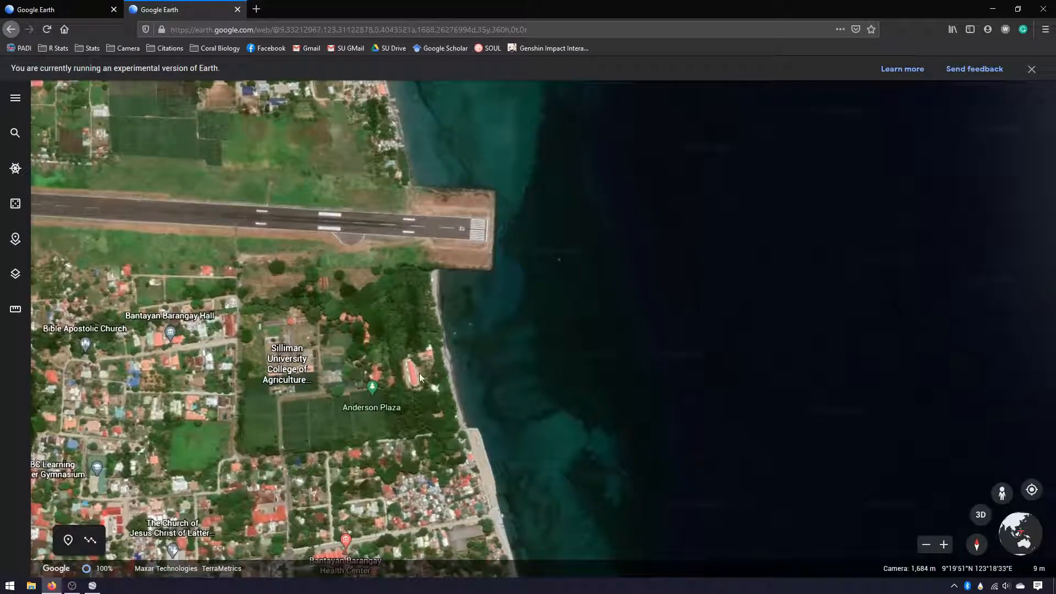
pyautogui.moveTo(392, 355); pyautogui.dragTo(419, 326)
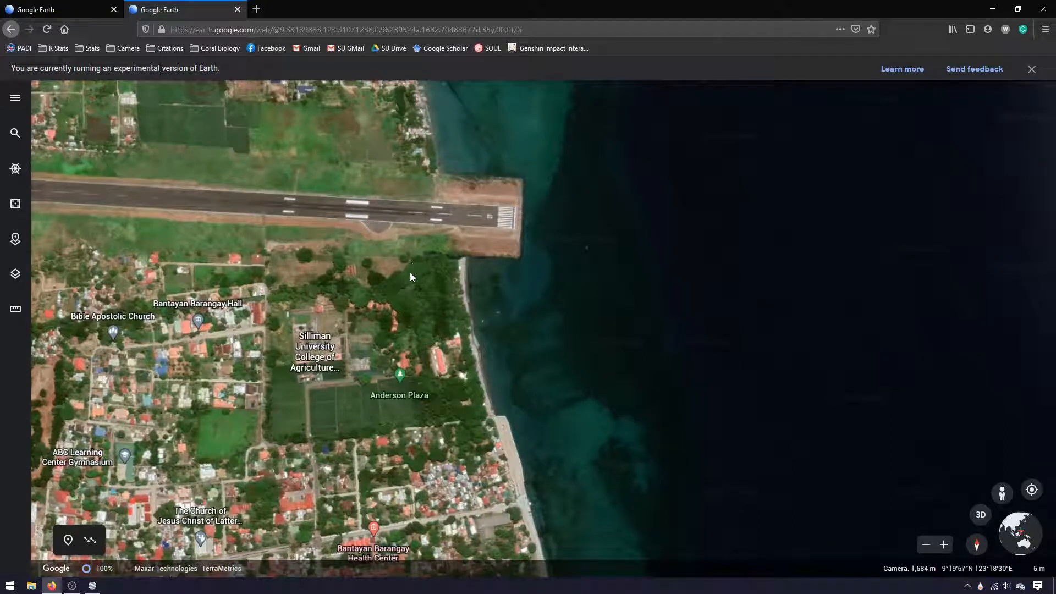
pyautogui.scroll(6, 440, 303)
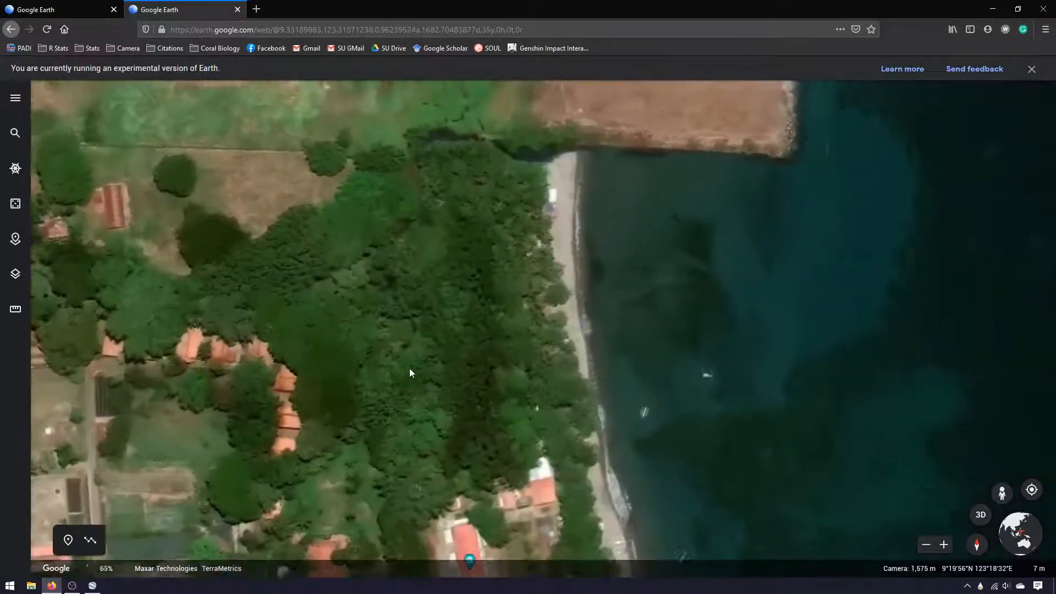
pyautogui.moveTo(465, 311); pyautogui.dragTo(438, 264)
pyautogui.scroll(5, 439, 264)
pyautogui.scroll(-4, 439, 264)
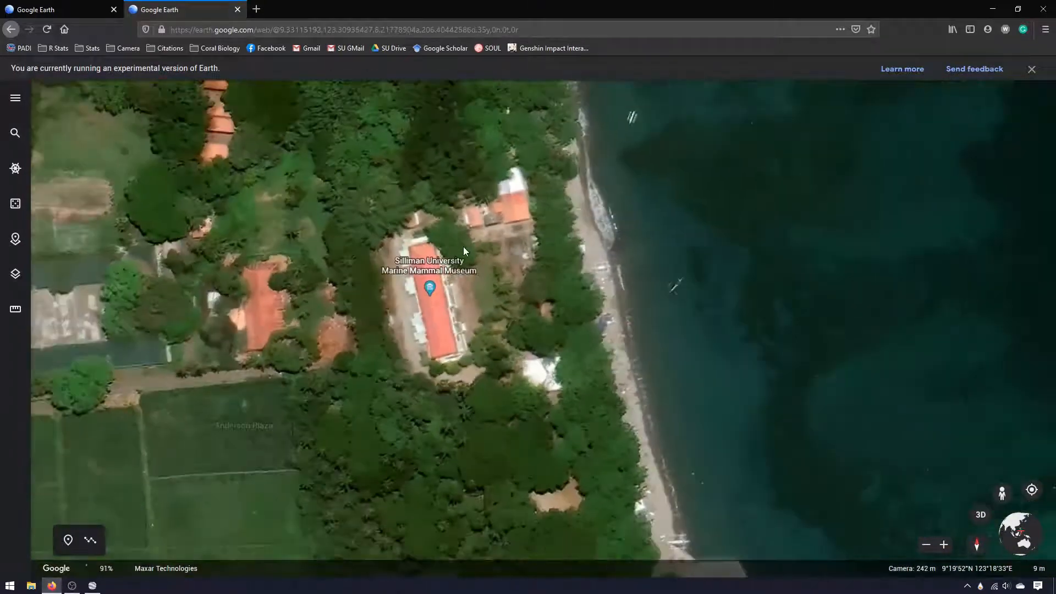
pyautogui.scroll(-5, 463, 246)
pyautogui.moveTo(440, 202); pyautogui.dragTo(428, 312)
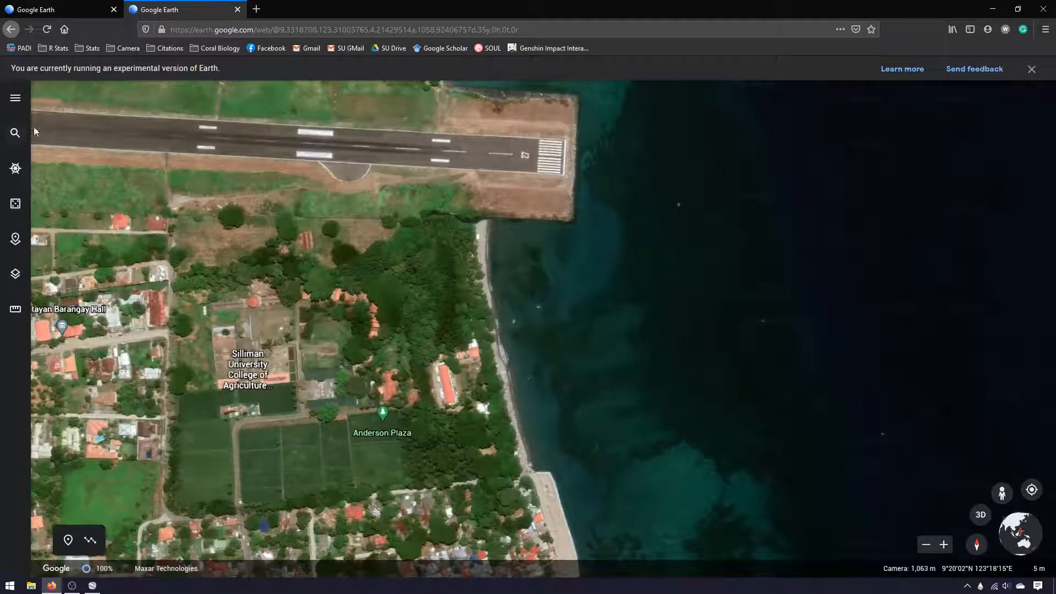
pyautogui.moveTo(487, 305); pyautogui.dragTo(472, 300)
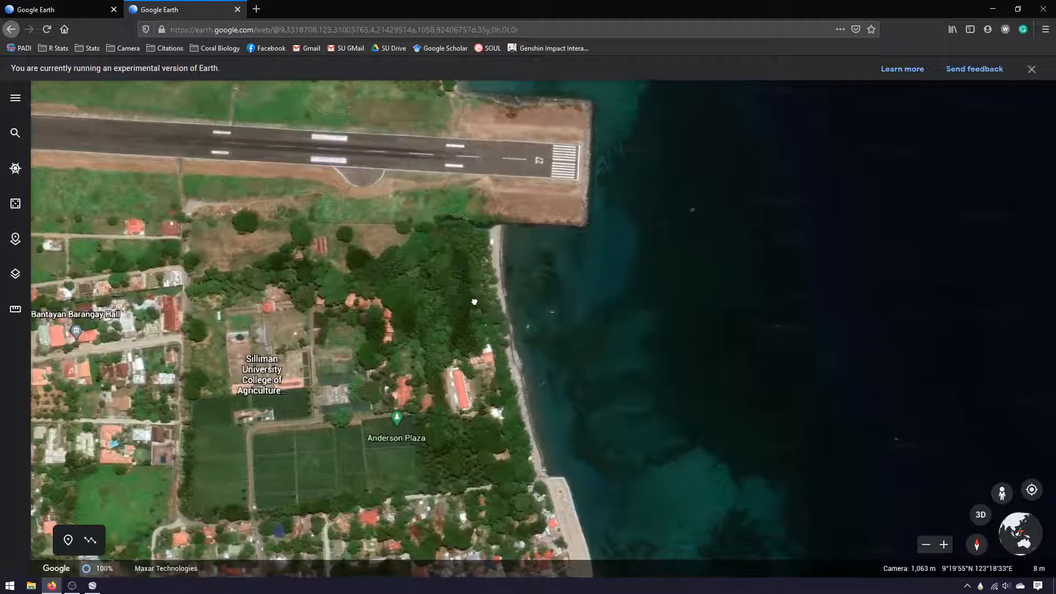
pyautogui.moveTo(452, 257); pyautogui.dragTo(443, 286)
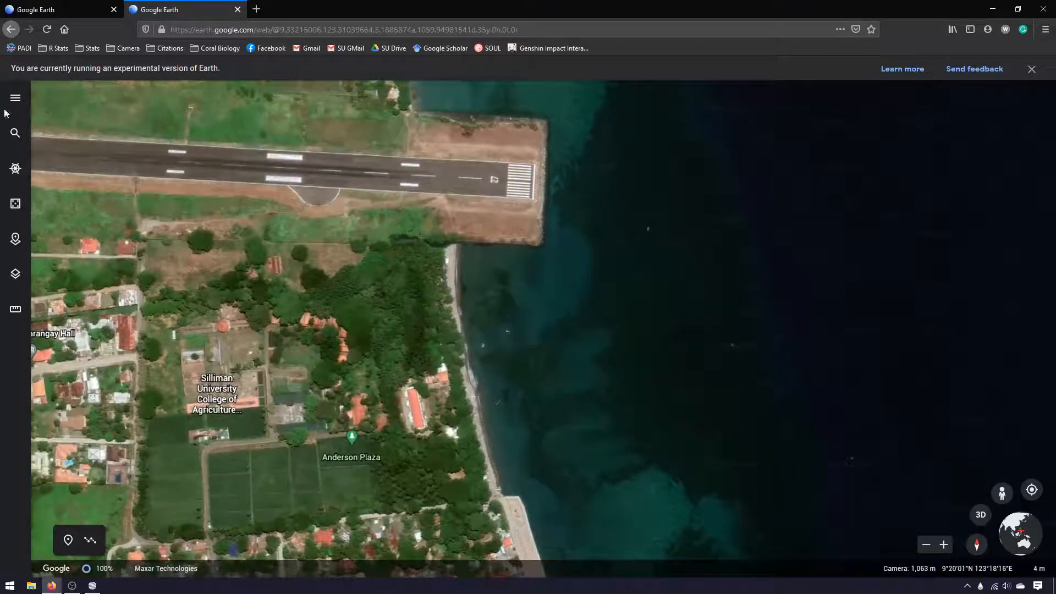
# View the search suggestions and the Voyager stories, and return to the map.
pyautogui.click(15, 133)
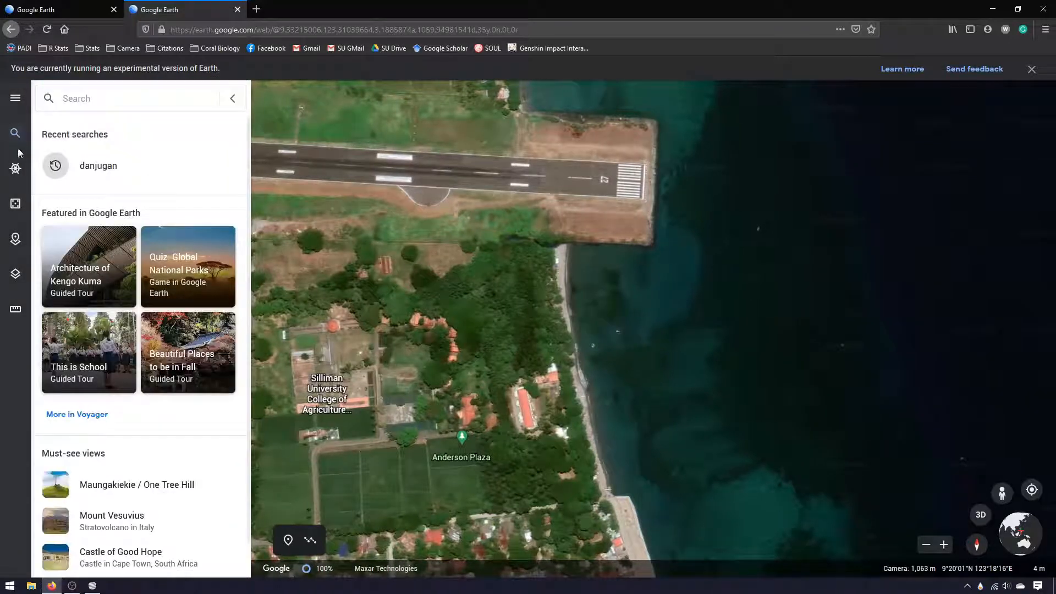
pyautogui.click(16, 169)
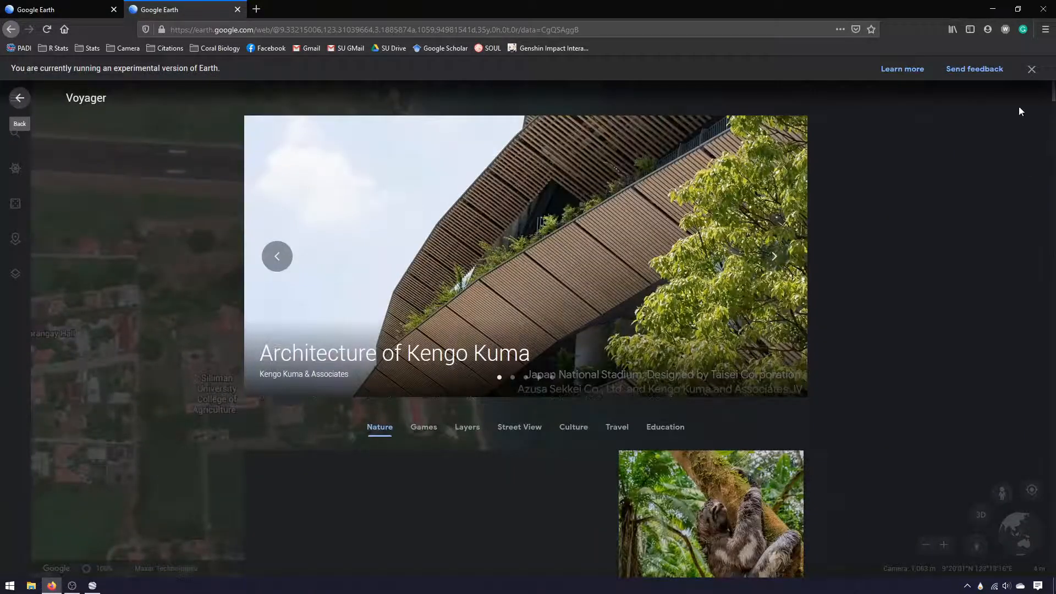
pyautogui.click(20, 98)
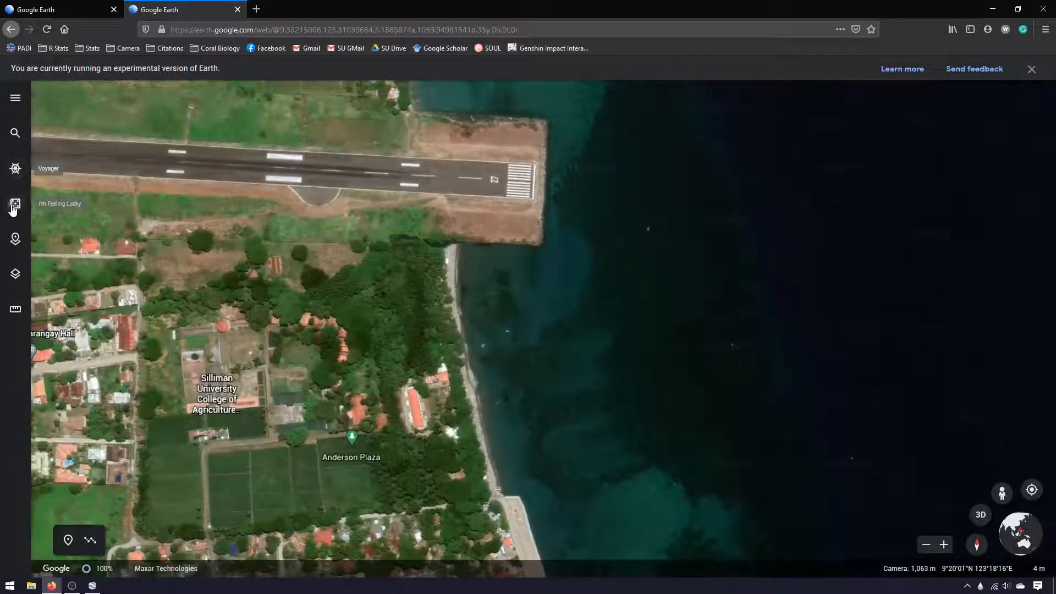
# Try a random destination with I'm Feeling Lucky, and bring the view back to the runway's seaward end.
pyautogui.click(14, 206)
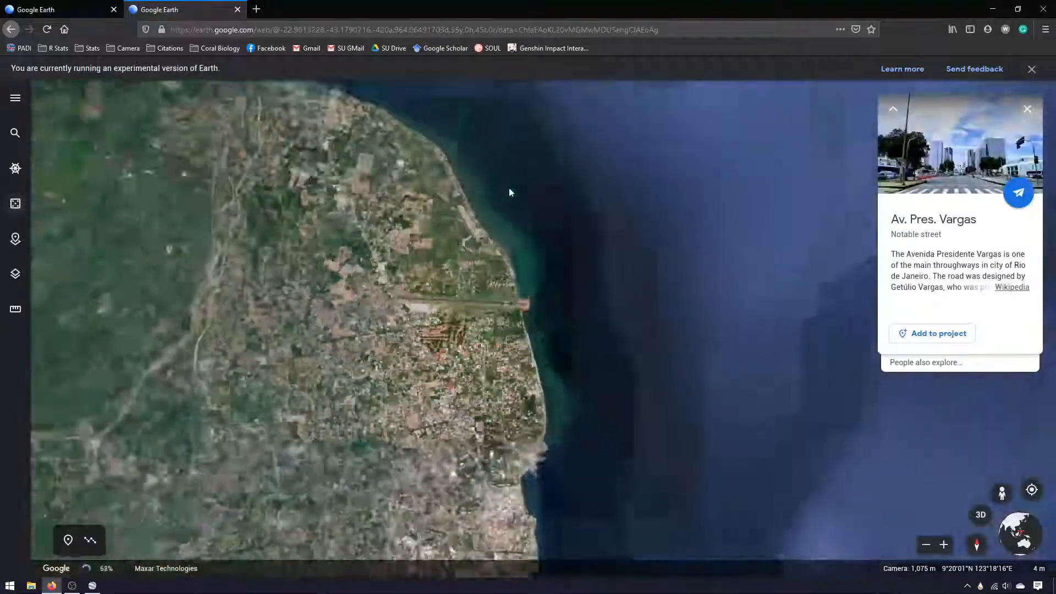
pyautogui.scroll(10, 537, 317)
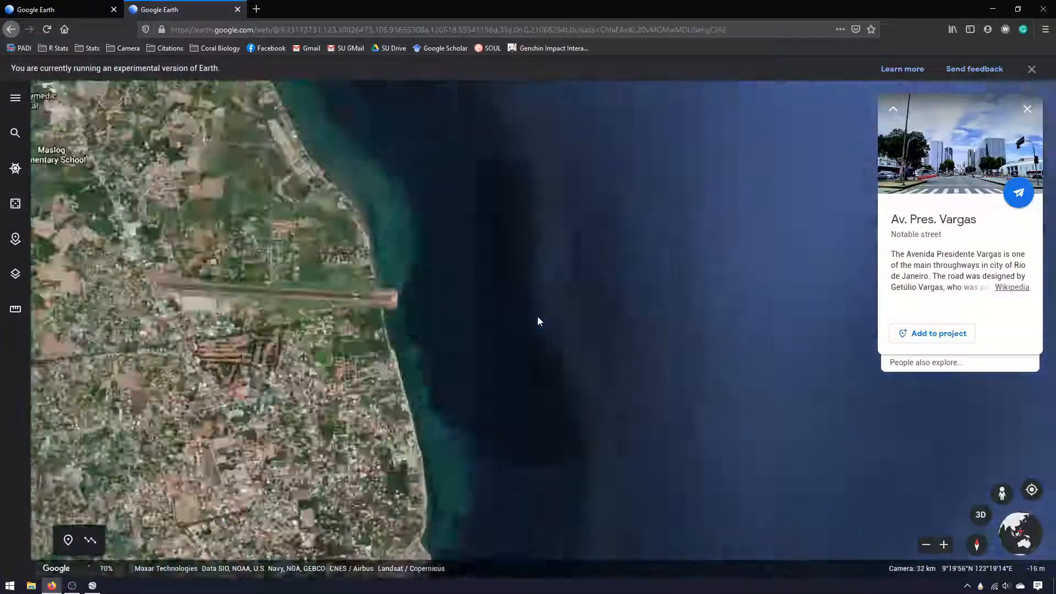
pyautogui.scroll(-5, 185, 242)
pyautogui.scroll(-3, 185, 243)
pyautogui.moveTo(187, 244); pyautogui.dragTo(403, 260)
pyautogui.scroll(7, 358, 300)
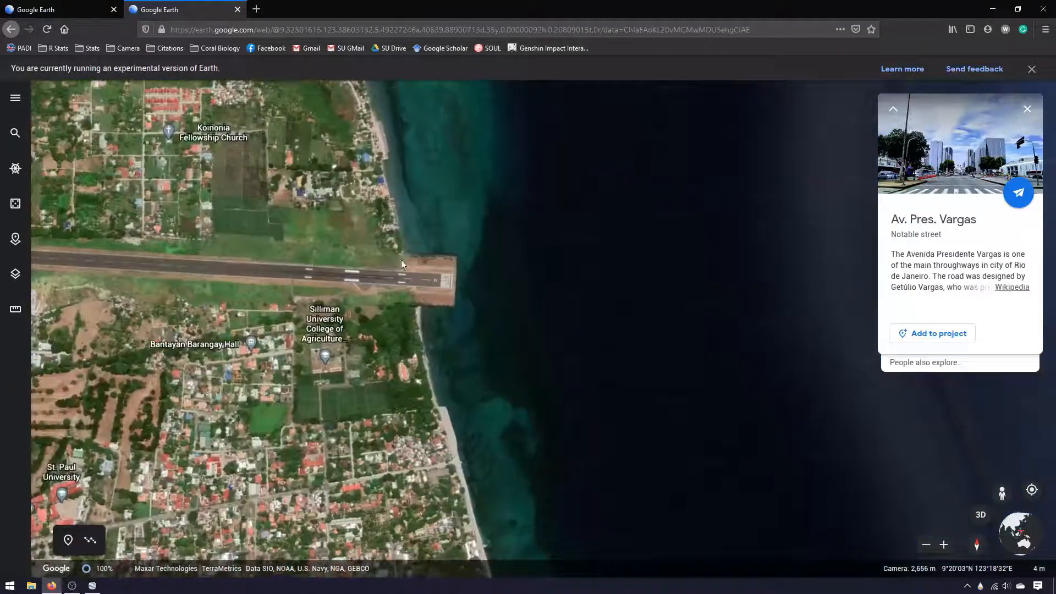
# Look at the options for opening or creating a project, and close them again.
pyautogui.click(17, 240)
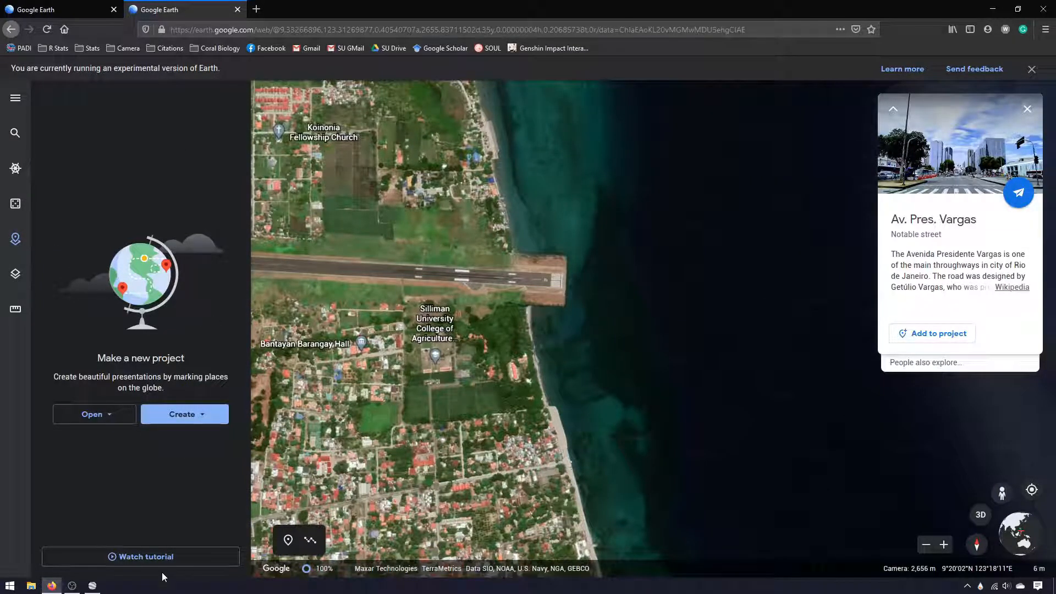
pyautogui.click(18, 237)
# Measure the runway's length from the middle of its seaward end line to its inland end line.
pyautogui.click(15, 309)
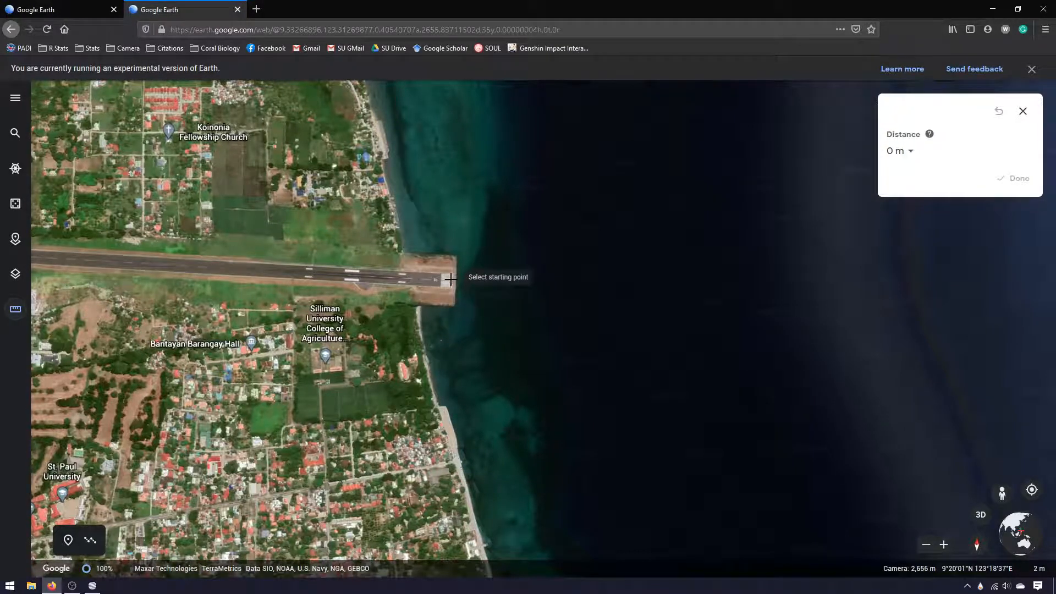
pyautogui.moveTo(451, 279); pyautogui.dragTo(690, 320)
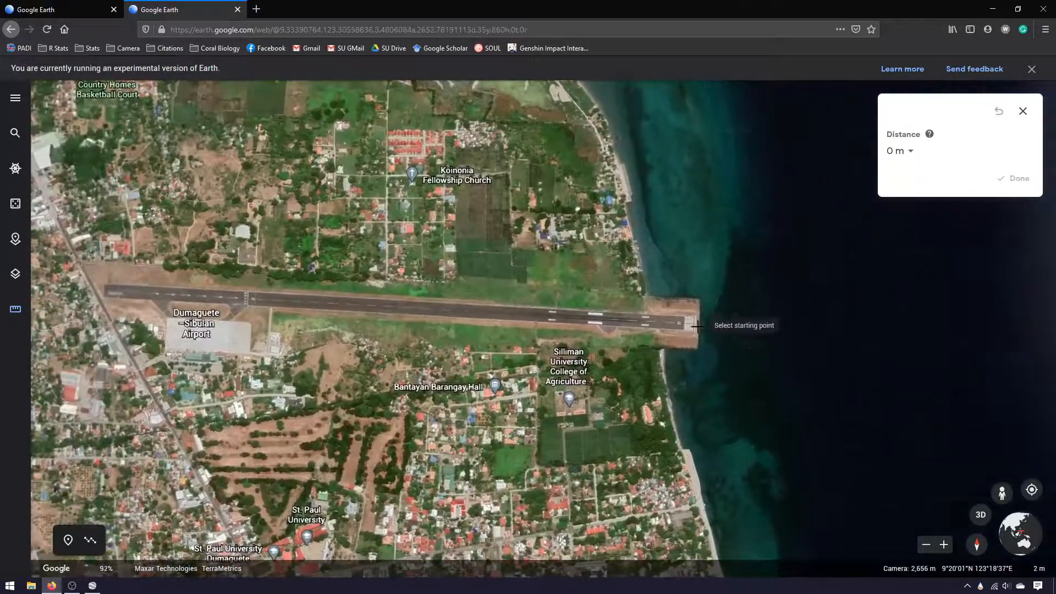
pyautogui.scroll(8, 691, 319)
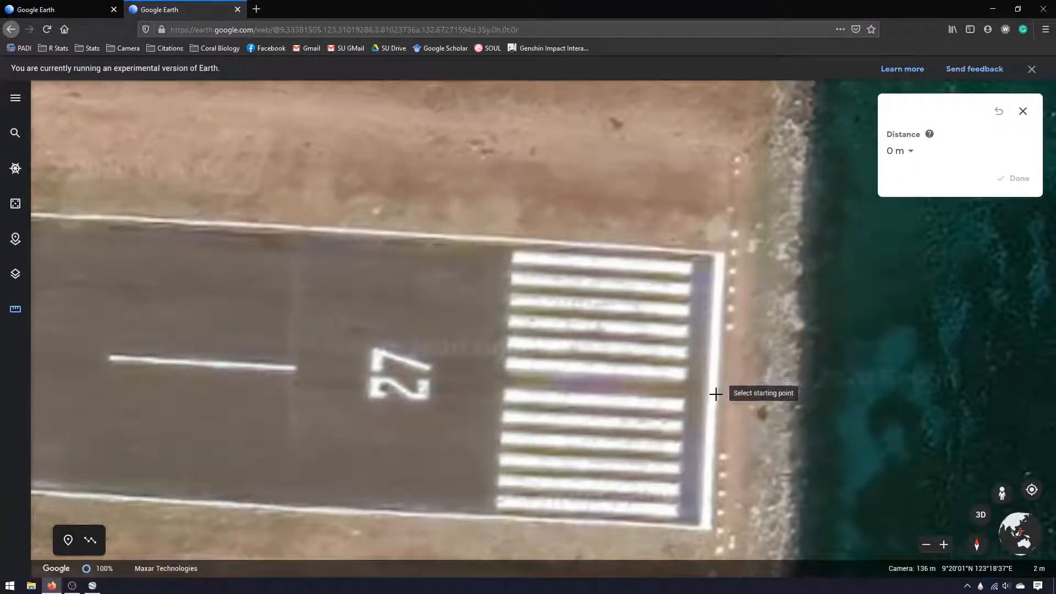
pyautogui.click(718, 386)
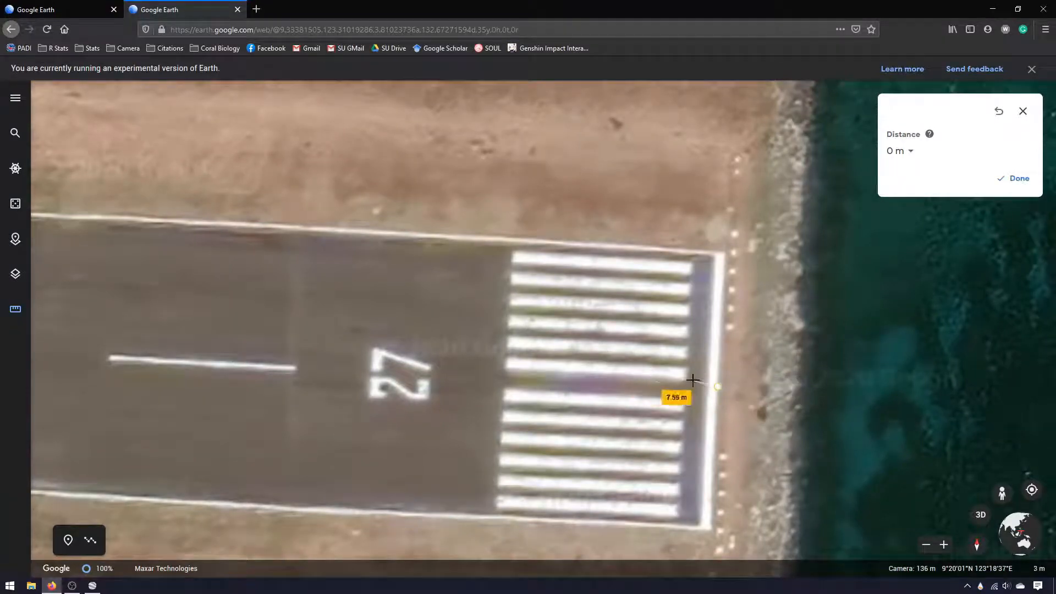
pyautogui.scroll(-5, 495, 375)
pyautogui.scroll(-2, 355, 355)
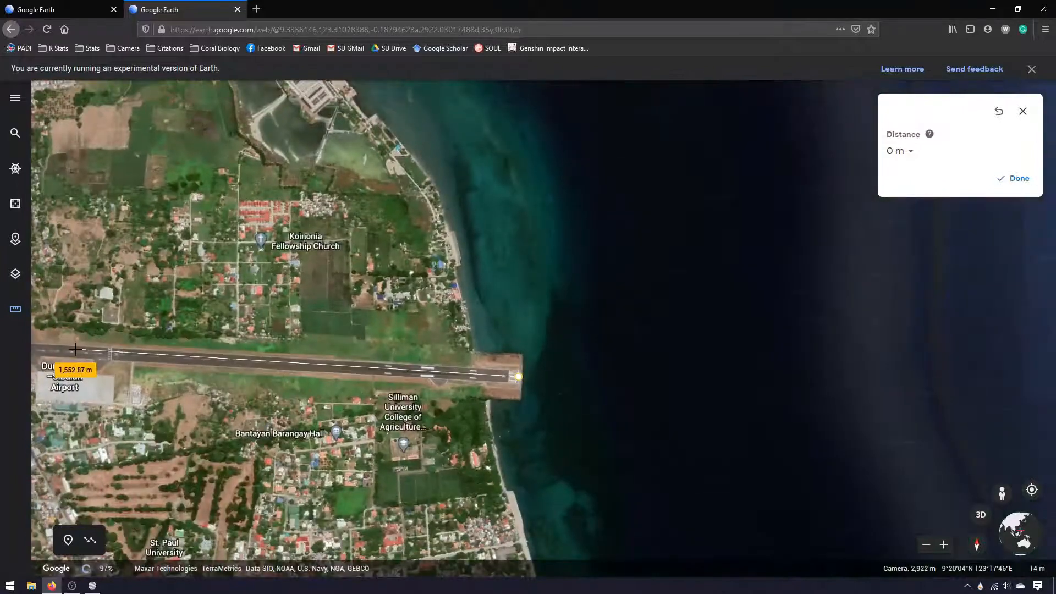
pyautogui.scroll(-4, 45, 352)
pyautogui.scroll(7, 42, 349)
pyautogui.scroll(5, 48, 349)
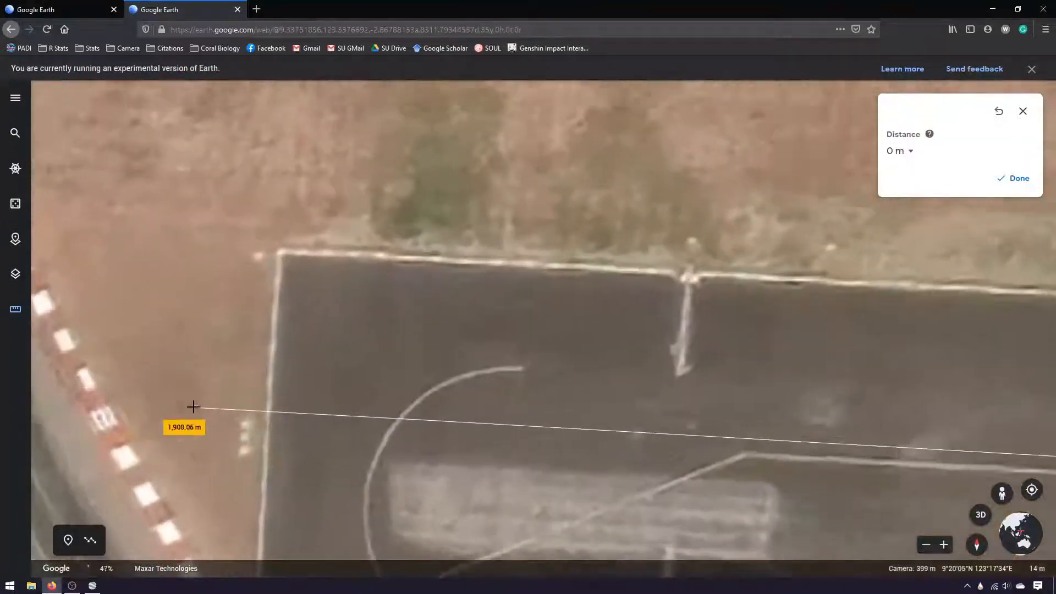
pyautogui.click(280, 451)
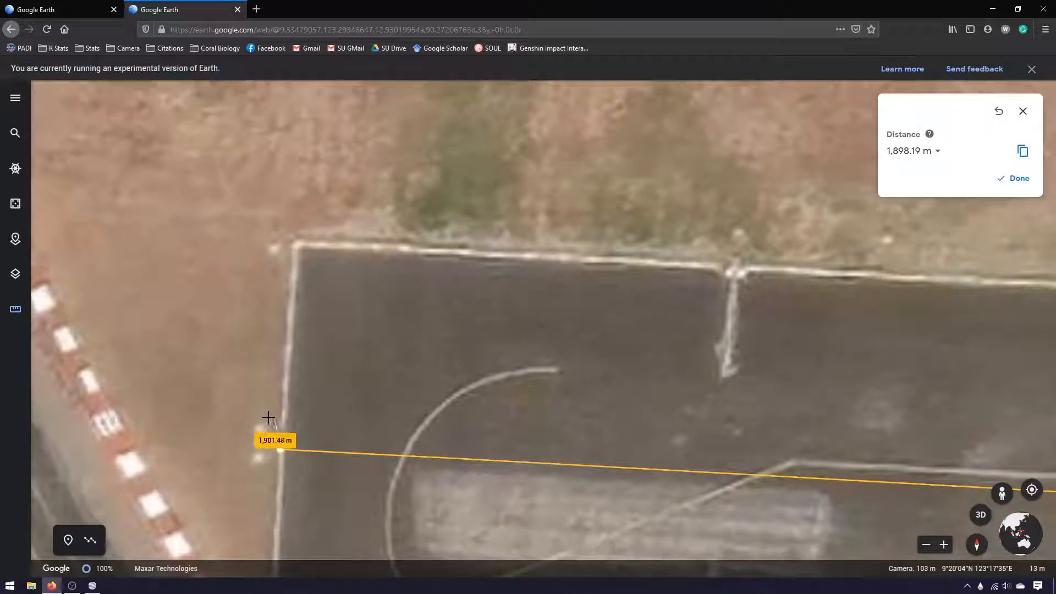
pyautogui.click(281, 448)
# Show the measured runway distance in kilometers, in centimeters and finally in smoots.
pyautogui.moveTo(585, 317); pyautogui.dragTo(313, 235)
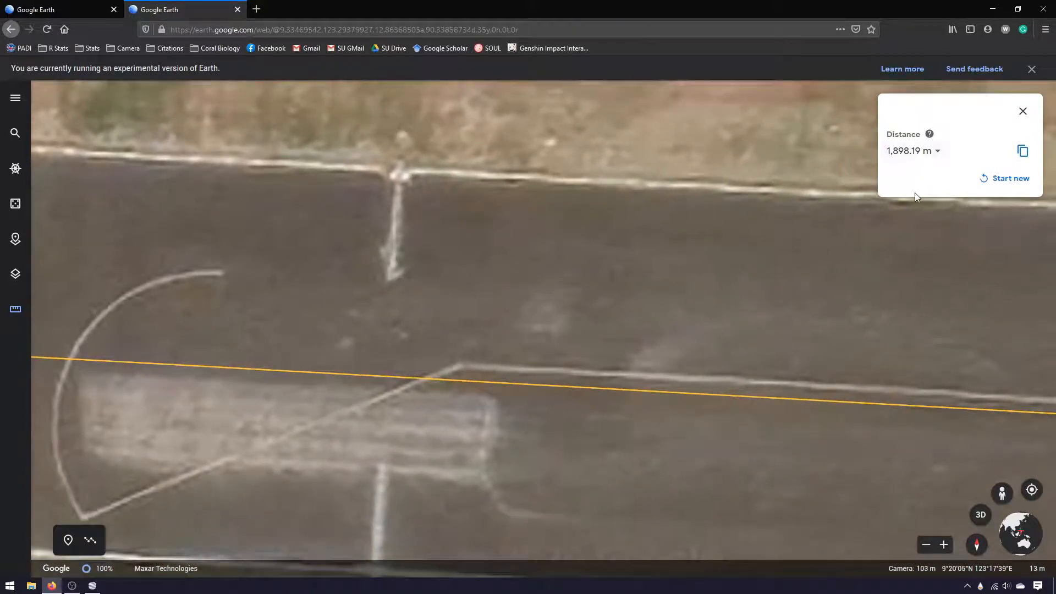
pyautogui.scroll(-5, 833, 220)
pyautogui.moveTo(870, 174); pyautogui.dragTo(617, 314)
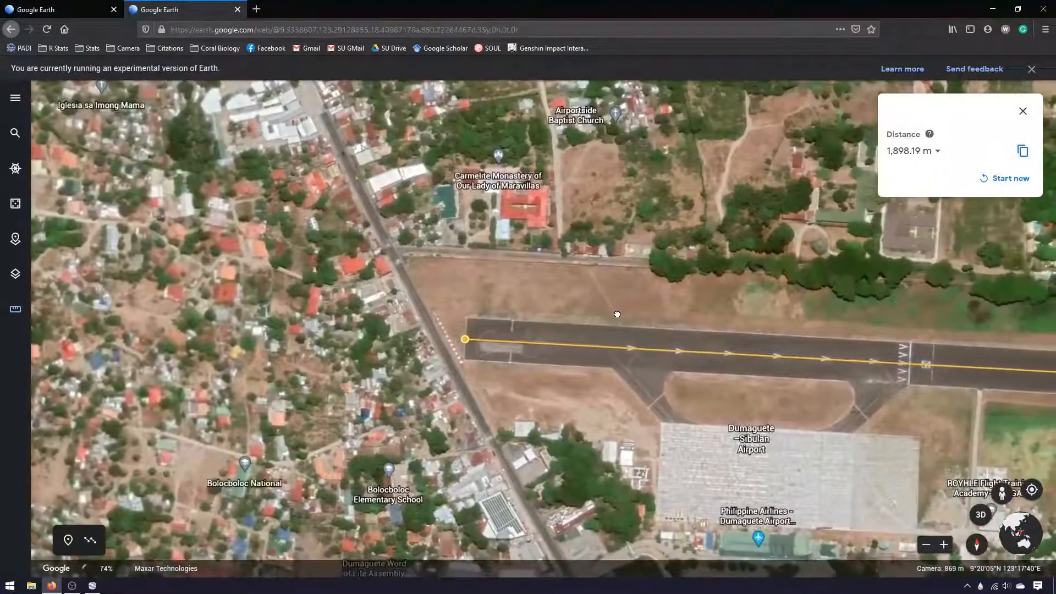
pyautogui.moveTo(834, 315); pyautogui.dragTo(753, 301)
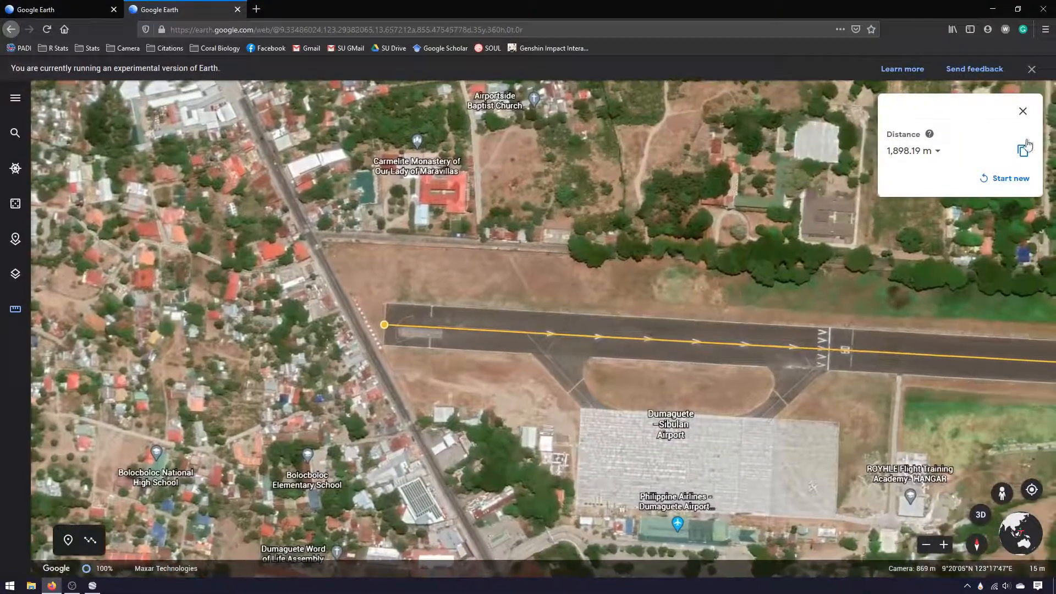
pyautogui.click(935, 151)
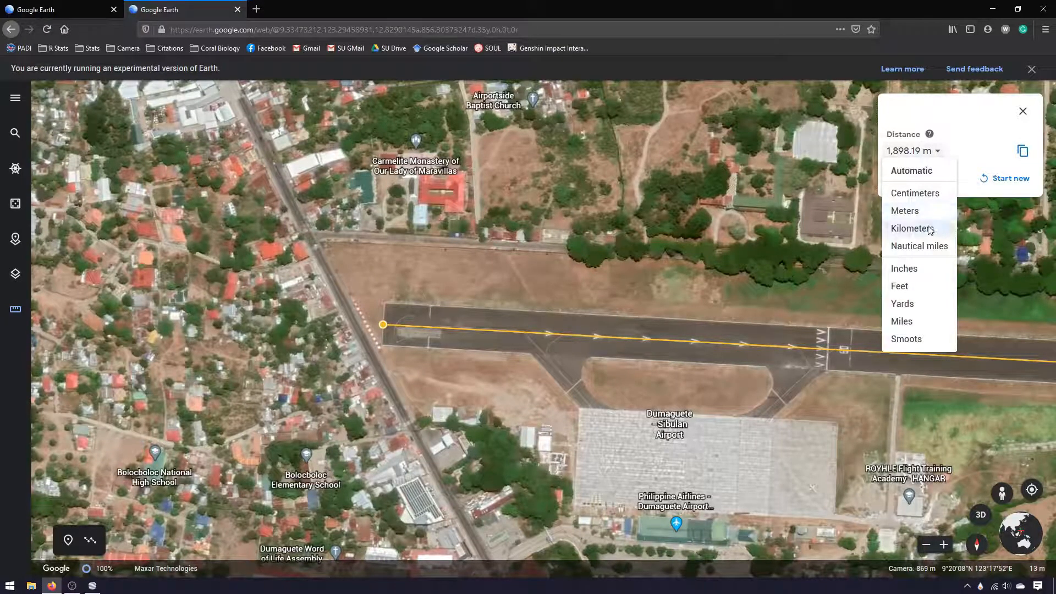
pyautogui.click(934, 179)
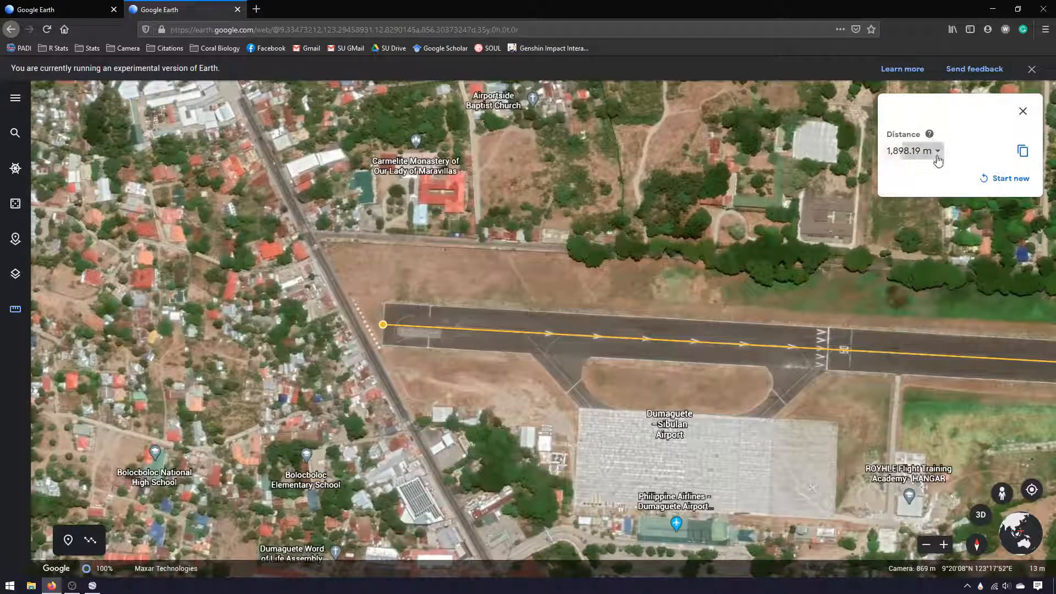
pyautogui.click(935, 151)
pyautogui.click(913, 226)
pyautogui.click(916, 152)
pyautogui.click(921, 192)
pyautogui.click(935, 151)
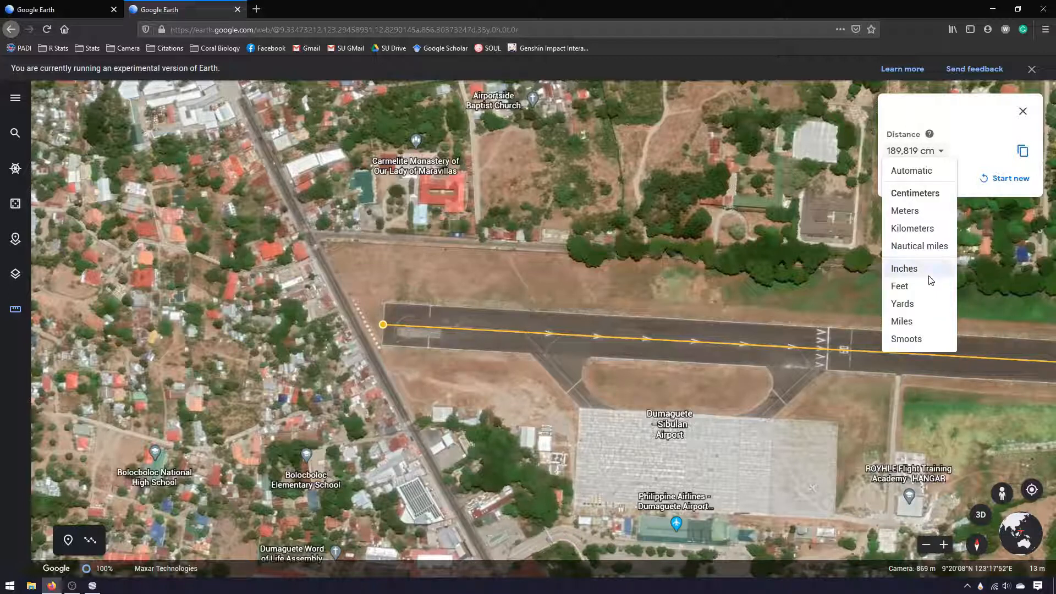
pyautogui.click(906, 338)
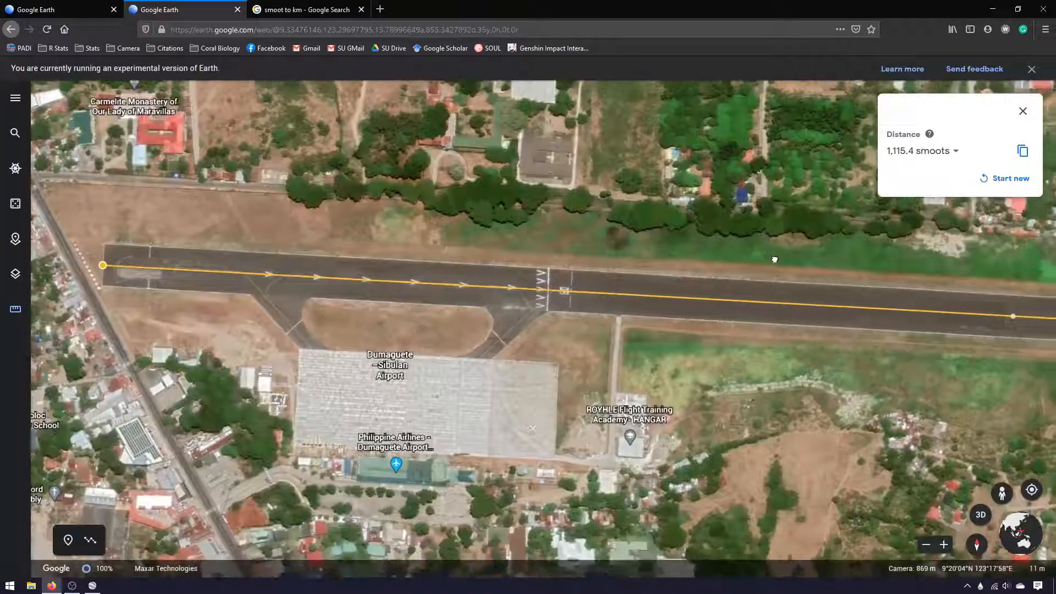
# Clear the runway line measurement, and measure a closed four-corner area covering the section at the runway's inland end.
pyautogui.scroll(-3, 606, 288)
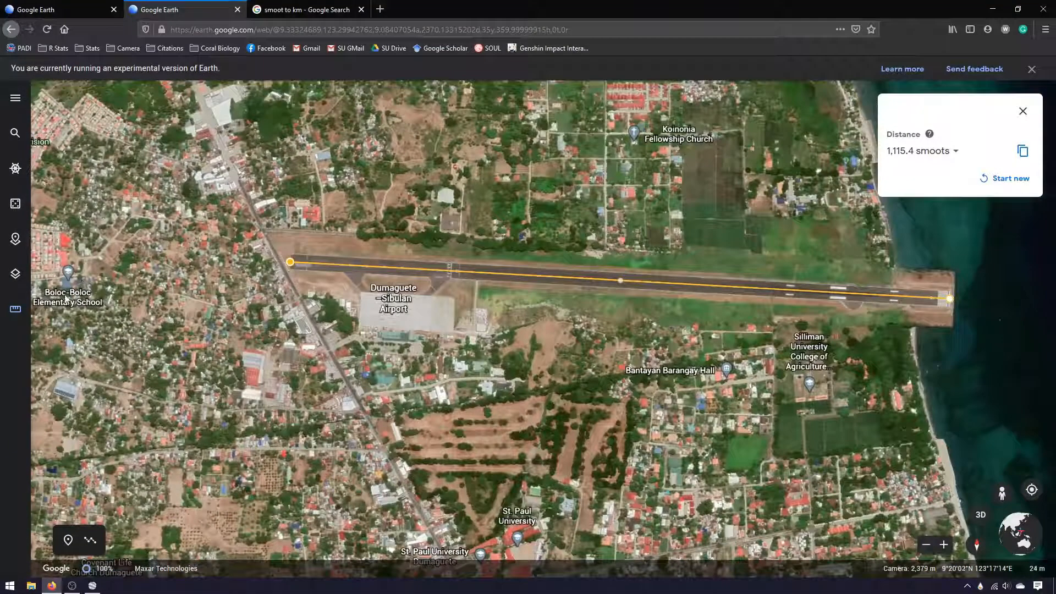
pyautogui.click(16, 309)
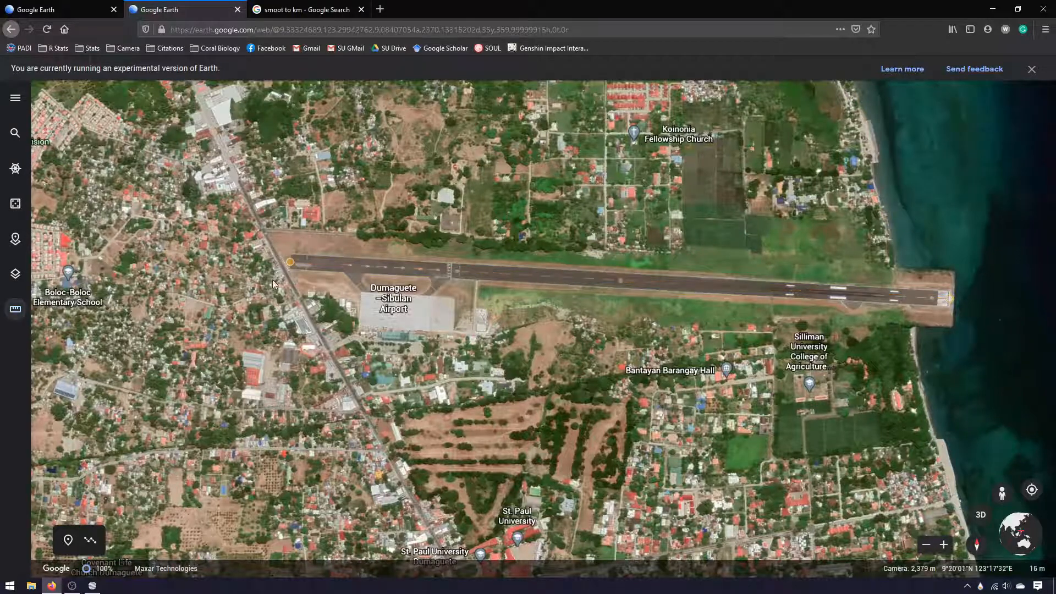
pyautogui.scroll(2, 296, 254)
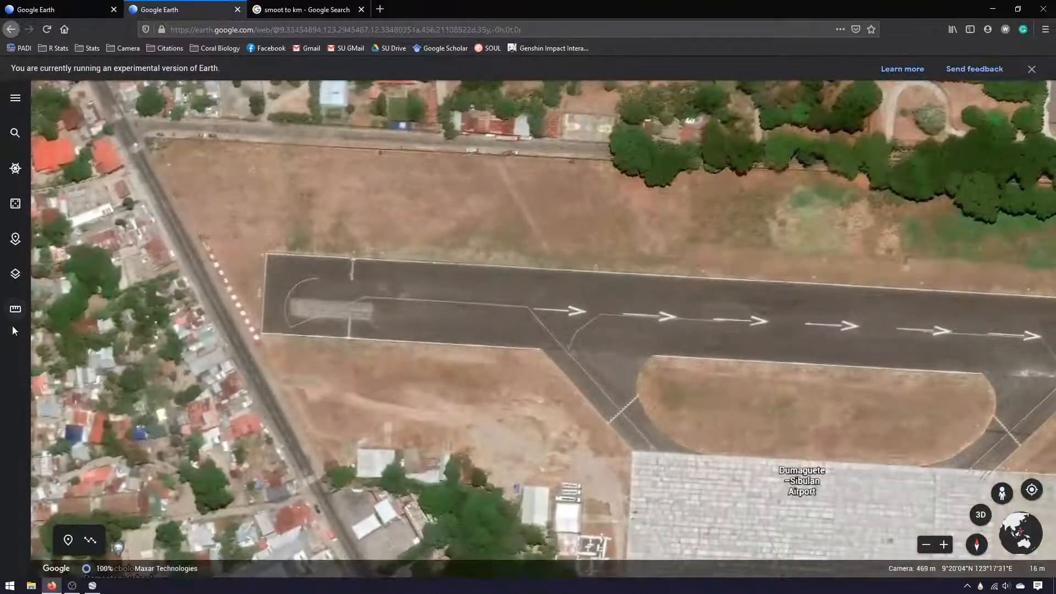
pyautogui.click(16, 310)
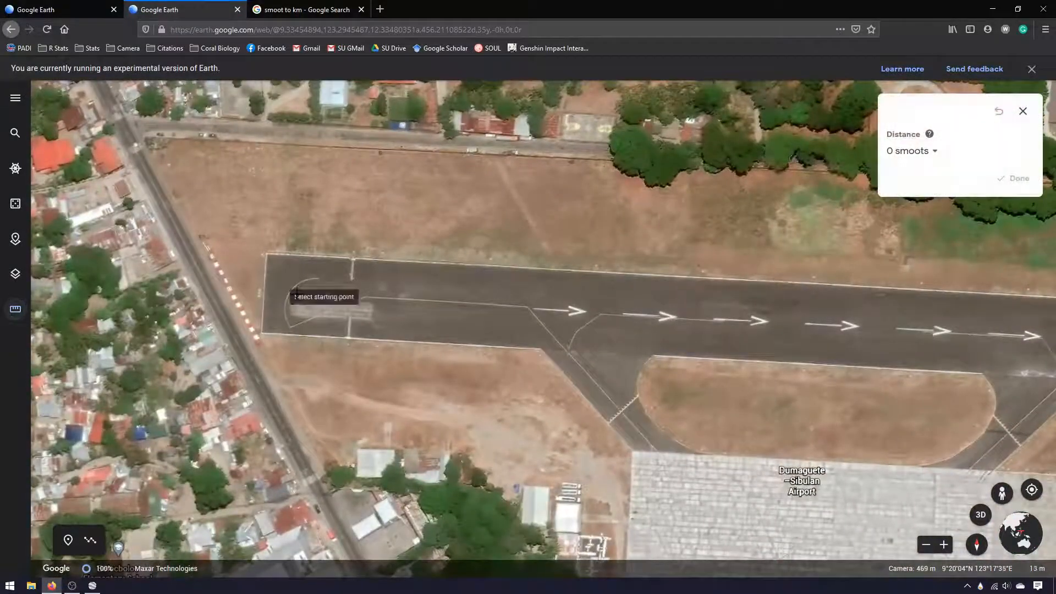
pyautogui.click(266, 255)
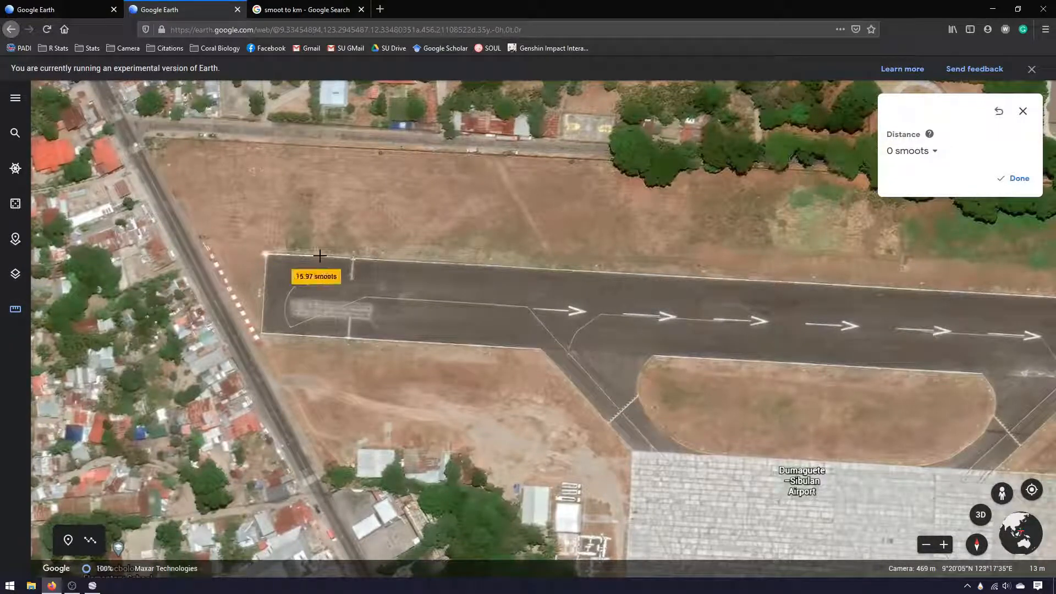
pyautogui.click(355, 258)
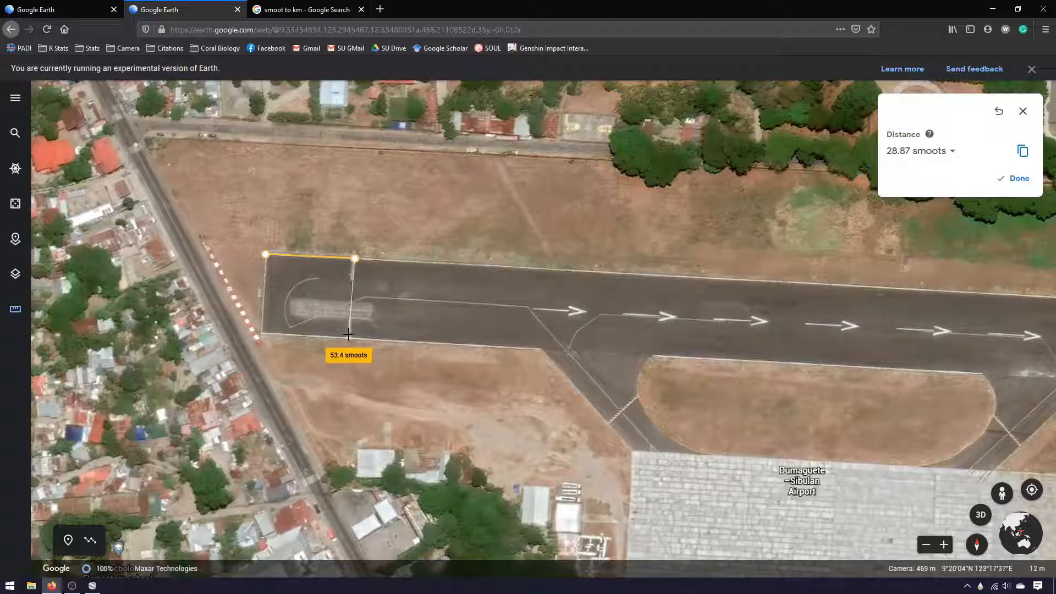
pyautogui.click(349, 337)
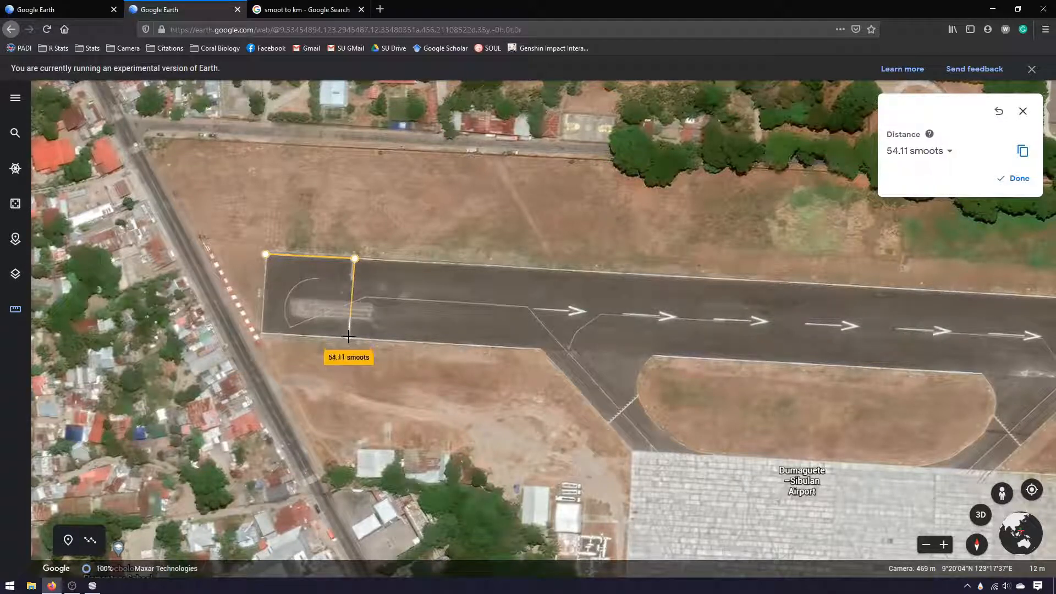
pyautogui.click(262, 330)
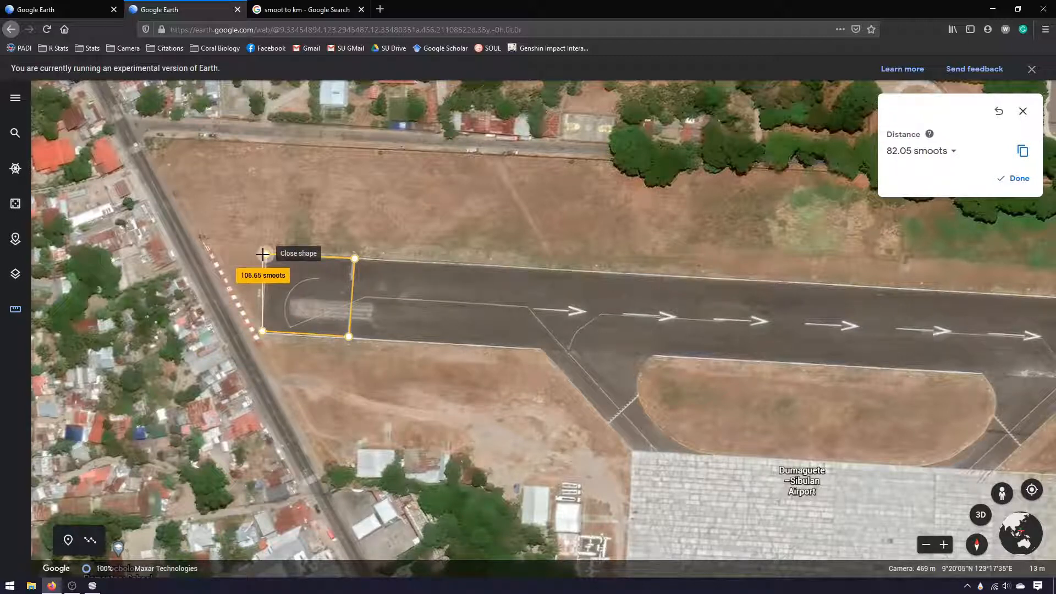
pyautogui.click(263, 254)
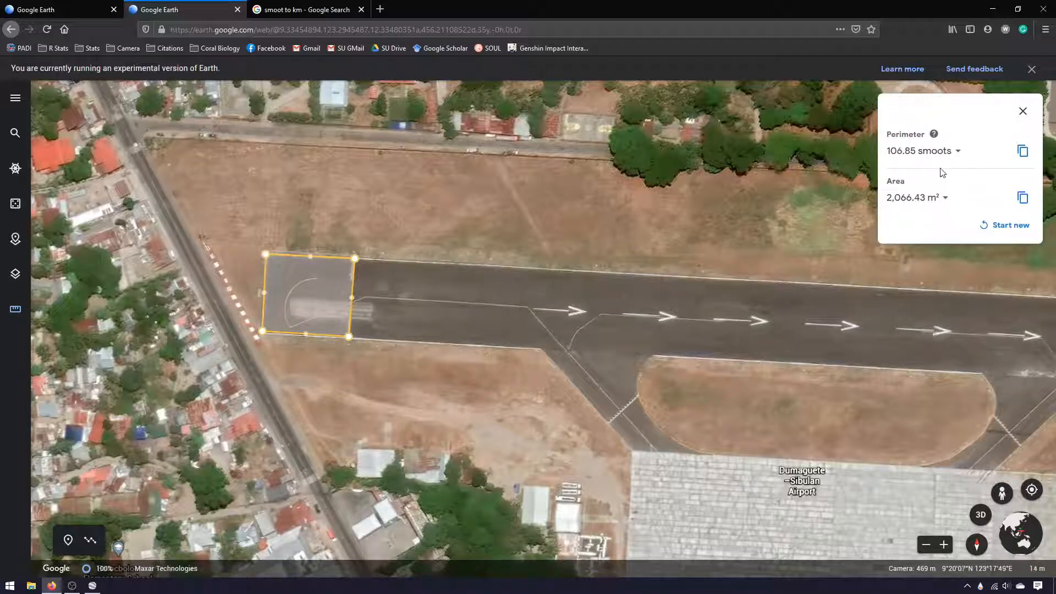
# Show the perimeter of the outlined runway section in kilometers.
pyautogui.click(941, 152)
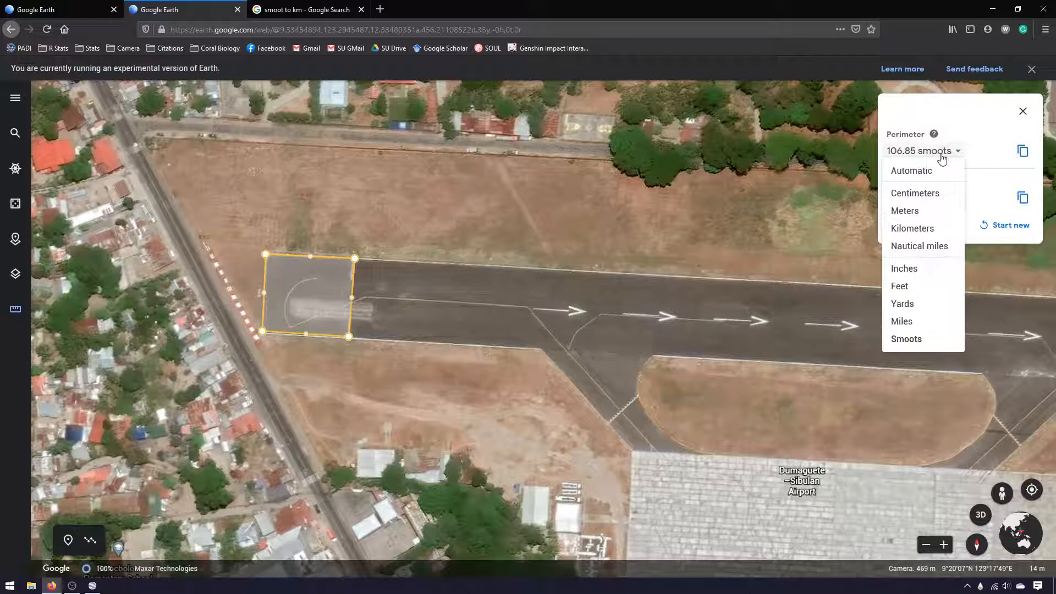
pyautogui.click(924, 228)
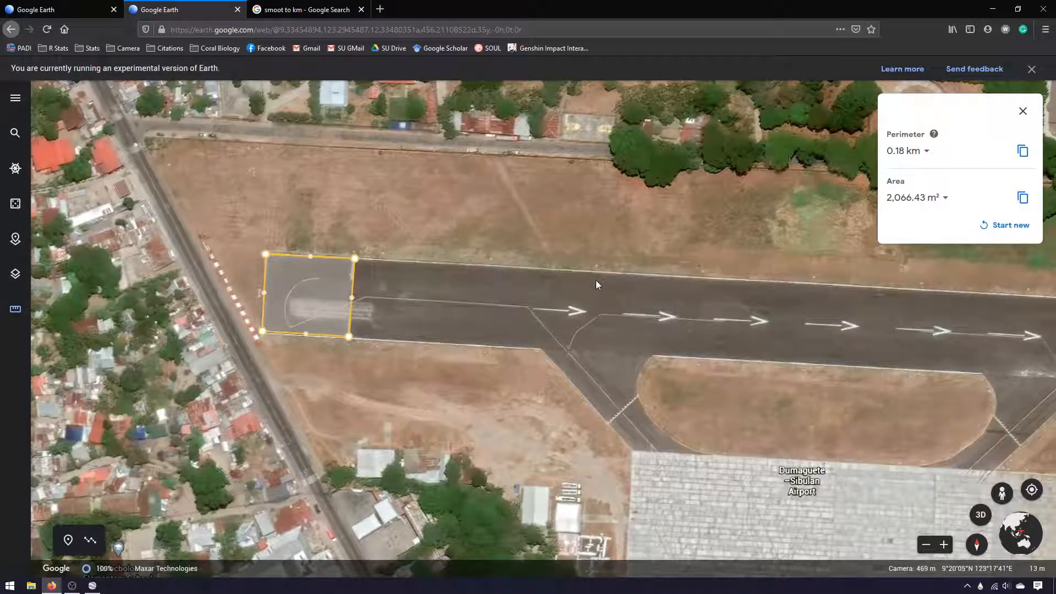
pyautogui.moveTo(615, 275); pyautogui.dragTo(478, 249)
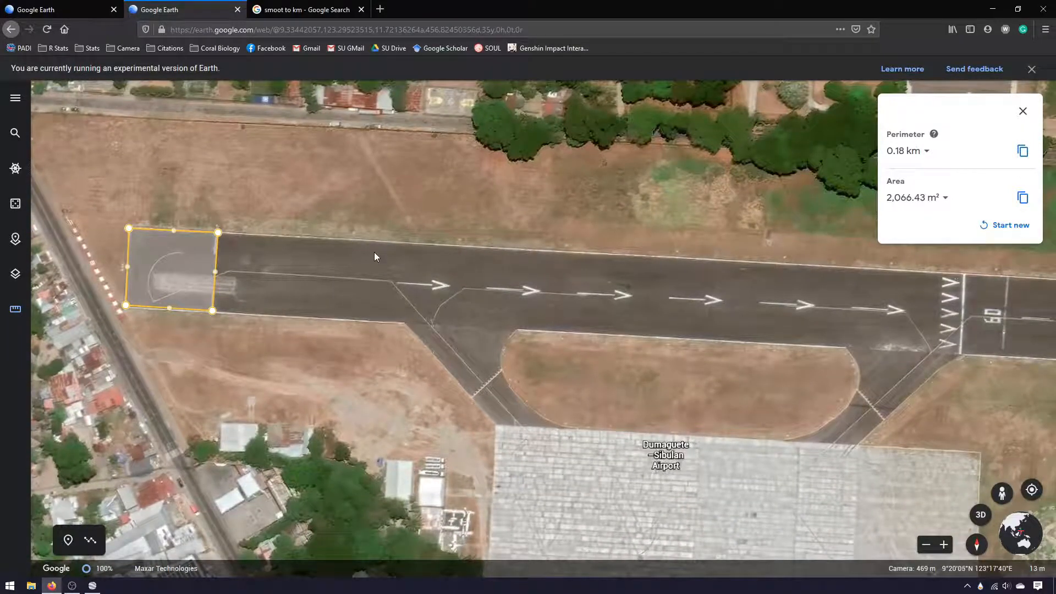
pyautogui.scroll(-3, 374, 257)
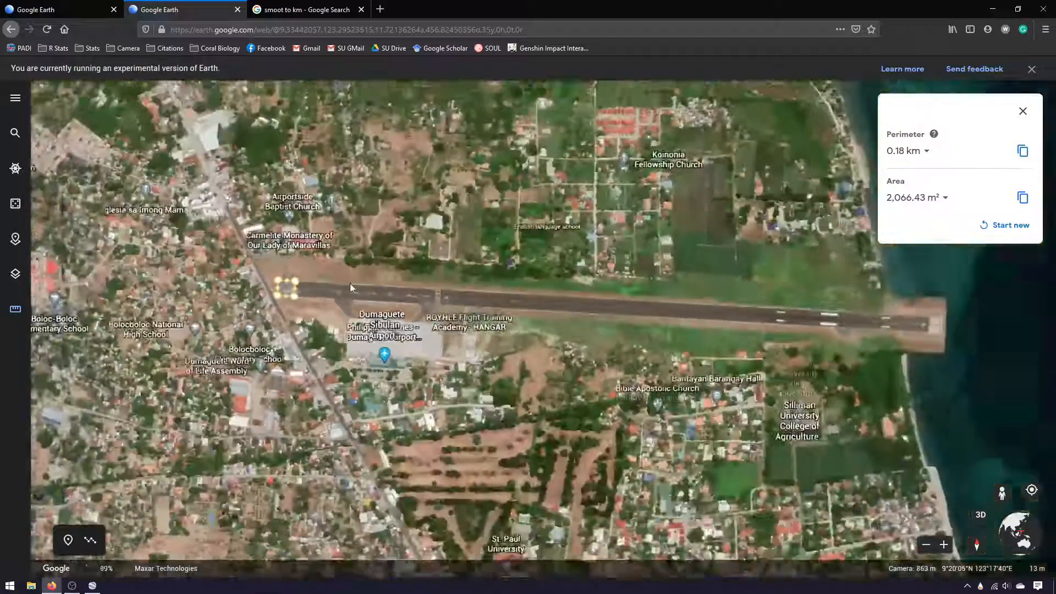
pyautogui.scroll(-2, 350, 286)
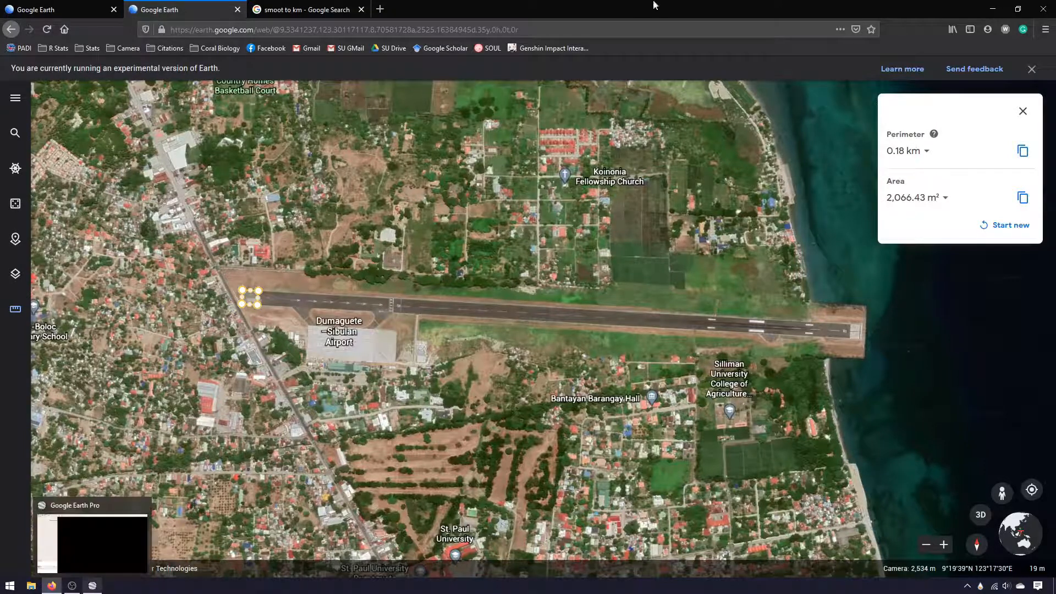
# Close the browser, clear the recording software off the desktop, and switch to Google Earth Pro.
pyautogui.click(1043, 8)
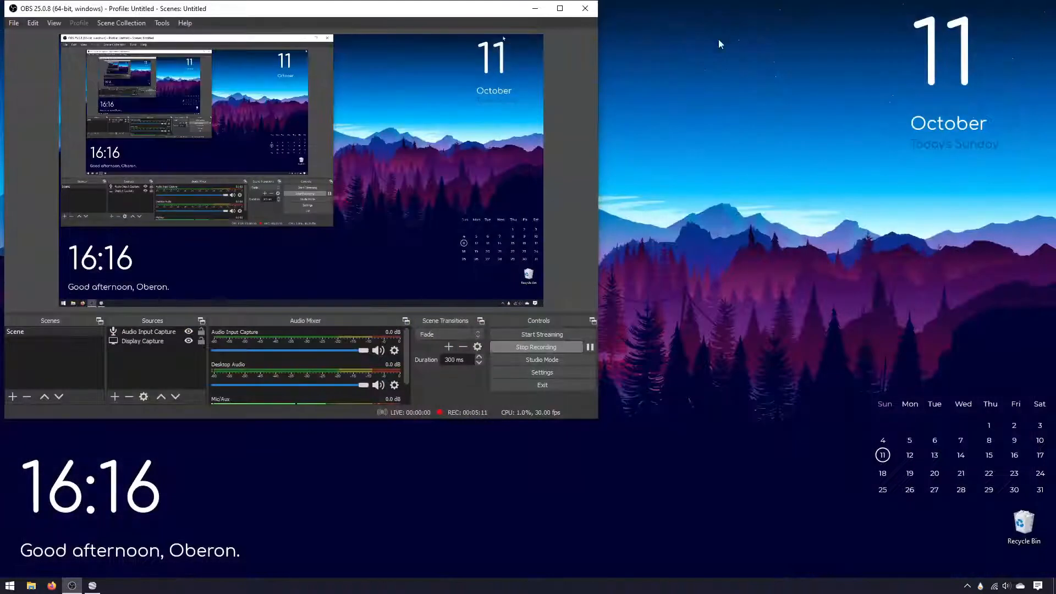
pyautogui.click(524, 13)
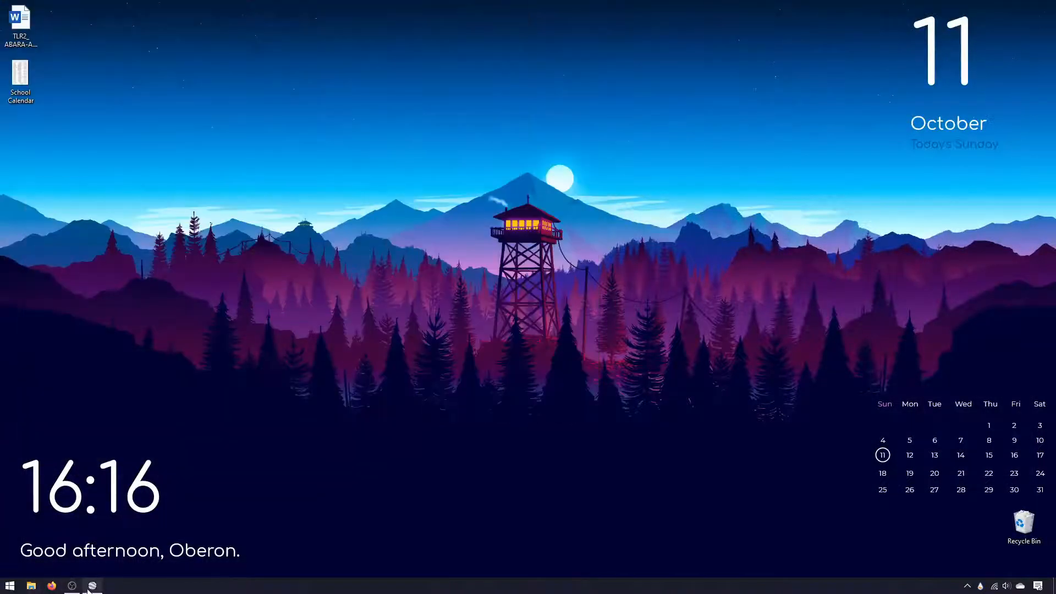
pyautogui.click(92, 586)
# Navigate from the whole globe to the Philippines and in to the coast of Dumaguete, with the airport runway in view.
pyautogui.moveTo(671, 298); pyautogui.dragTo(667, 276)
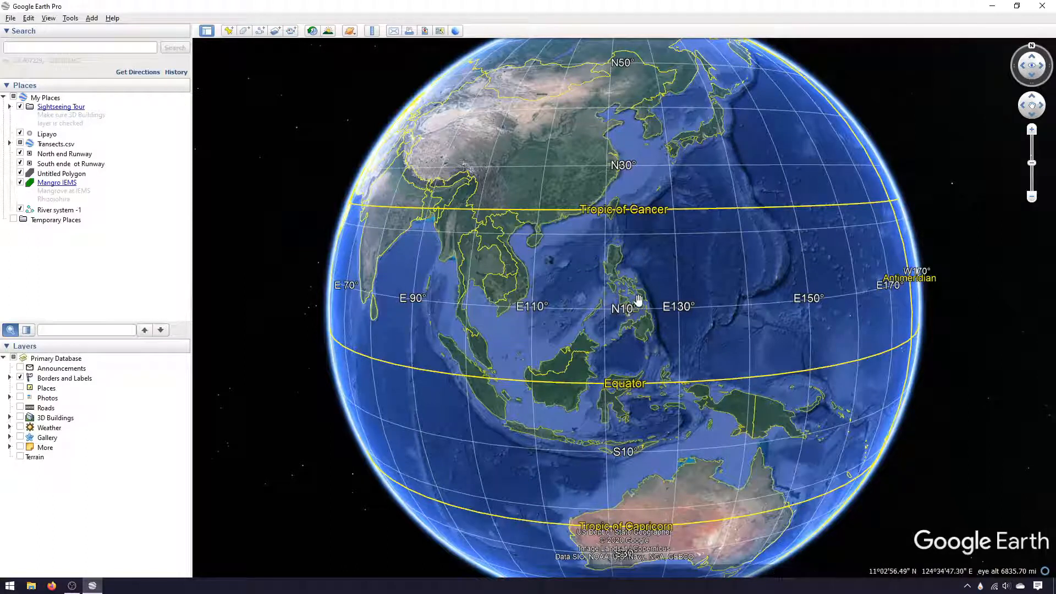
pyautogui.scroll(3, 630, 302)
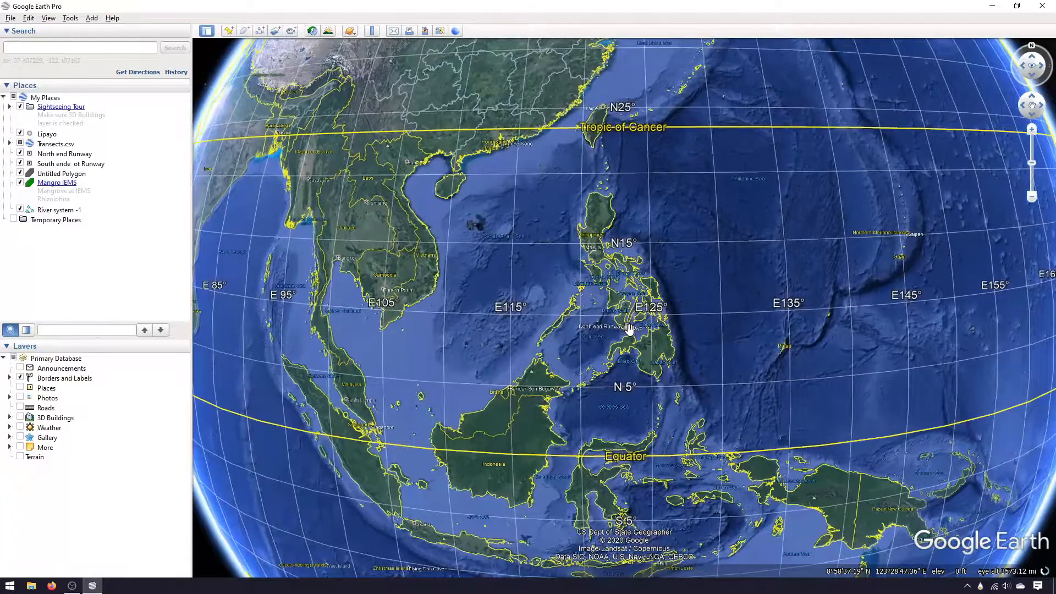
pyautogui.scroll(5, 629, 328)
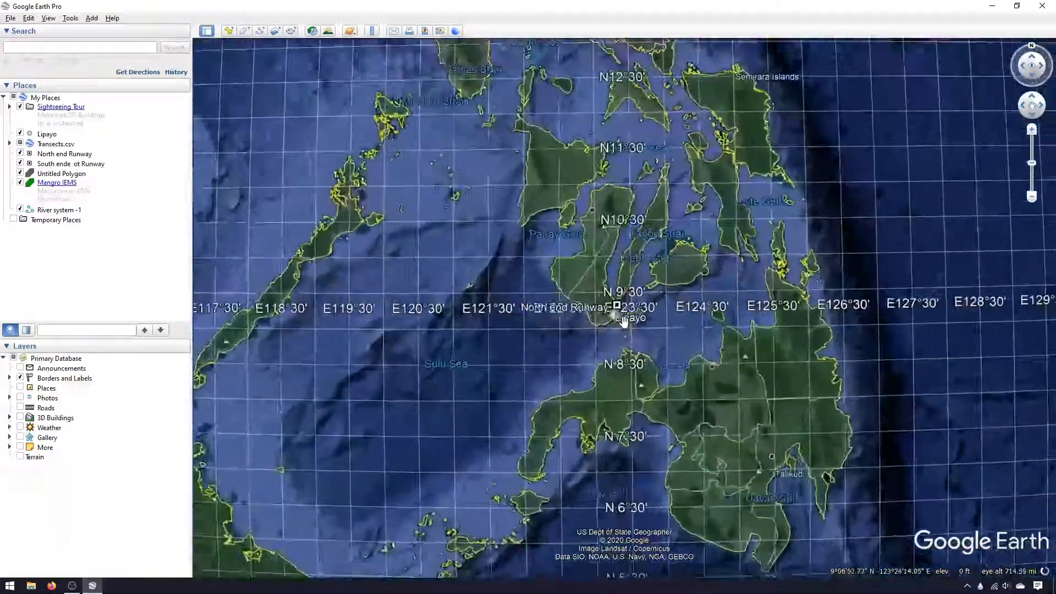
pyautogui.scroll(3, 605, 289)
pyautogui.scroll(3, 622, 318)
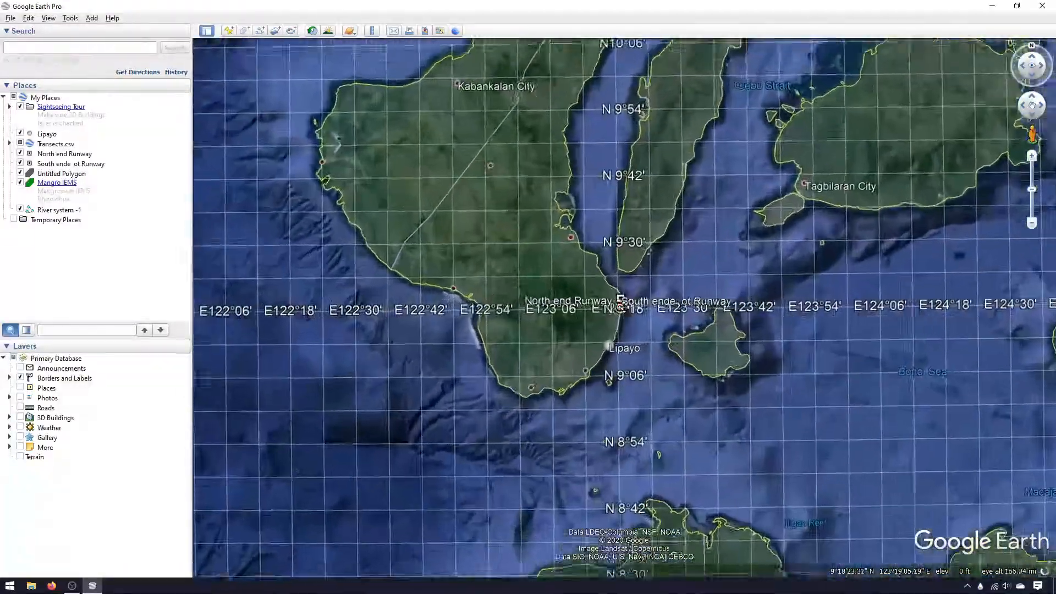
pyautogui.scroll(4, 624, 319)
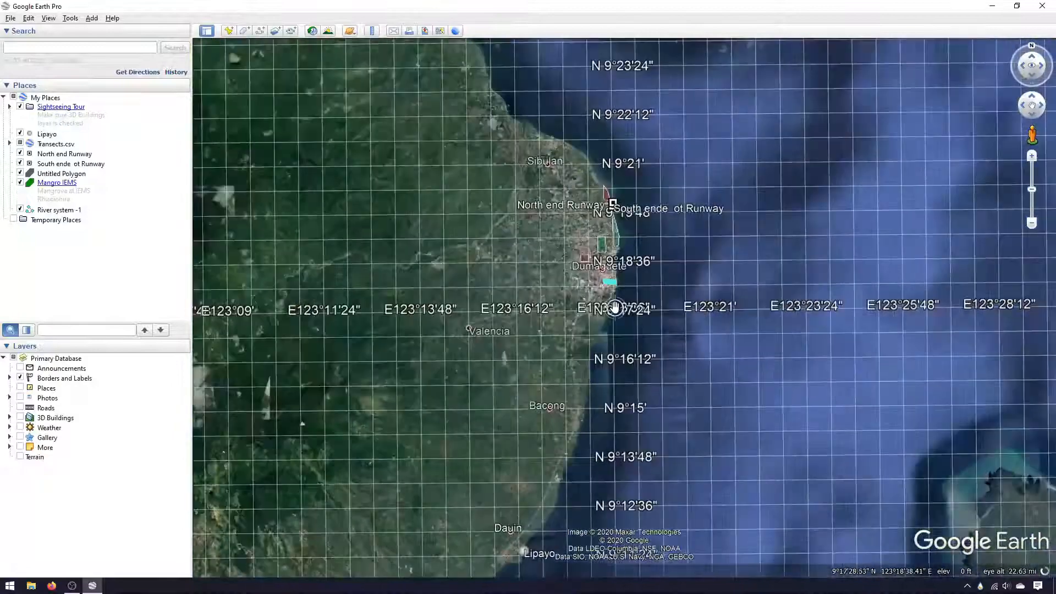
pyautogui.scroll(2, 606, 367)
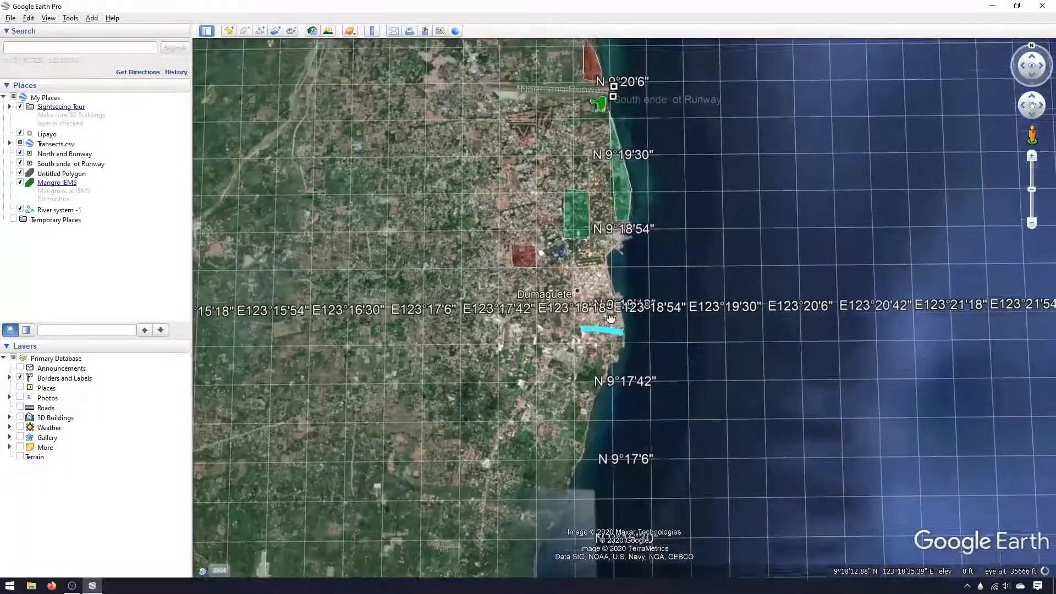
pyautogui.scroll(2, 605, 363)
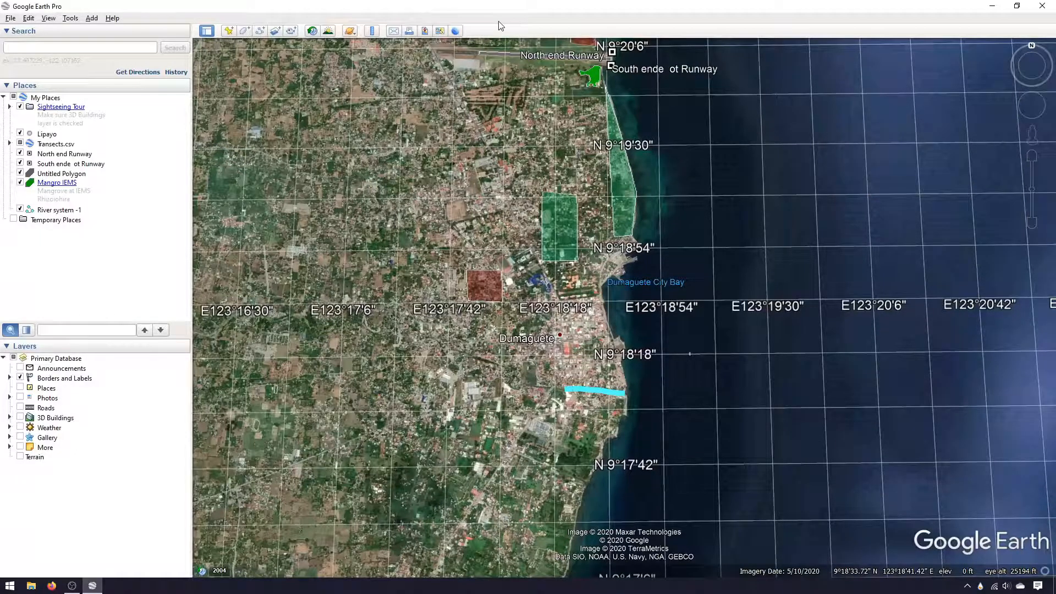
pyautogui.moveTo(719, 184); pyautogui.dragTo(734, 283)
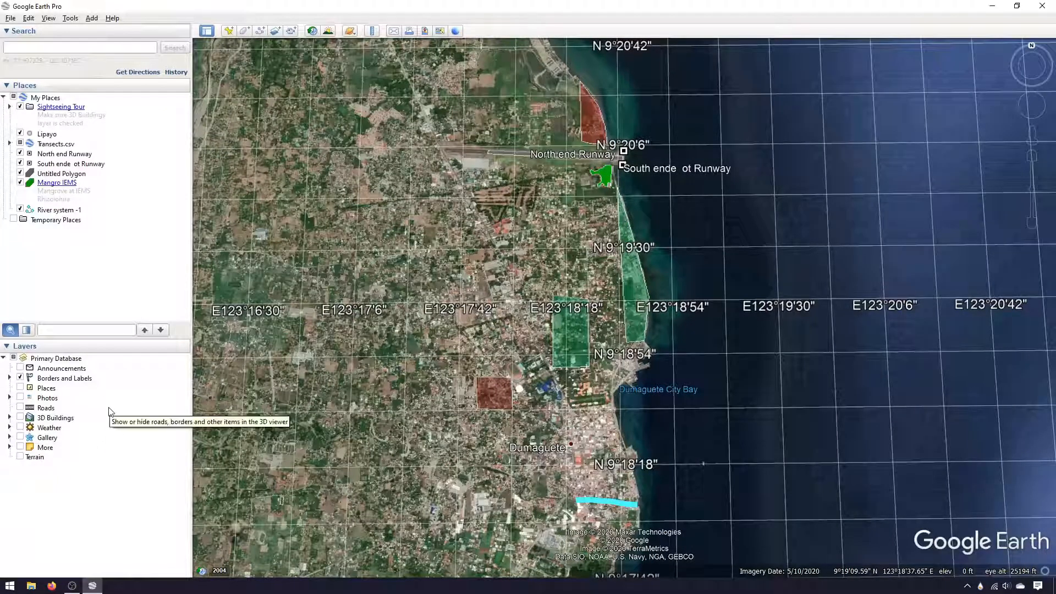
# Turn on the Announcements, Places, Photos, Roads, 3D Buildings, Weather, Gallery, More and Terrain layers.
pyautogui.click(21, 370)
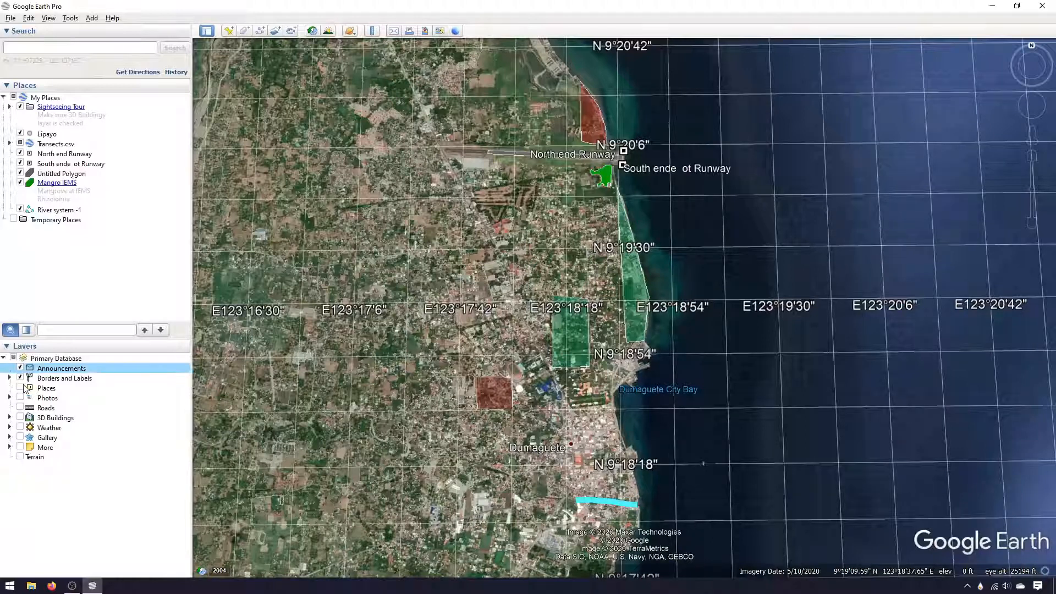
pyautogui.click(20, 388)
pyautogui.click(20, 399)
pyautogui.click(21, 407)
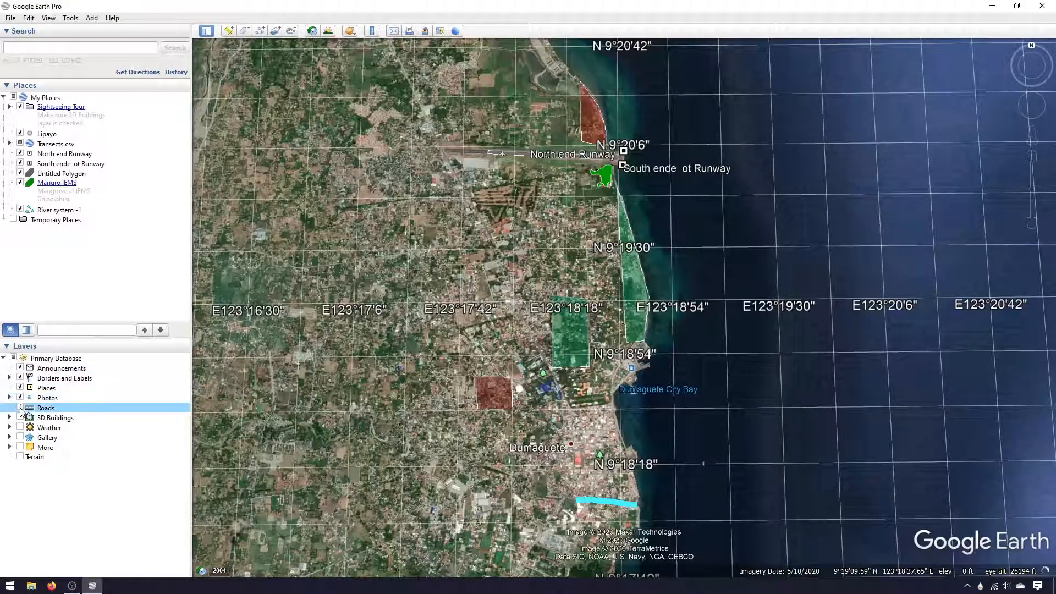
pyautogui.click(21, 417)
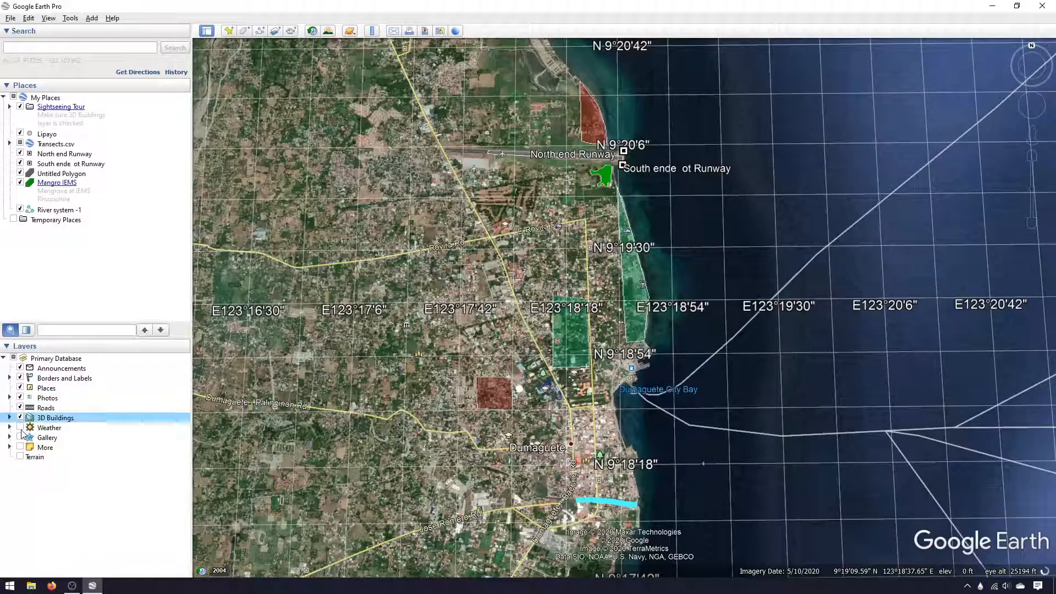
pyautogui.click(20, 427)
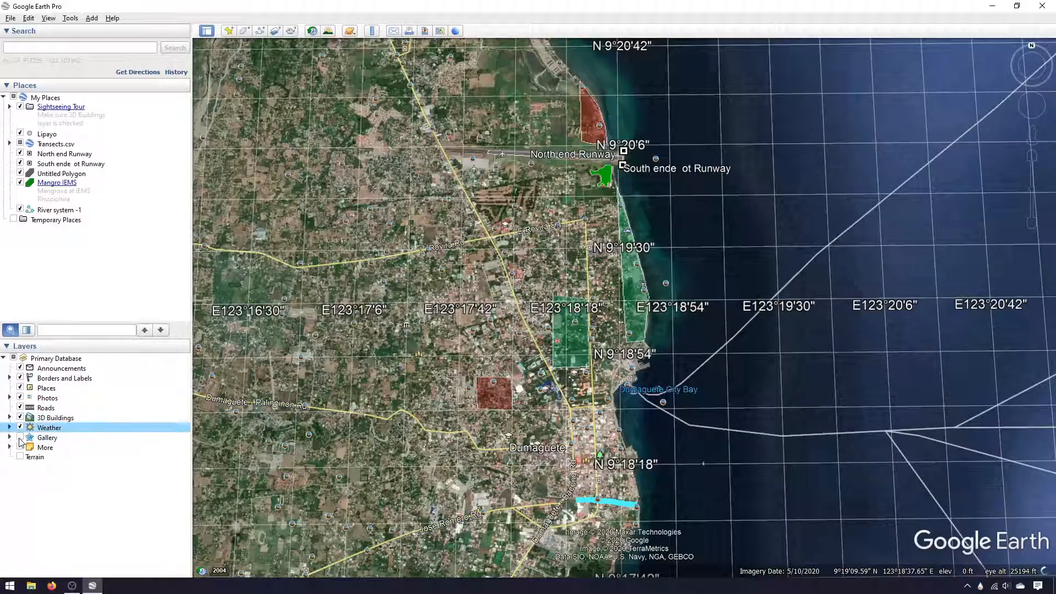
pyautogui.click(20, 437)
pyautogui.click(20, 447)
pyautogui.click(20, 456)
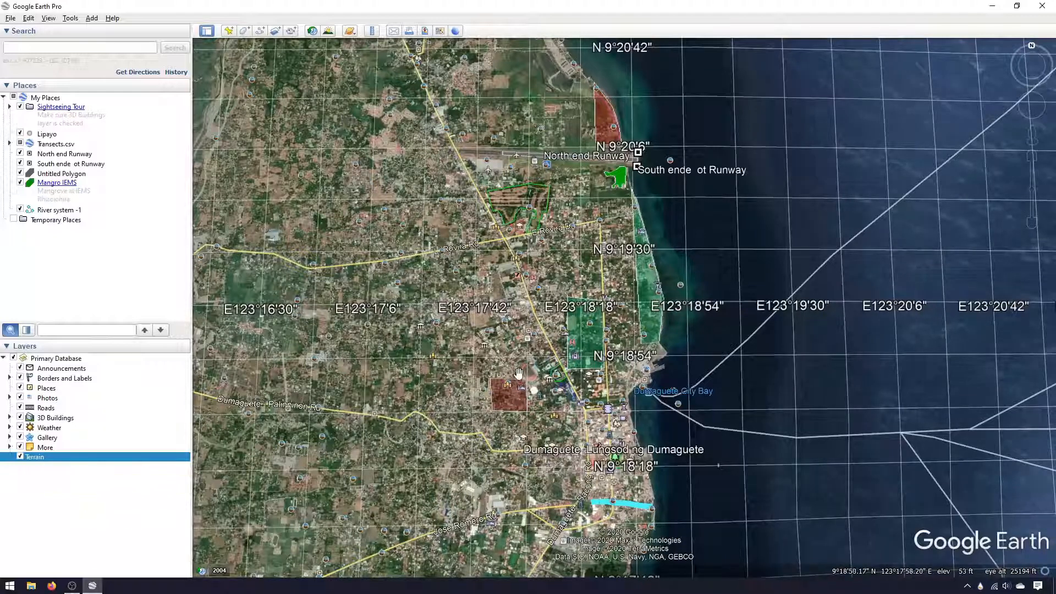
# Open a place photo on the map just northwest of the green rectangular polygon, and close it again.
pyautogui.scroll(3, 519, 380)
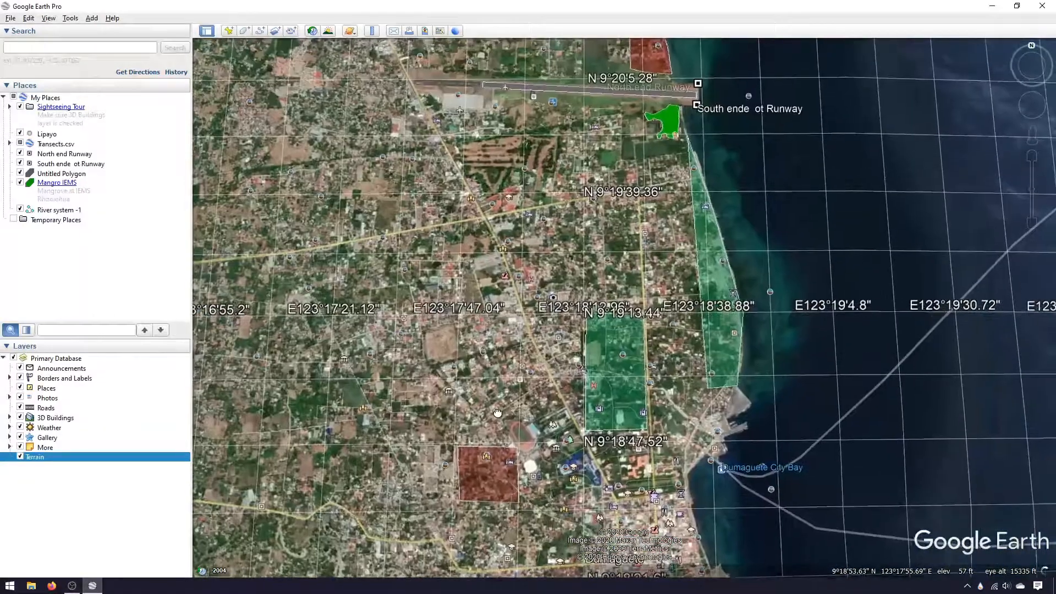
pyautogui.scroll(3, 579, 261)
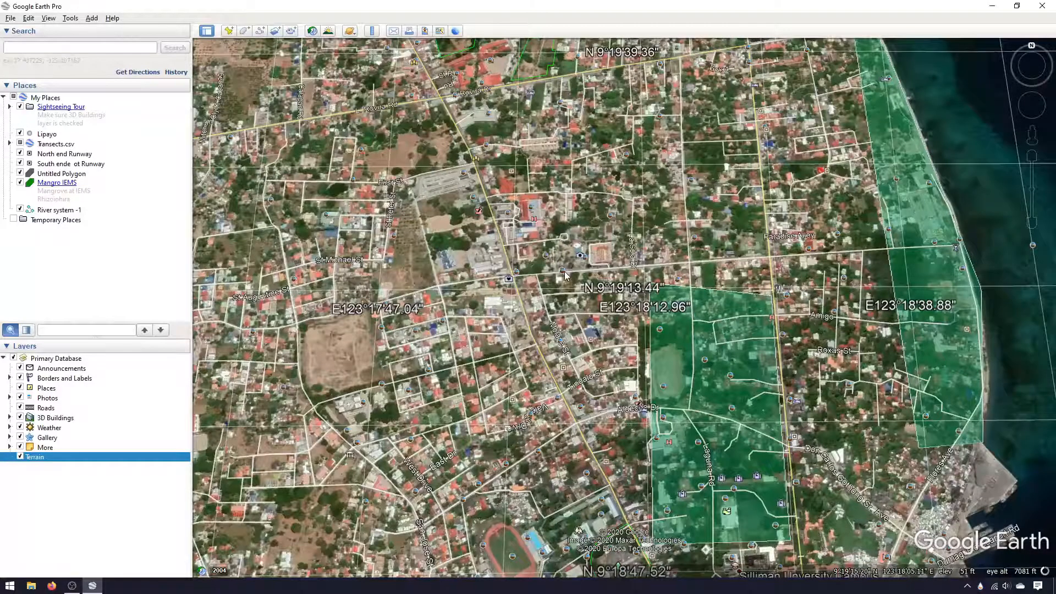
pyautogui.click(561, 272)
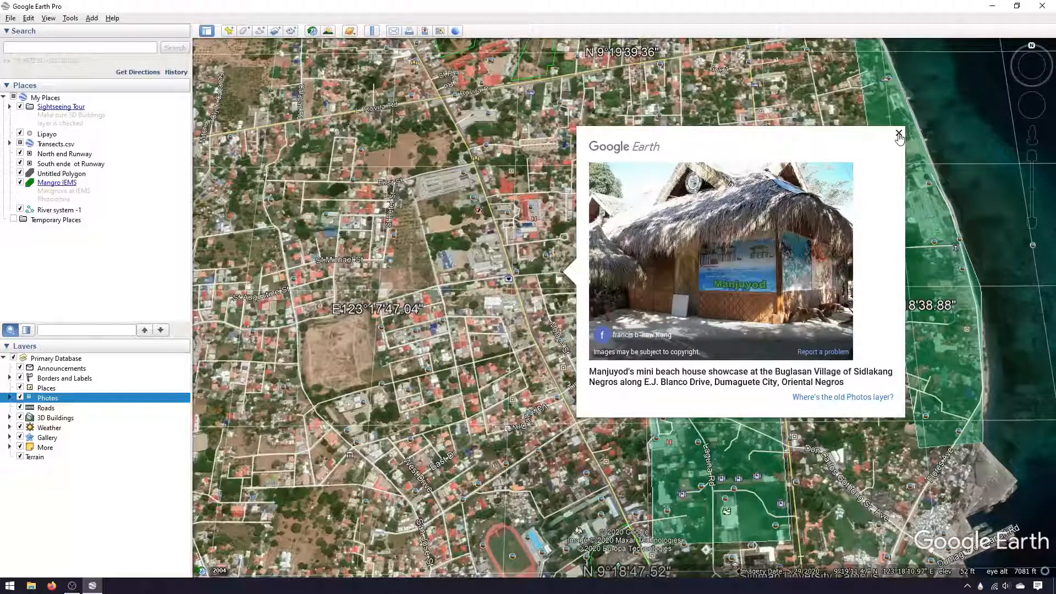
pyautogui.click(898, 135)
# Look at Dumaguete from farther out, and rotate the view slightly away from north.
pyautogui.scroll(-2, 676, 292)
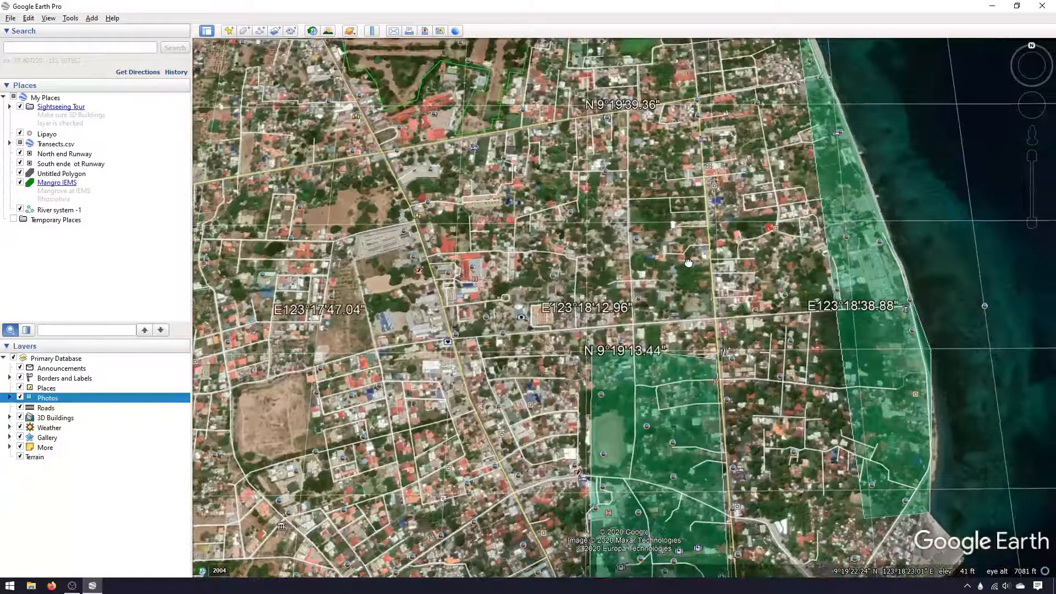
pyautogui.scroll(-3, 676, 292)
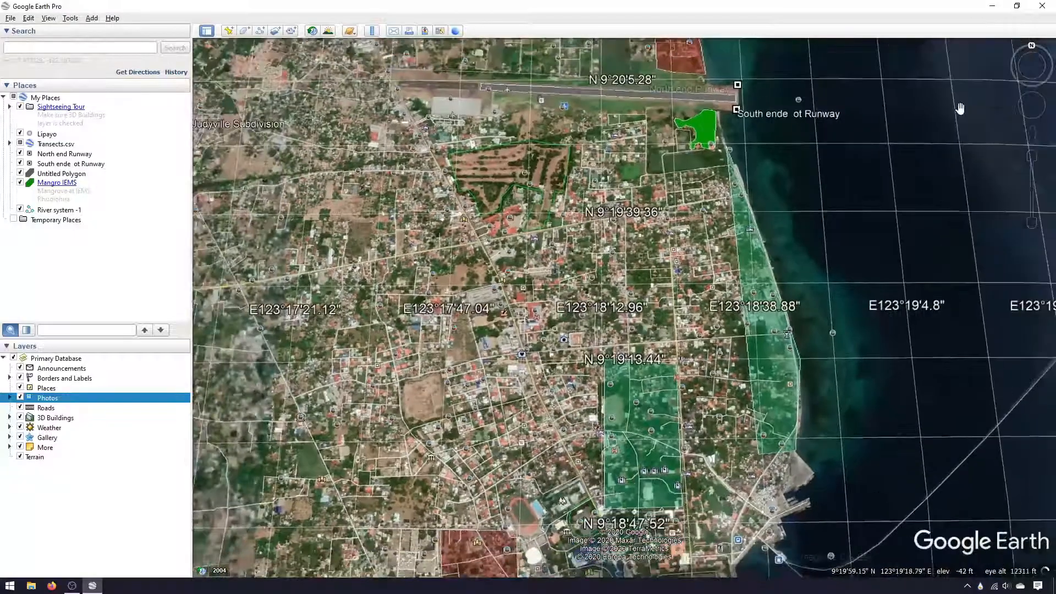
pyautogui.moveTo(1036, 73); pyautogui.dragTo(1040, 144)
pyautogui.moveTo(672, 193); pyautogui.dragTo(699, 425)
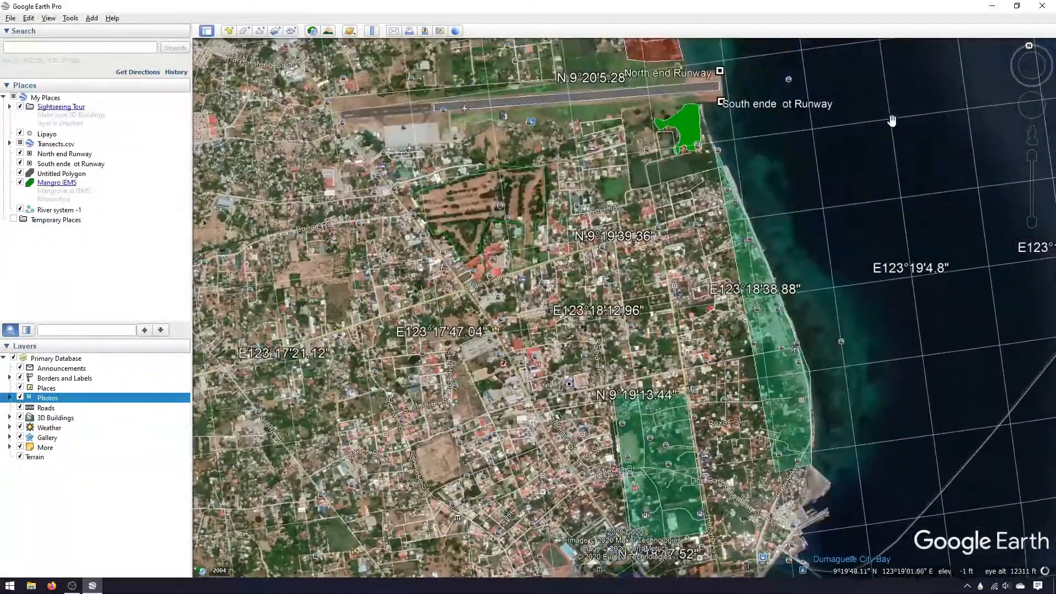
# Reset the map to north, turn off every Primary Database layer, and turn only Borders and Labels back on.
pyautogui.click(1031, 50)
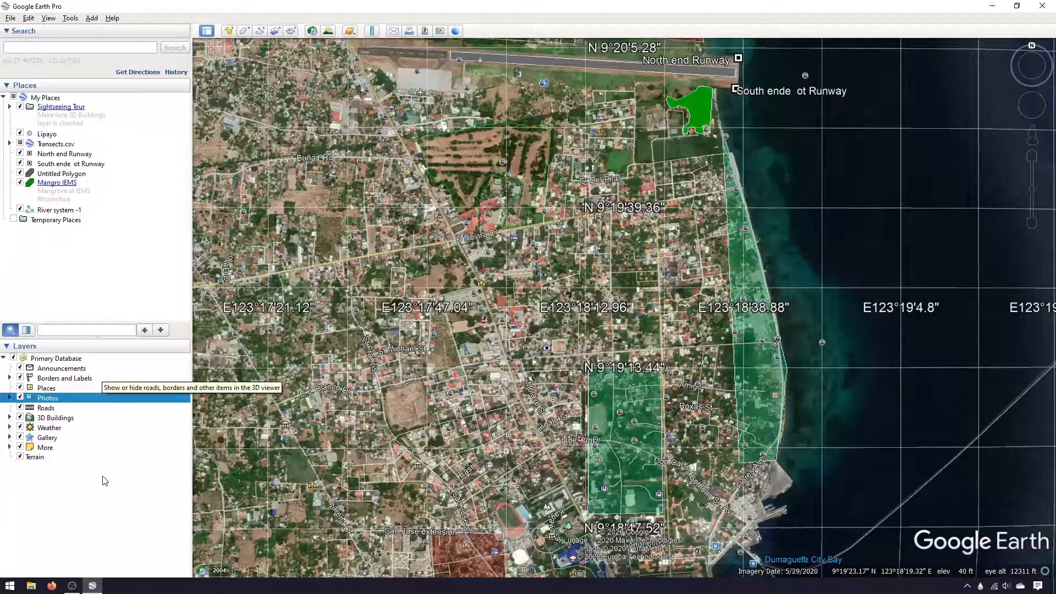
pyautogui.click(14, 359)
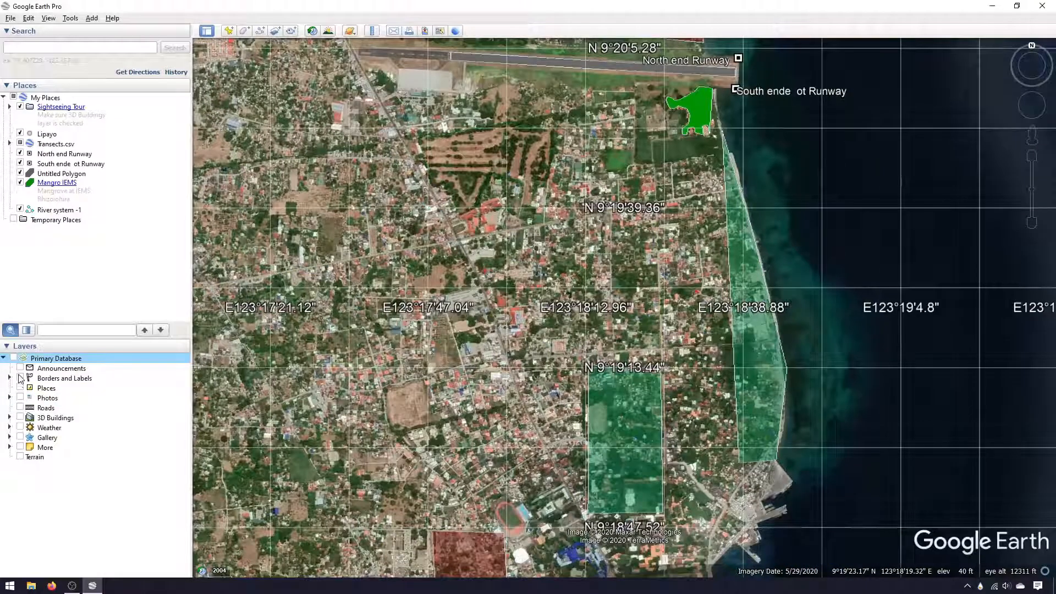
pyautogui.click(21, 378)
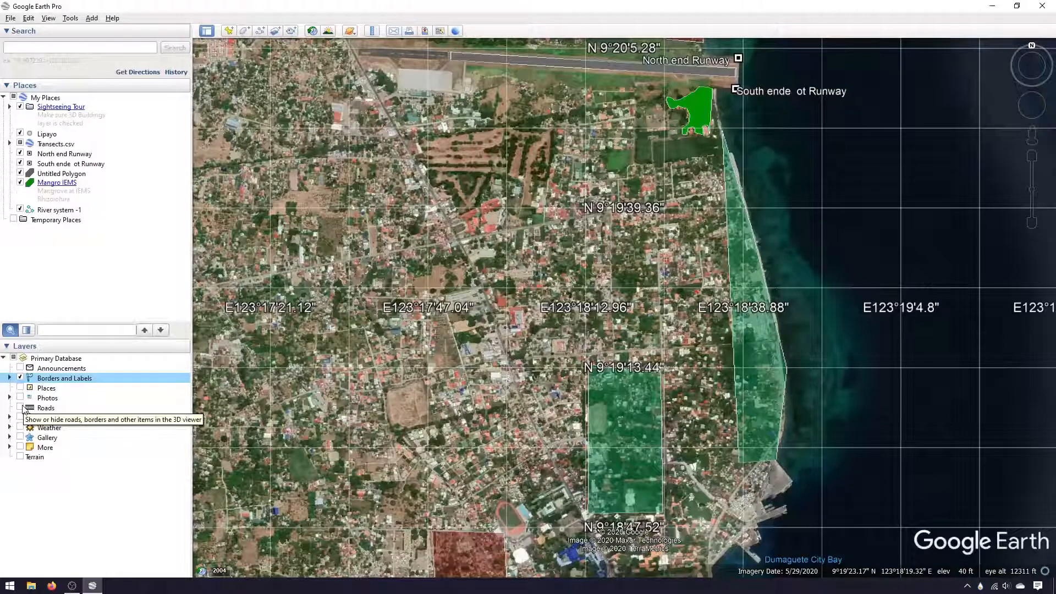
# Turn on the Roads layer, examine the road lines up close south of the runway, and turn the layer off again.
pyautogui.click(21, 408)
pyautogui.moveTo(437, 320); pyautogui.dragTo(384, 396)
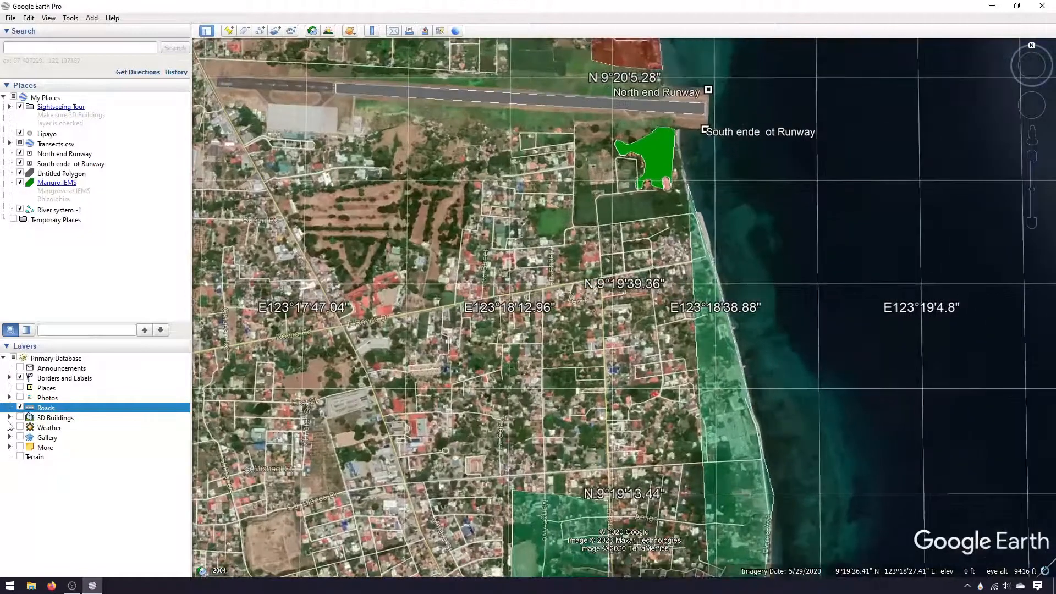
pyautogui.scroll(4, 567, 413)
pyautogui.moveTo(629, 417); pyautogui.dragTo(610, 472)
pyautogui.scroll(2, 610, 473)
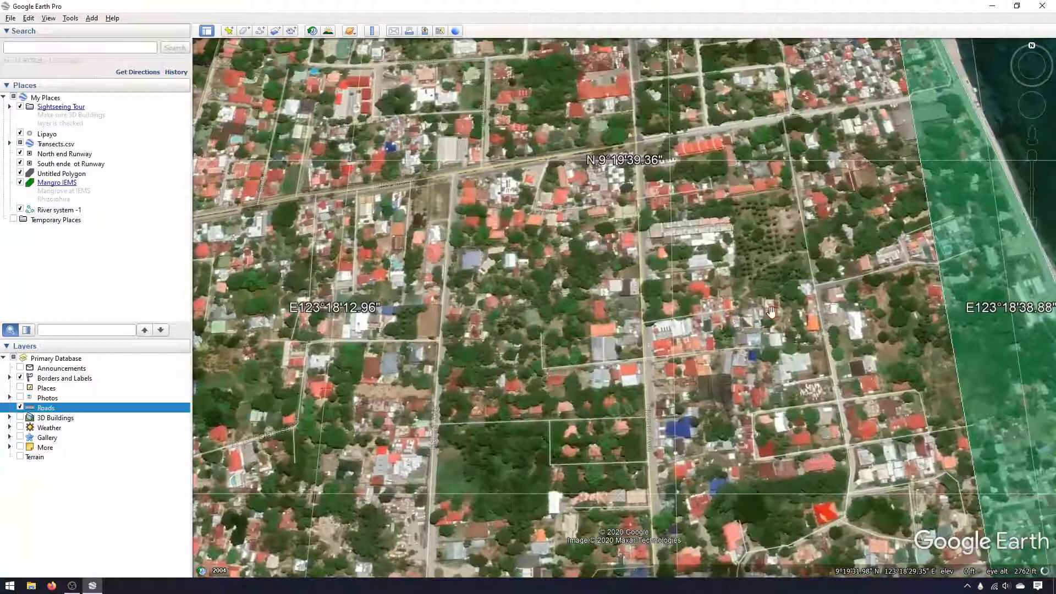
pyautogui.moveTo(1027, 85); pyautogui.dragTo(1033, 124)
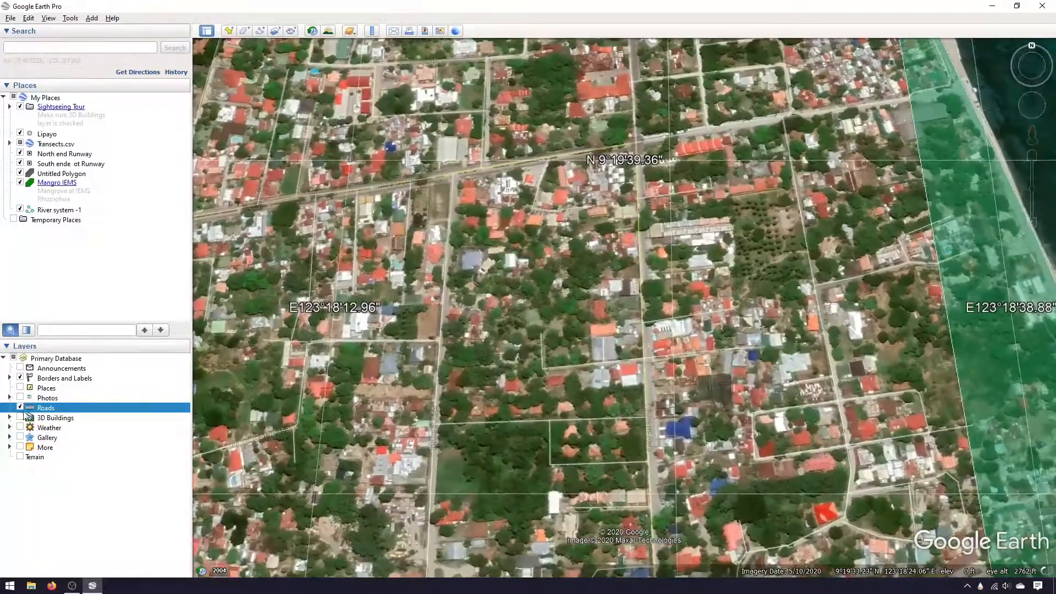
pyautogui.click(21, 408)
# Tilt the view northward over the airport runway and coast until the horizon shows.
pyautogui.moveTo(725, 389); pyautogui.dragTo(727, 578)
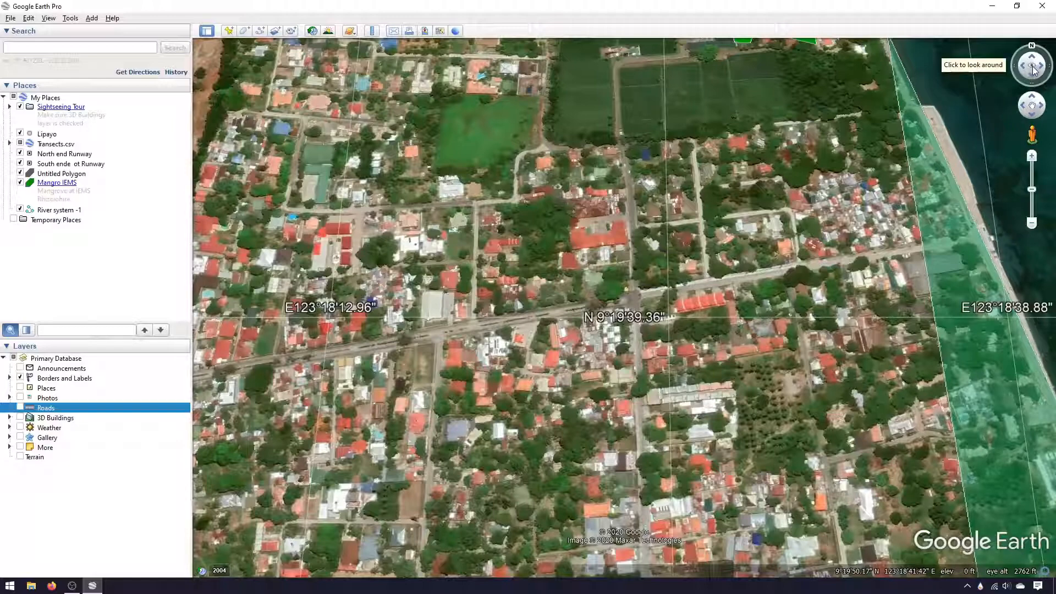
pyautogui.moveTo(1030, 68); pyautogui.dragTo(1021, 66)
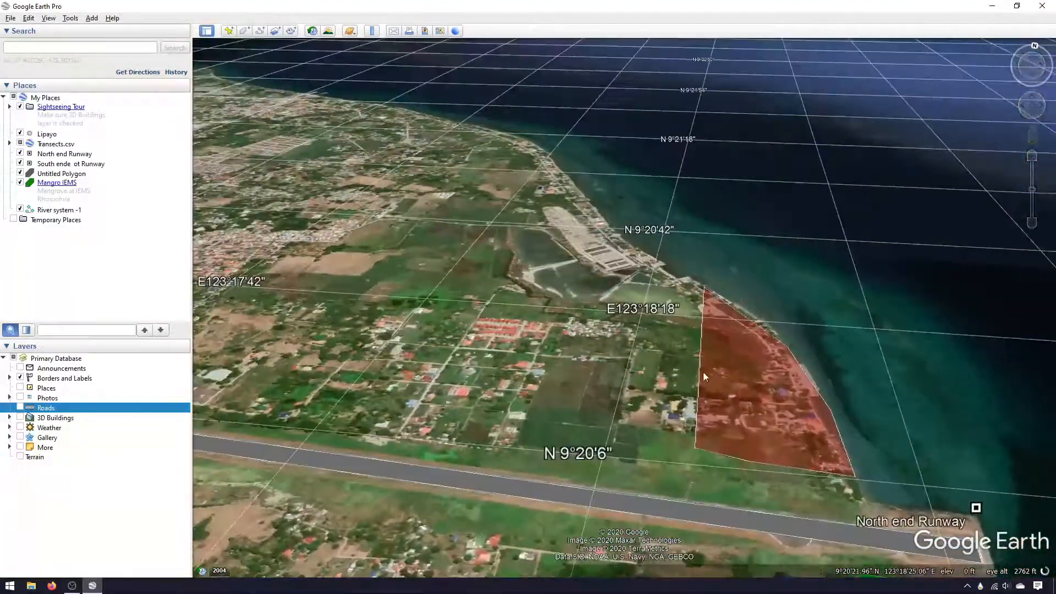
pyautogui.moveTo(703, 376); pyautogui.dragTo(686, 232)
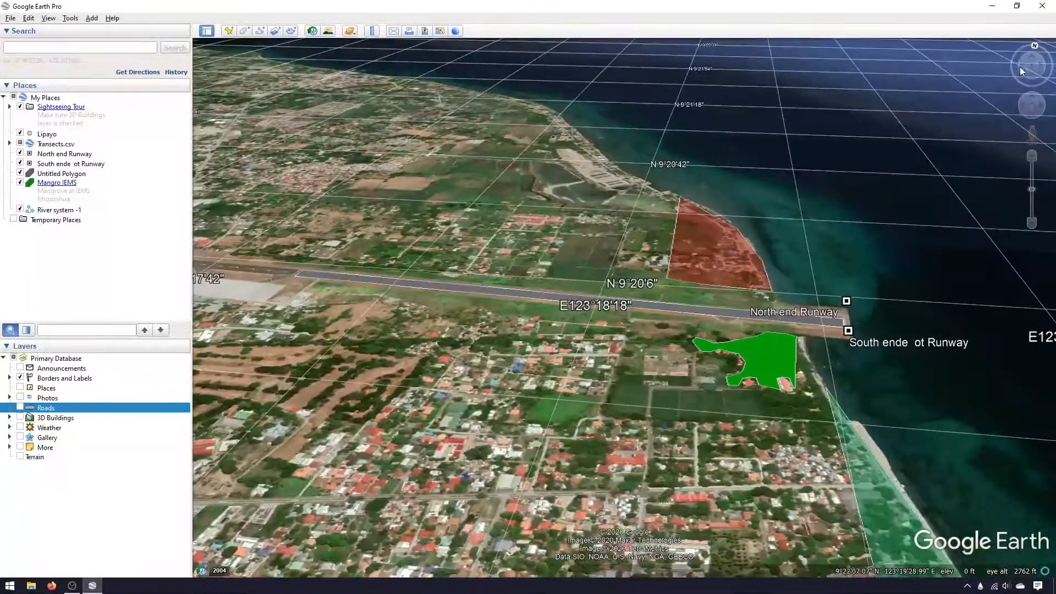
pyautogui.moveTo(1028, 69); pyautogui.dragTo(1034, 25)
pyautogui.moveTo(818, 255); pyautogui.dragTo(828, 232)
pyautogui.moveTo(871, 377); pyautogui.dragTo(733, 550)
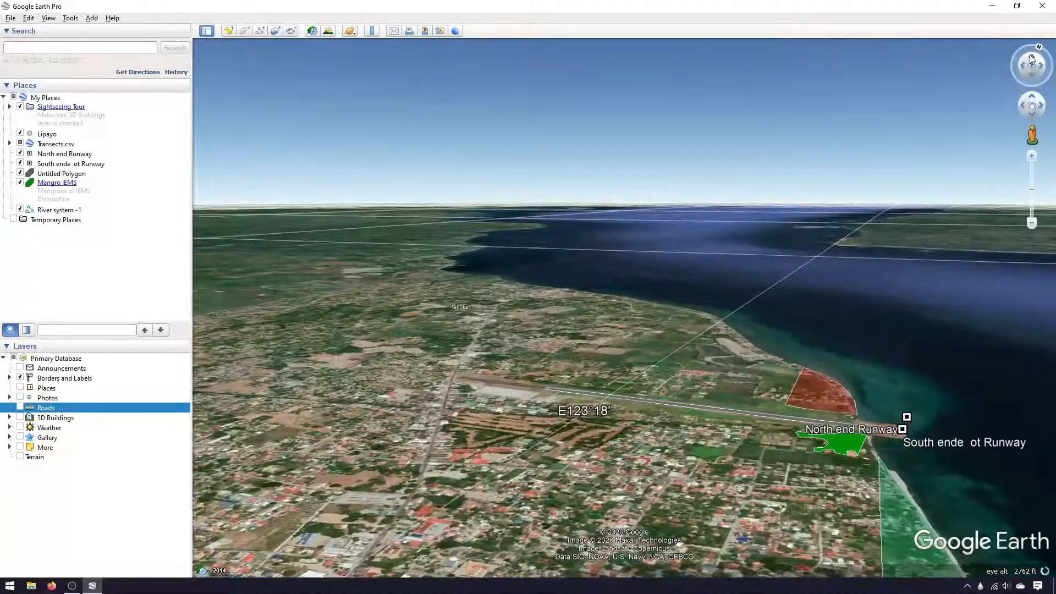
# Reset the tilted view to north and return it to looking straight down on the city.
pyautogui.click(1038, 48)
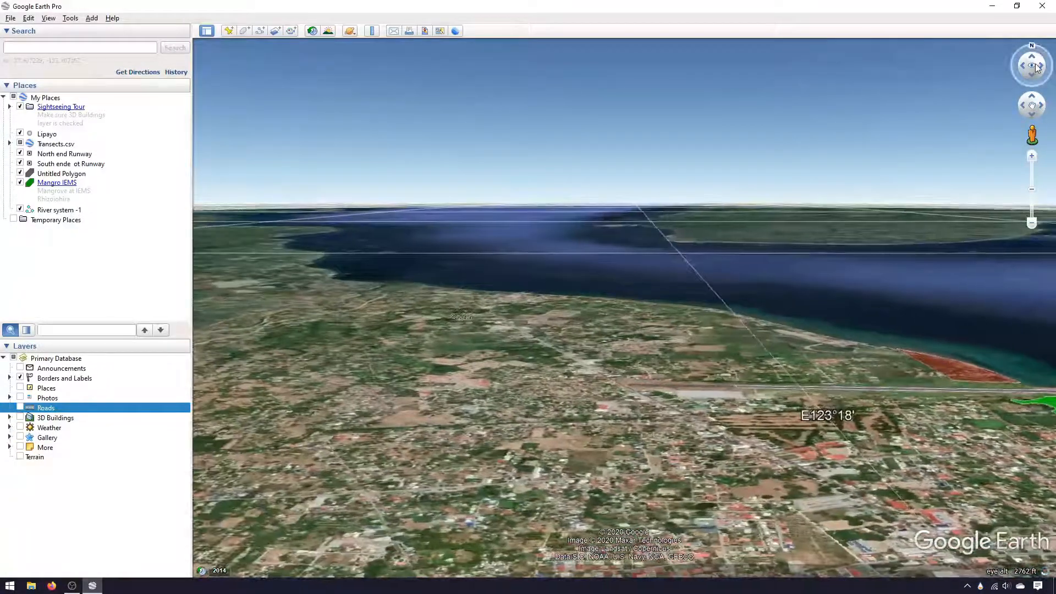
pyautogui.moveTo(1036, 67); pyautogui.dragTo(1055, 552)
pyautogui.moveTo(710, 137); pyautogui.dragTo(575, 300)
pyautogui.scroll(-3, 595, 285)
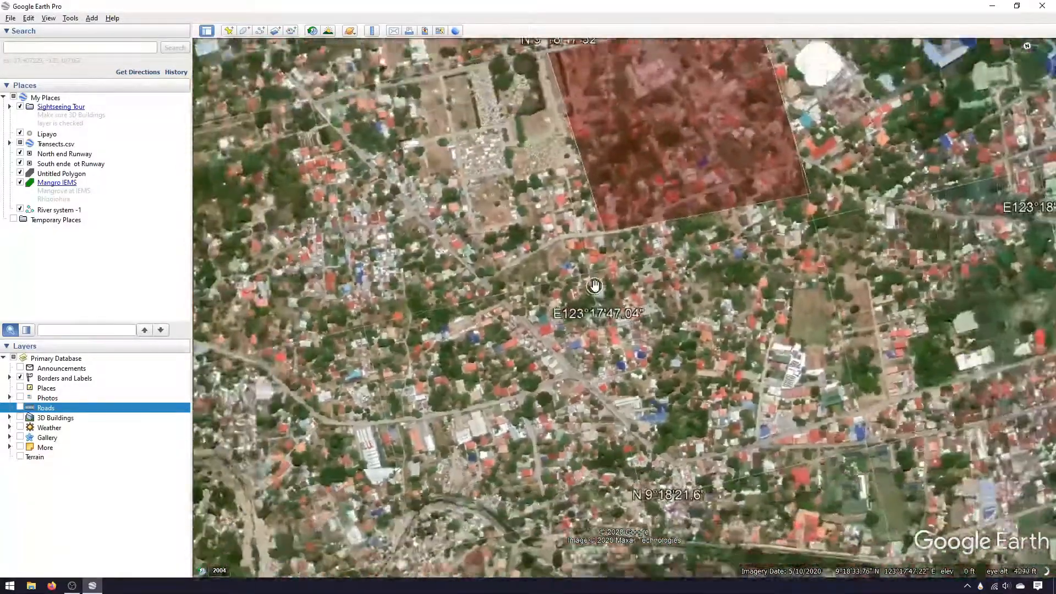
# Move the top-down map back north across Dumaguete to the seaward end of the runway.
pyautogui.moveTo(687, 69); pyautogui.dragTo(572, 440)
pyautogui.scroll(-2, 572, 441)
pyautogui.moveTo(637, 338); pyautogui.dragTo(480, 452)
pyautogui.moveTo(756, 169); pyautogui.dragTo(800, 238)
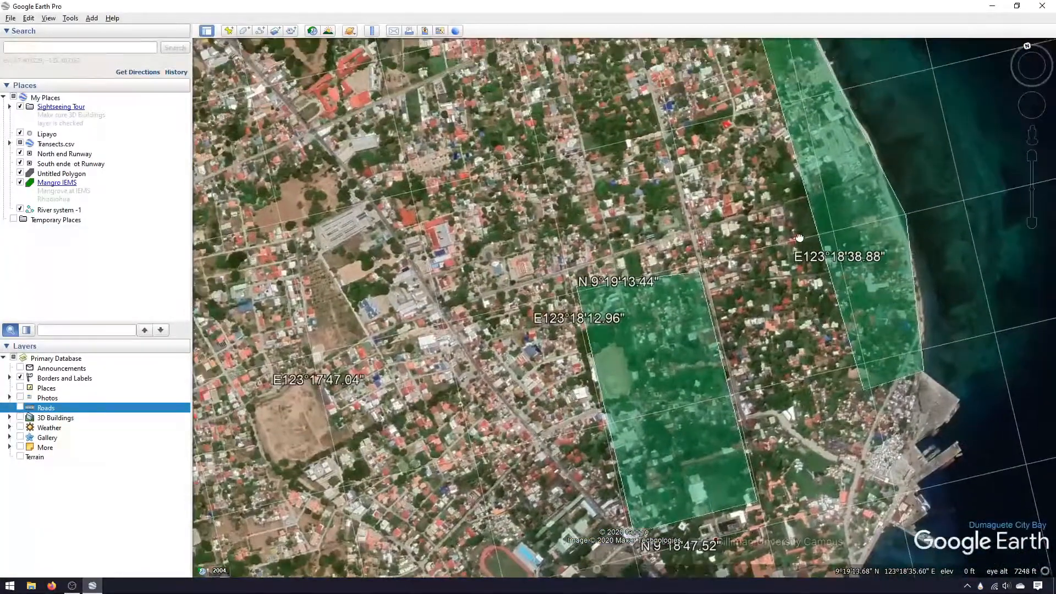
pyautogui.scroll(-1, 754, 158)
pyautogui.moveTo(741, 154); pyautogui.dragTo(744, 323)
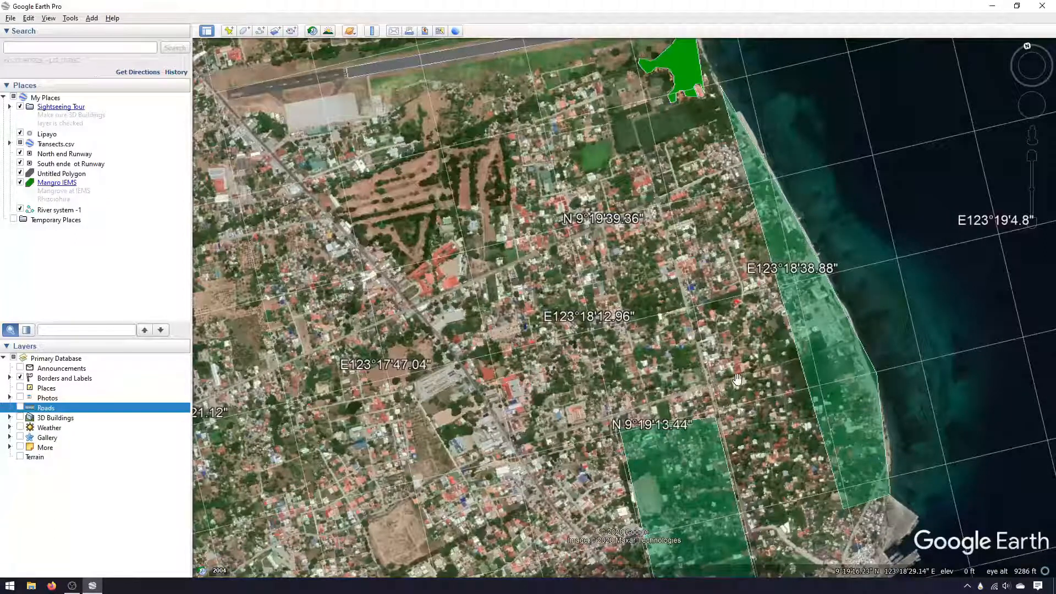
pyautogui.scroll(1, 721, 345)
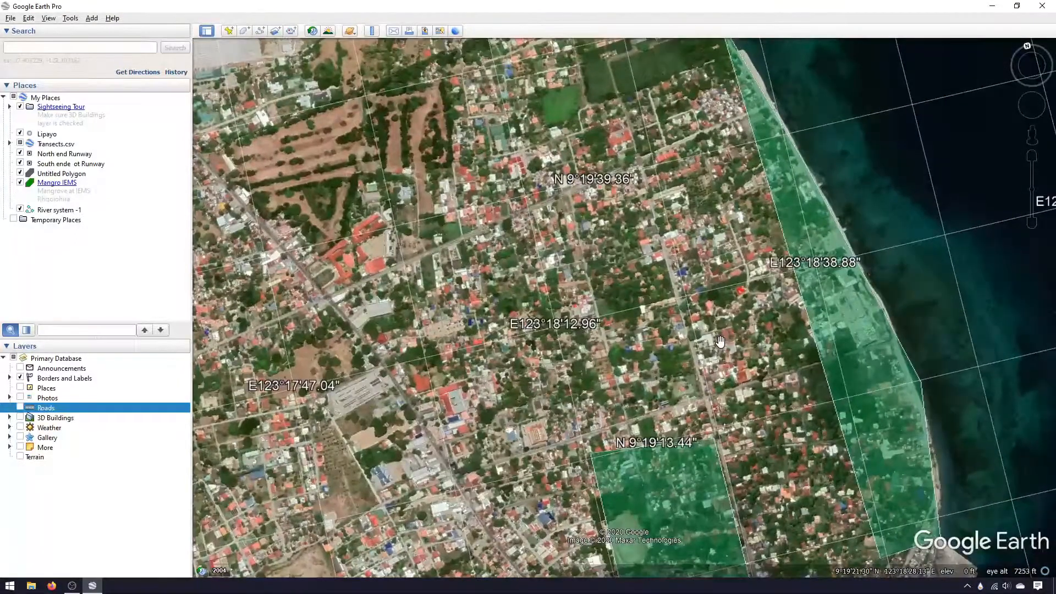
pyautogui.moveTo(697, 308); pyautogui.dragTo(639, 418)
pyautogui.moveTo(653, 247); pyautogui.dragTo(731, 265)
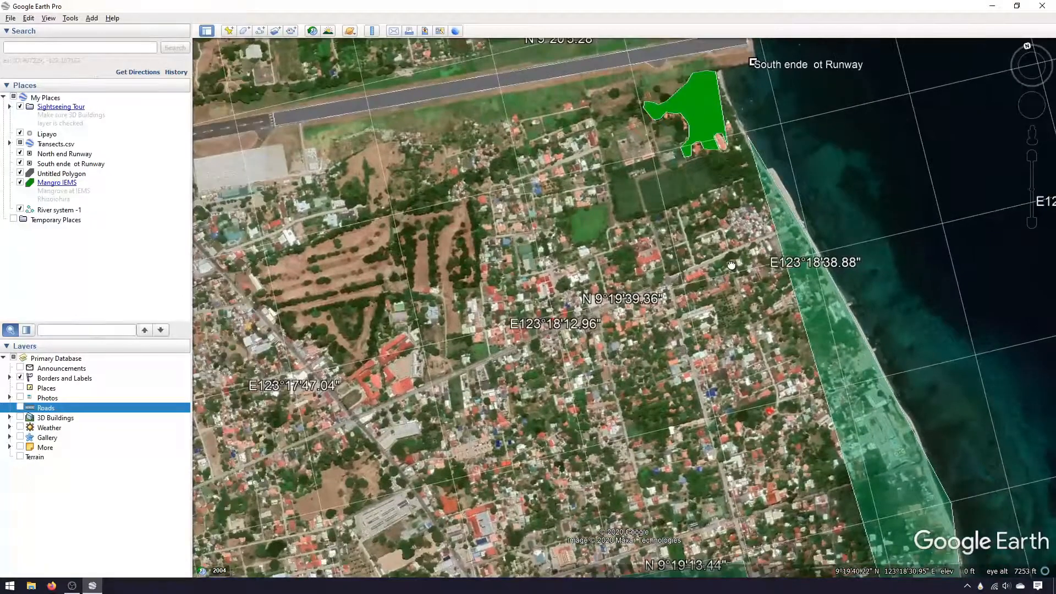
# Rotate the map well away from north around the runway and coast, and reset it to north.
pyautogui.moveTo(1032, 62)
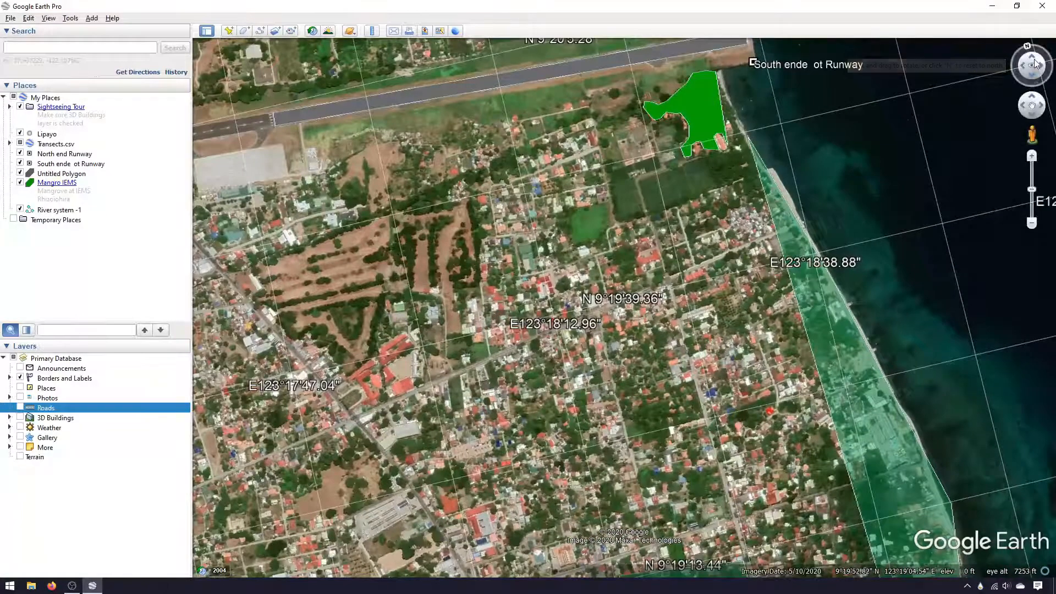
pyautogui.moveTo(1033, 68); pyautogui.dragTo(1016, 79)
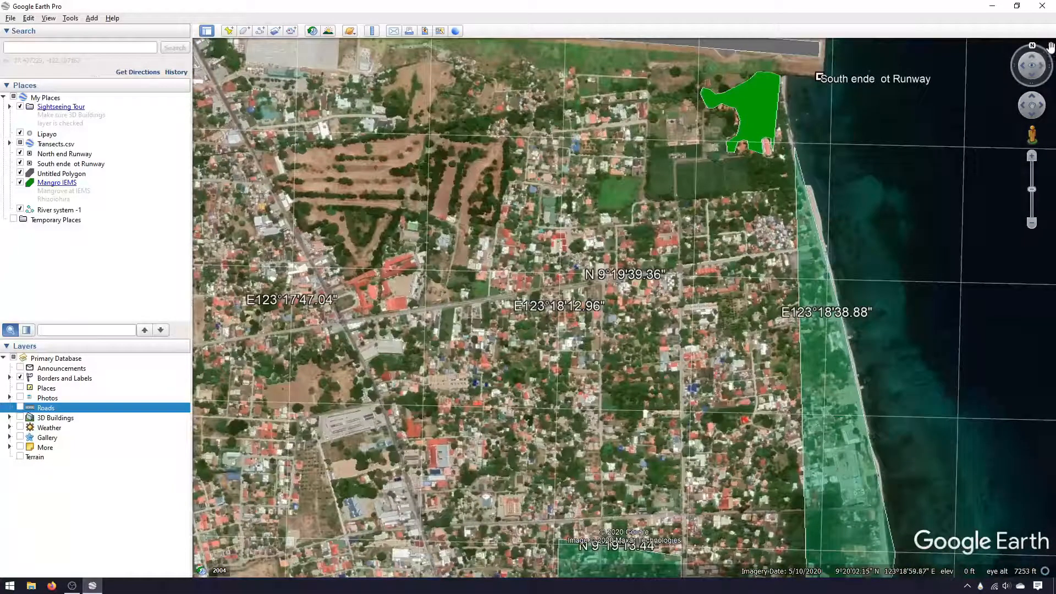
pyautogui.moveTo(1052, 76); pyautogui.dragTo(1027, 46)
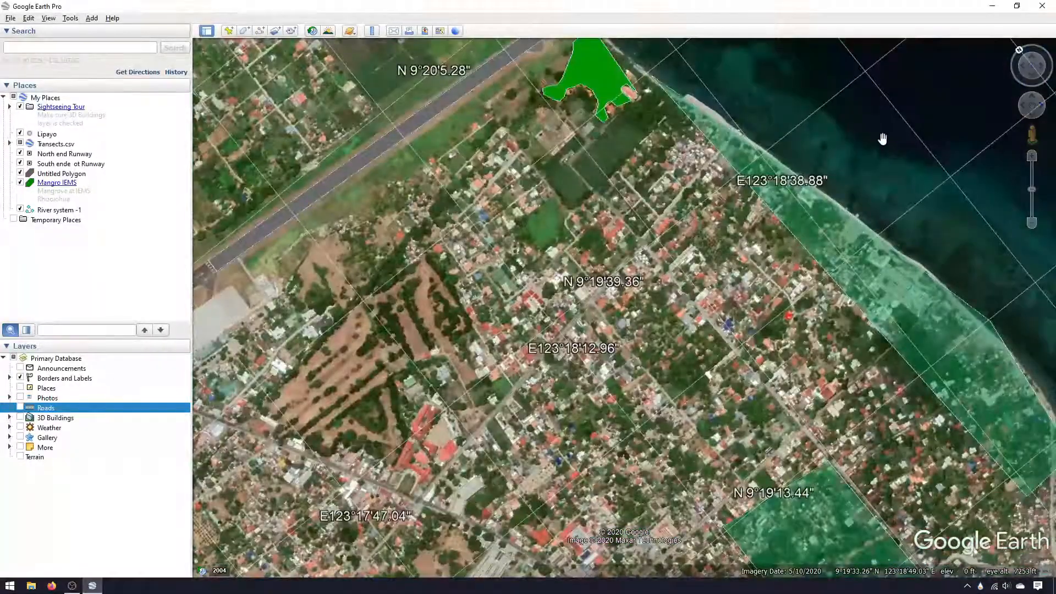
pyautogui.moveTo(882, 139); pyautogui.dragTo(857, 264)
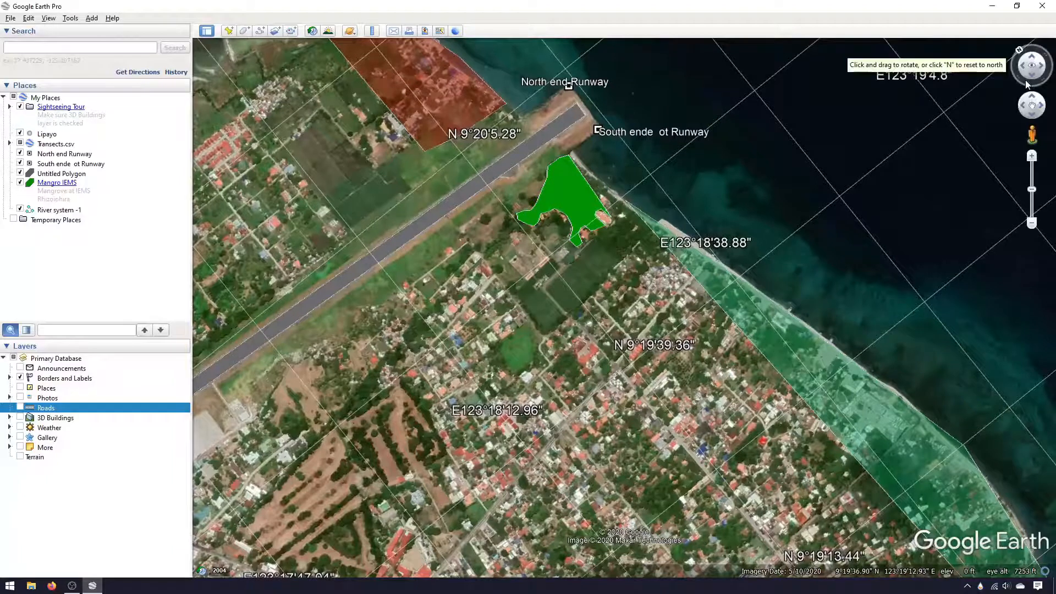
pyautogui.click(1019, 50)
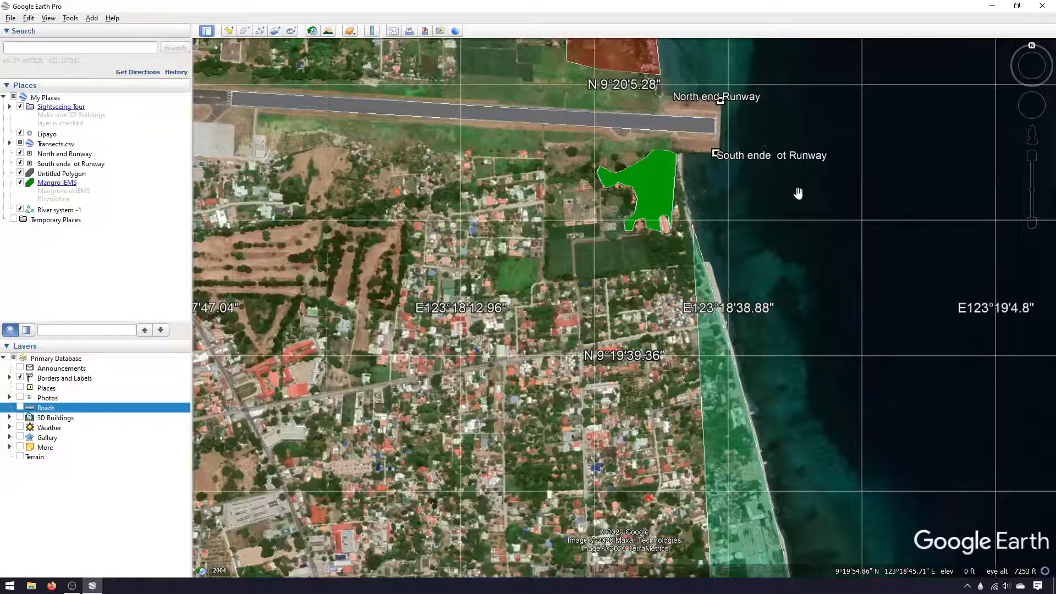
# Shift the map south, north, west and east in small moves around the runway and coastline using the navigation controls.
pyautogui.moveTo(813, 253); pyautogui.dragTo(790, 247)
pyautogui.click(865, 167)
pyautogui.moveTo(1045, 117)
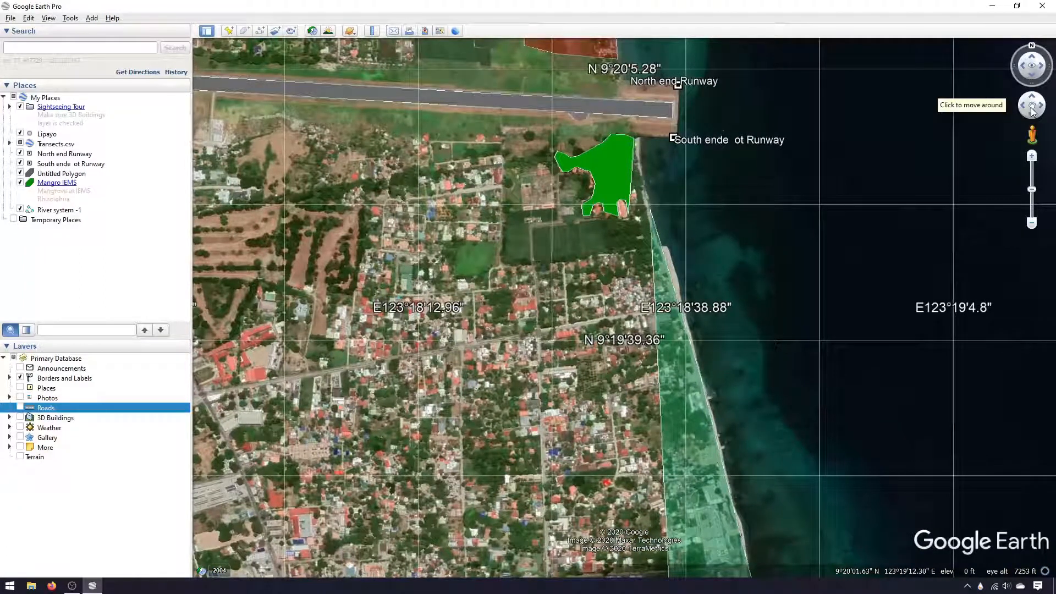
pyautogui.click(1032, 116)
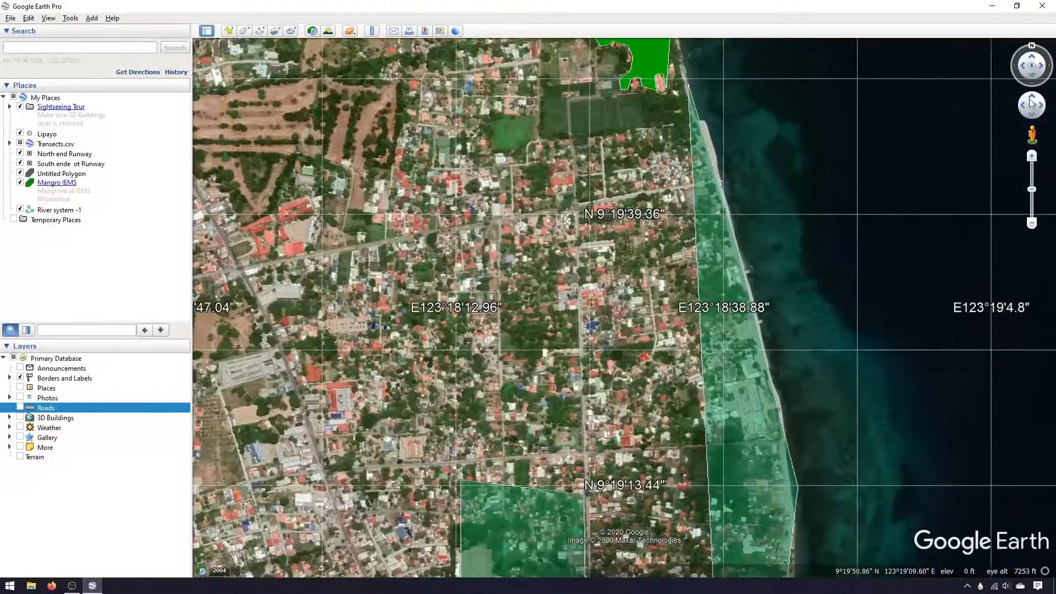
pyautogui.click(1032, 103)
pyautogui.moveTo(806, 142); pyautogui.dragTo(753, 186)
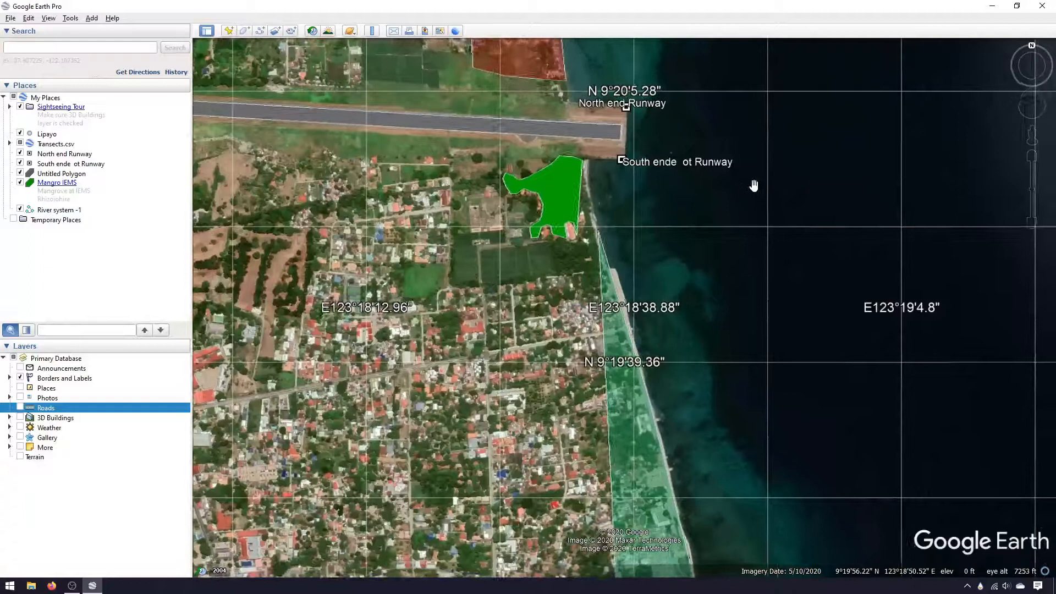
pyautogui.click(1023, 106)
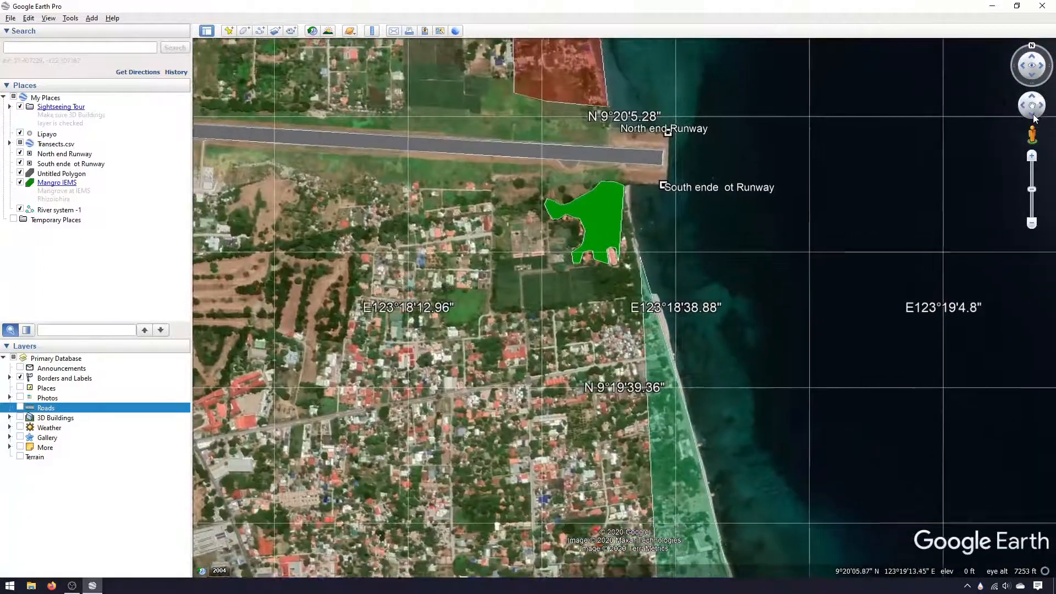
pyautogui.click(1033, 117)
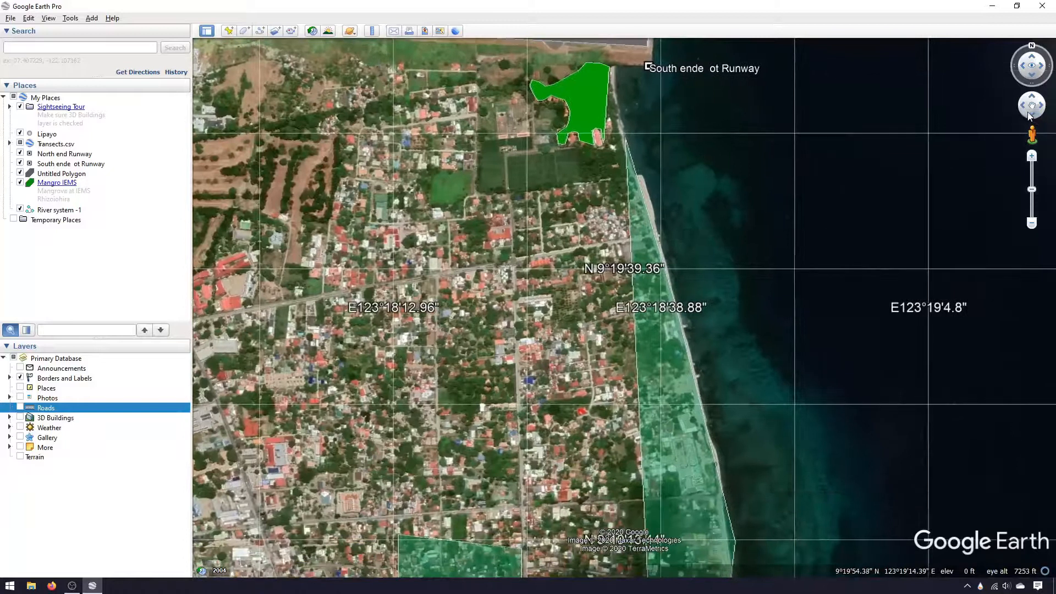
pyautogui.click(1025, 109)
pyautogui.click(1042, 108)
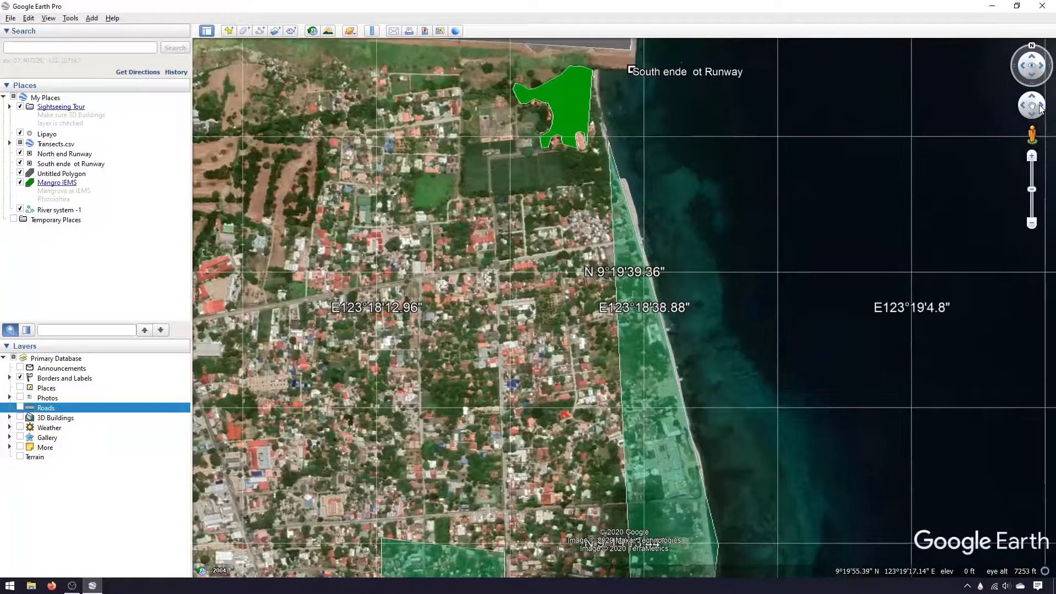
pyautogui.click(1021, 107)
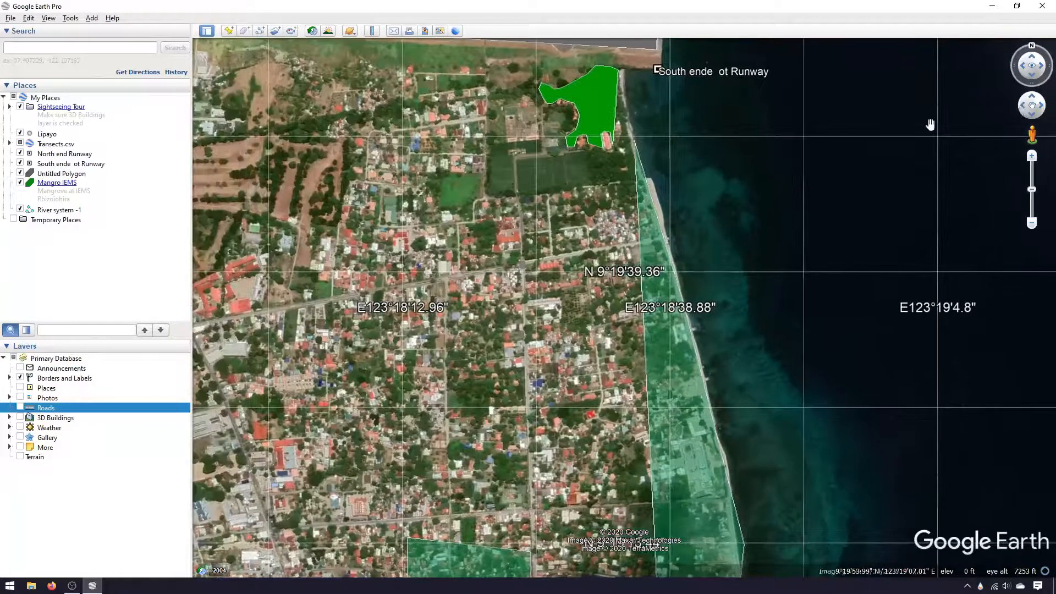
pyautogui.moveTo(925, 128); pyautogui.dragTo(920, 226)
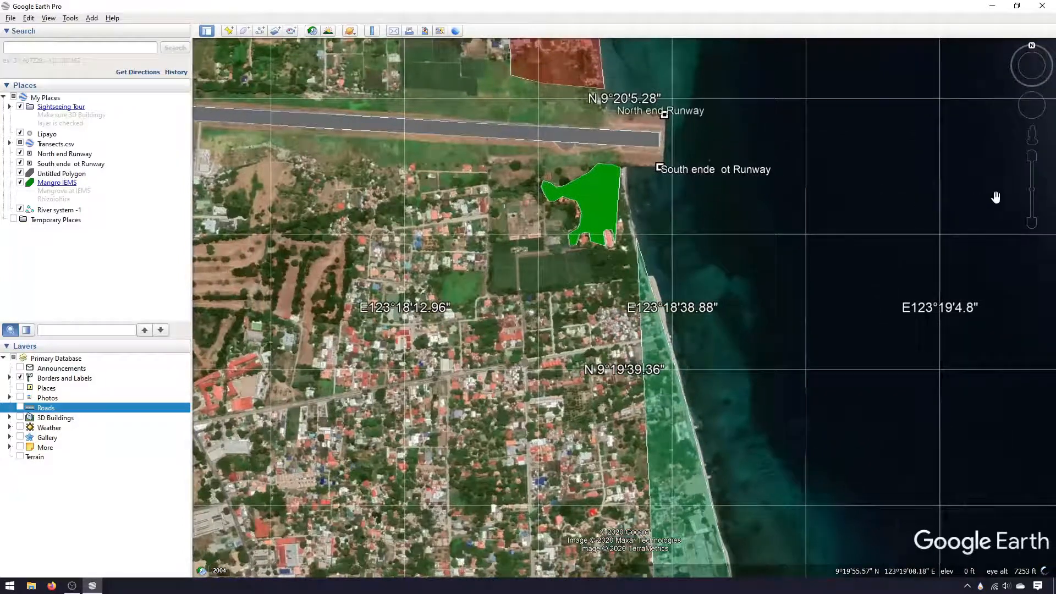
# Zoom in to the houses south of the runway, zoom back out to the coast, and zoom in again.
pyautogui.click(1031, 158)
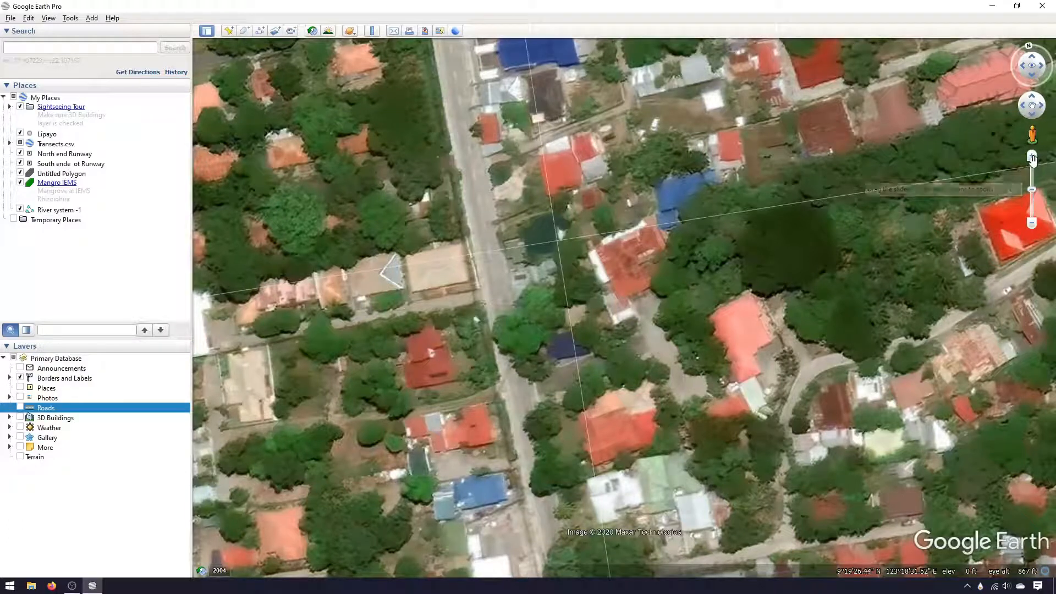
pyautogui.moveTo(1033, 191); pyautogui.dragTo(1032, 259)
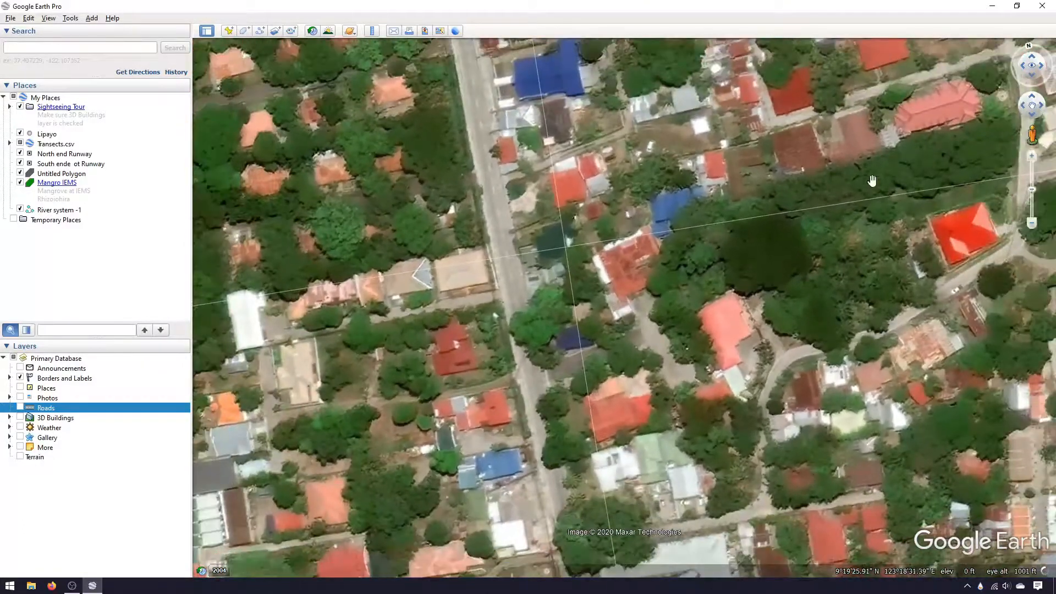
pyautogui.moveTo(824, 148); pyautogui.dragTo(724, 292)
pyautogui.scroll(-3, 723, 291)
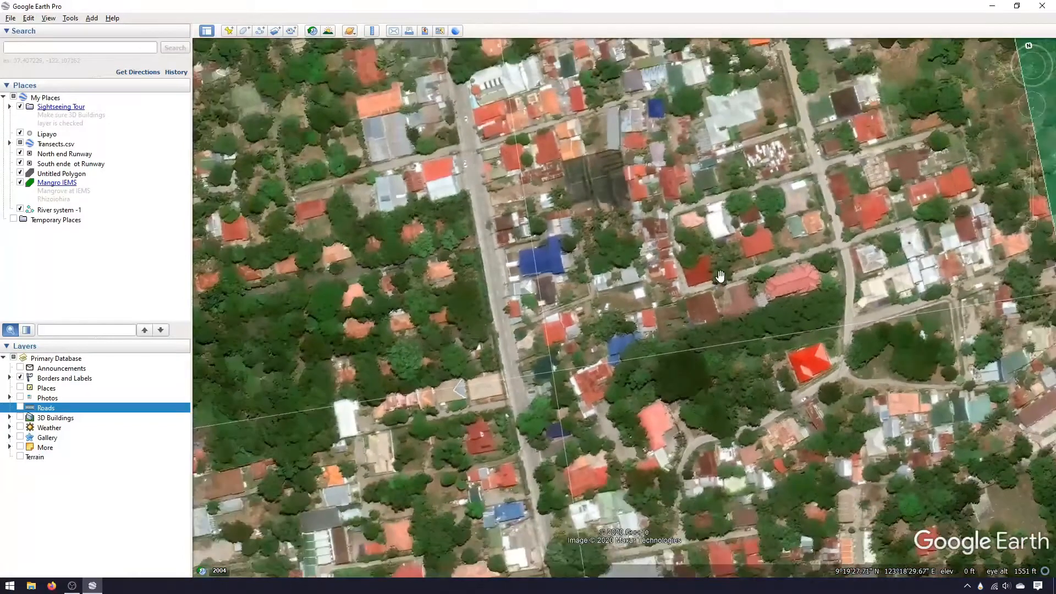
pyautogui.scroll(-5, 591, 311)
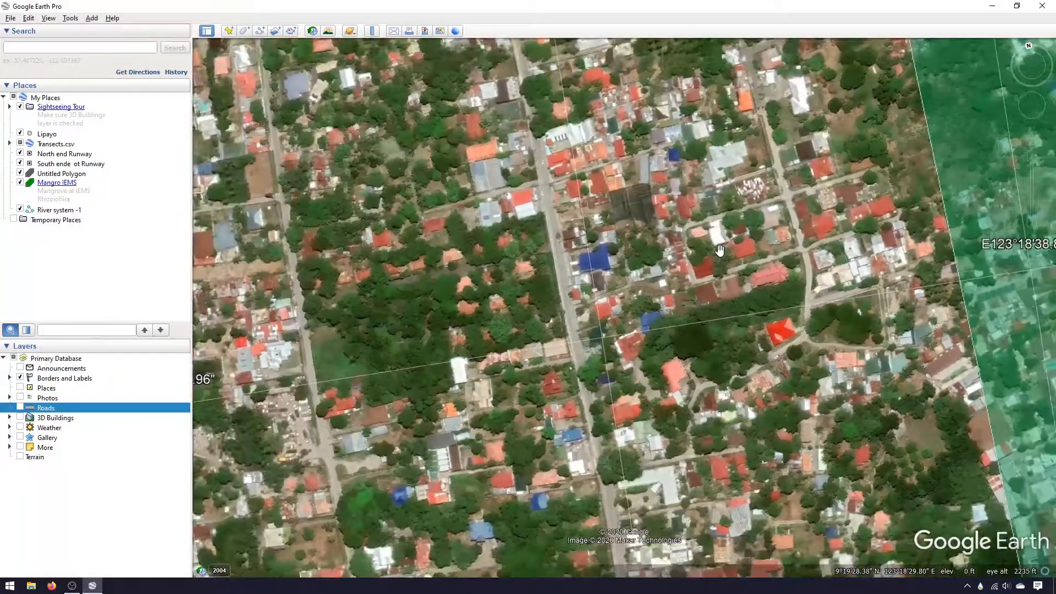
pyautogui.scroll(5, 591, 312)
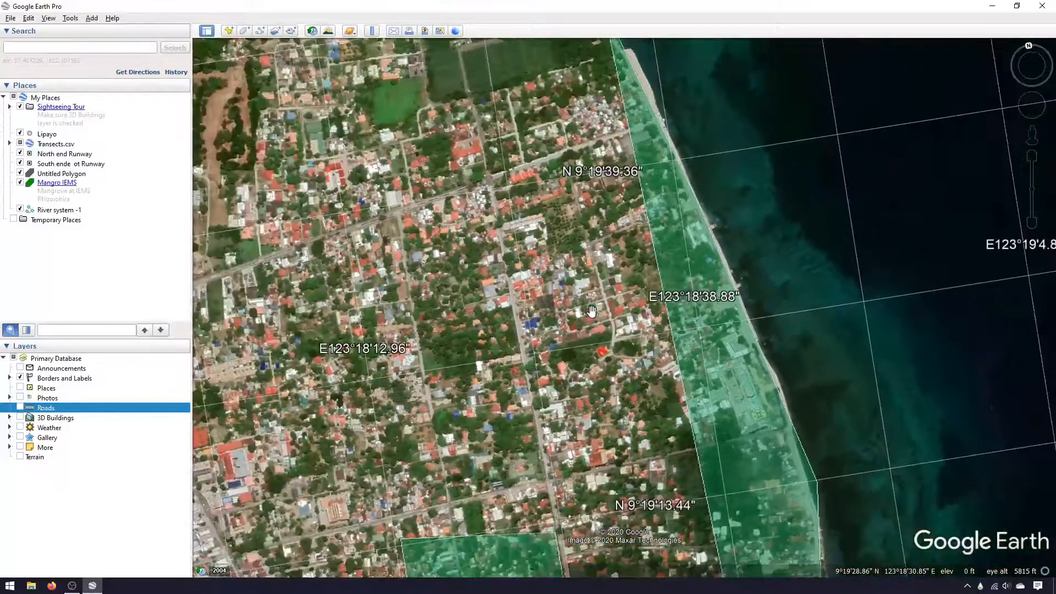
pyautogui.scroll(3, 592, 312)
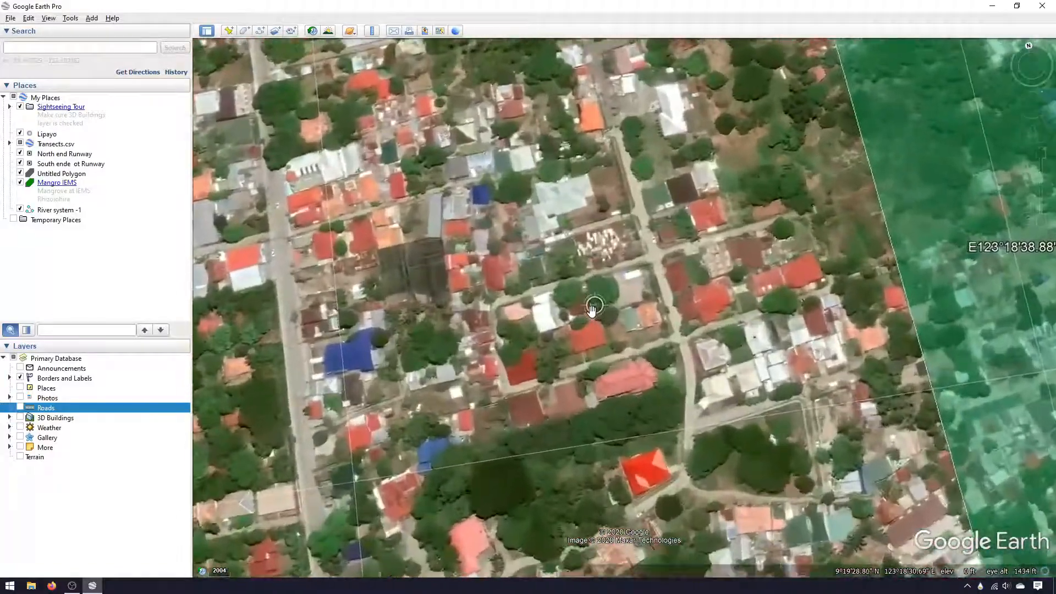
# Reset the map to north over the houses south of the runway and shift the view east to the coastline.
pyautogui.scroll(-2, 558, 315)
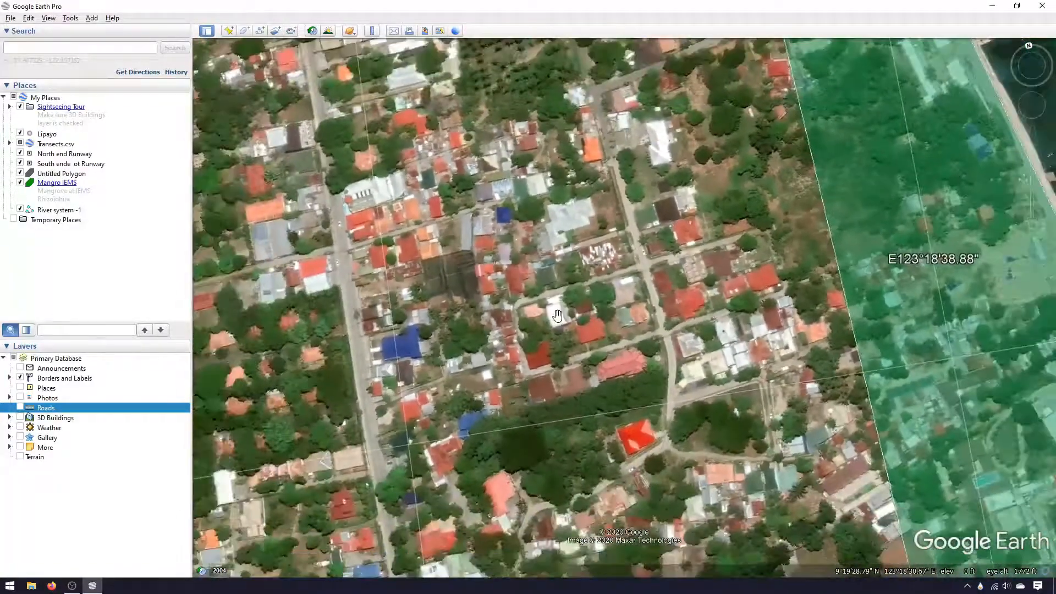
pyautogui.moveTo(553, 316); pyautogui.dragTo(636, 268)
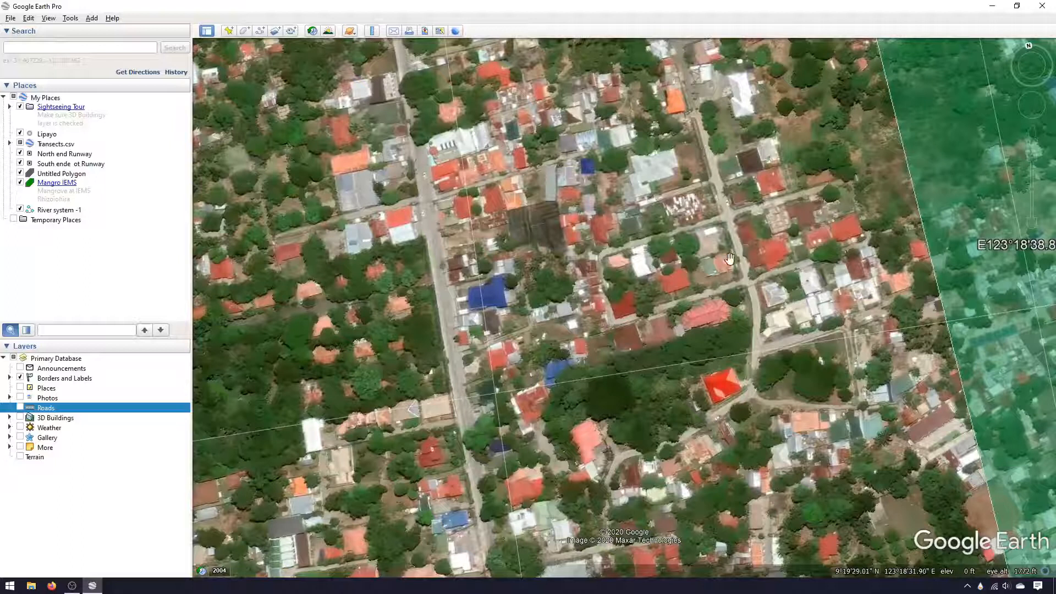
pyautogui.click(1029, 45)
pyautogui.click(1037, 63)
pyautogui.click(1028, 43)
pyautogui.moveTo(235, 324); pyautogui.dragTo(171, 355)
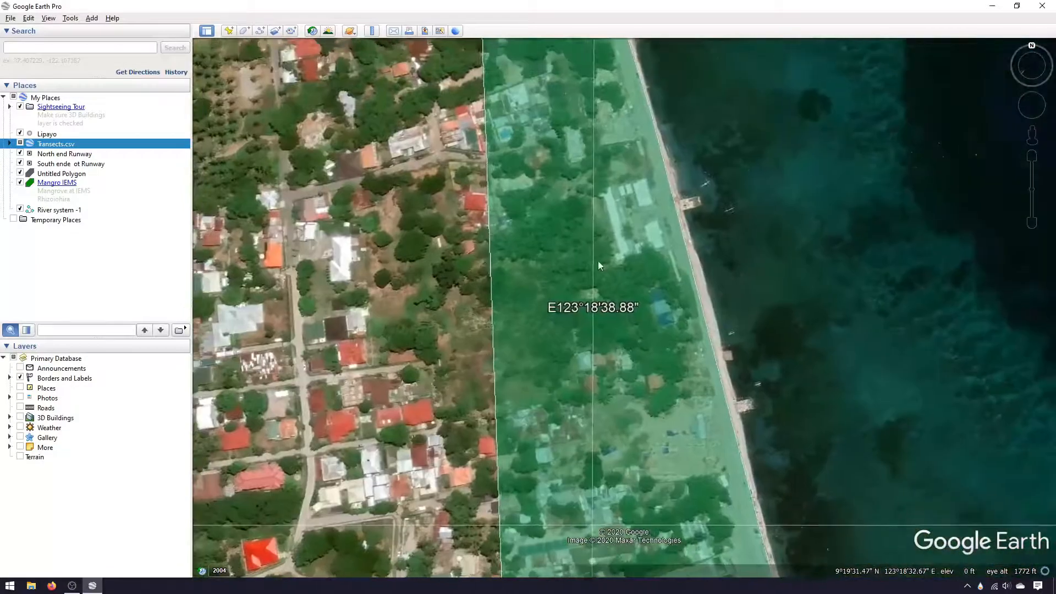
# Follow the coast north on a zoomed-out map to the green mangrove polygon and the seaward end of the runway.
pyautogui.scroll(-2, 757, 233)
pyautogui.moveTo(757, 232); pyautogui.dragTo(700, 344)
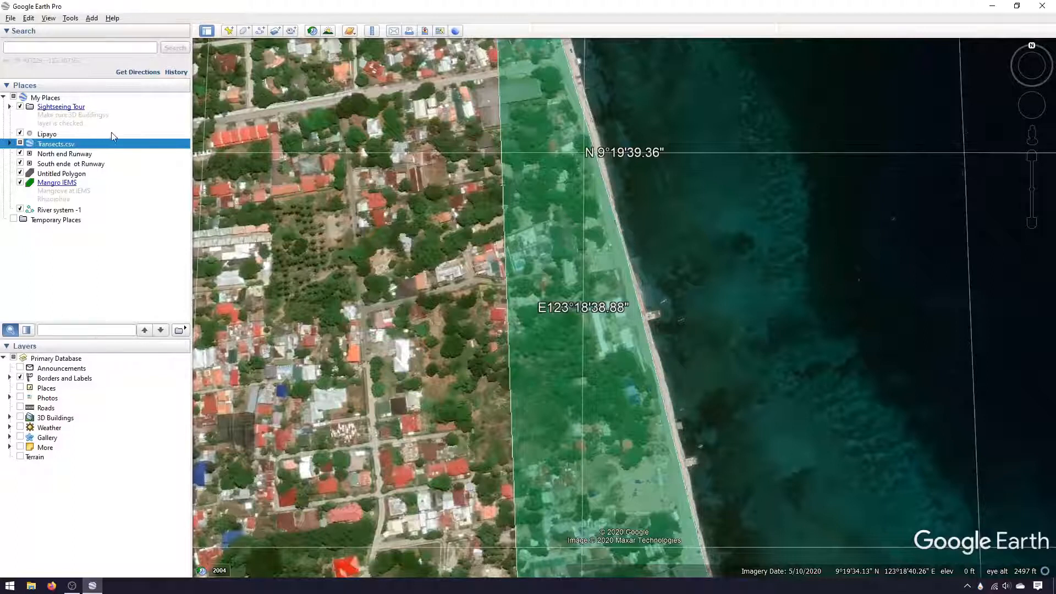
pyautogui.moveTo(384, 207); pyautogui.dragTo(445, 292)
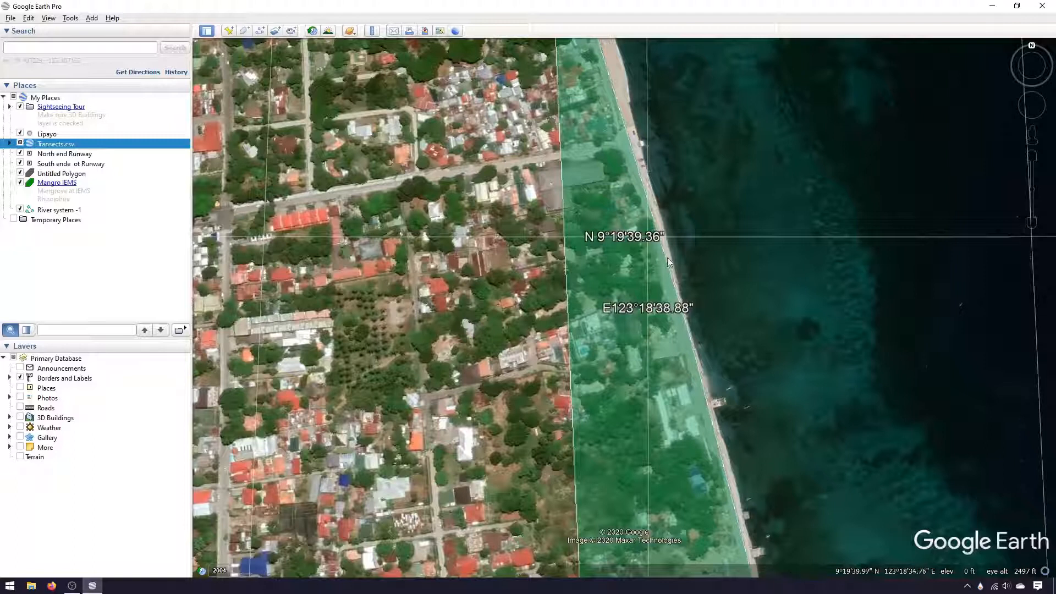
pyautogui.moveTo(520, 220); pyautogui.dragTo(519, 352)
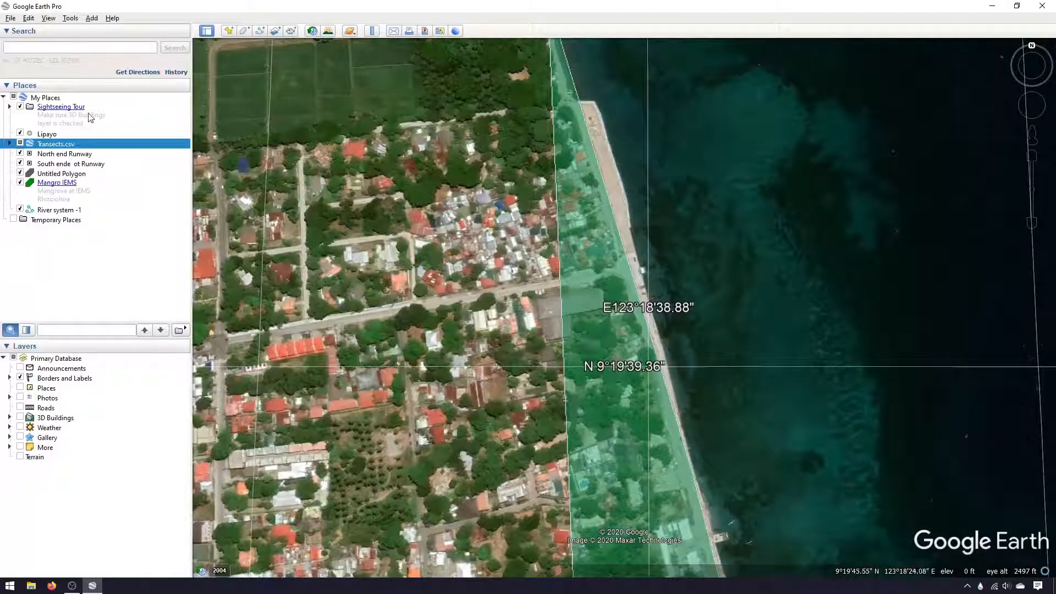
pyautogui.scroll(-3, 220, 193)
pyautogui.moveTo(279, 207); pyautogui.dragTo(348, 274)
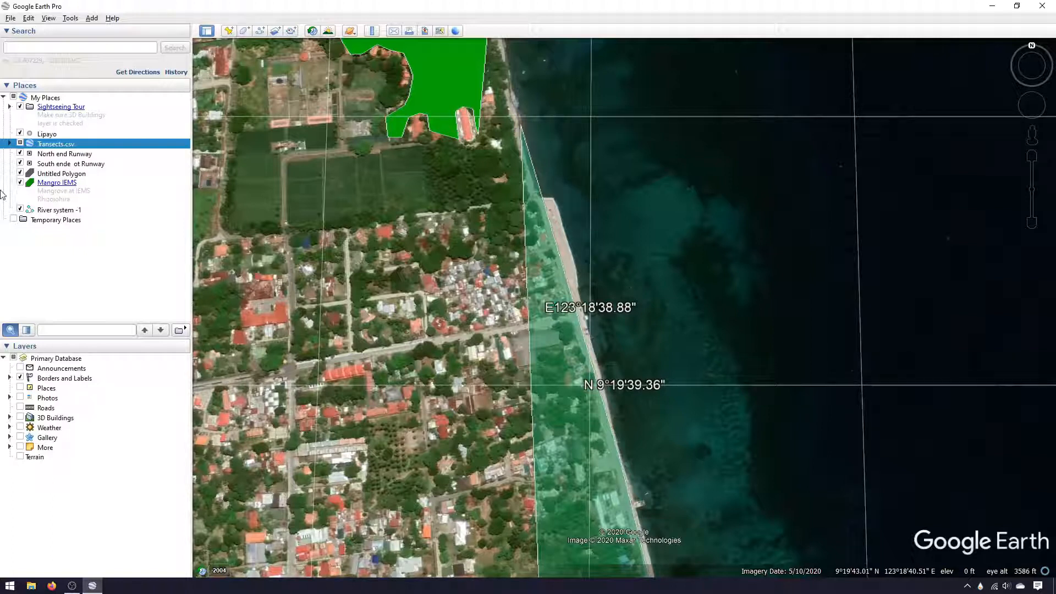
pyautogui.click(144, 219)
pyautogui.moveTo(262, 160); pyautogui.dragTo(328, 439)
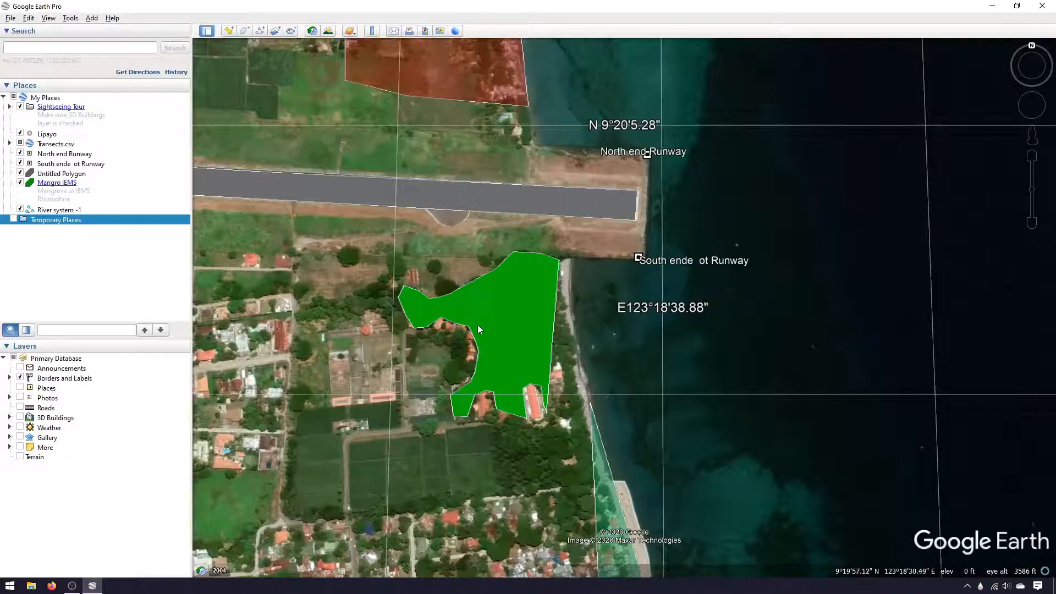
# Hide the Mangro IEMS polygon and show it again, shifting the map around the mangrove area.
pyautogui.click(21, 182)
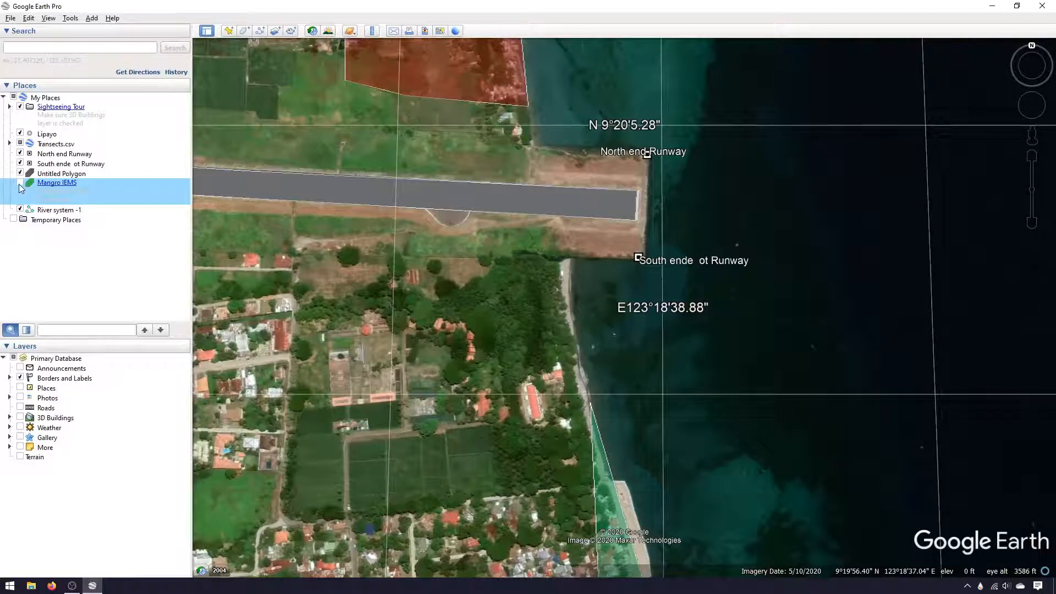
pyautogui.click(20, 183)
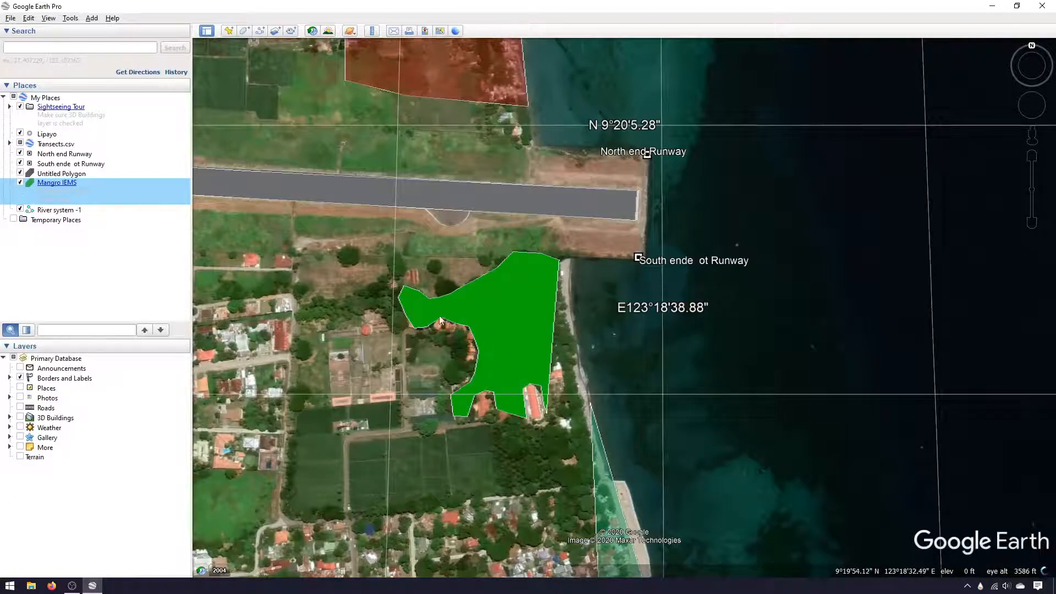
pyautogui.moveTo(380, 249); pyautogui.dragTo(281, 124)
pyautogui.moveTo(86, 258); pyautogui.dragTo(42, 93)
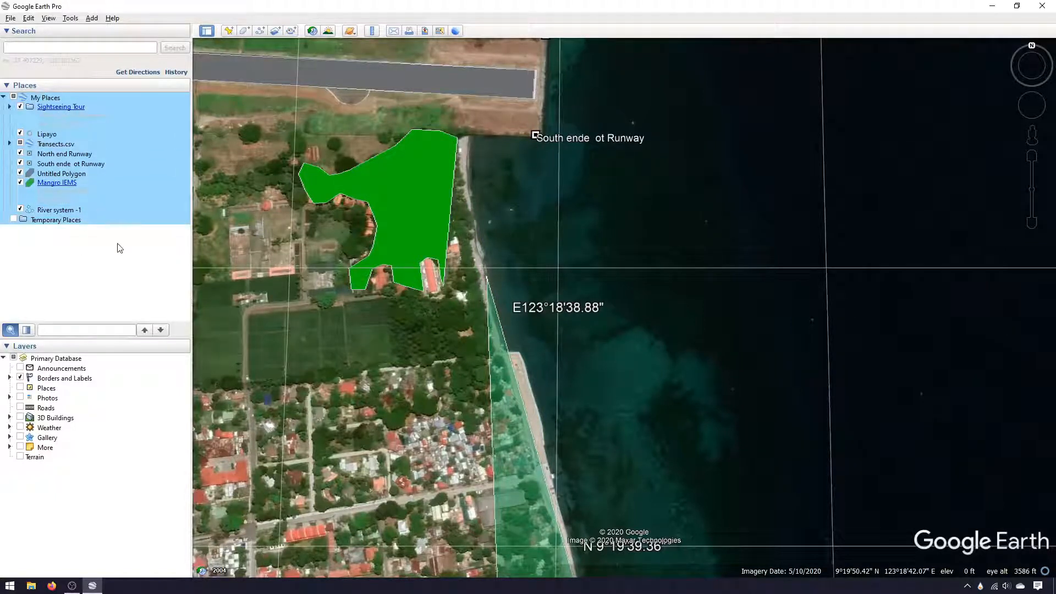
pyautogui.moveTo(327, 348); pyautogui.dragTo(343, 380)
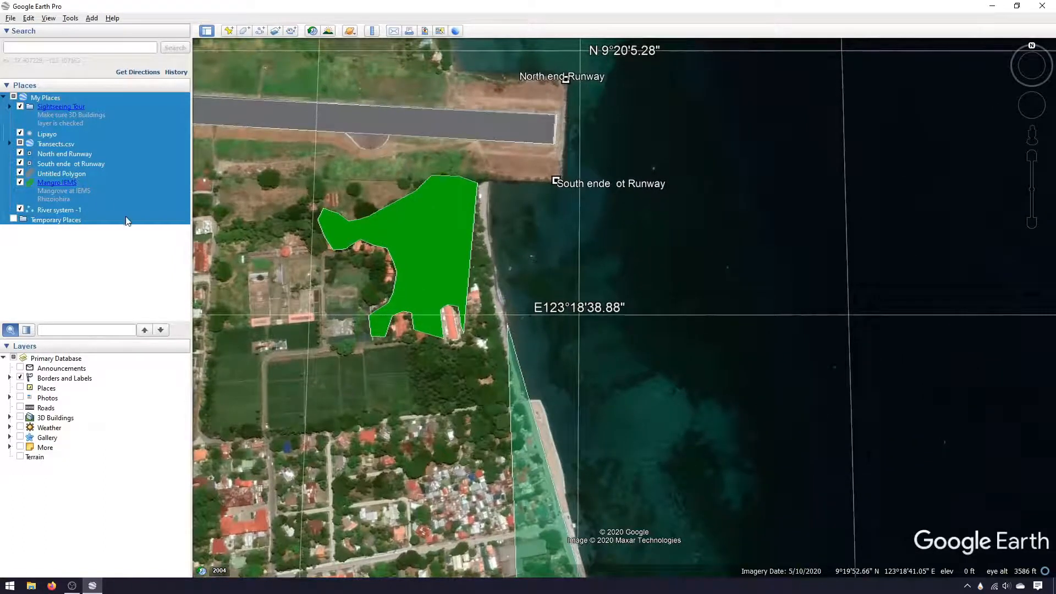
# Hide the Mangro IEMS polygon, the Untitled Polygon over the runway, and the North end Runway and South ende ot Runway placemarks.
pyautogui.click(18, 184)
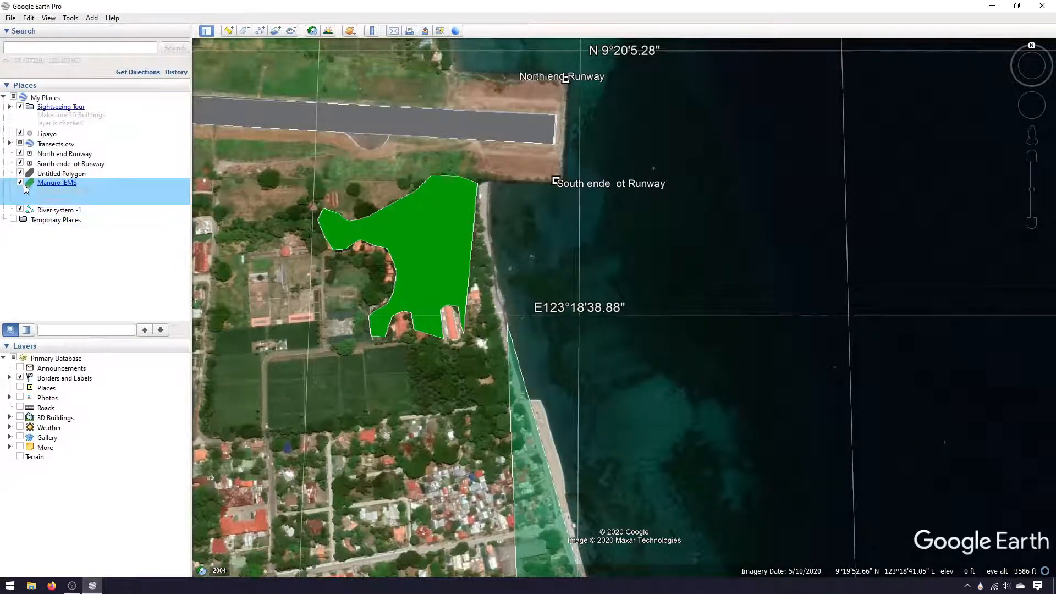
pyautogui.click(20, 183)
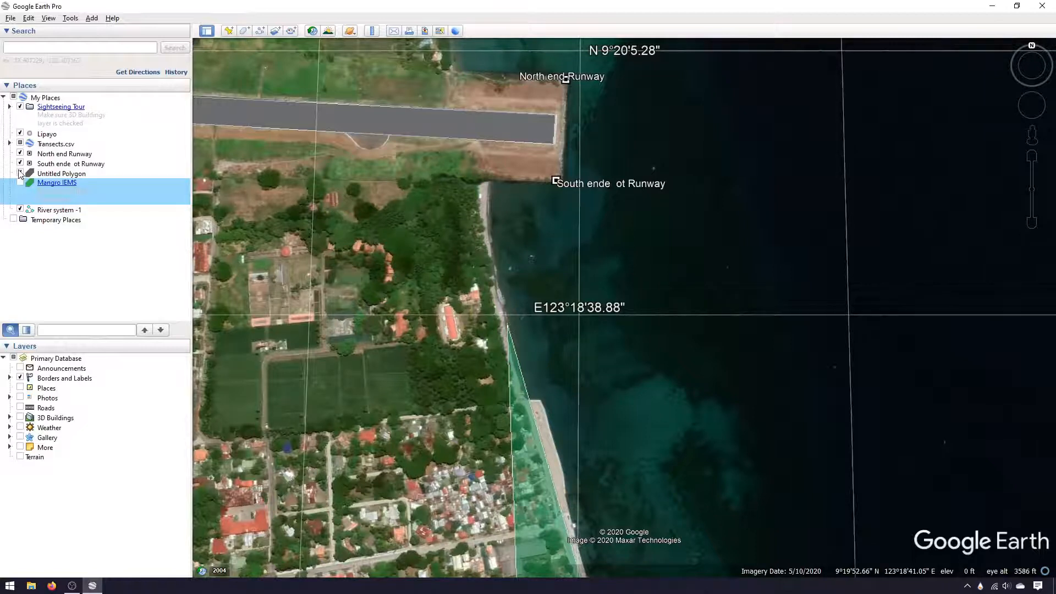
pyautogui.press('Up')
pyautogui.press('Up')
pyautogui.click(20, 174)
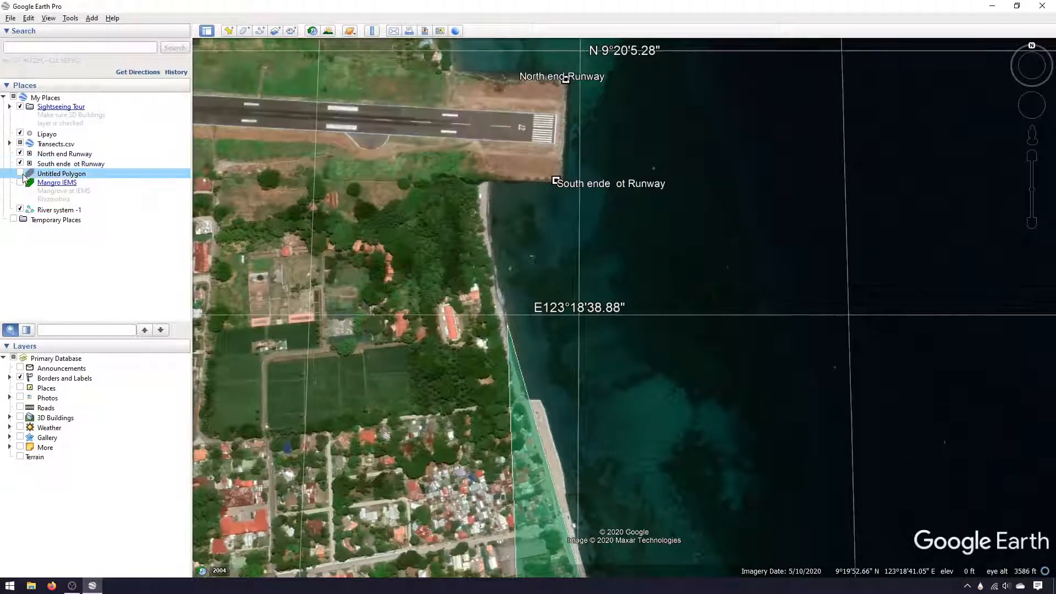
pyautogui.click(20, 154)
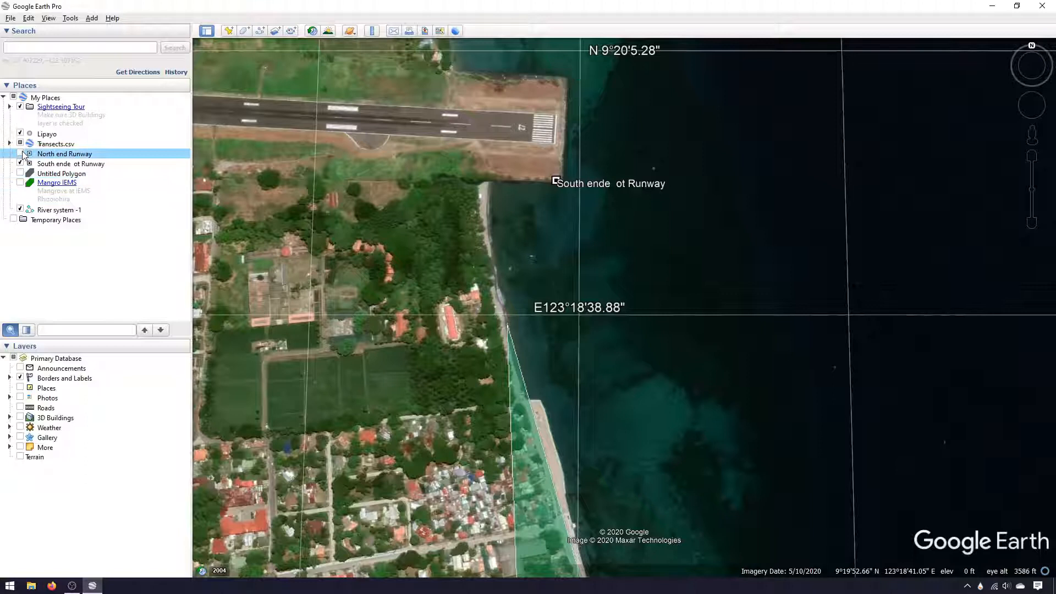
pyautogui.click(20, 164)
# Add a new placemark near the seaward end of the runway and name it "Border of Runway N".
pyautogui.moveTo(327, 216); pyautogui.dragTo(447, 325)
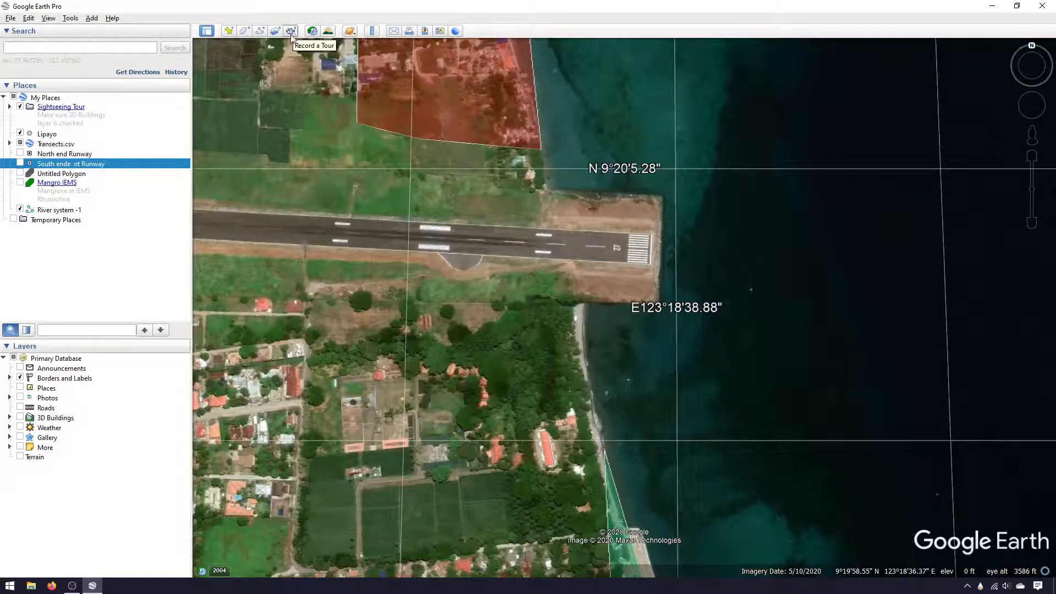
pyautogui.moveTo(356, 137); pyautogui.dragTo(357, 219)
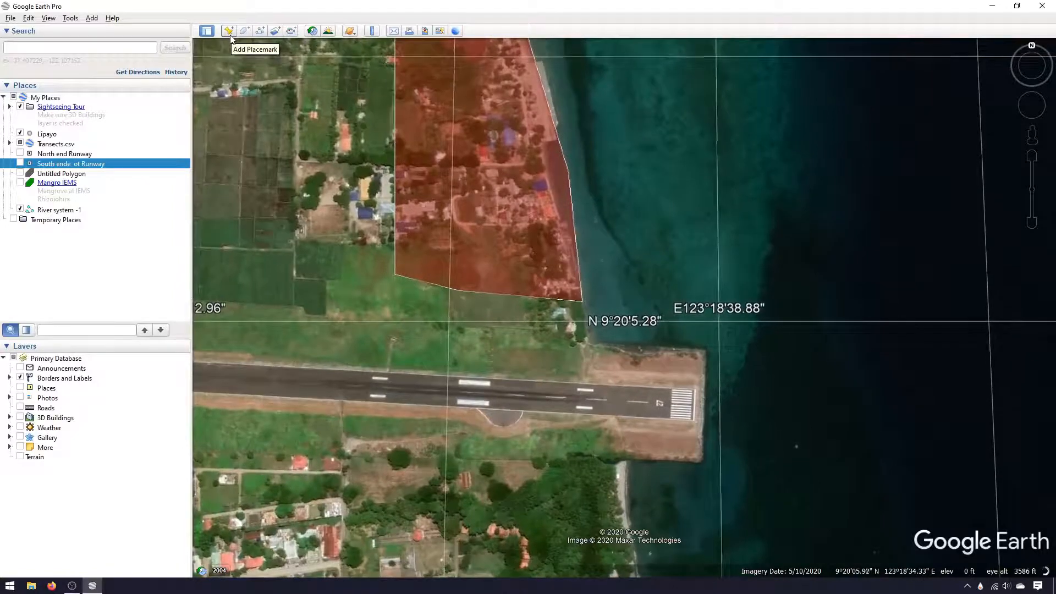
pyautogui.click(228, 31)
pyautogui.moveTo(656, 200); pyautogui.dragTo(575, 184)
pyautogui.moveTo(916, 88); pyautogui.dragTo(808, 173)
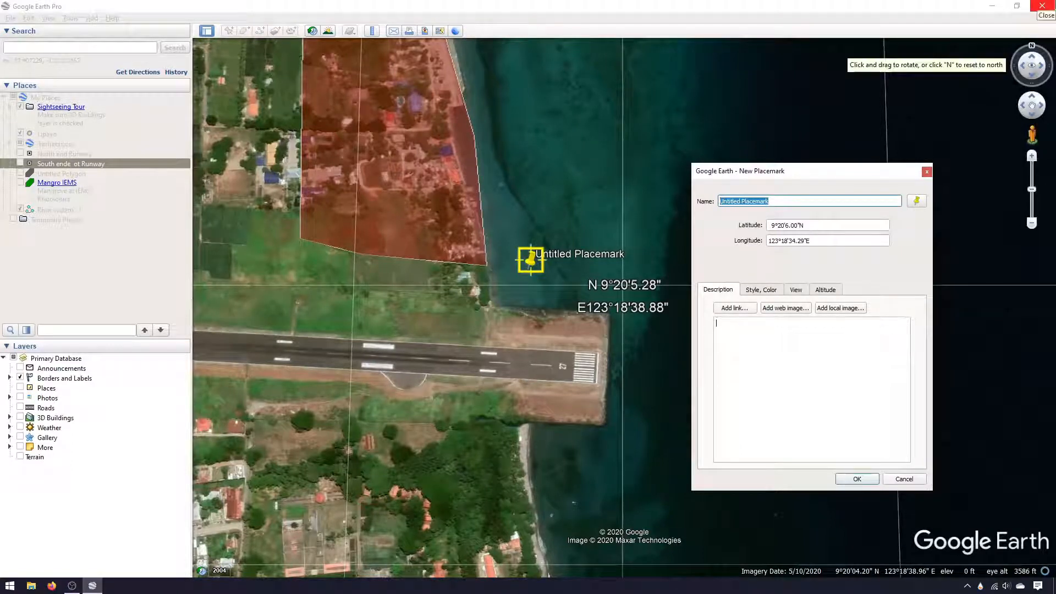
pyautogui.press('BackSpace')
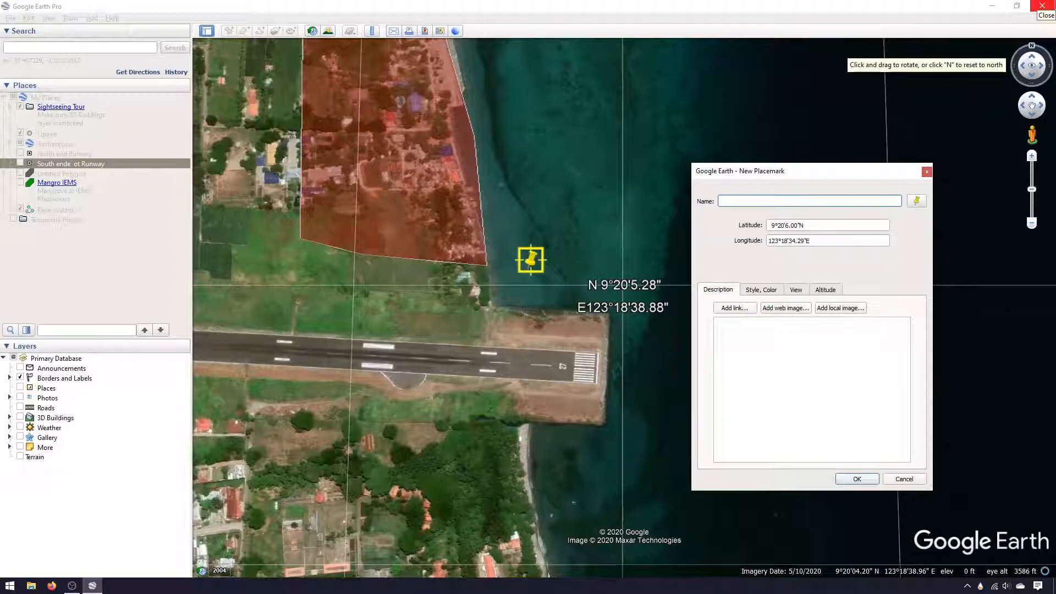
pyautogui.write('Border of Runwaty N')
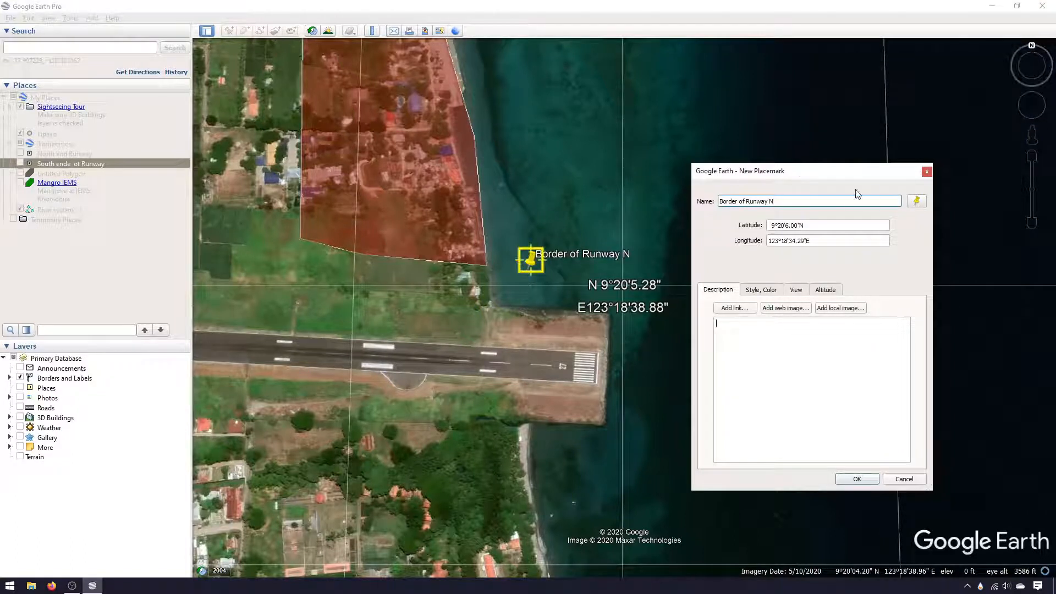
# Move the new placemark onto the north-eastern corner of the runway platform, at about 9°20'3.94"N, 123°18'38.27"E.
pyautogui.moveTo(821, 230); pyautogui.dragTo(773, 218)
pyautogui.moveTo(821, 242); pyautogui.dragTo(769, 241)
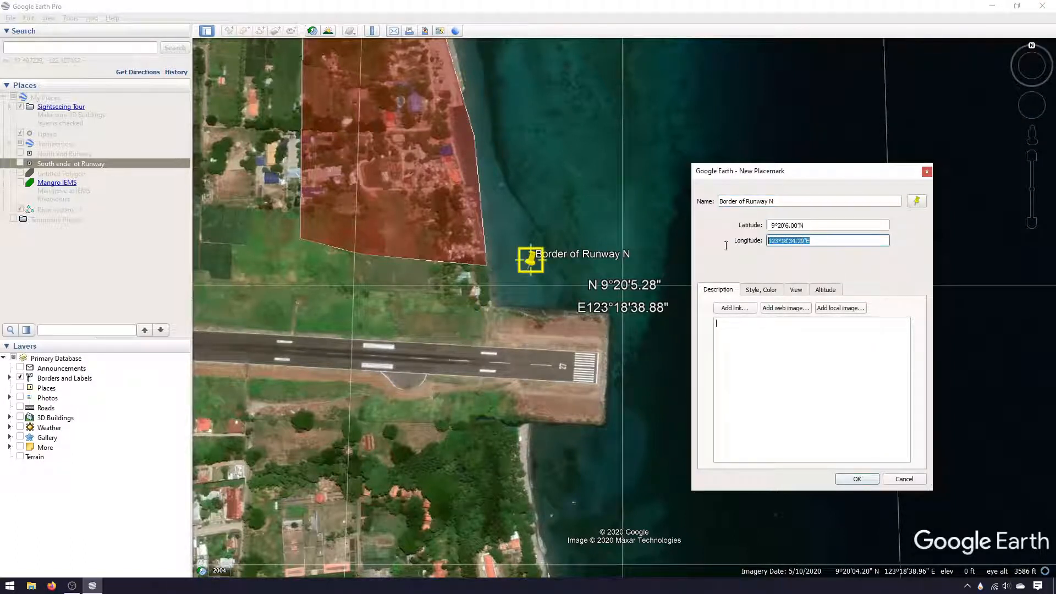
pyautogui.click(532, 266)
pyautogui.moveTo(531, 266); pyautogui.dragTo(610, 317)
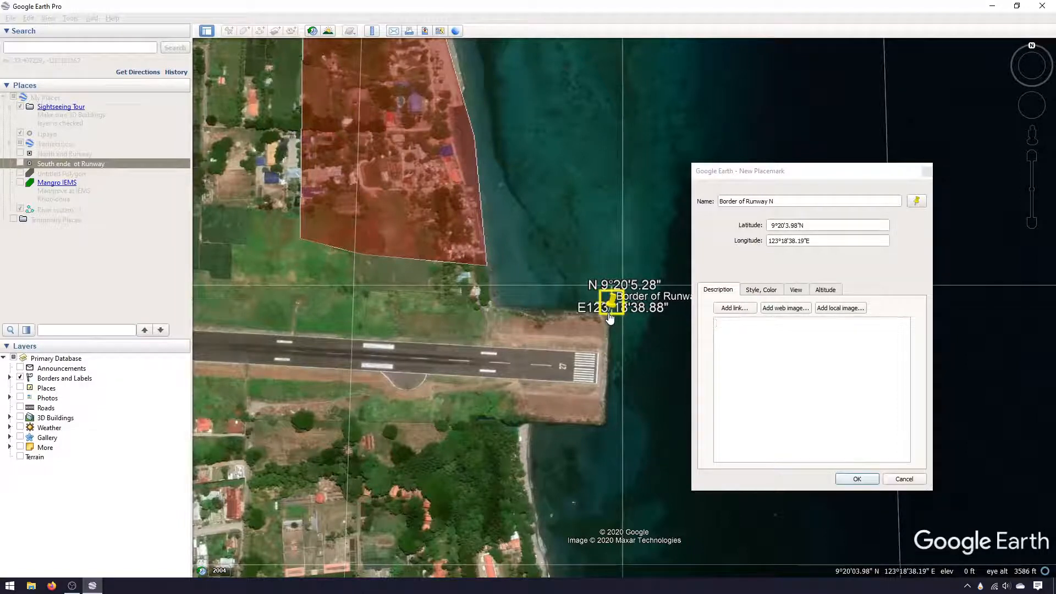
pyautogui.scroll(5, 609, 317)
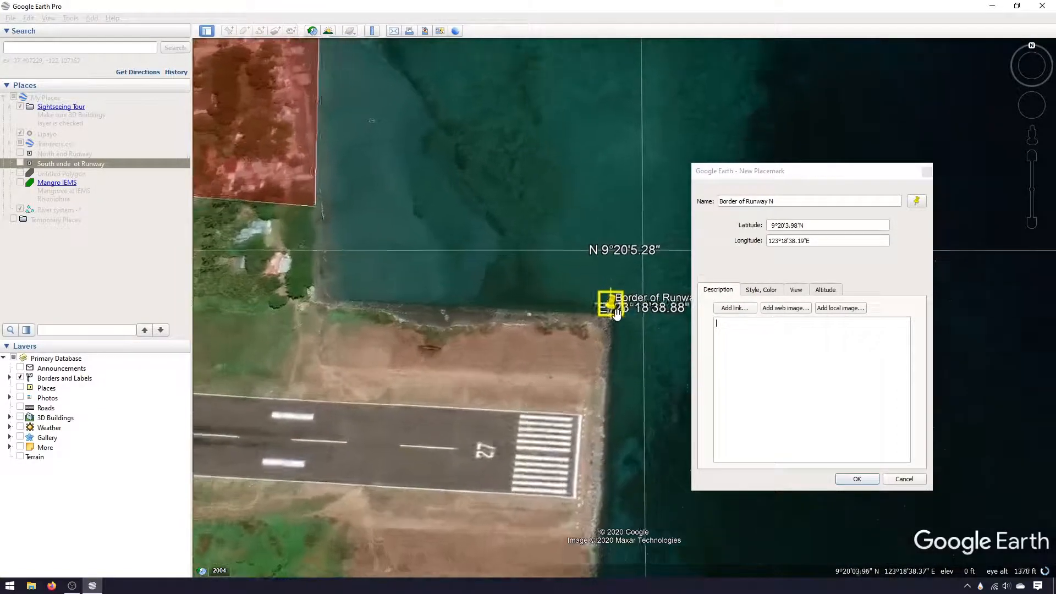
pyautogui.scroll(2, 617, 315)
pyautogui.moveTo(600, 346)
pyautogui.mouseDown()
pyautogui.moveTo(605, 335)
pyautogui.moveTo(608, 353)
pyautogui.mouseUp()
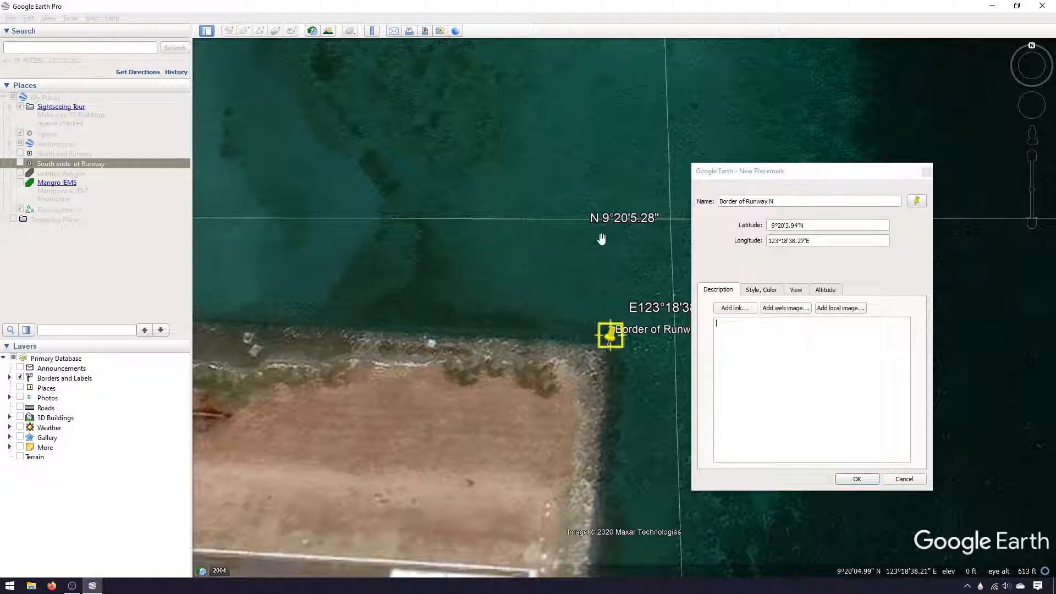
# Rename the new placemark "Corner of Runway N".
pyautogui.scroll(-2, 609, 251)
pyautogui.scroll(-2, 610, 251)
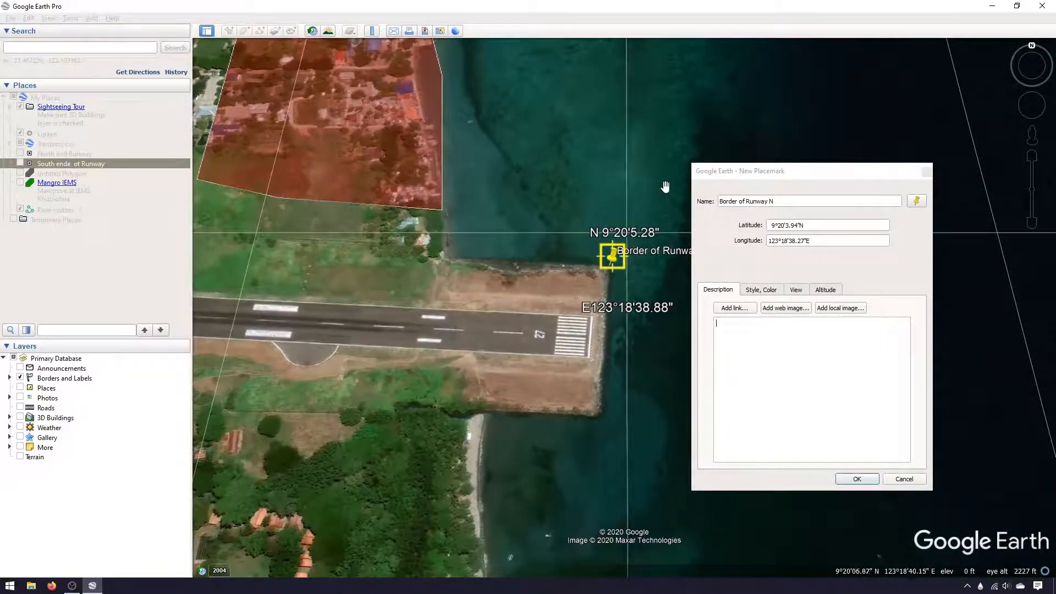
pyautogui.moveTo(653, 158); pyautogui.dragTo(596, 253)
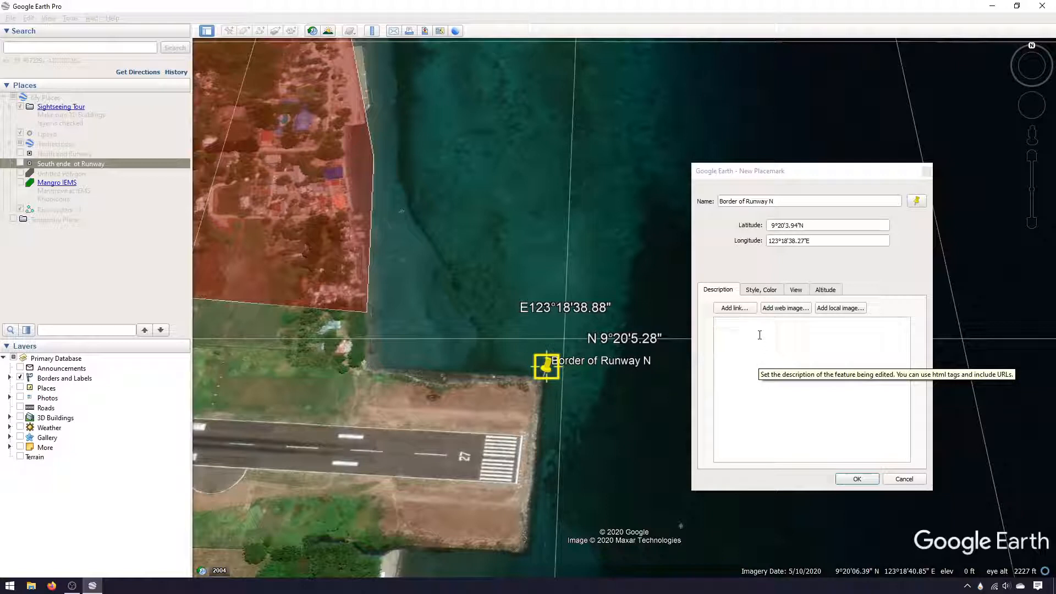
pyautogui.doubleClick(729, 201)
pyautogui.write('Corner')
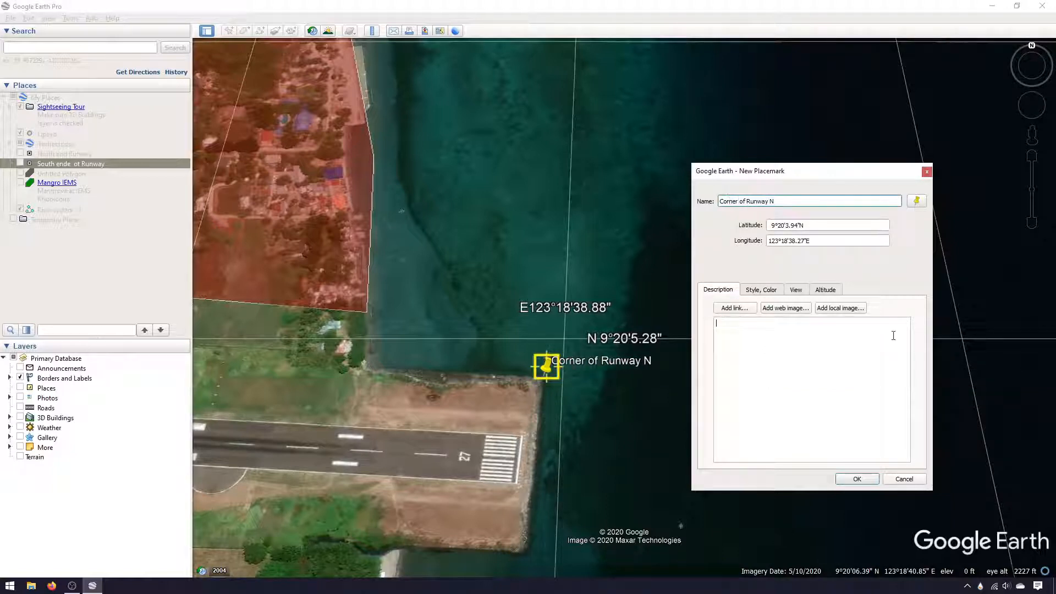
# Look over the placemark's description and style settings, stepping the label opacity down and back to 100%.
pyautogui.click(748, 337)
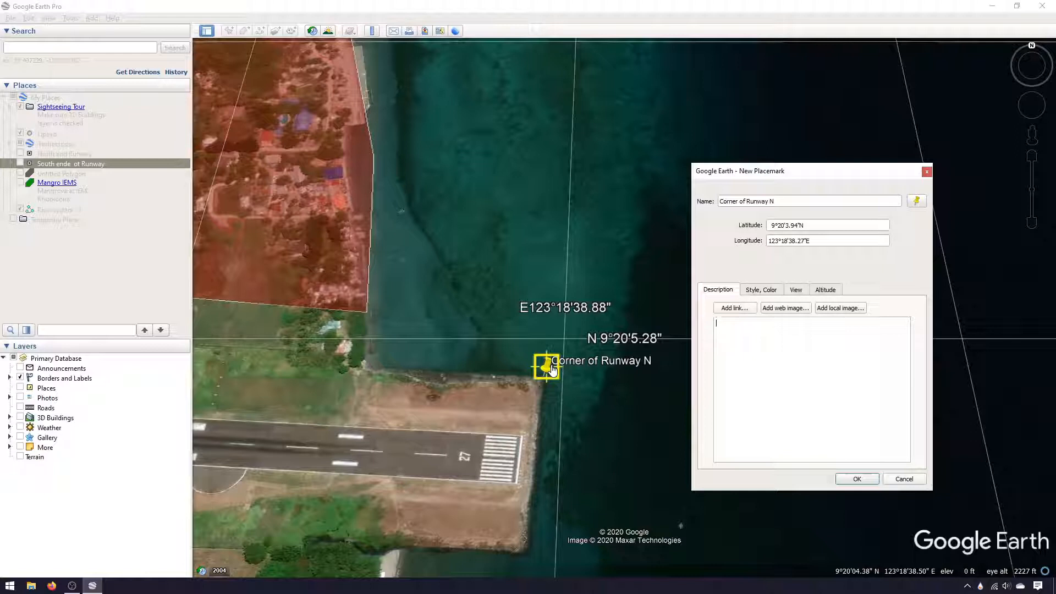
pyautogui.click(772, 291)
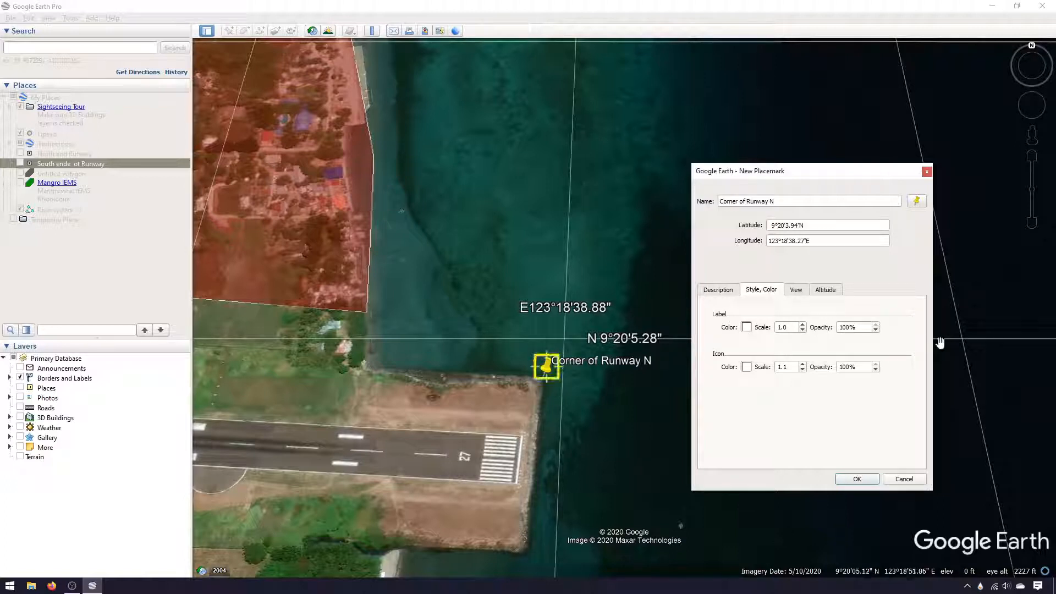
pyautogui.click(878, 331)
pyautogui.click(876, 324)
# Change the placemark's icon from the yellow pushpin to the white cross-hairs symbol.
pyautogui.click(917, 201)
pyautogui.moveTo(891, 141); pyautogui.dragTo(900, 70)
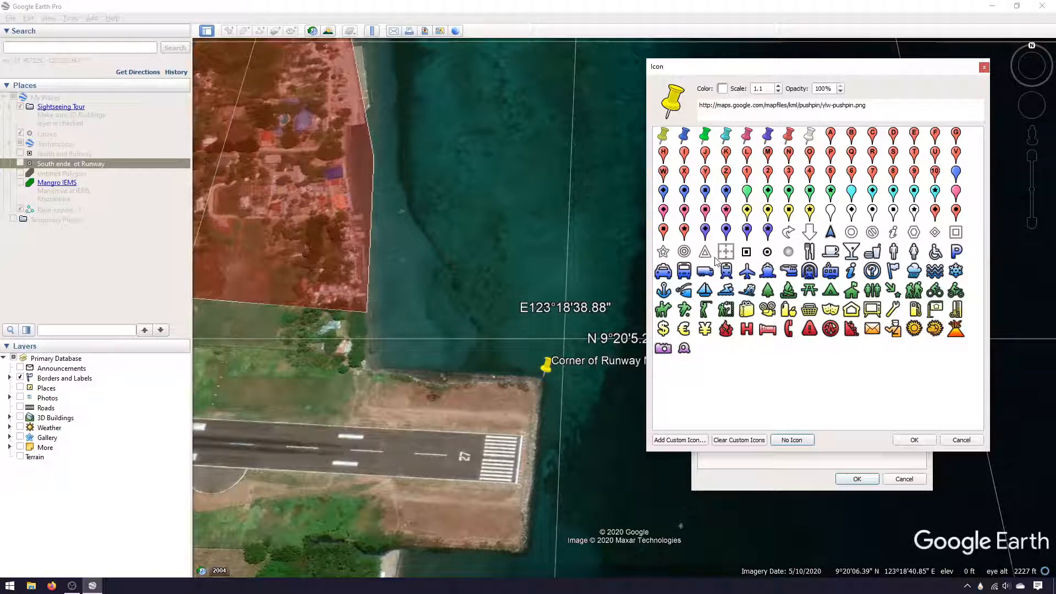
pyautogui.click(732, 251)
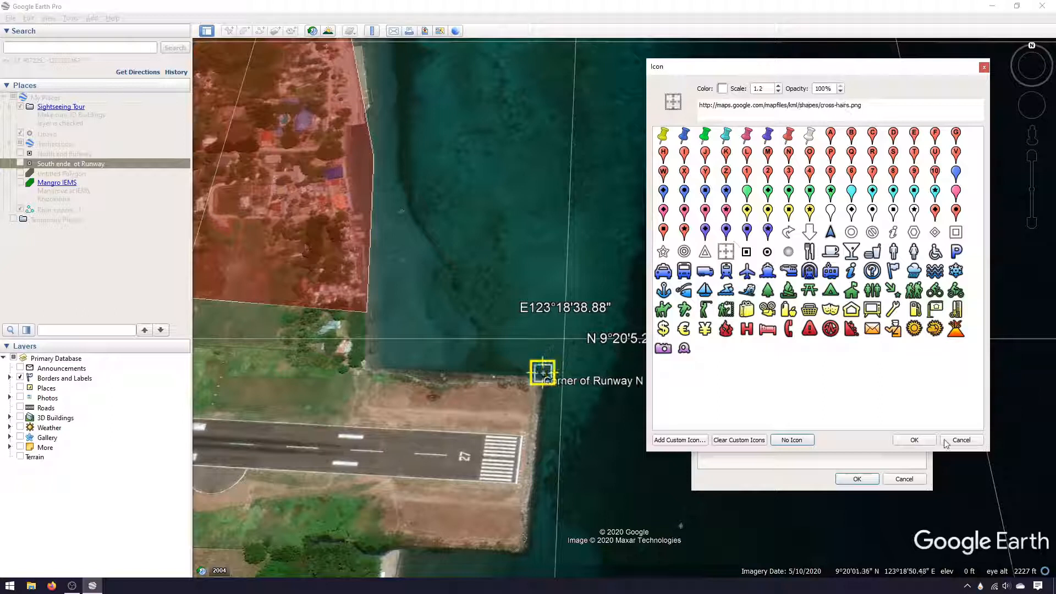
pyautogui.click(916, 440)
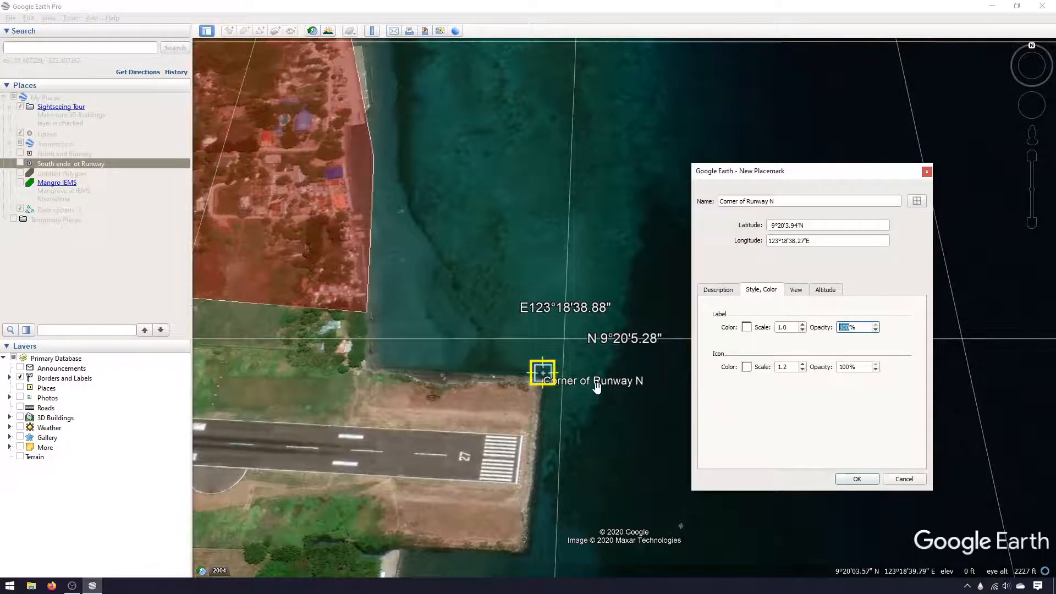
# Fine-tune the "Corner of Runway N" placemark onto the platform's exact corner at about 9°20'3.93"N, 123°18'38.26"E and save it.
pyautogui.scroll(2, 585, 396)
pyautogui.scroll(5, 553, 387)
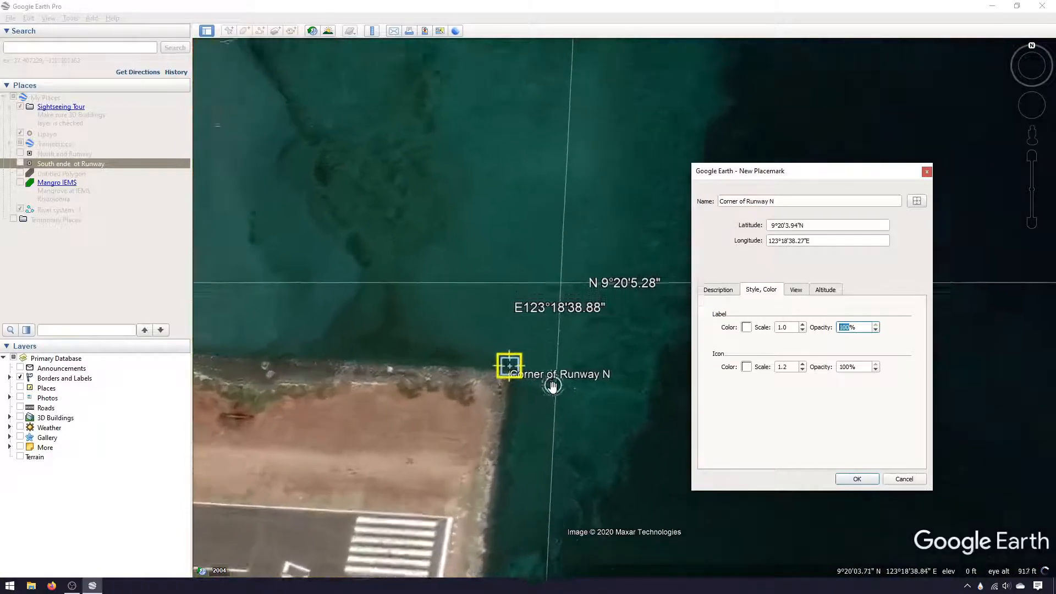
pyautogui.scroll(2, 541, 368)
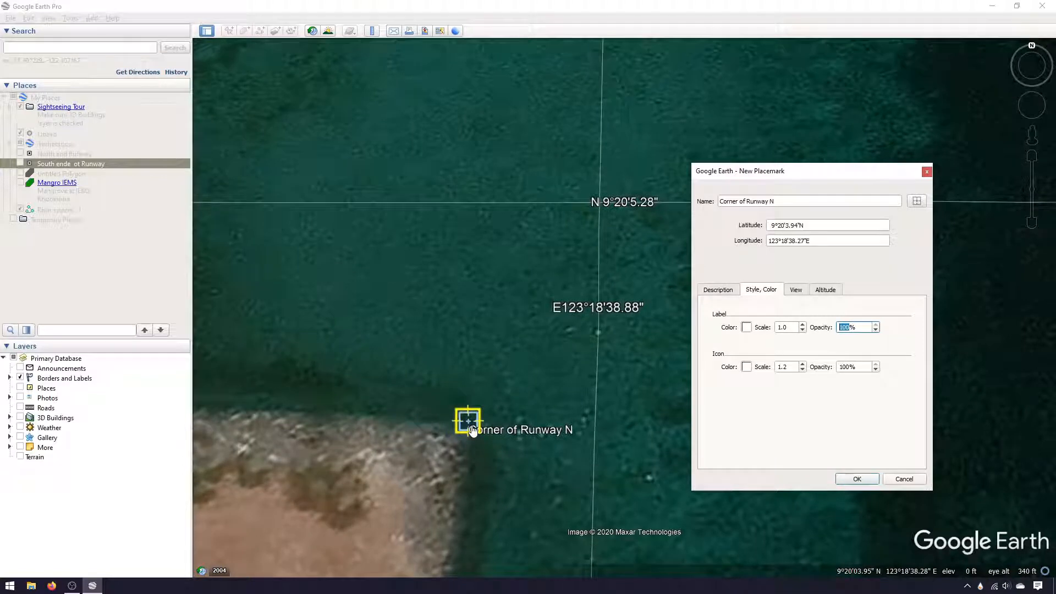
pyautogui.moveTo(472, 430); pyautogui.dragTo(469, 436)
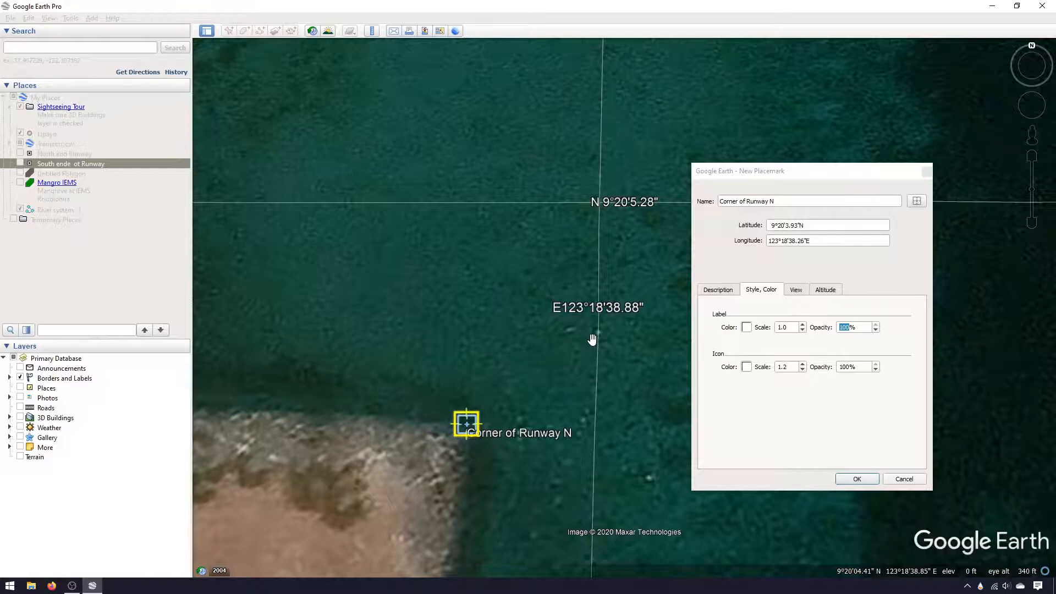
pyautogui.scroll(-3, 593, 340)
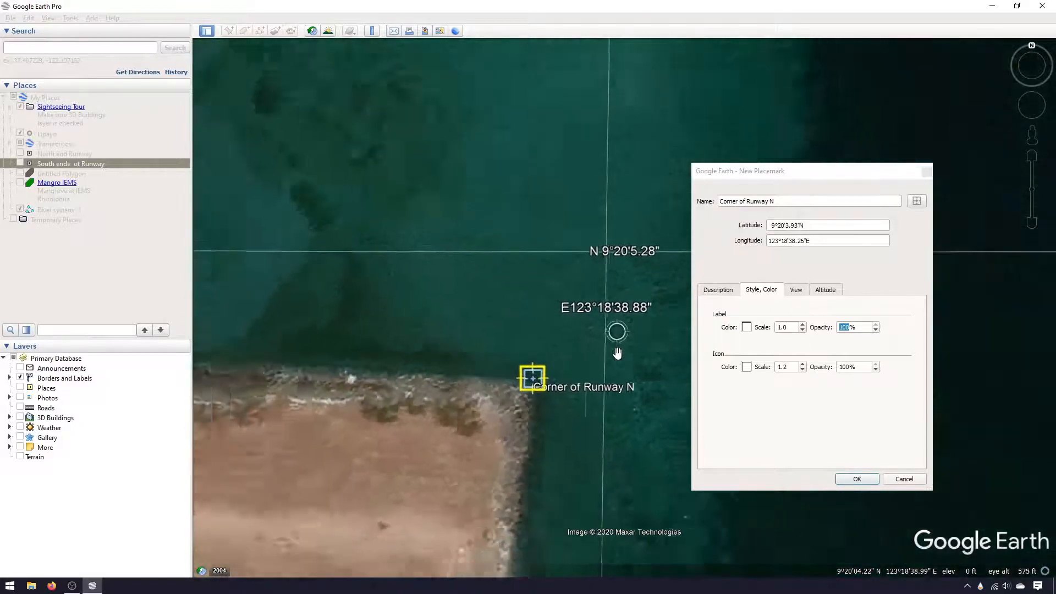
pyautogui.scroll(-5, 617, 352)
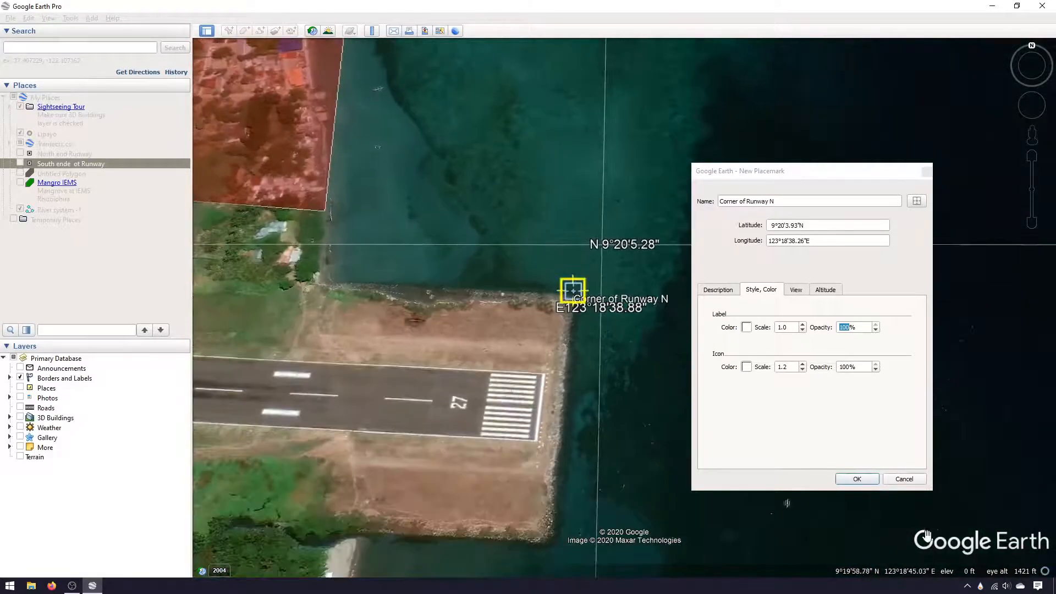
pyautogui.click(859, 478)
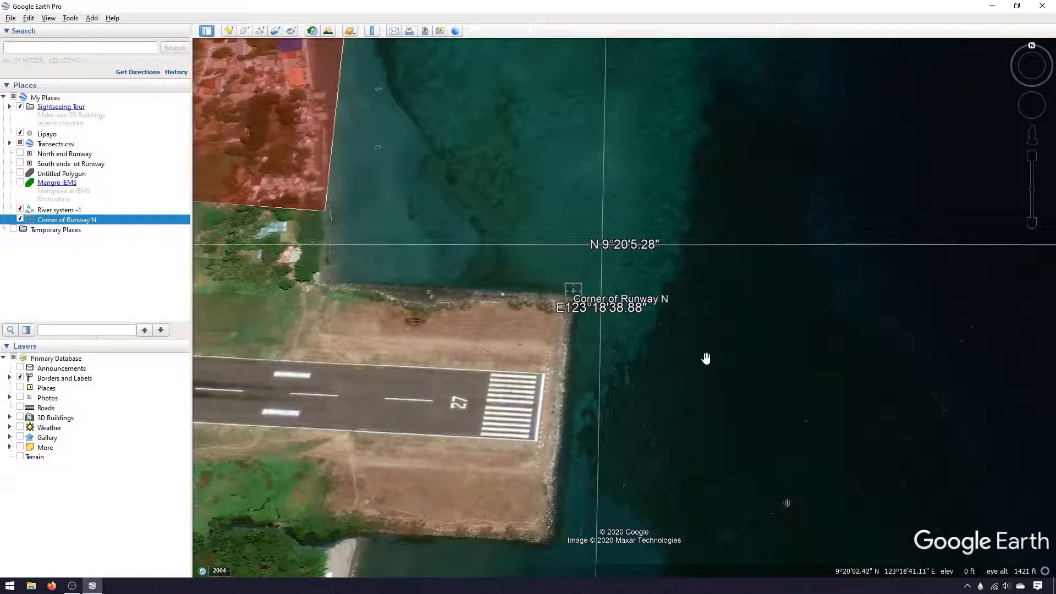
# Add a new placemark on the south-eastern corner of the runway platform, at about 9°19'58.64"N, 123°18'37.88"E.
pyautogui.moveTo(600, 268); pyautogui.dragTo(616, 207)
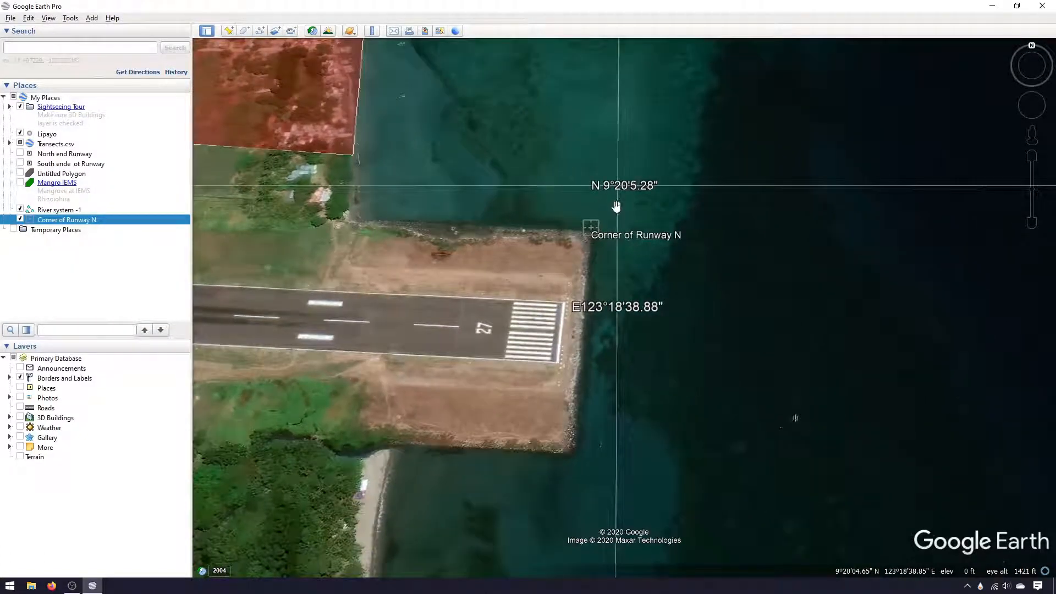
pyautogui.click(229, 30)
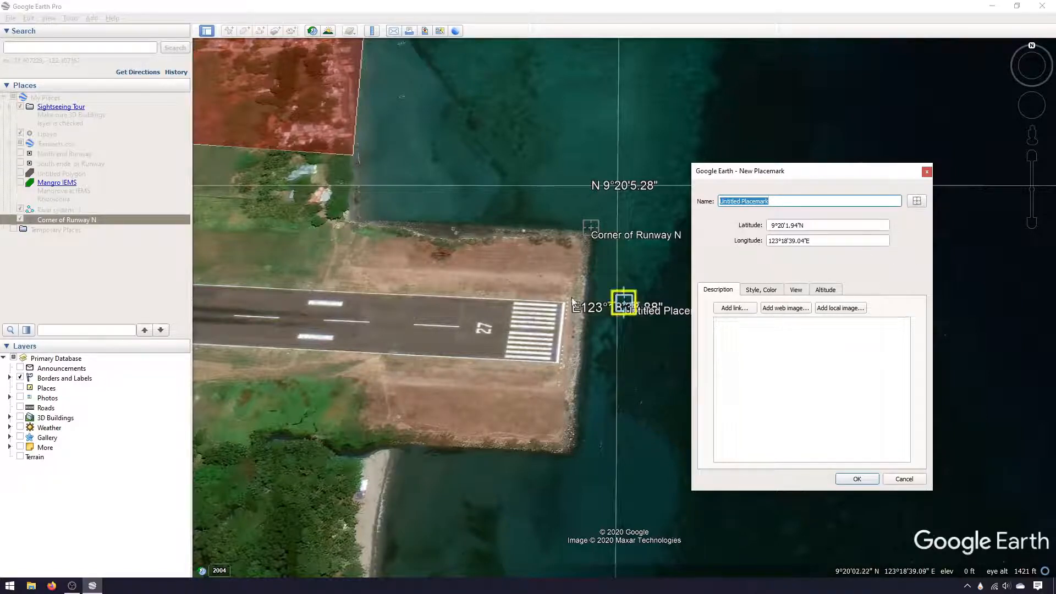
pyautogui.moveTo(619, 306); pyautogui.dragTo(569, 461)
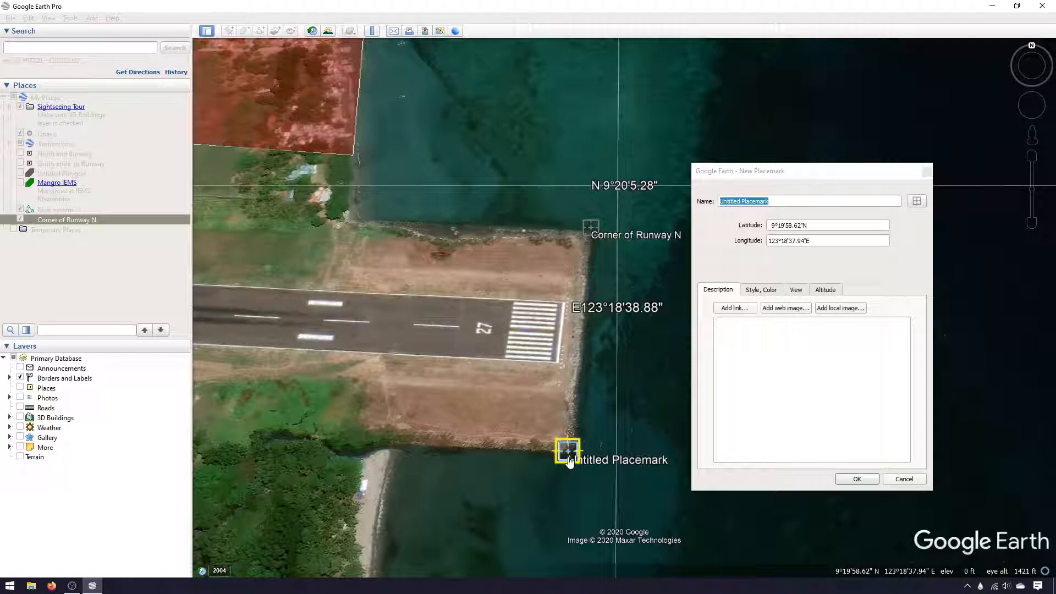
pyautogui.moveTo(570, 462); pyautogui.dragTo(567, 460)
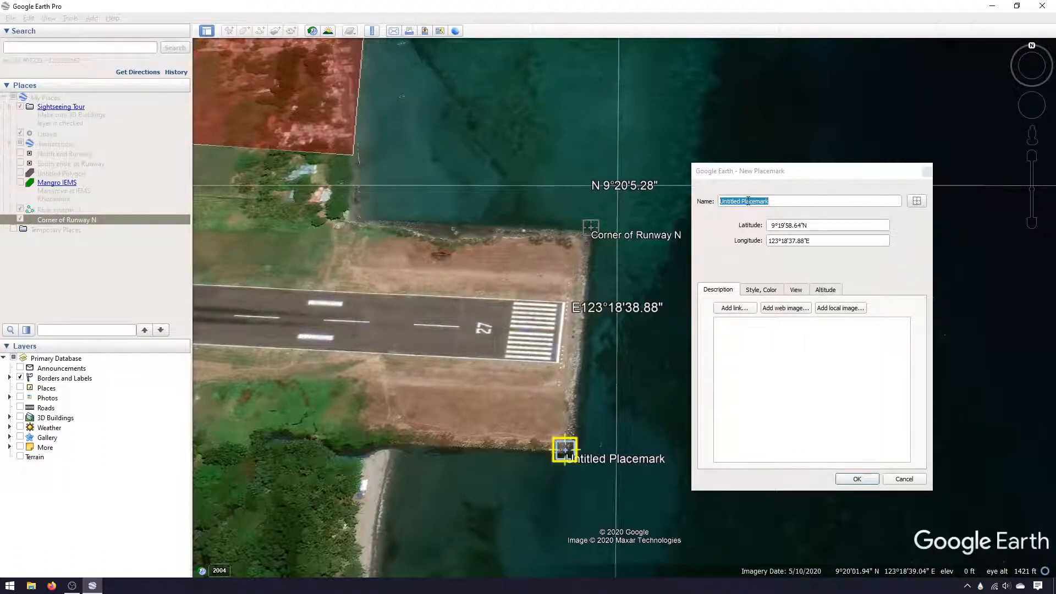
# Name the new placemark "Corner of Runway S" and save it.
pyautogui.click(789, 198)
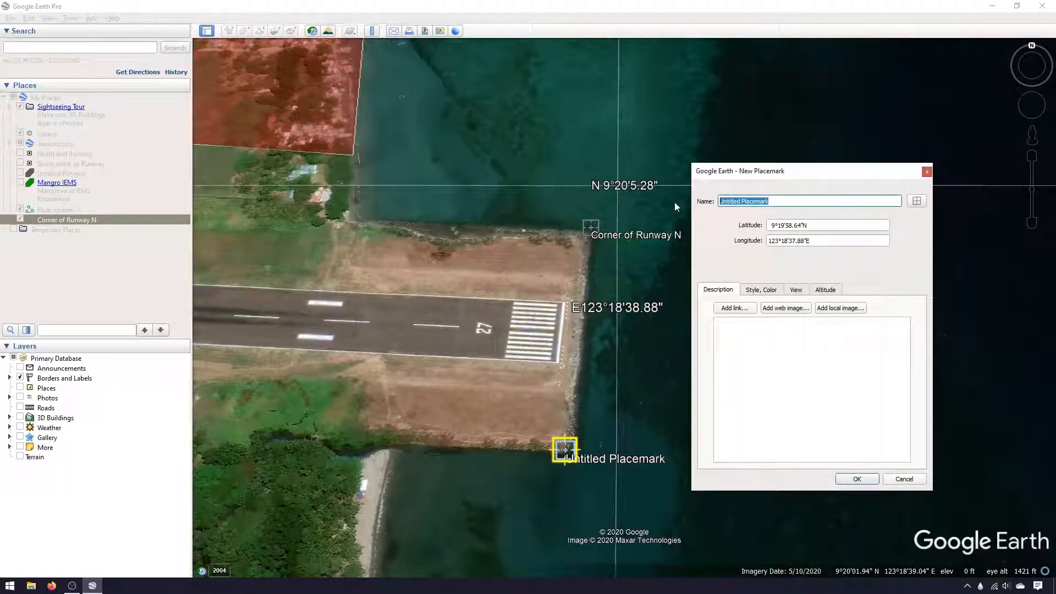
pyautogui.write('Corner')
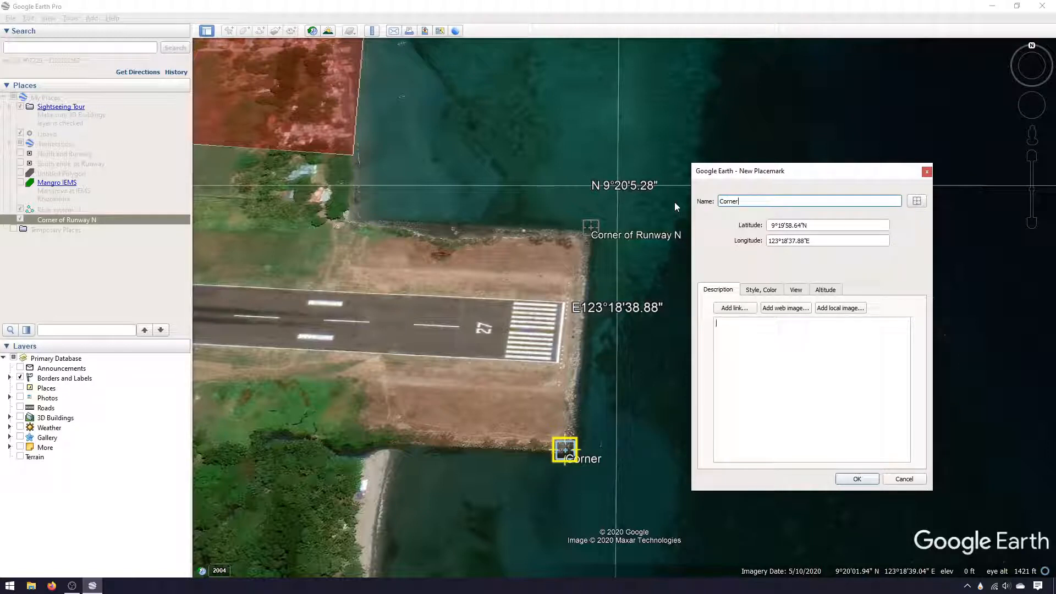
pyautogui.write(' of ')
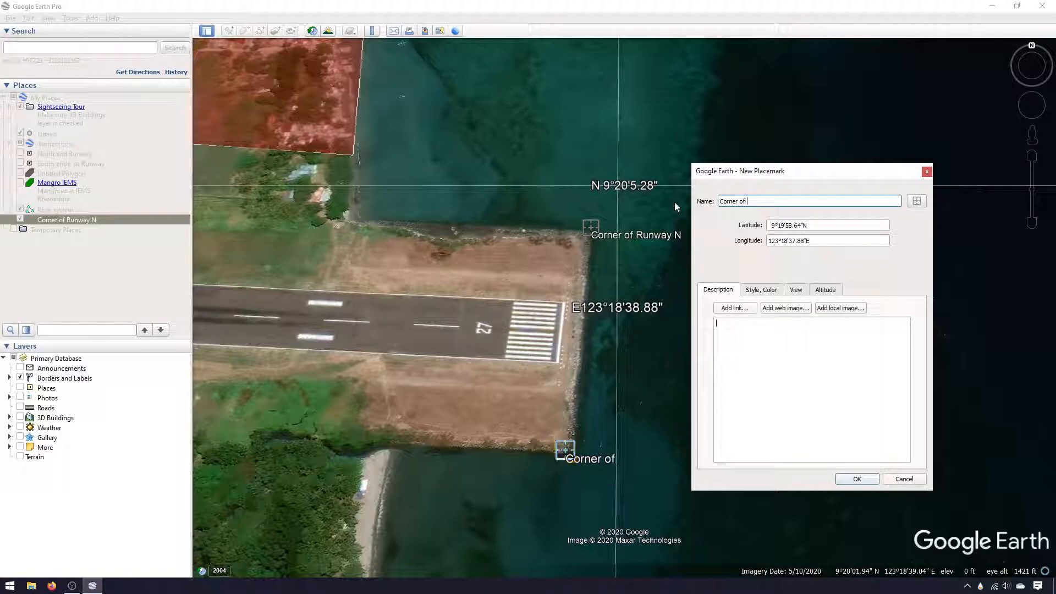
pyautogui.write('Runway S')
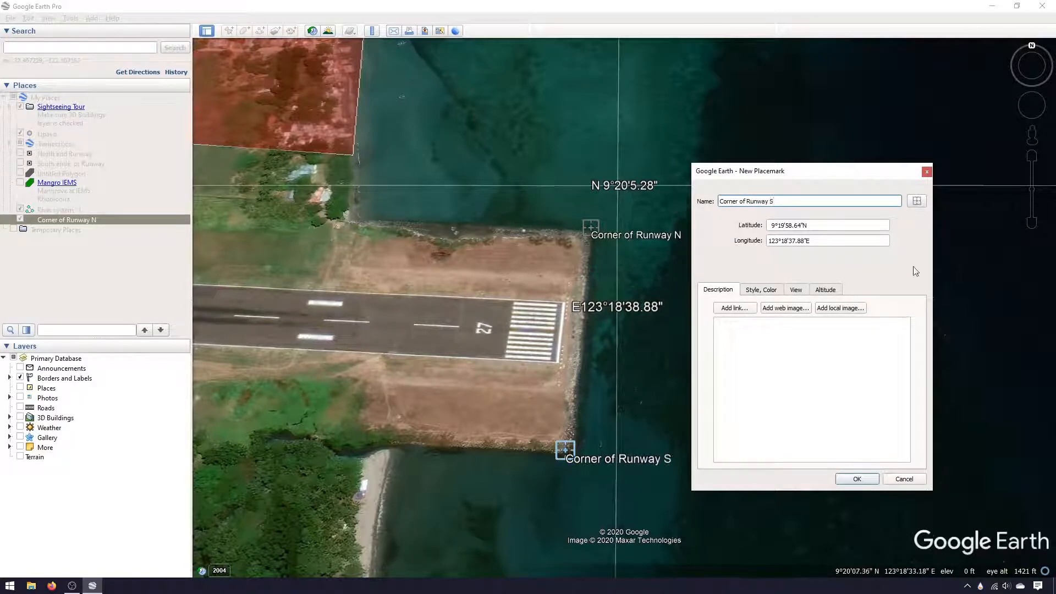
pyautogui.click(856, 479)
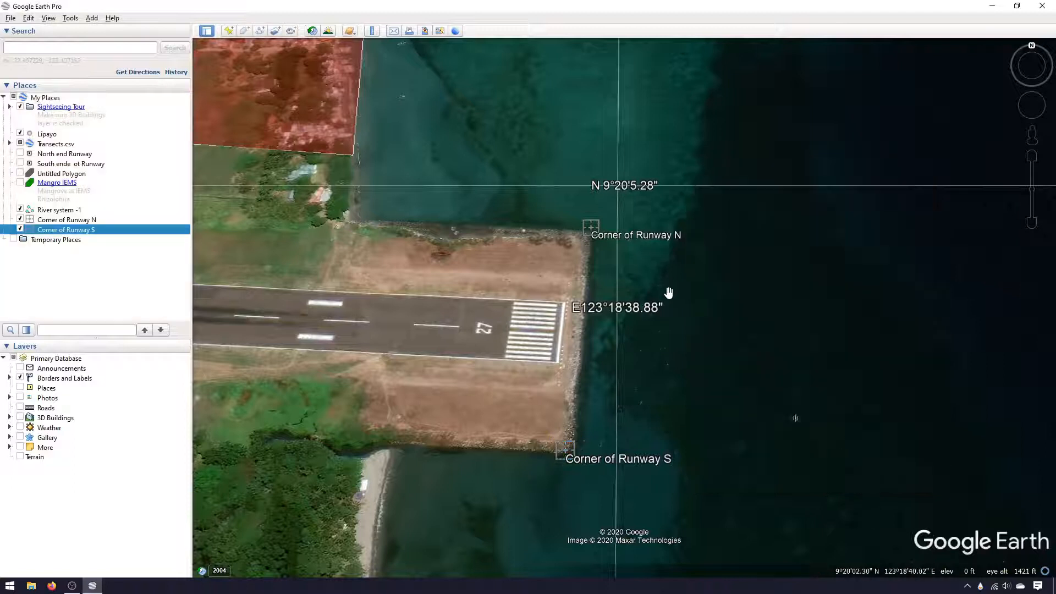
# Rotate and pan around the runway's eastern end to examine how both corner placemarks sit on the platform.
pyautogui.moveTo(669, 295); pyautogui.dragTo(751, 231)
pyautogui.moveTo(1028, 67); pyautogui.dragTo(1037, 317)
pyautogui.moveTo(795, 234); pyautogui.dragTo(736, 443)
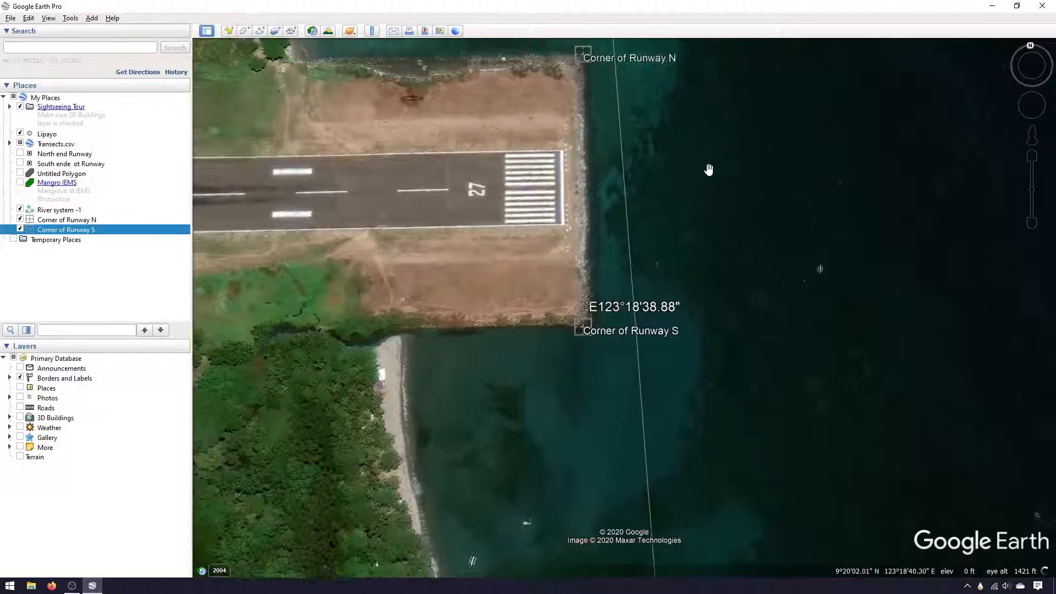
pyautogui.moveTo(713, 179); pyautogui.dragTo(679, 321)
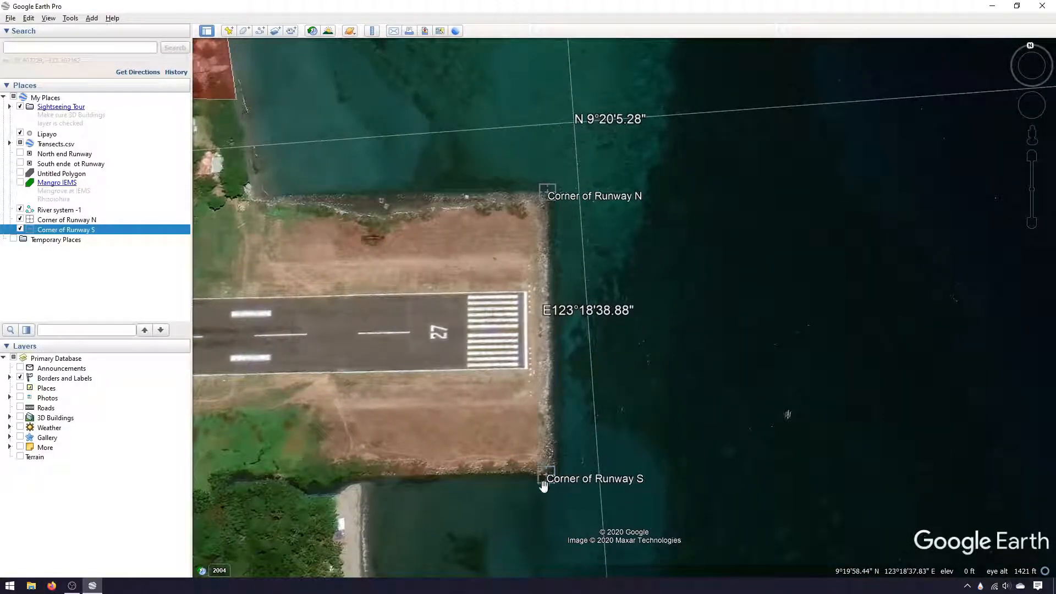
pyautogui.keyDown('ctrl'); pyautogui.scroll(-3, 544, 482); pyautogui.keyUp('ctrl')
pyautogui.keyDown('ctrl'); pyautogui.scroll(2, 544, 476); pyautogui.keyUp('ctrl')
pyautogui.moveTo(539, 471)
pyautogui.mouseDown(button='middle')
pyautogui.moveTo(555, 479)
pyautogui.moveTo(544, 475)
pyautogui.mouseUp(button='middle')
pyautogui.keyDown('shift'); pyautogui.scroll(-3, 543, 476); pyautogui.keyUp('shift')
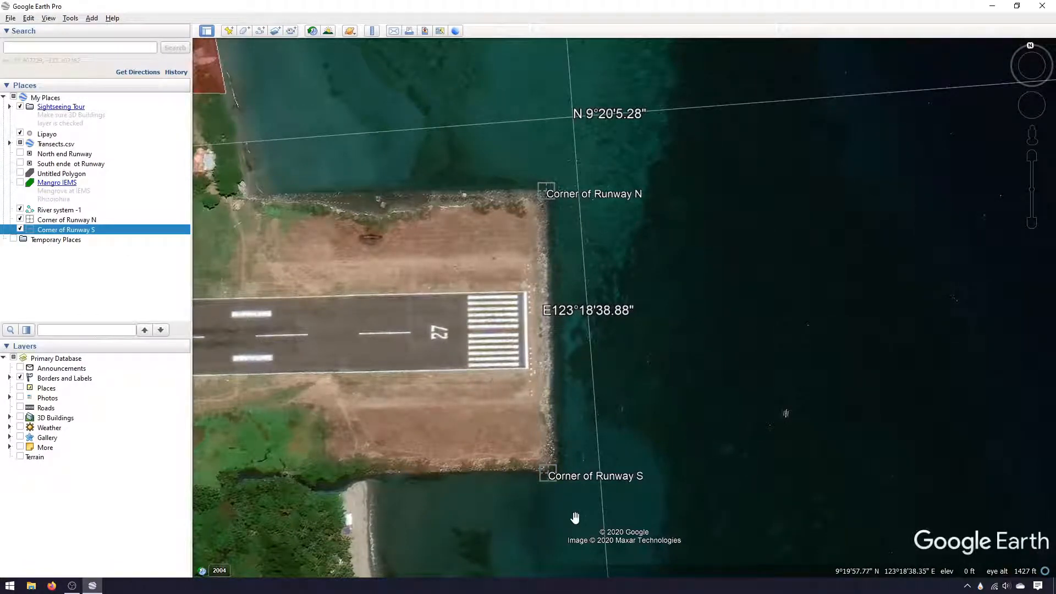
pyautogui.scroll(-1, 551, 478)
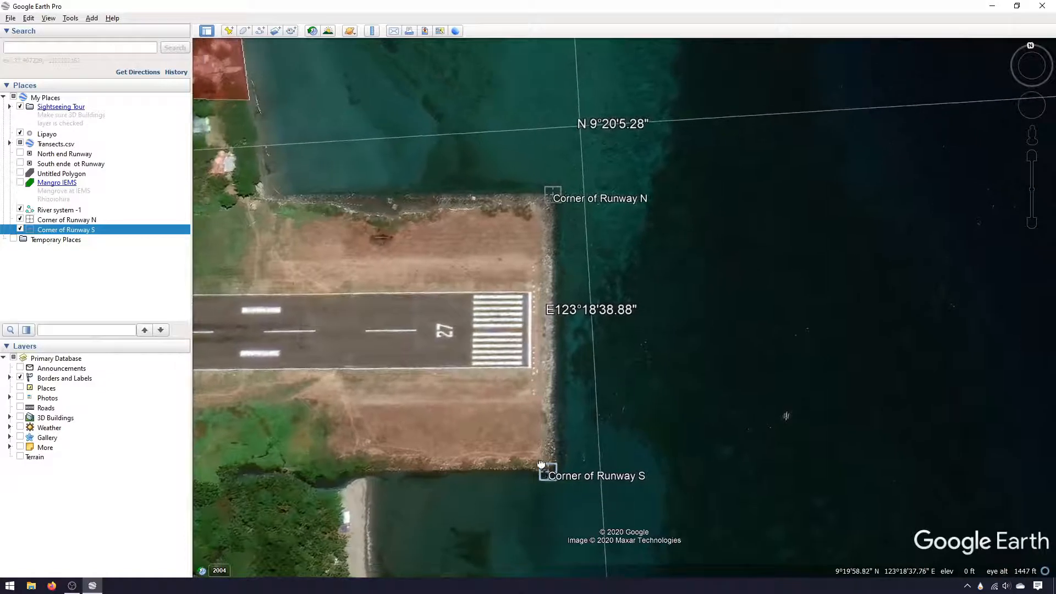
# Edit the "Corner of Runway S" placemark and move it onto the platform's exact corner, at about 9°19'58.74"N, 123°18'38.06"E.
pyautogui.rightClick(551, 474)
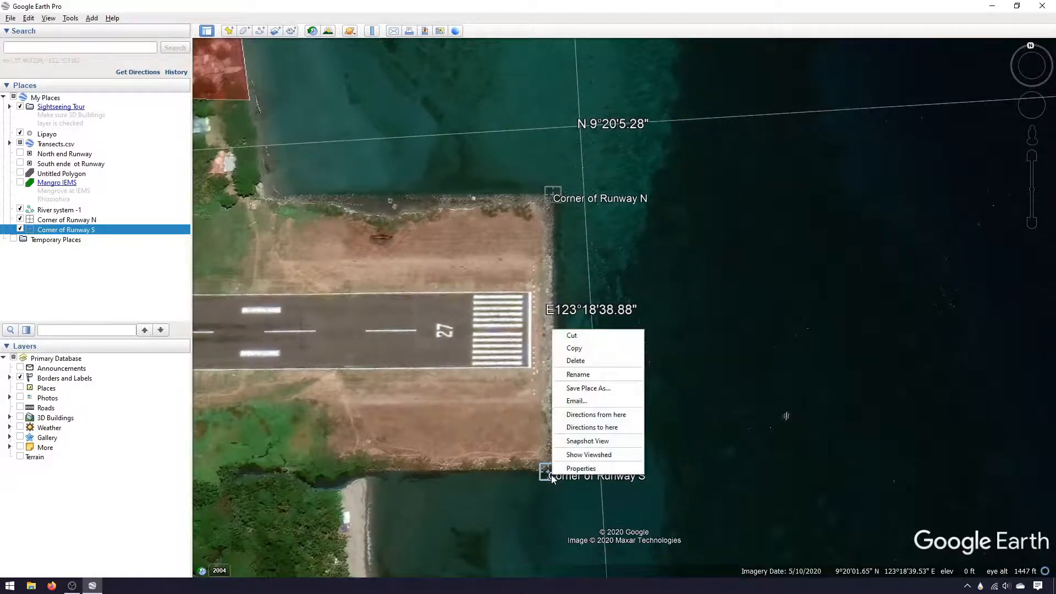
pyautogui.click(582, 468)
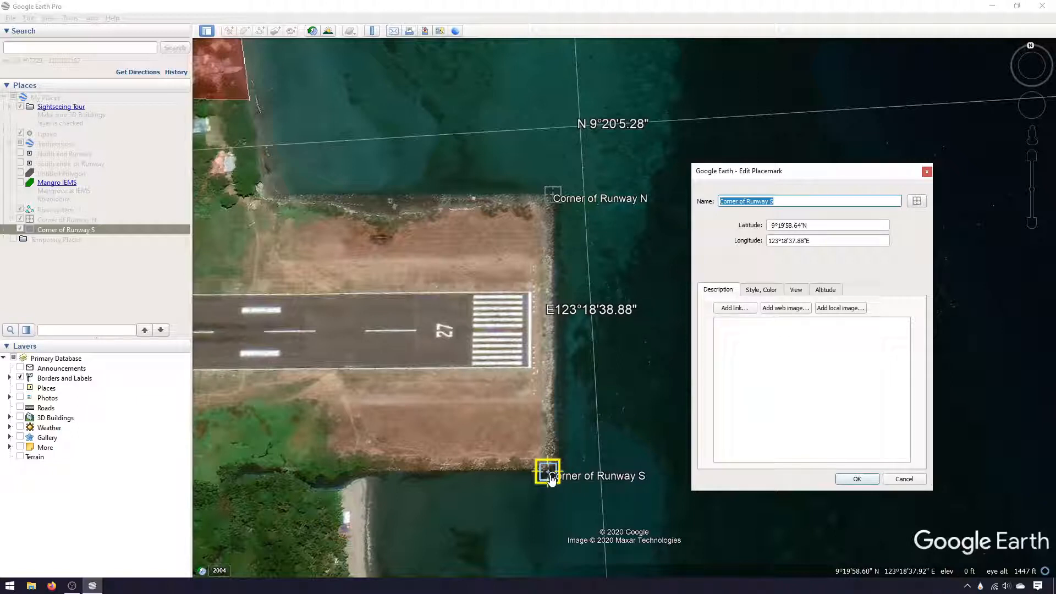
pyautogui.moveTo(548, 477); pyautogui.dragTo(554, 477)
pyautogui.scroll(5, 554, 477)
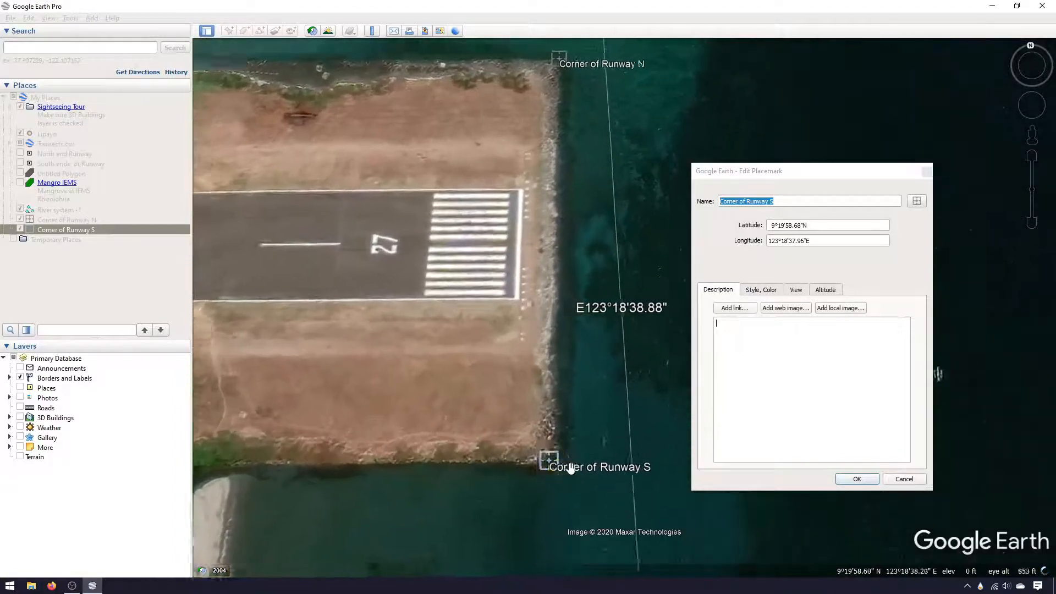
pyautogui.scroll(5, 574, 447)
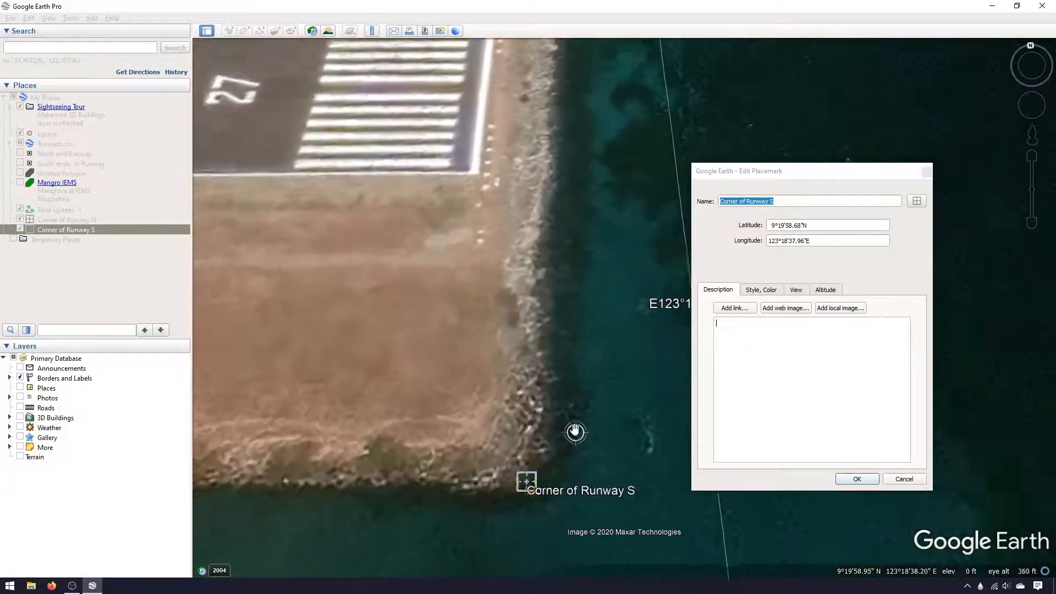
pyautogui.moveTo(522, 512); pyautogui.dragTo(543, 500)
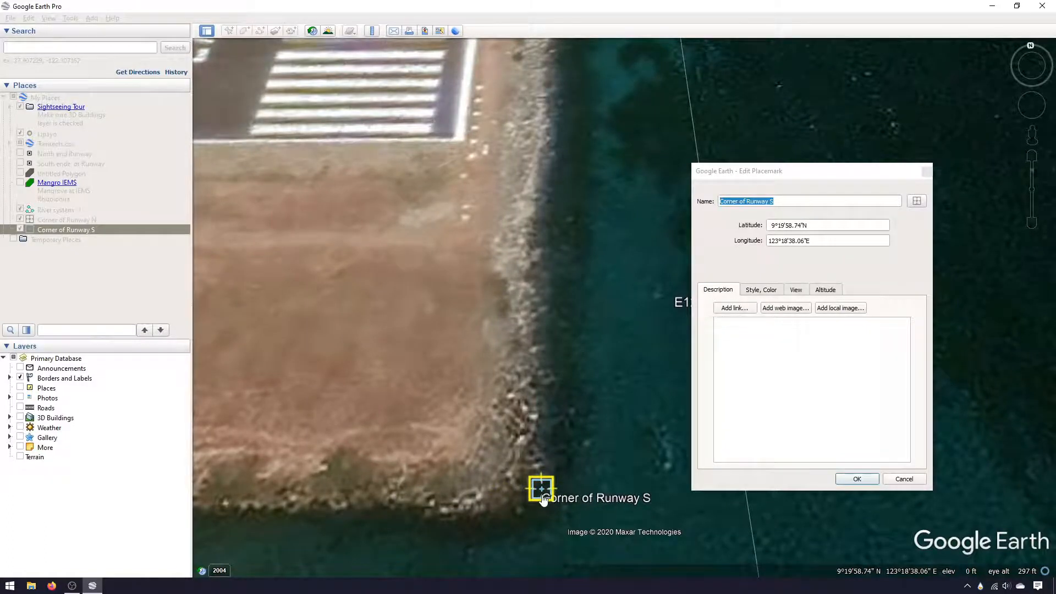
# Zoom out to check both corner placemarks against the runway platform, with the view reset to north up.
pyautogui.scroll(-2, 578, 366)
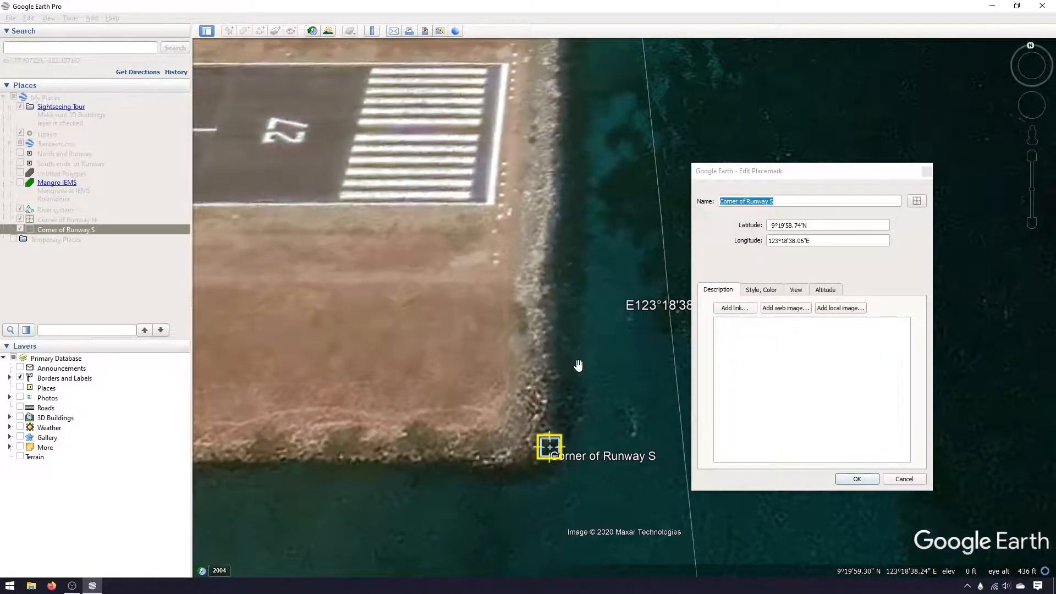
pyautogui.scroll(1, 578, 366)
pyautogui.moveTo(603, 375); pyautogui.dragTo(604, 373, button='middle')
pyautogui.scroll(-2, 603, 376)
pyautogui.scroll(-5, 648, 333)
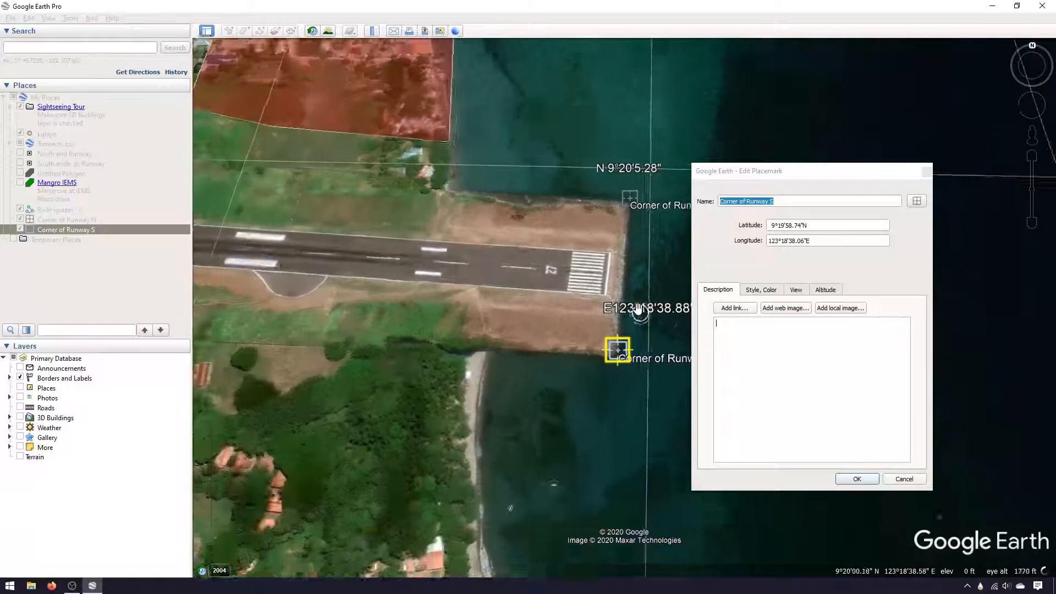
pyautogui.click(1032, 76)
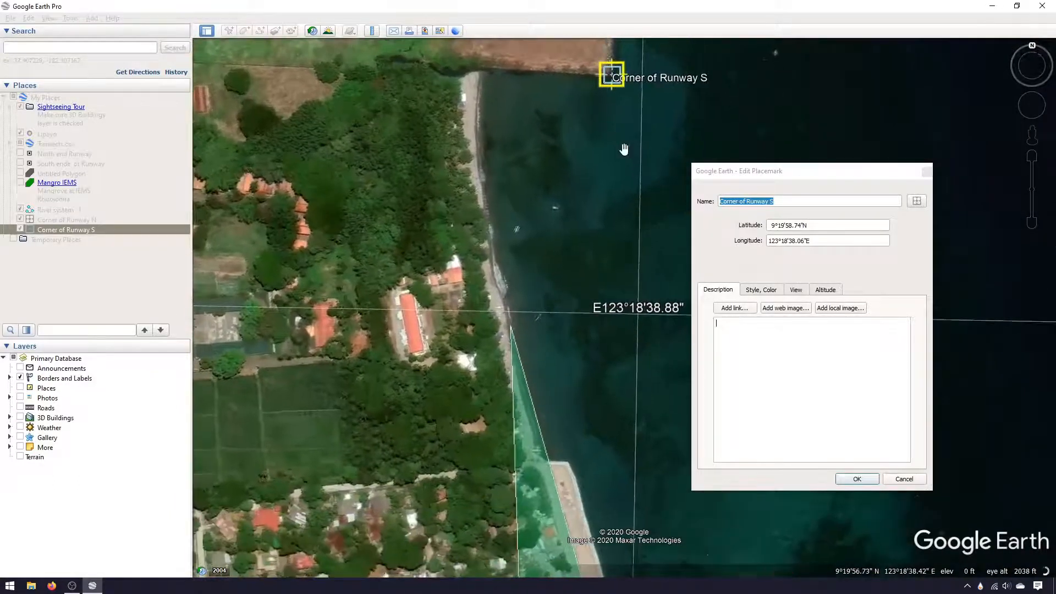
pyautogui.moveTo(624, 150); pyautogui.dragTo(562, 366)
pyautogui.moveTo(584, 249); pyautogui.dragTo(598, 305)
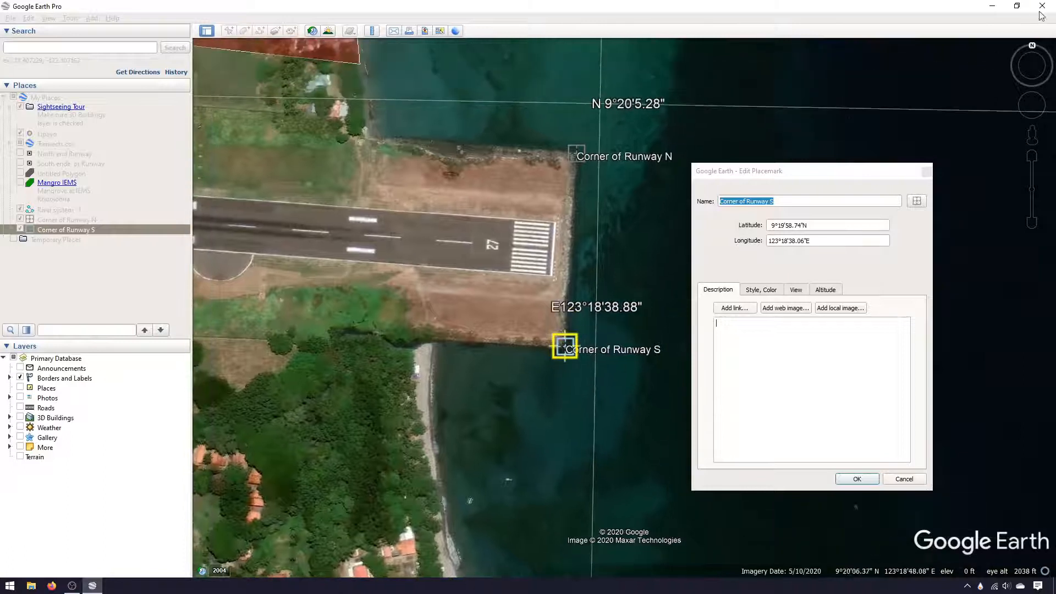
pyautogui.click(1032, 46)
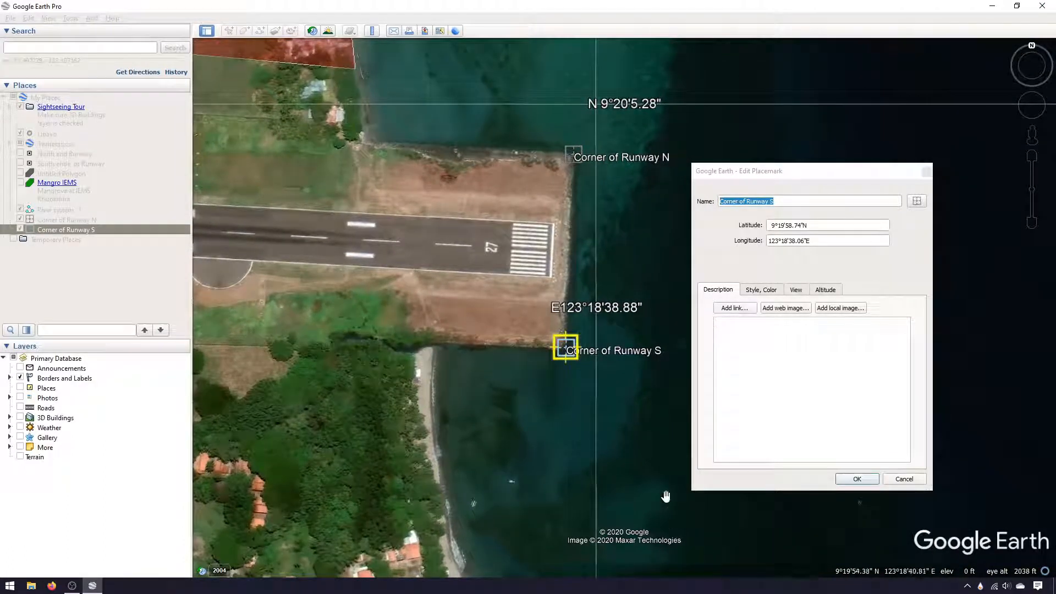
# Look over the style, view and altitude settings of the "Corner of Runway S" placemark and save its edited position.
pyautogui.click(785, 200)
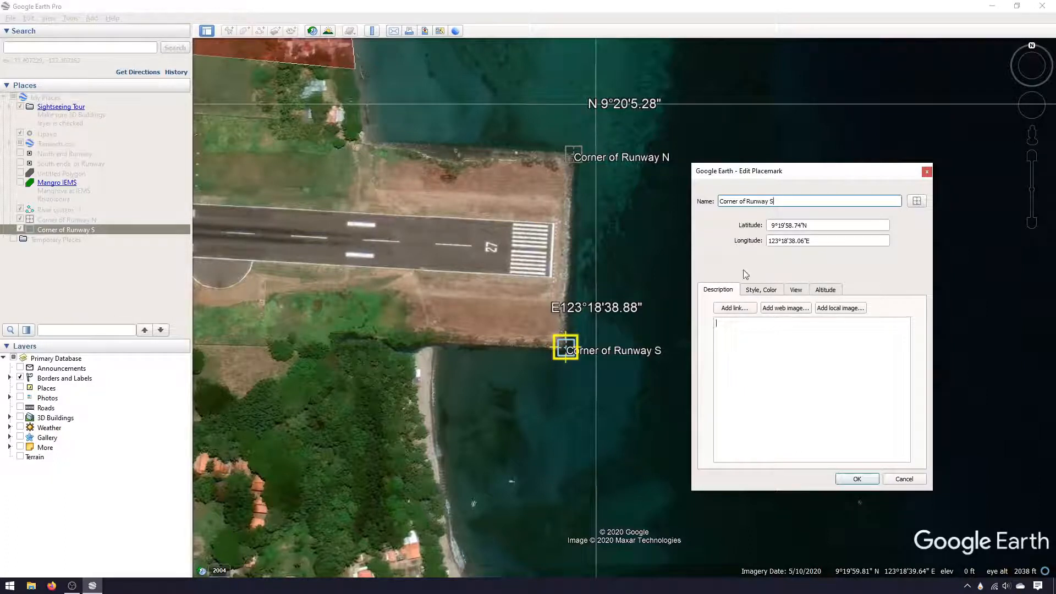
pyautogui.click(769, 295)
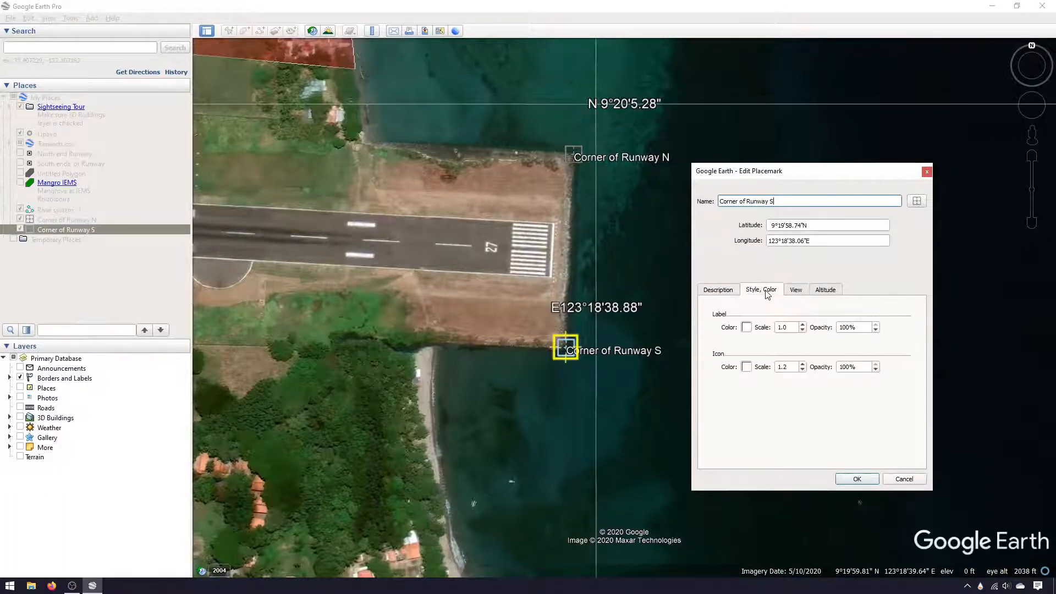
pyautogui.click(796, 292)
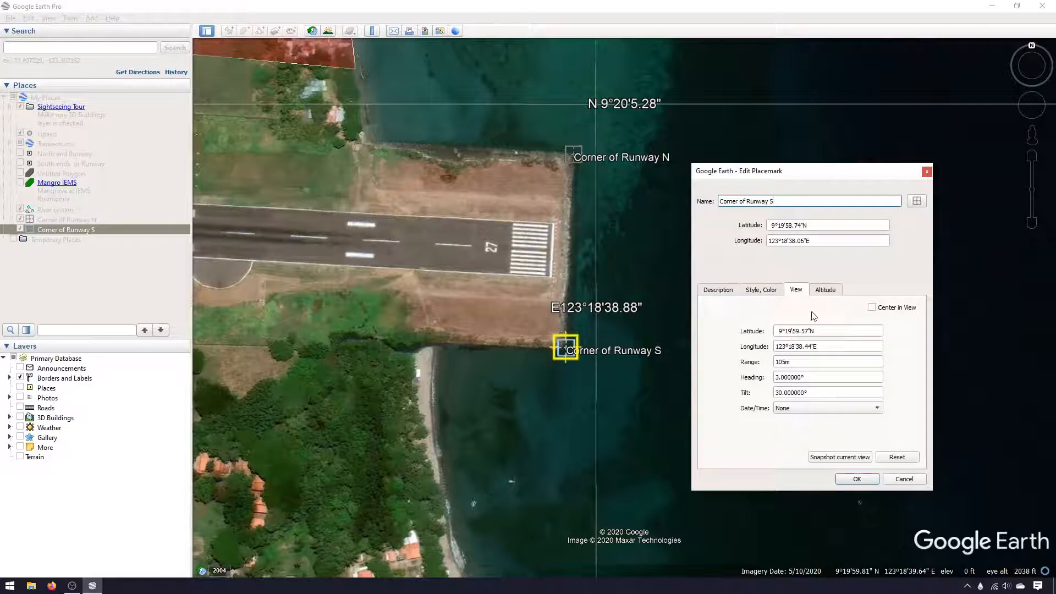
pyautogui.click(824, 290)
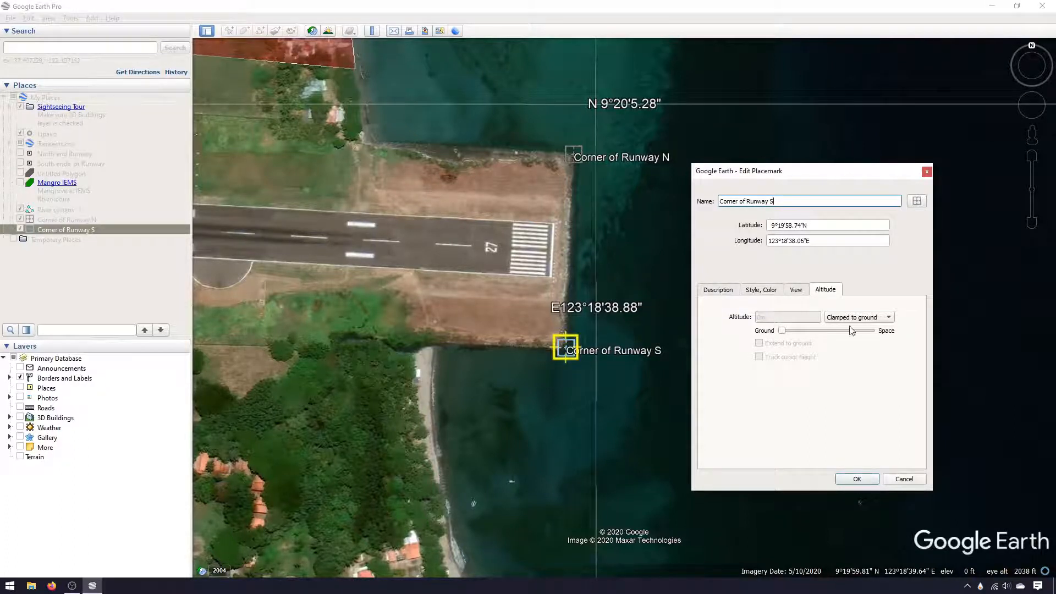
pyautogui.click(856, 477)
pyautogui.moveTo(804, 450)
pyautogui.mouseDown()
pyautogui.moveTo(781, 266)
pyautogui.moveTo(712, 189)
pyautogui.mouseUp()
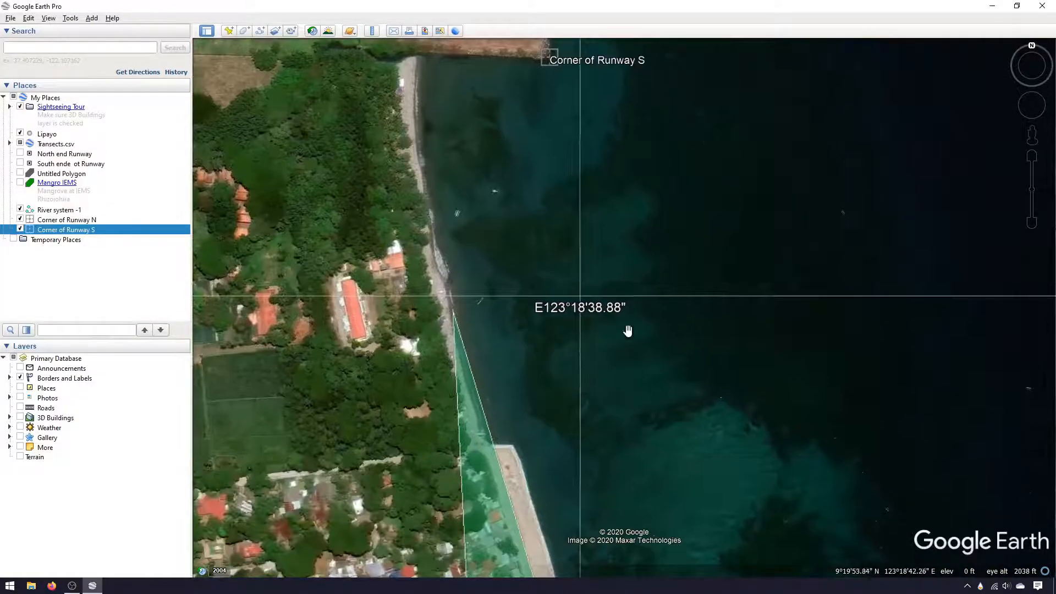
pyautogui.moveTo(456, 175); pyautogui.dragTo(567, 402)
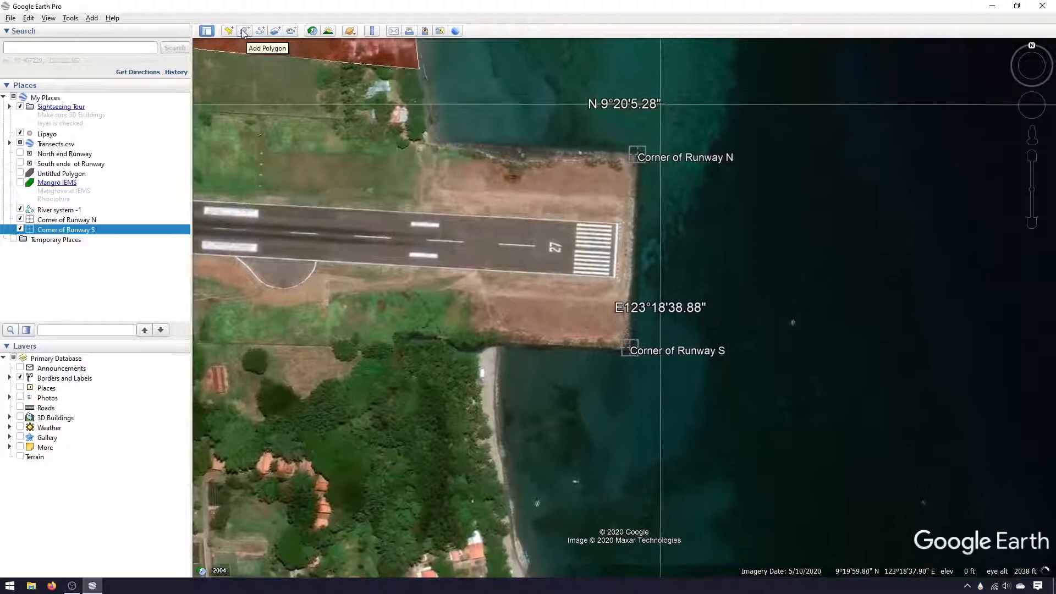
pyautogui.click(244, 32)
pyautogui.click(501, 205)
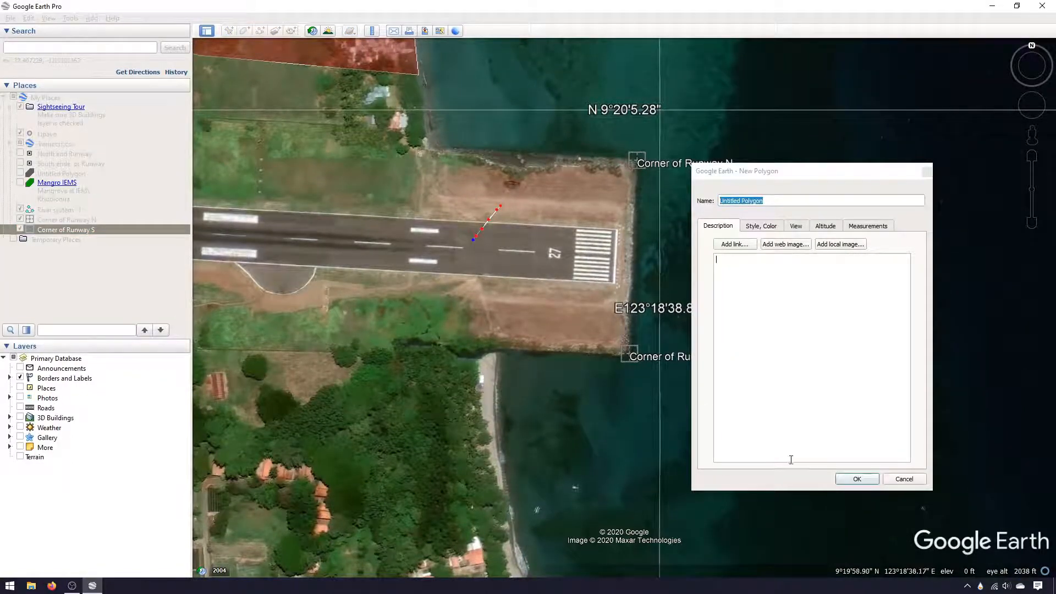
pyautogui.click(907, 478)
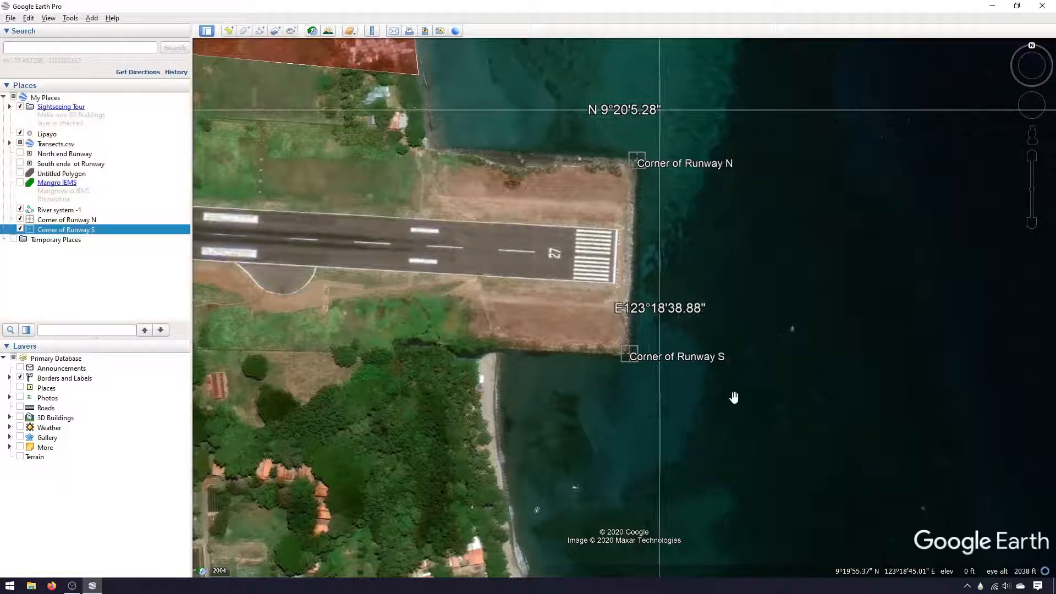
# Draw a new four-cornered polygon over the runway's seaward platform, from Corner of Runway N along the shoreline points to Corner of Runway S.
pyautogui.click(242, 33)
pyautogui.moveTo(788, 171); pyautogui.dragTo(817, 119)
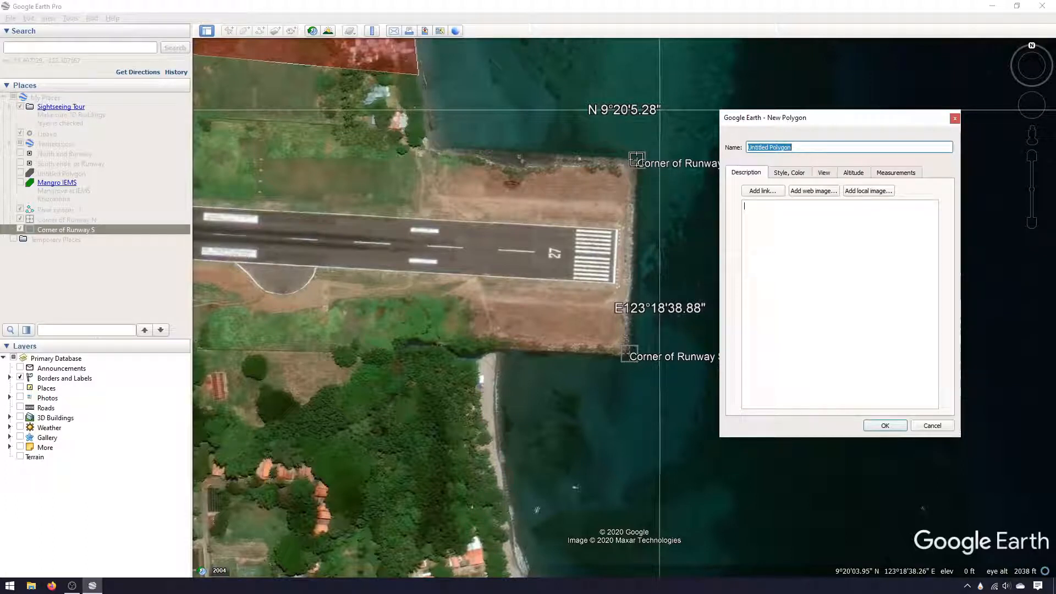
pyautogui.click(636, 159)
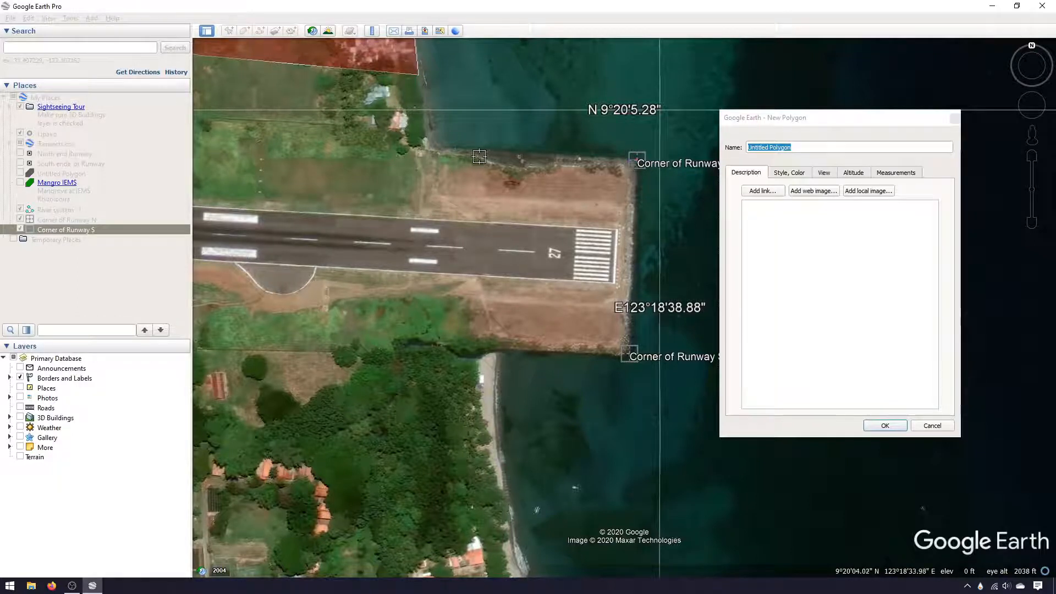
pyautogui.click(441, 149)
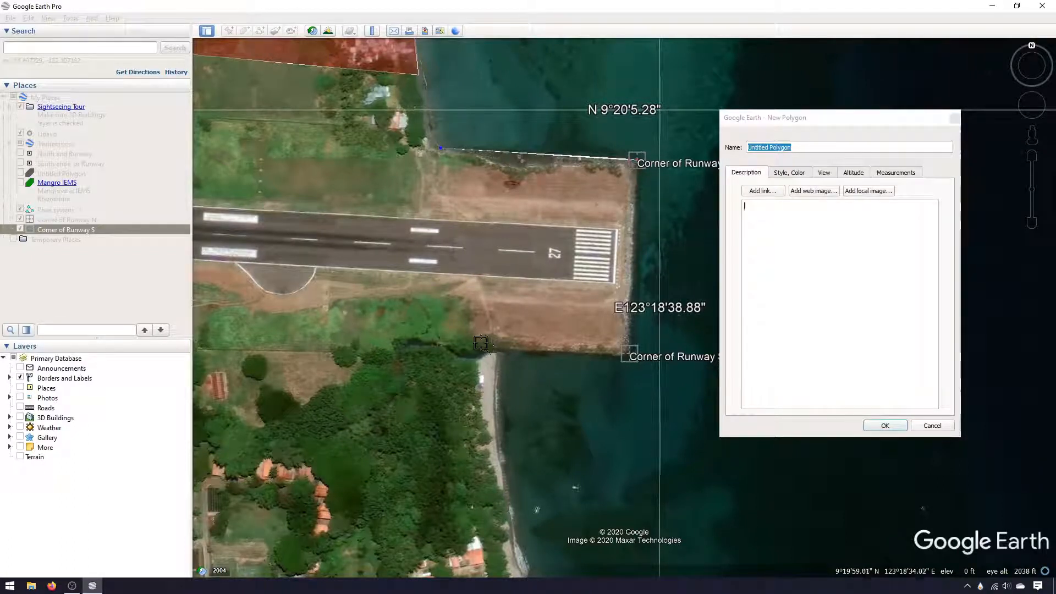
pyautogui.scroll(1, 490, 347)
pyautogui.scroll(3, 491, 348)
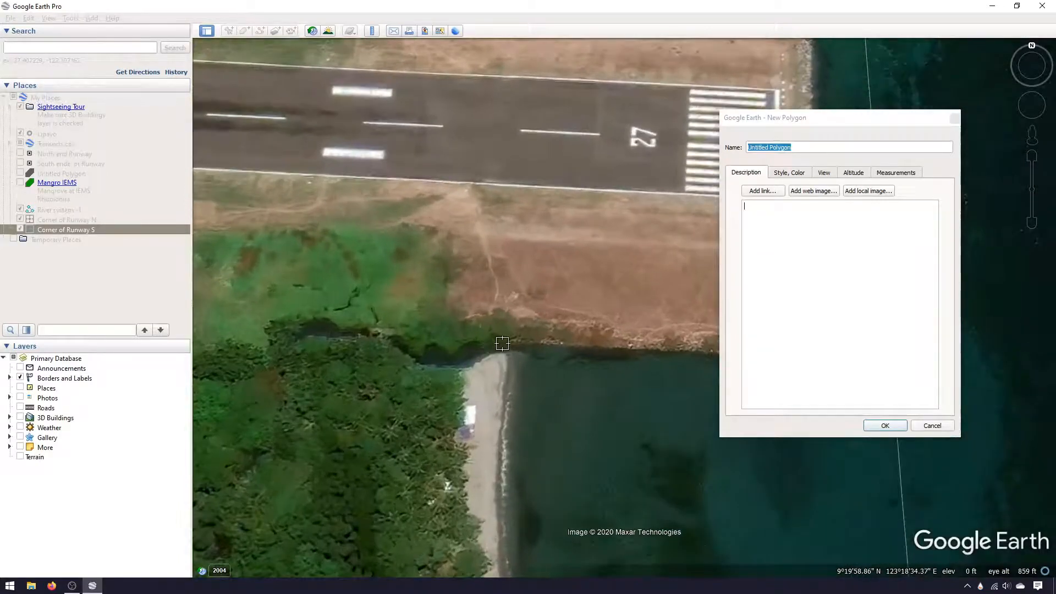
pyautogui.click(502, 343)
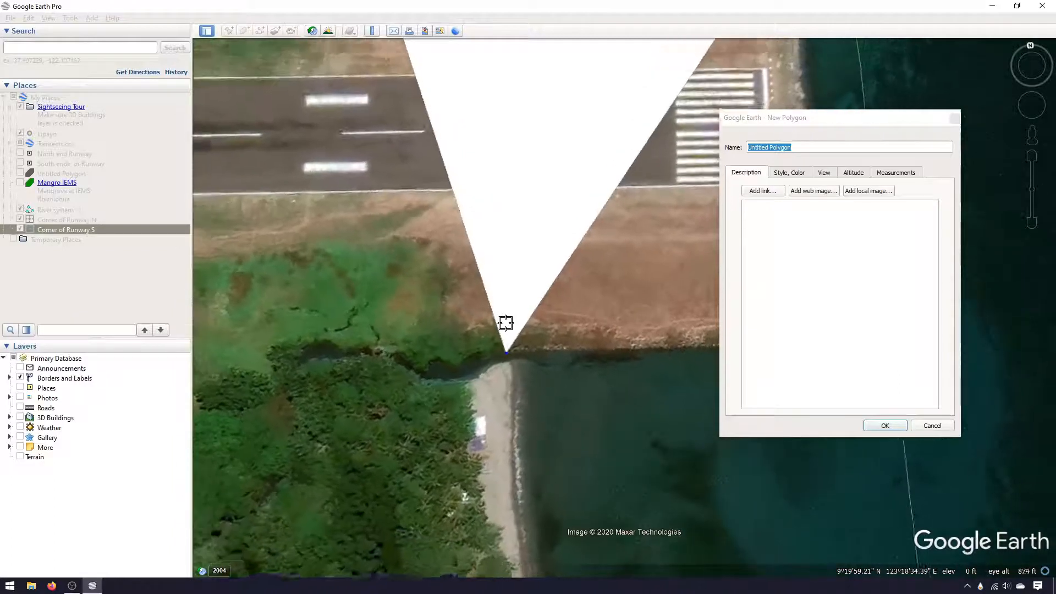
pyautogui.scroll(-1, 506, 323)
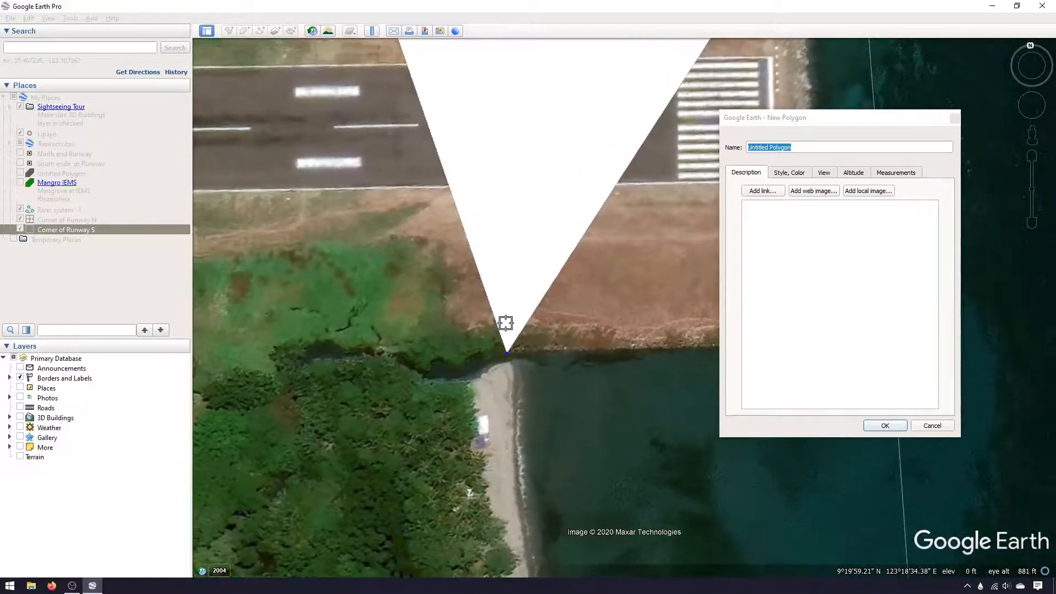
pyautogui.scroll(-3, 542, 304)
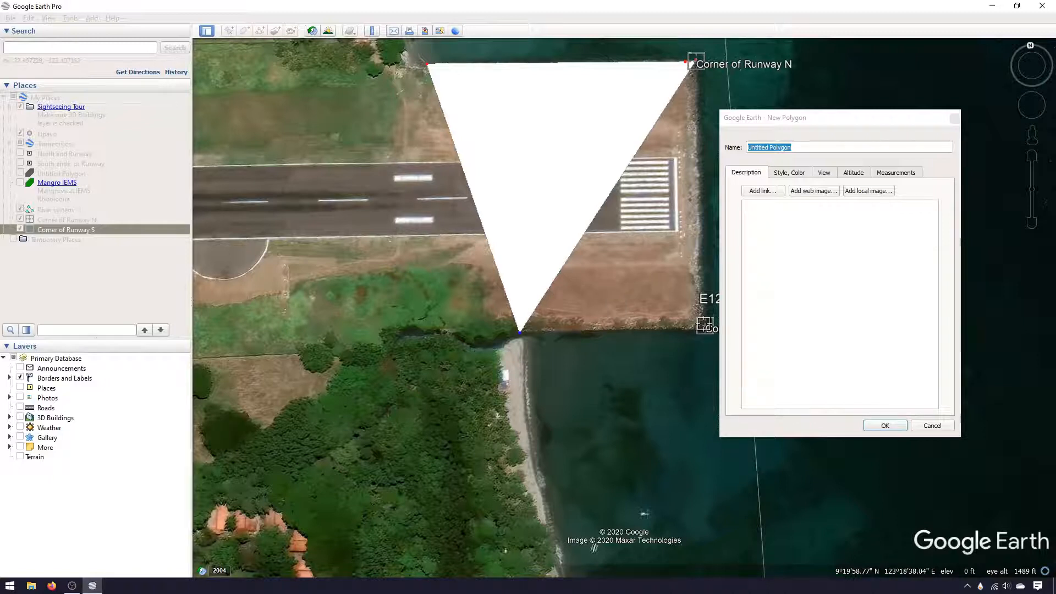
pyautogui.click(703, 327)
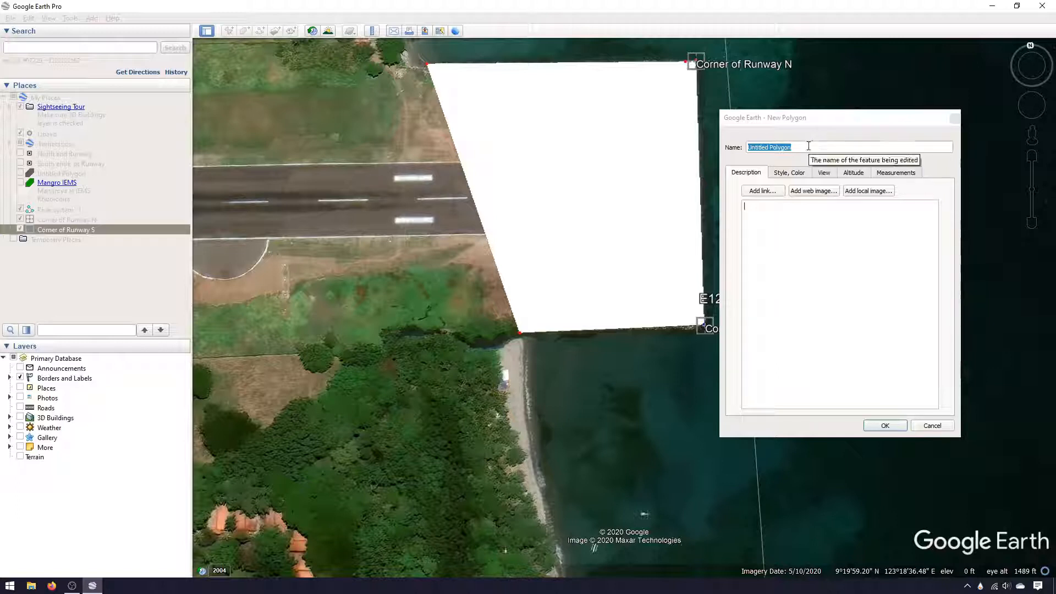
# Name the new polygon "Runway Reclaimed".
pyautogui.moveTo(797, 145); pyautogui.dragTo(637, 169)
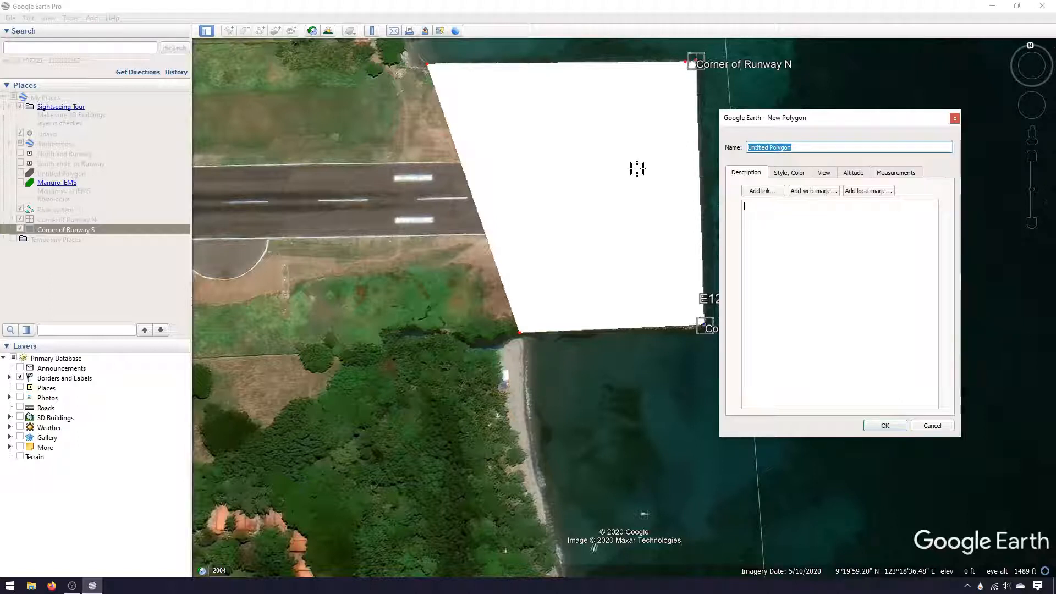
pyautogui.write('Runway')
pyautogui.press('Tab')
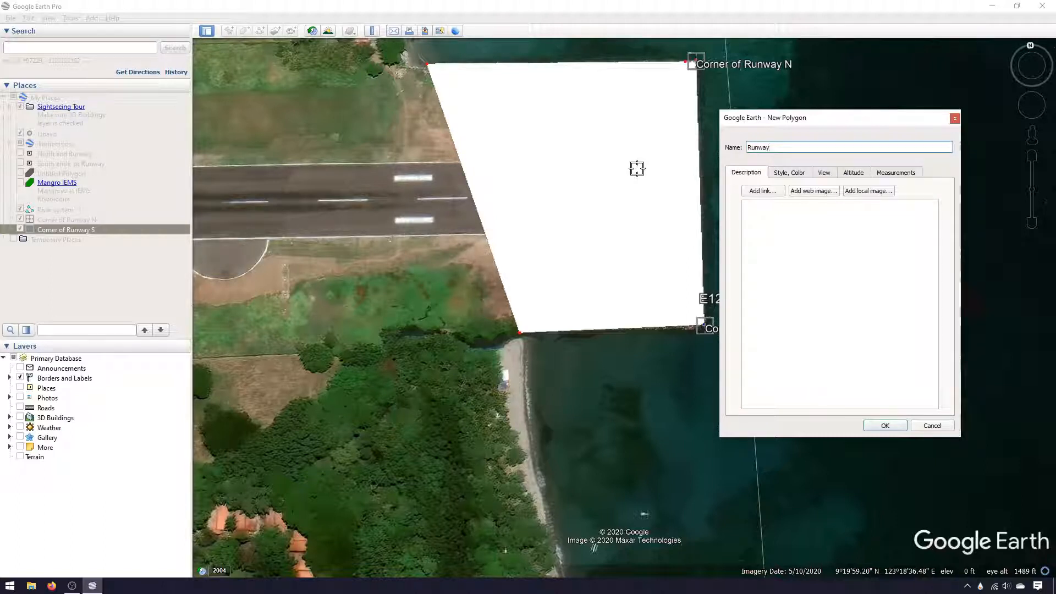
pyautogui.write('unway RE')
pyautogui.press('BackSpace')
pyautogui.write('eclaimed')
# Set both the line colour and the area colour of the polygon to dark red, #aa0000.
pyautogui.click(790, 173)
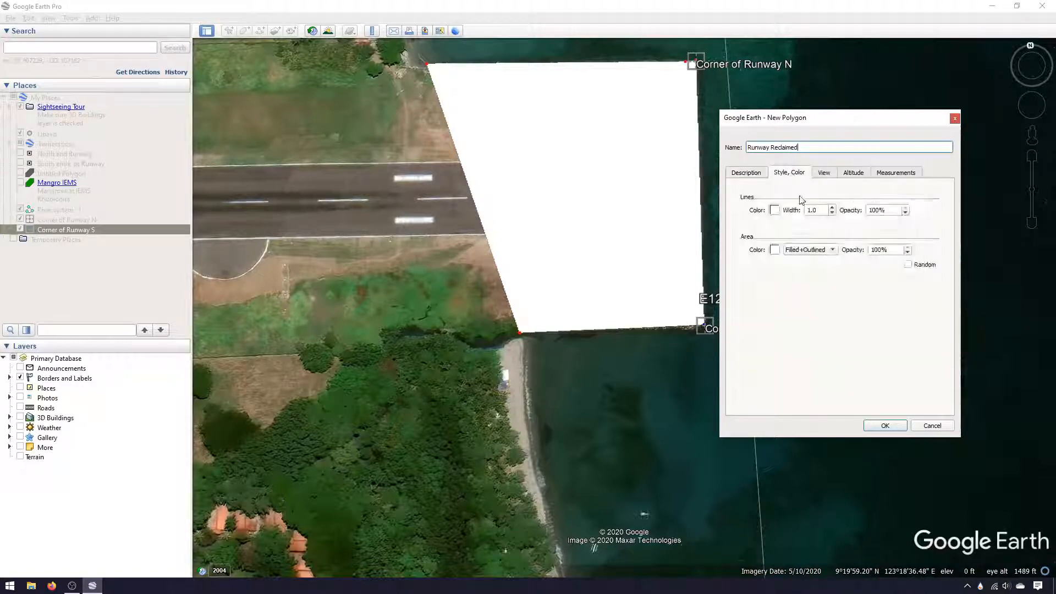
pyautogui.click(775, 210)
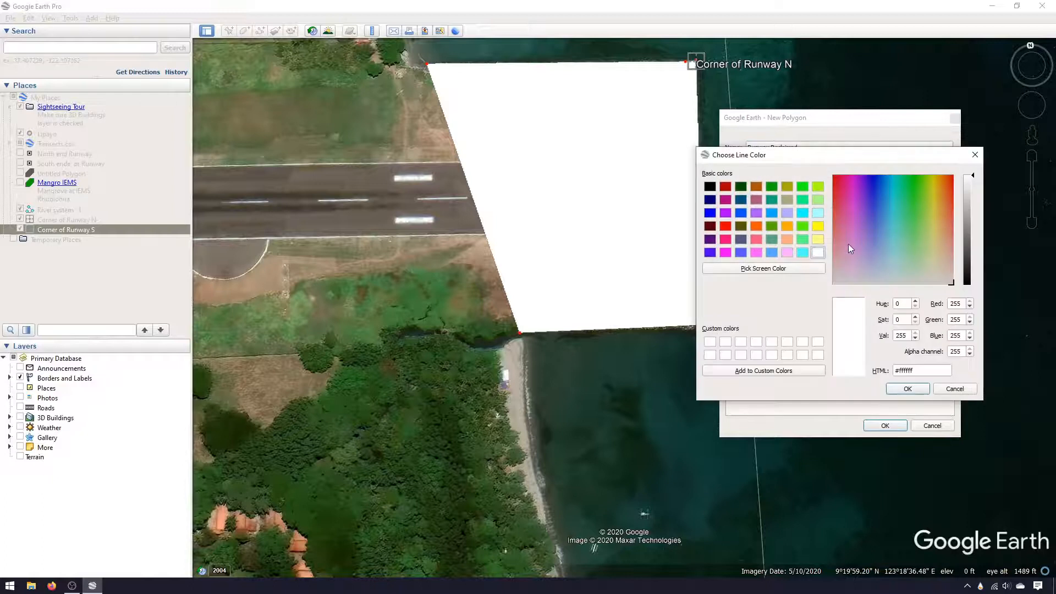
pyautogui.click(725, 187)
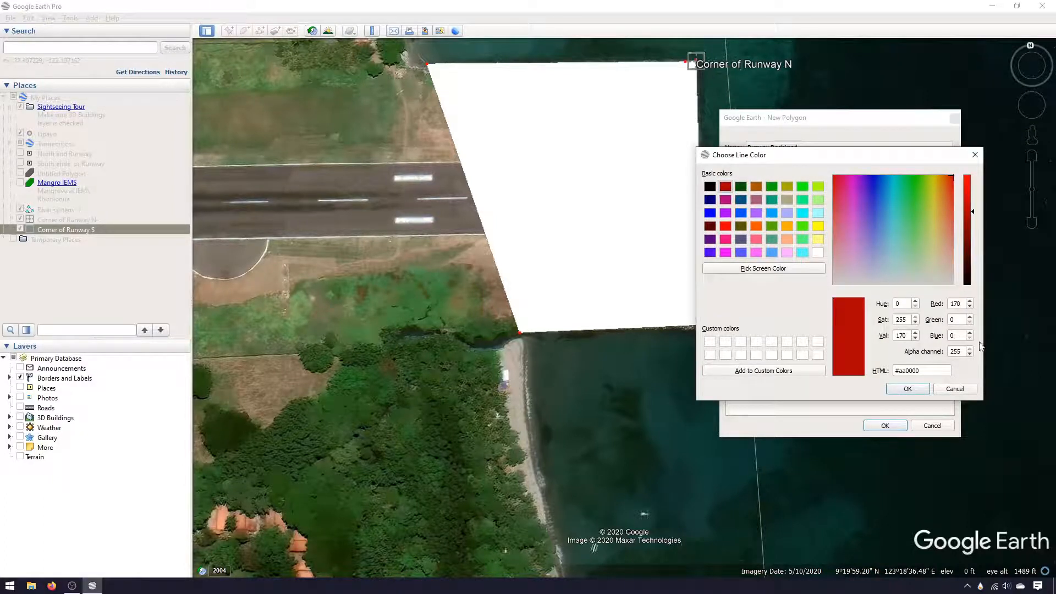
pyautogui.click(908, 389)
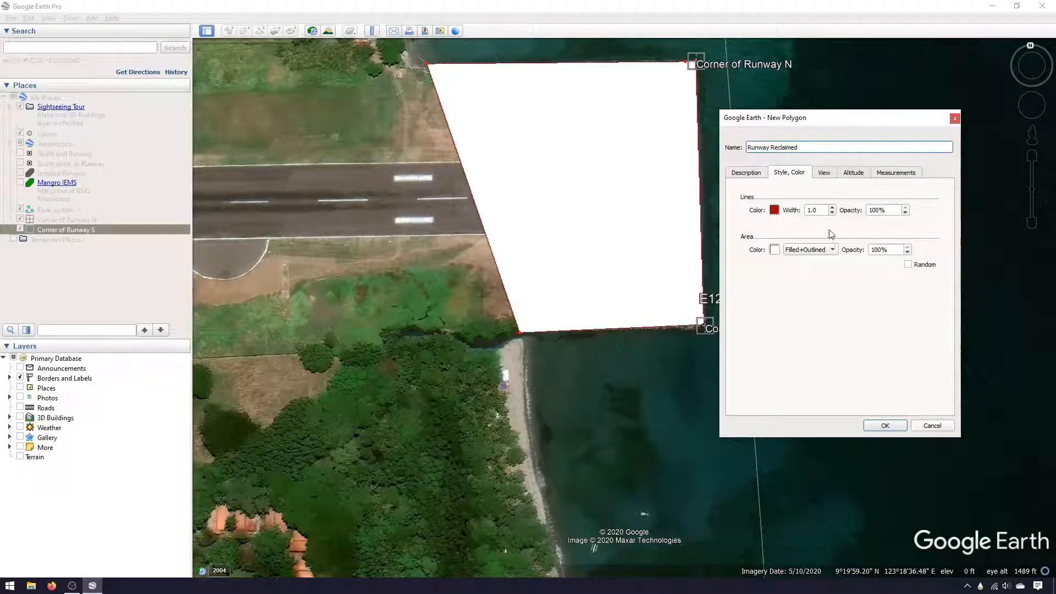
pyautogui.click(775, 250)
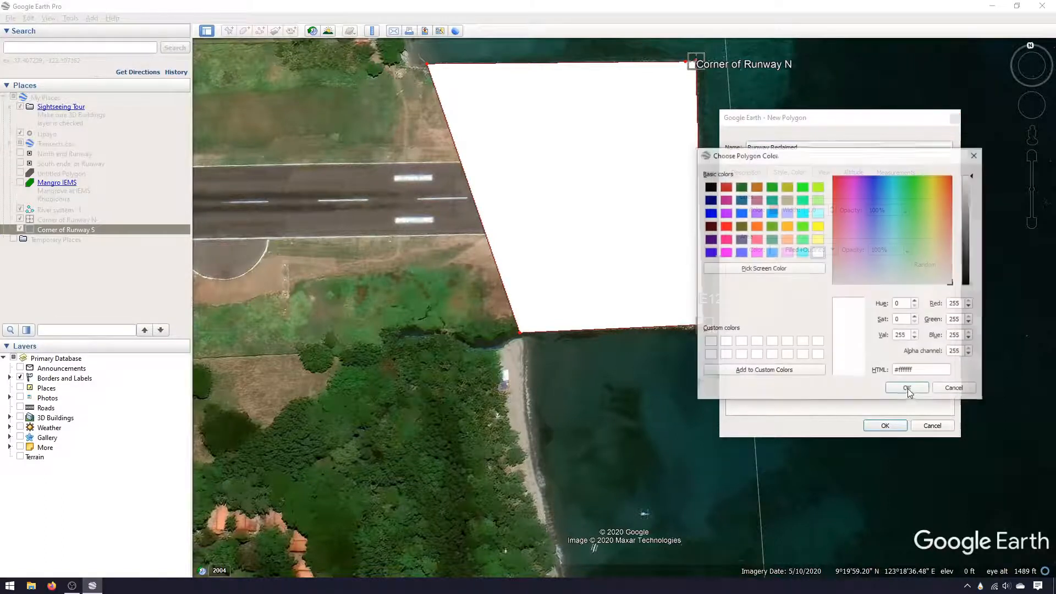
pyautogui.click(726, 187)
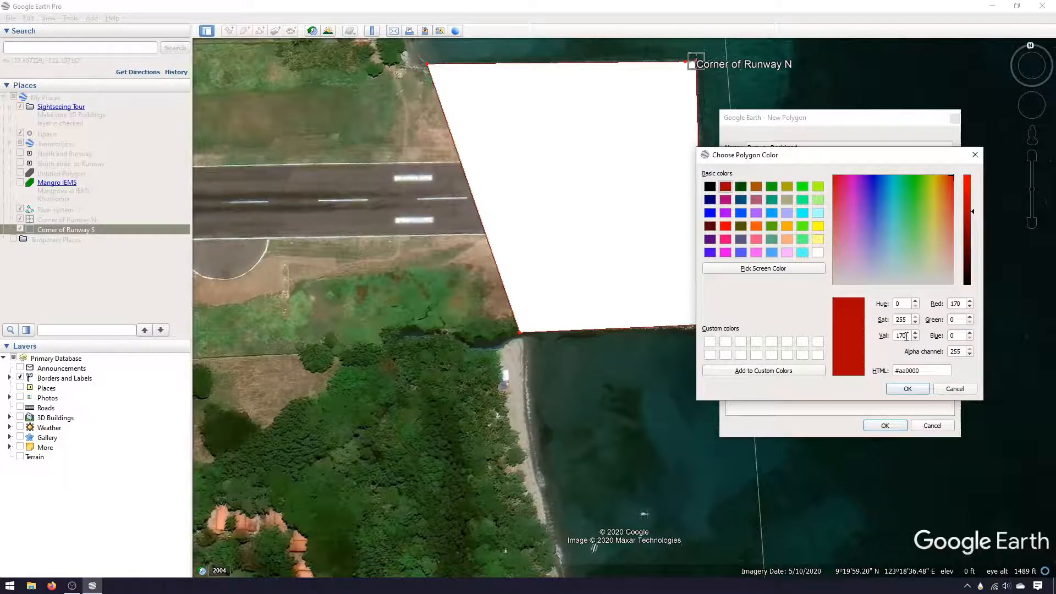
pyautogui.click(928, 389)
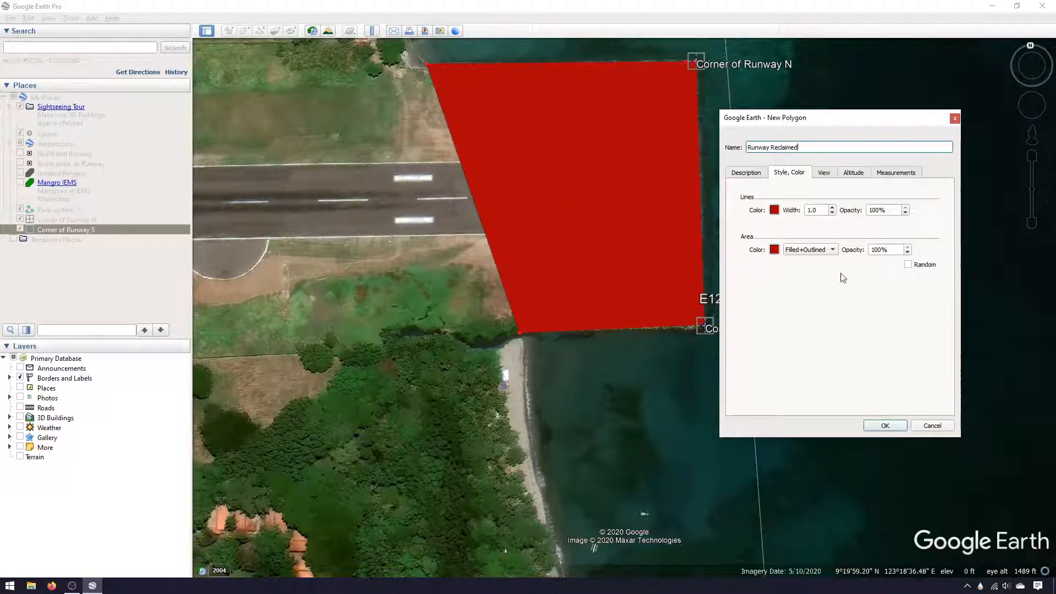
# Lower the polygon's line opacity to 98% and set its area opacity to 40%.
pyautogui.click(906, 213)
pyautogui.click(907, 252)
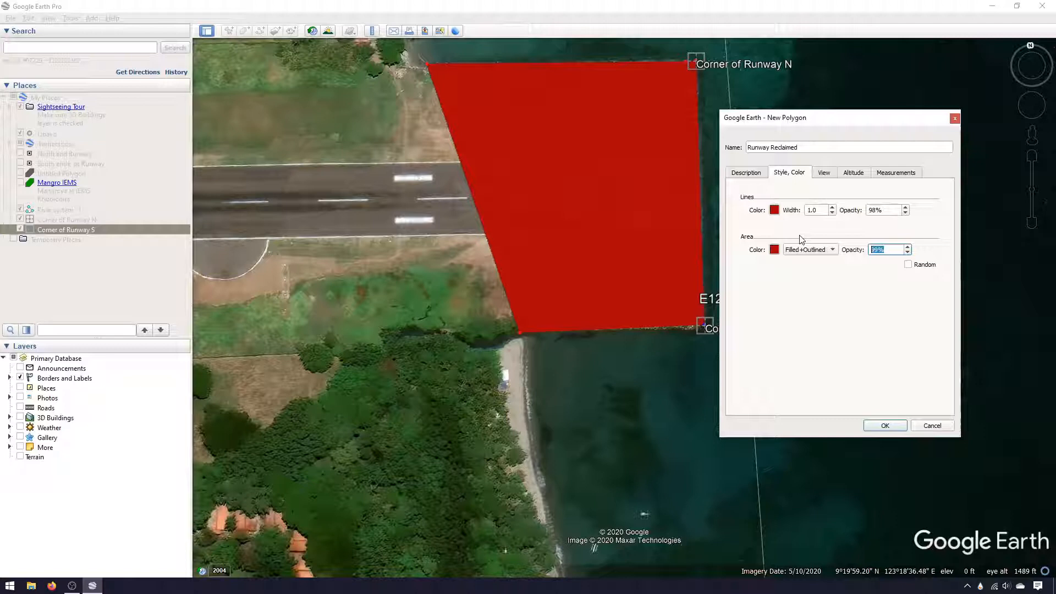
pyautogui.write('40')
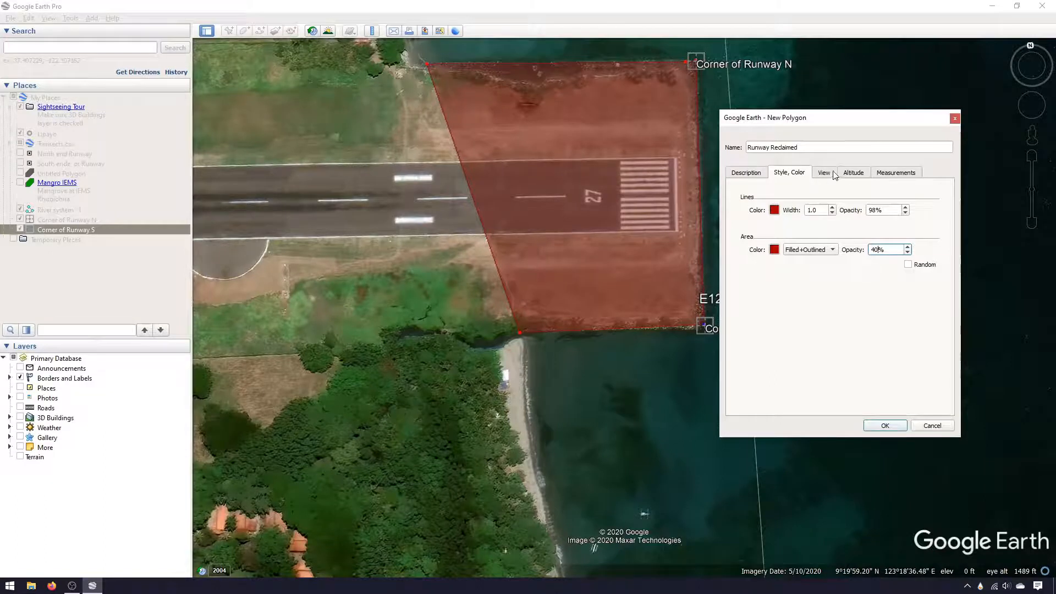
# Bring the whole polygon into view and display its measurements, with the area in square meters.
pyautogui.click(884, 175)
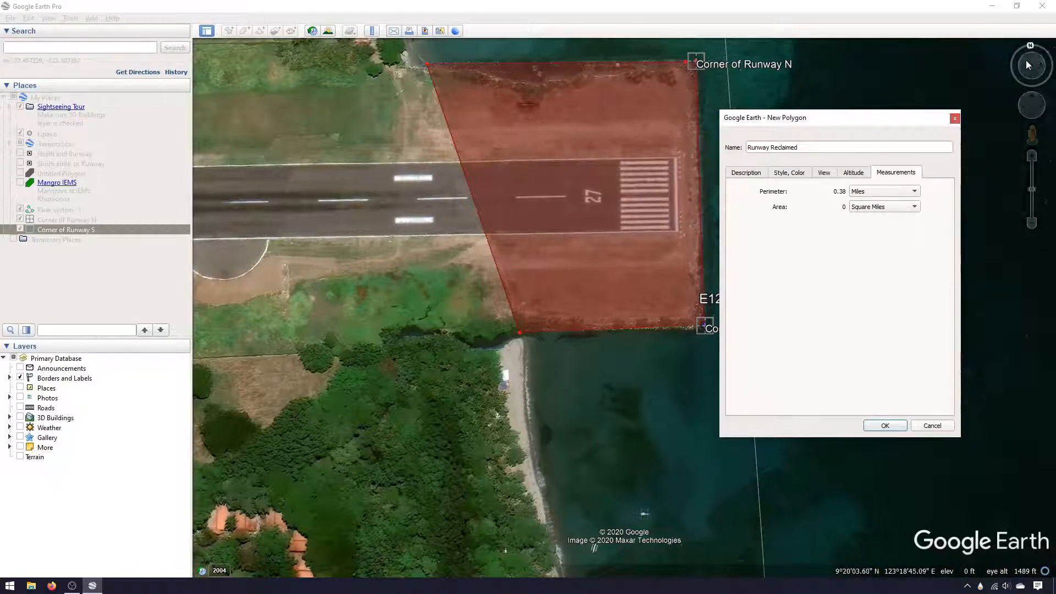
pyautogui.click(1034, 101)
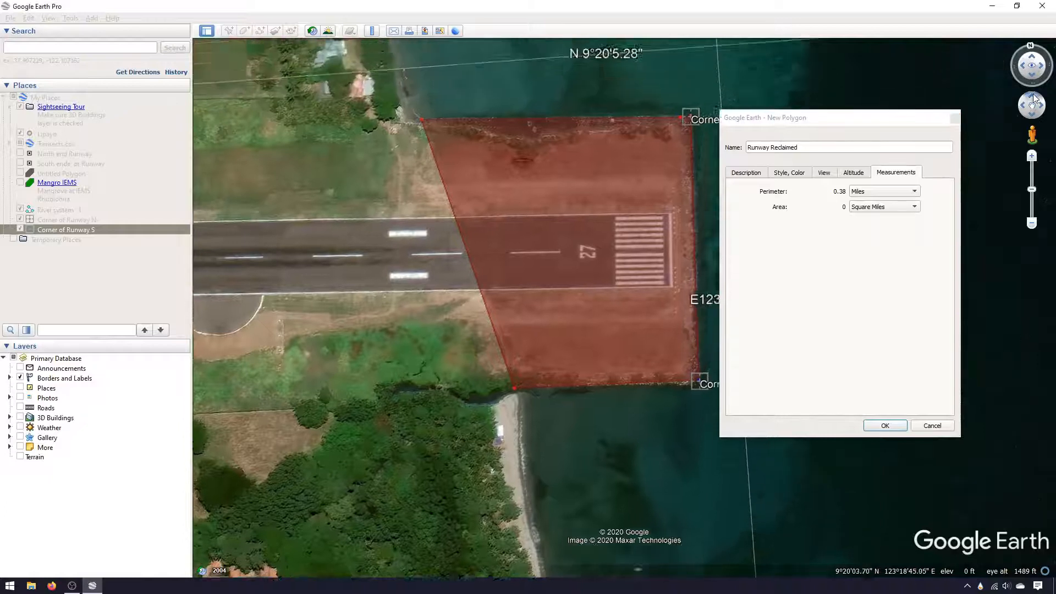
pyautogui.click(1034, 101)
pyautogui.click(1039, 105)
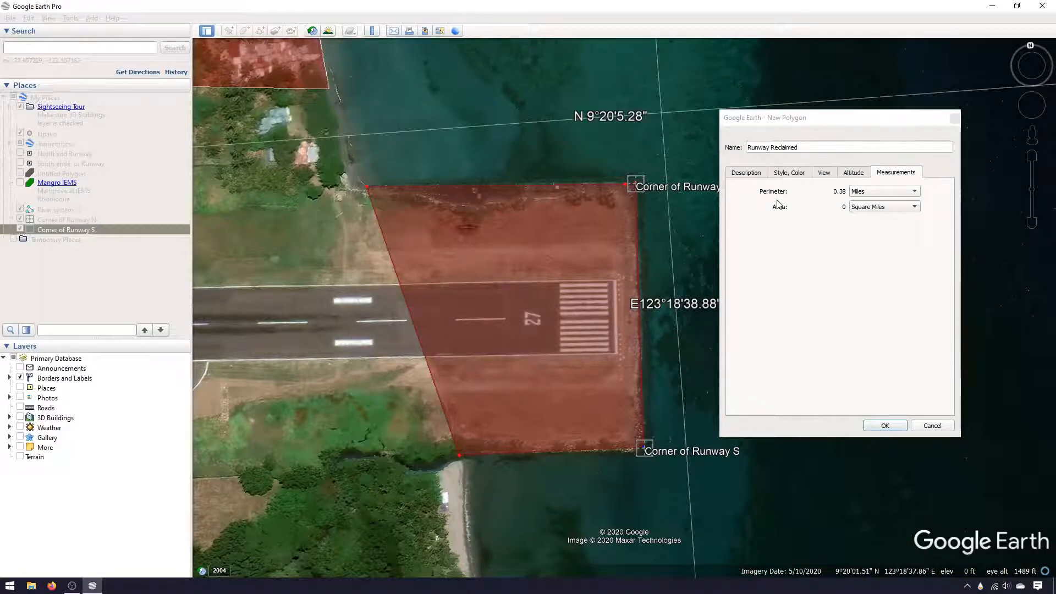
pyautogui.click(863, 210)
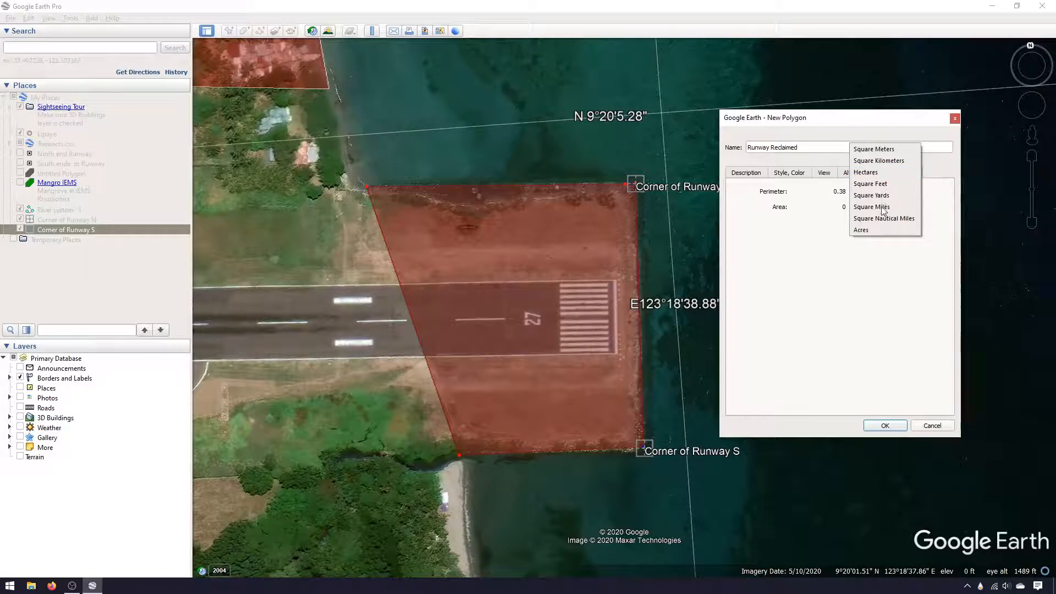
pyautogui.click(881, 152)
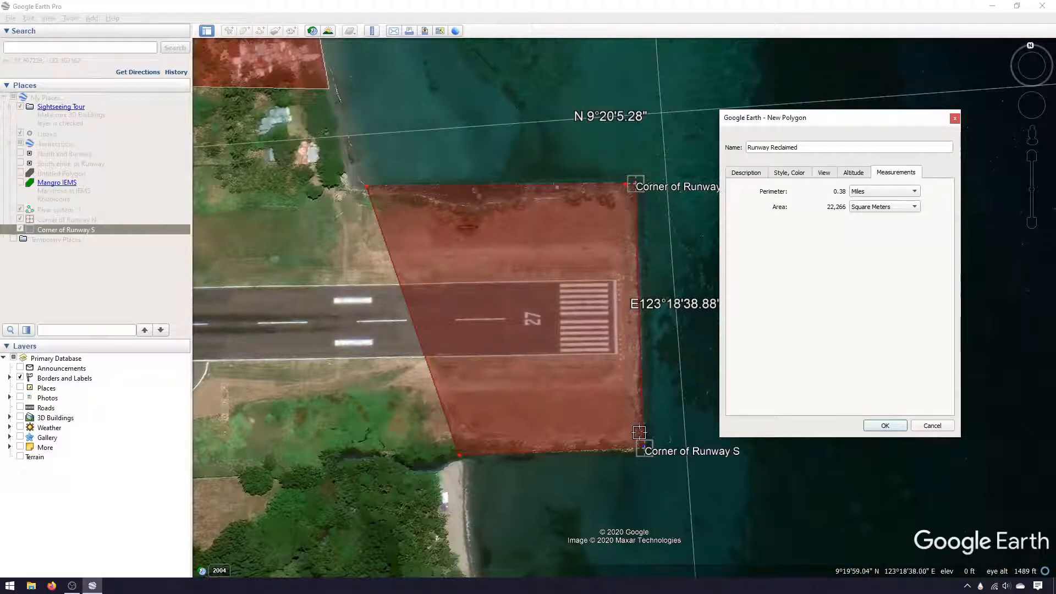
# Try square kilometers for the area, return the unit to square meters, and save the Runway Reclaimed polygon.
pyautogui.click(878, 216)
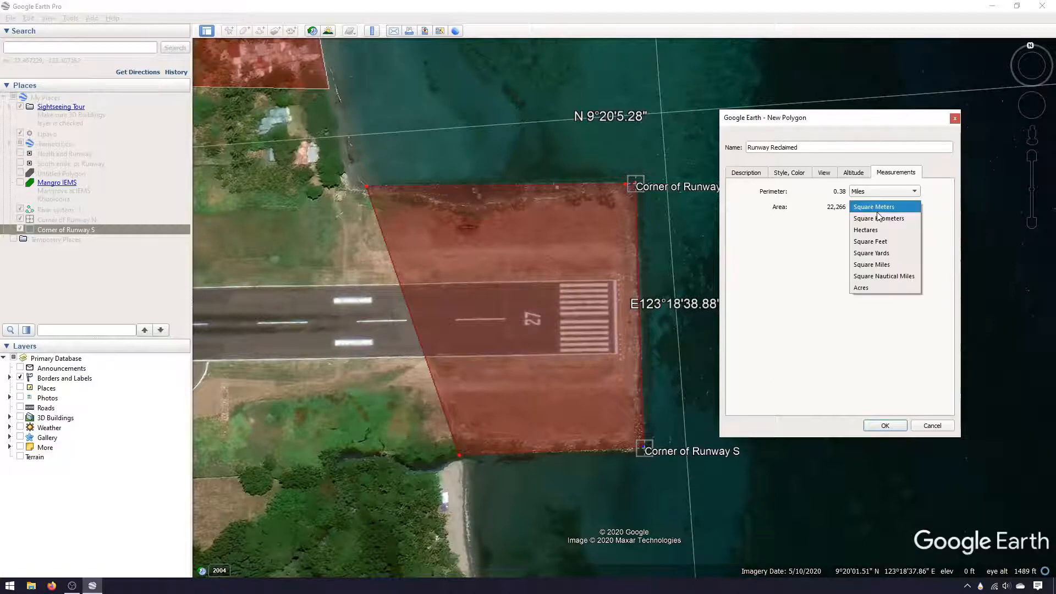
pyautogui.click(877, 225)
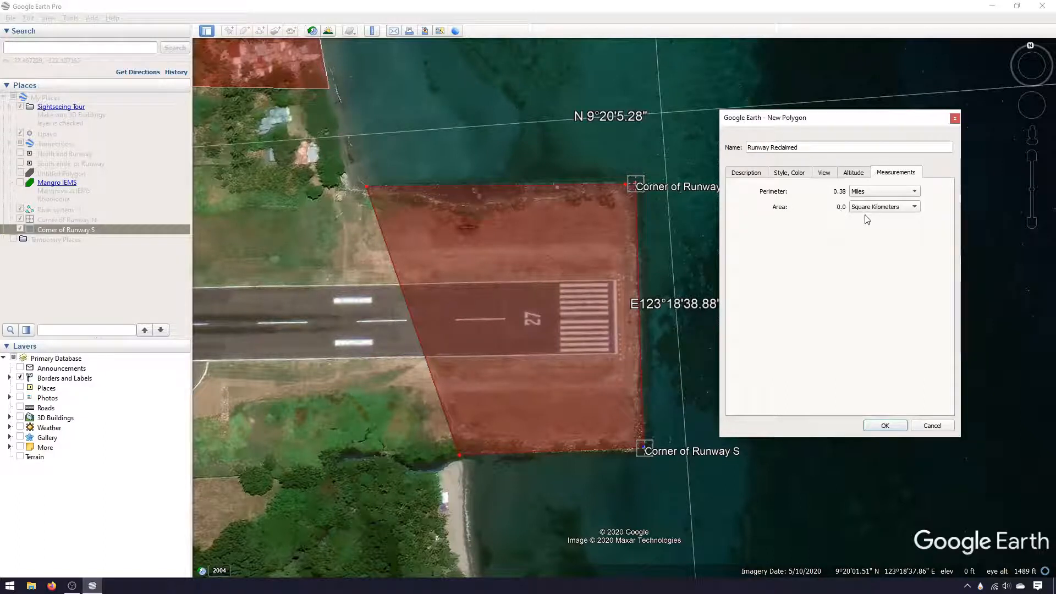
pyautogui.click(866, 209)
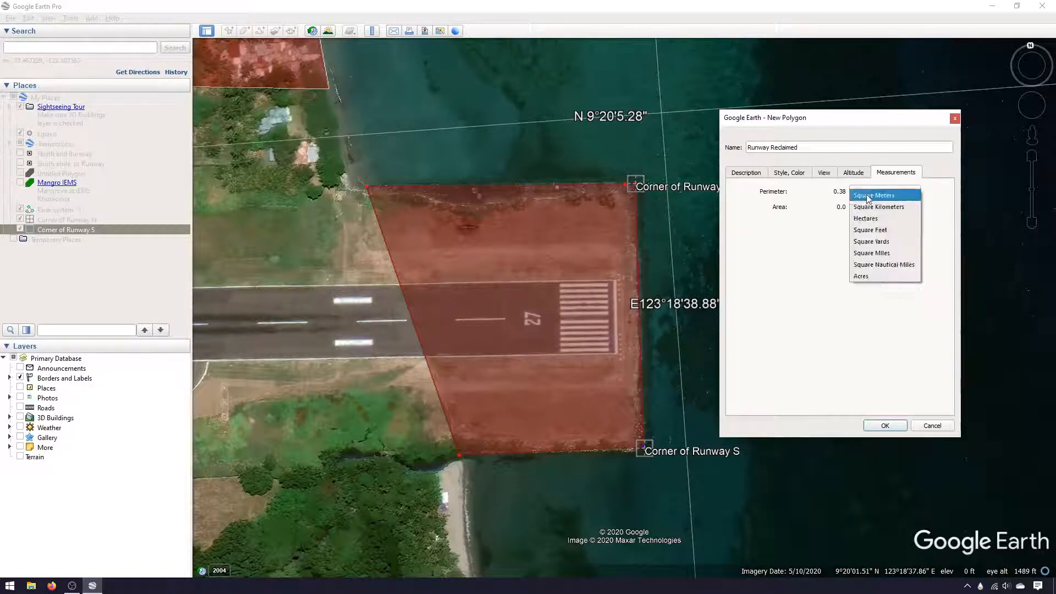
pyautogui.click(866, 197)
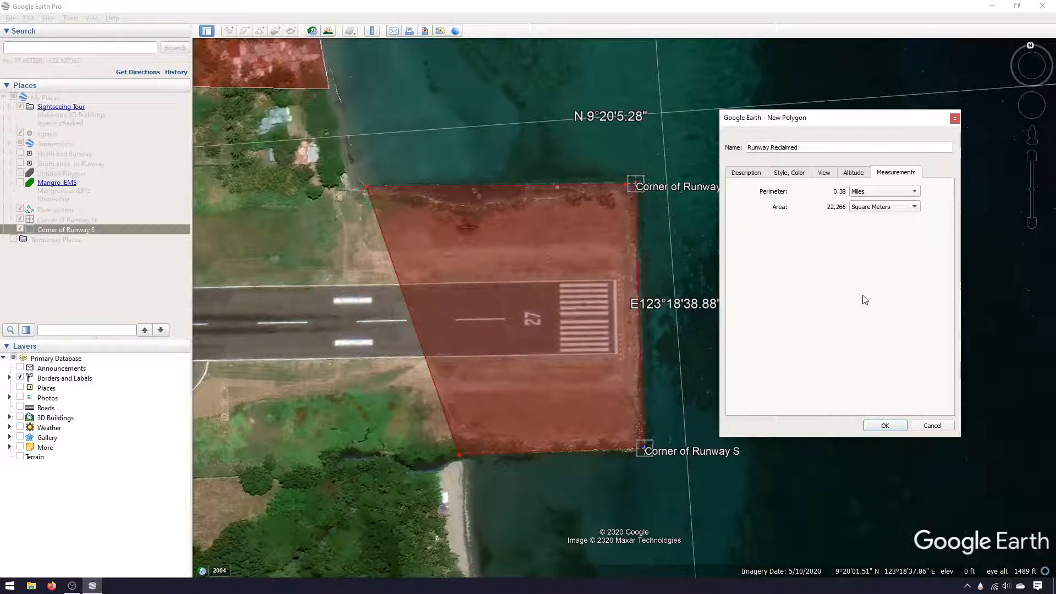
pyautogui.click(894, 426)
pyautogui.moveTo(793, 286); pyautogui.dragTo(865, 259)
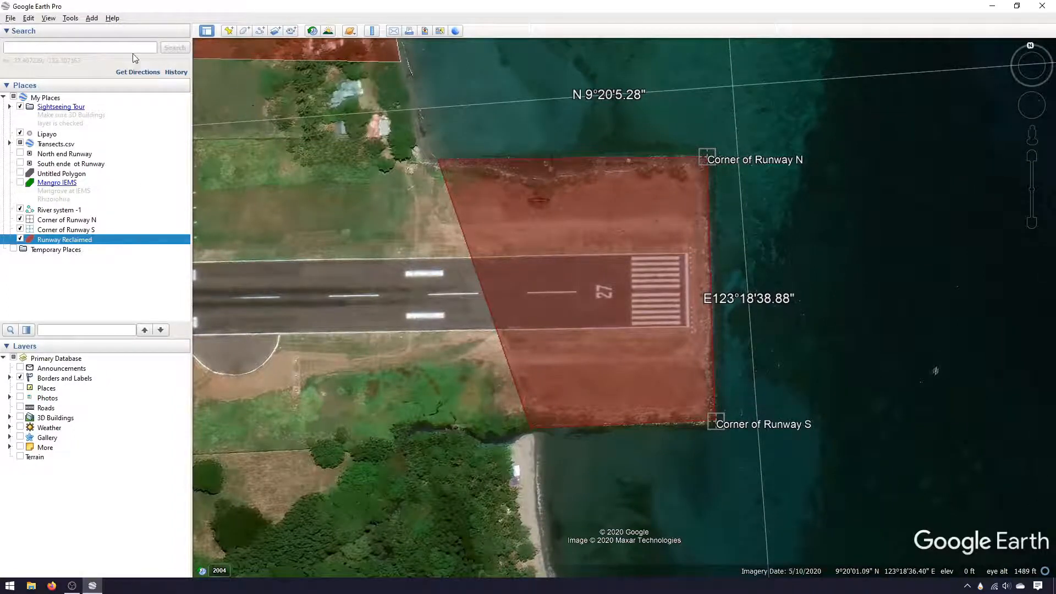
pyautogui.click(260, 33)
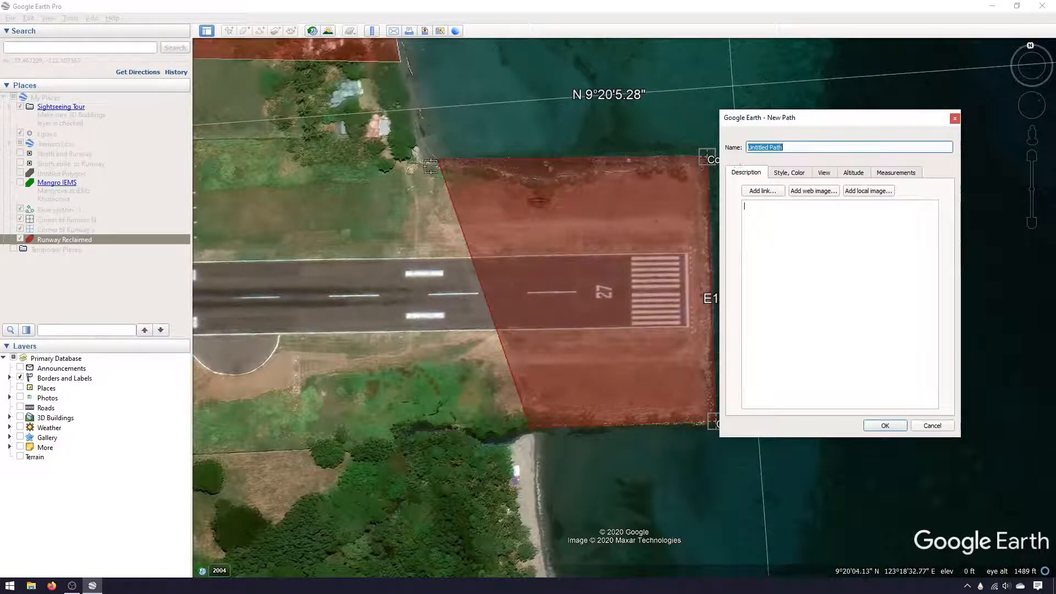
pyautogui.click(214, 301)
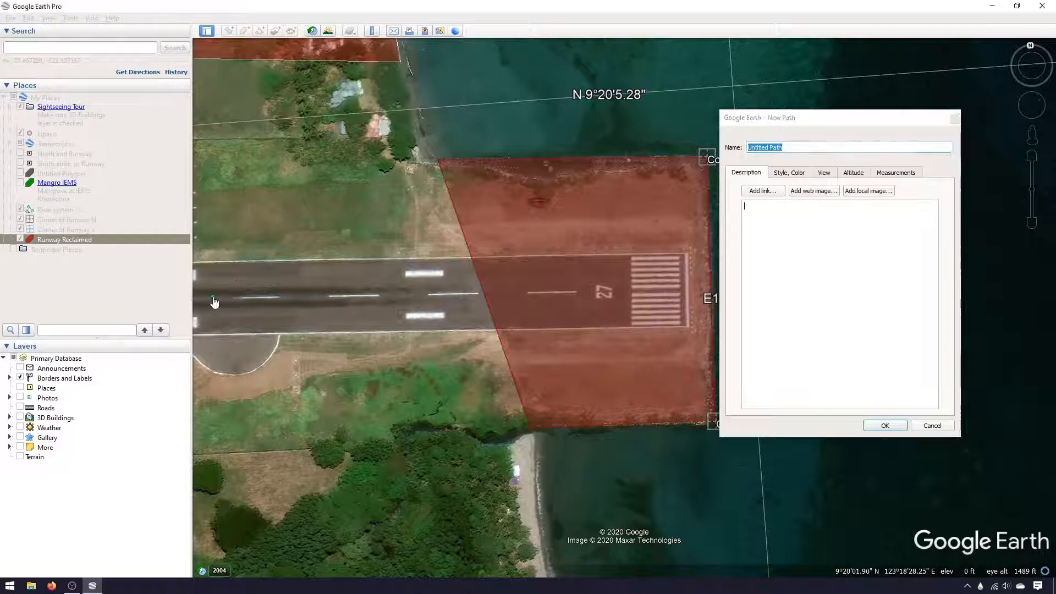
pyautogui.click(294, 294)
pyautogui.click(228, 440)
pyautogui.click(279, 342)
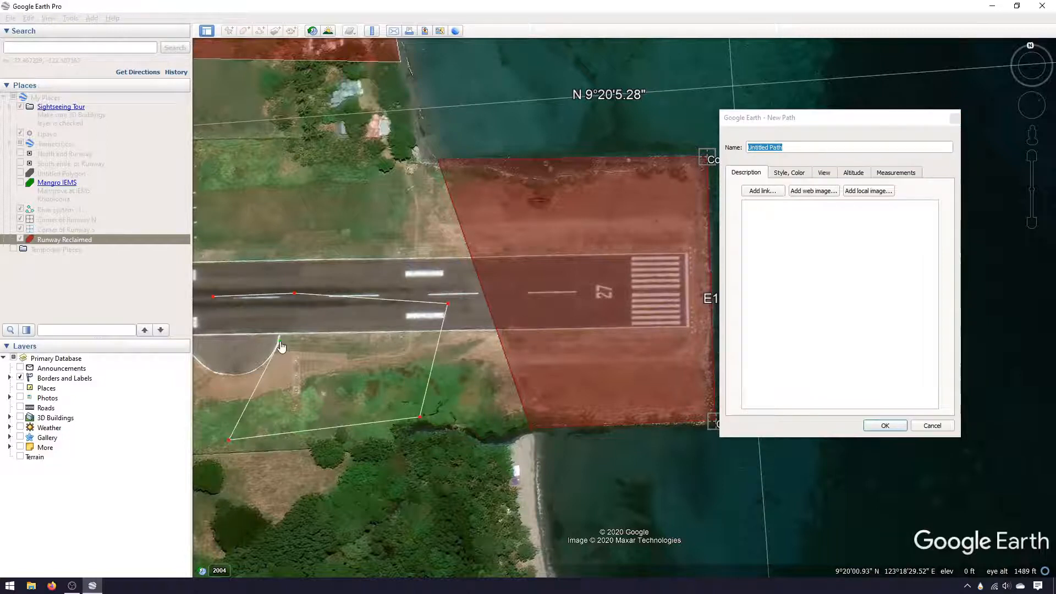
pyautogui.click(212, 299)
pyautogui.press('Delete')
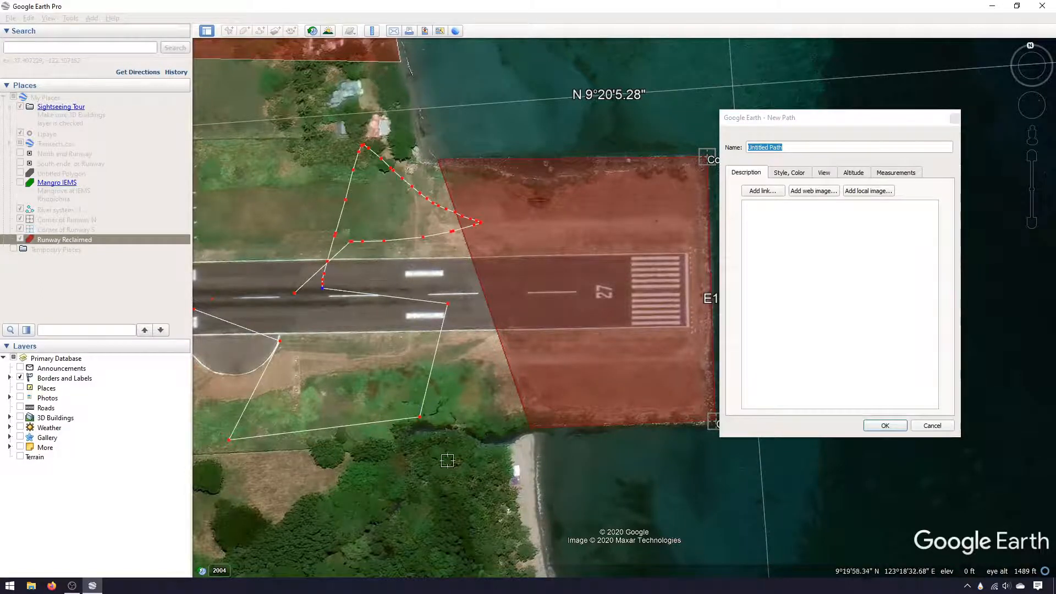
pyautogui.click(933, 426)
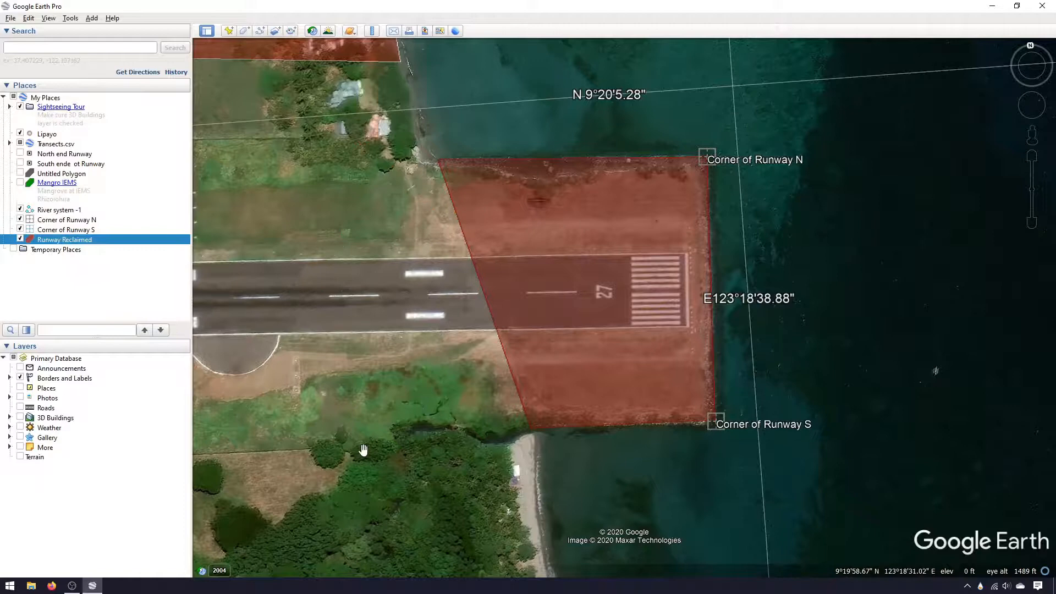
# Locate the River system -1 path south of the Silliman University Campus and hide it.
pyautogui.moveTo(364, 450); pyautogui.dragTo(483, 207)
pyautogui.scroll(-3, 472, 266)
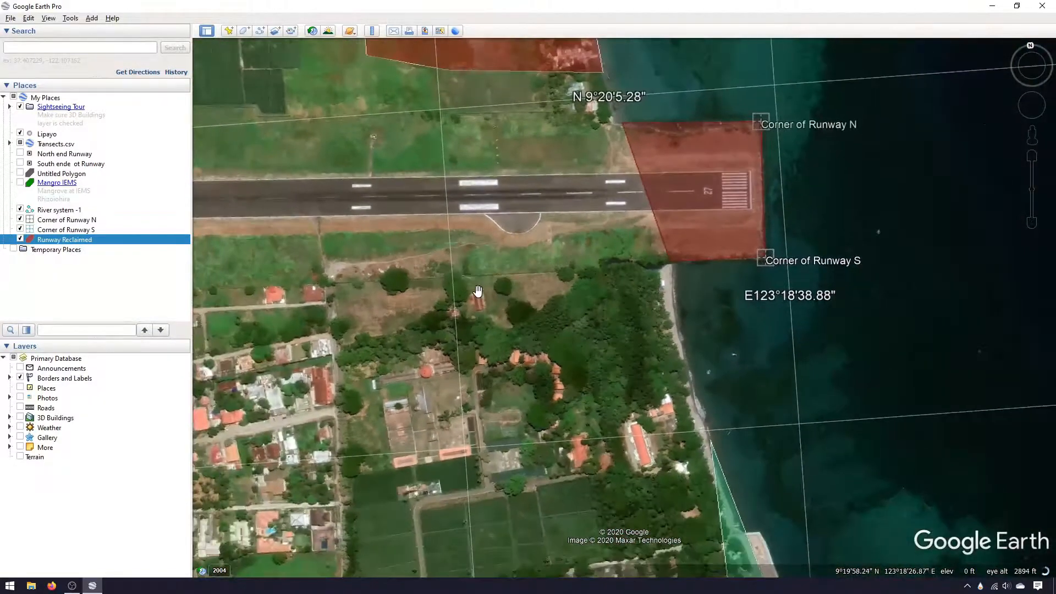
pyautogui.scroll(-2, 478, 292)
pyautogui.moveTo(541, 430); pyautogui.dragTo(531, 587)
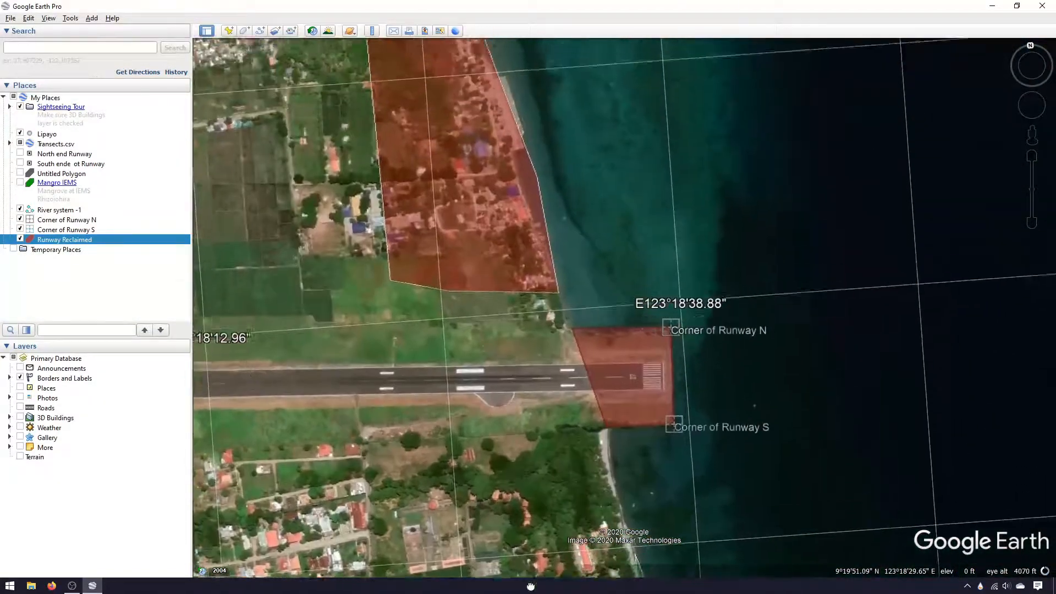
pyautogui.moveTo(525, 148); pyautogui.dragTo(498, 268)
pyautogui.moveTo(501, 488); pyautogui.dragTo(444, 144)
pyautogui.moveTo(542, 542); pyautogui.dragTo(432, 81)
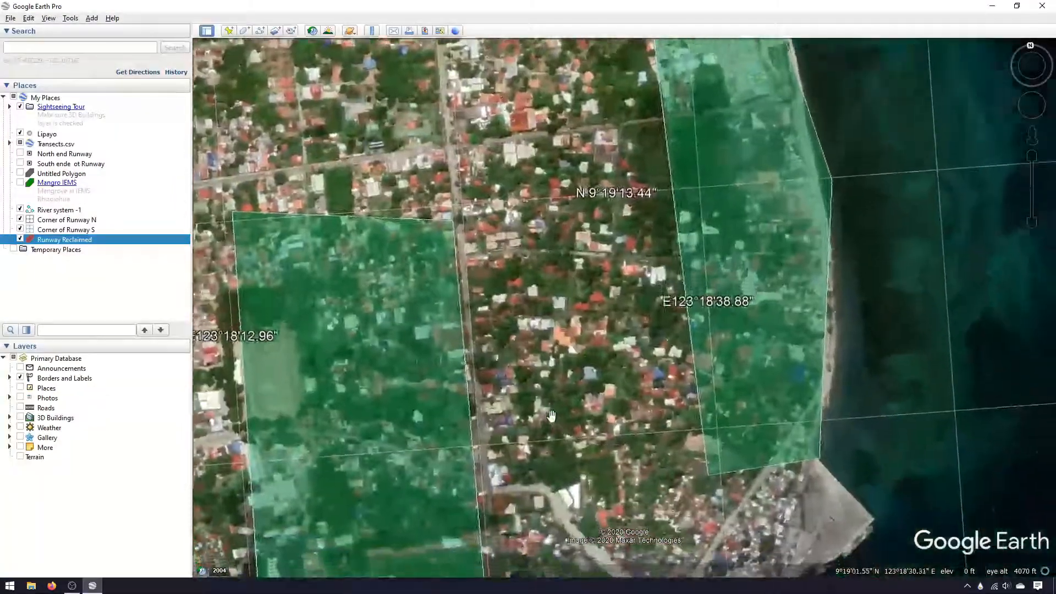
pyautogui.scroll(-5, 552, 417)
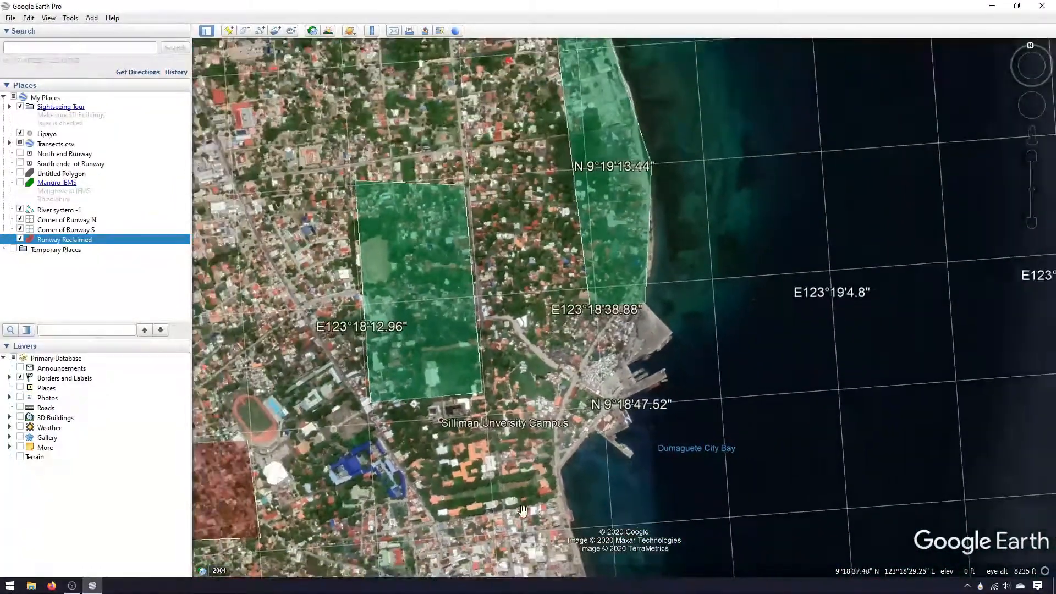
pyautogui.moveTo(523, 510); pyautogui.dragTo(486, 223)
pyautogui.moveTo(549, 496); pyautogui.dragTo(593, 297)
pyautogui.scroll(3, 523, 352)
pyautogui.scroll(3, 523, 353)
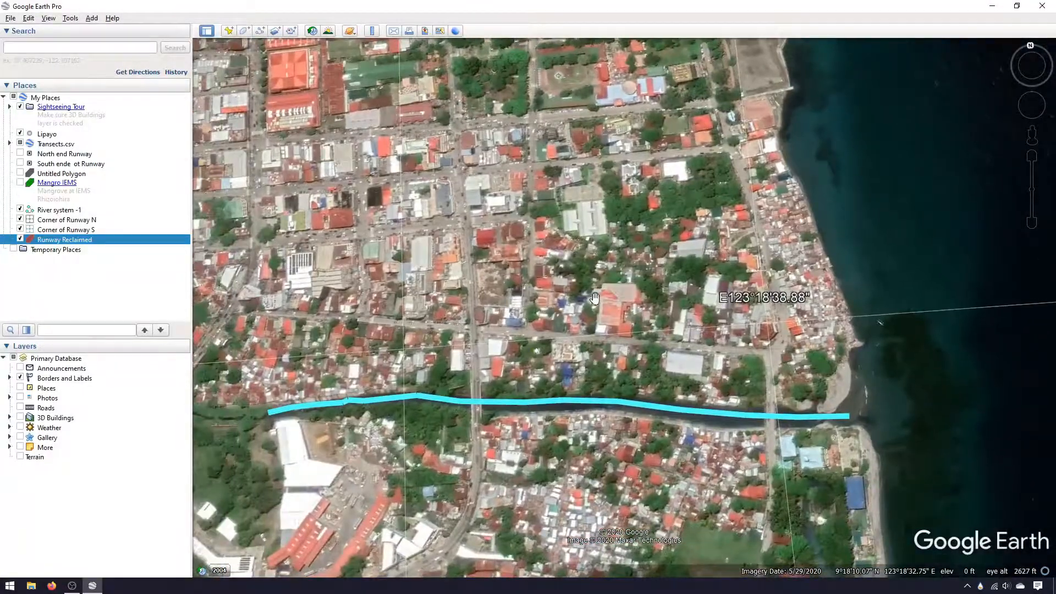
pyautogui.click(836, 418)
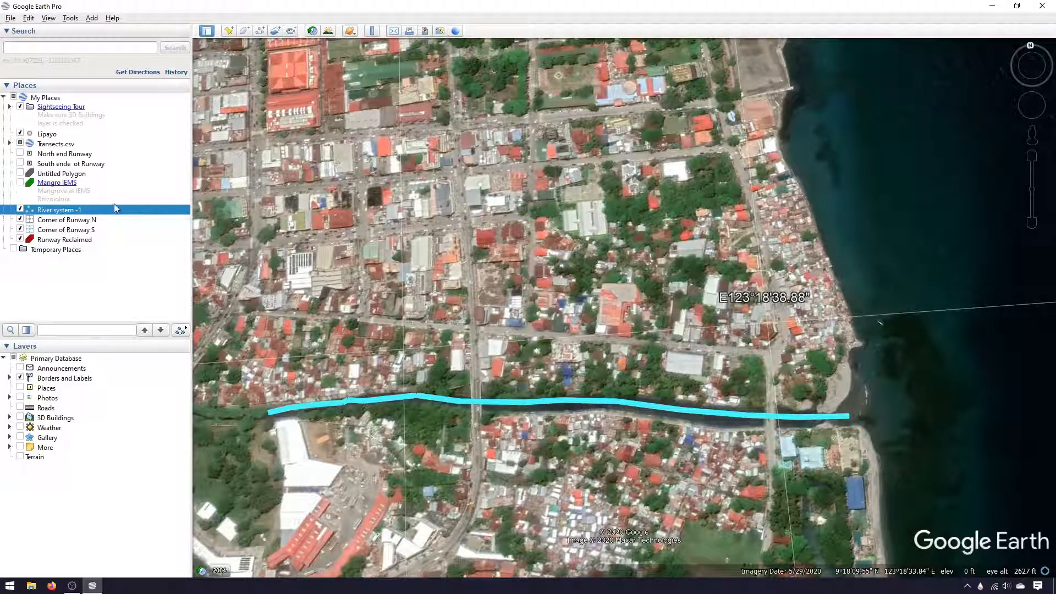
pyautogui.click(20, 211)
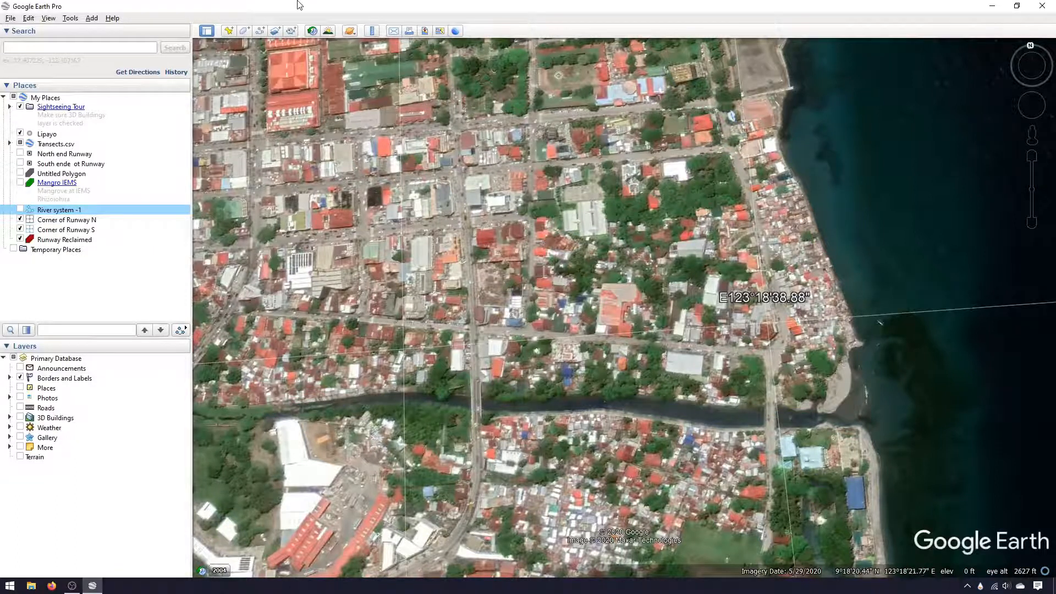
# Start a new path and trace the river upstream from its mouth to the bend beside the large white-roofed buildings.
pyautogui.click(261, 32)
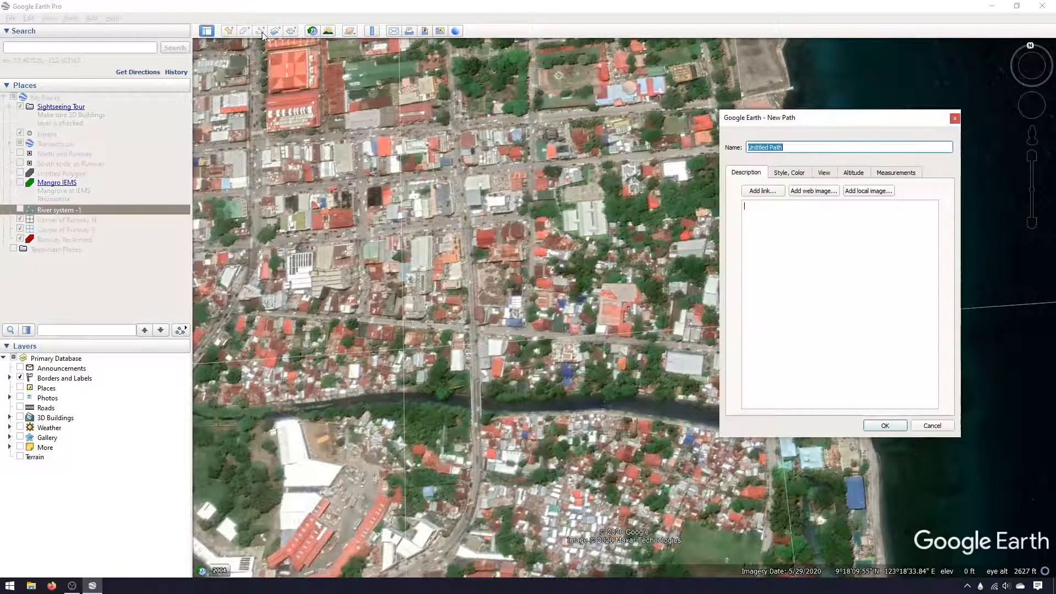
pyautogui.moveTo(853, 117); pyautogui.dragTo(840, 16)
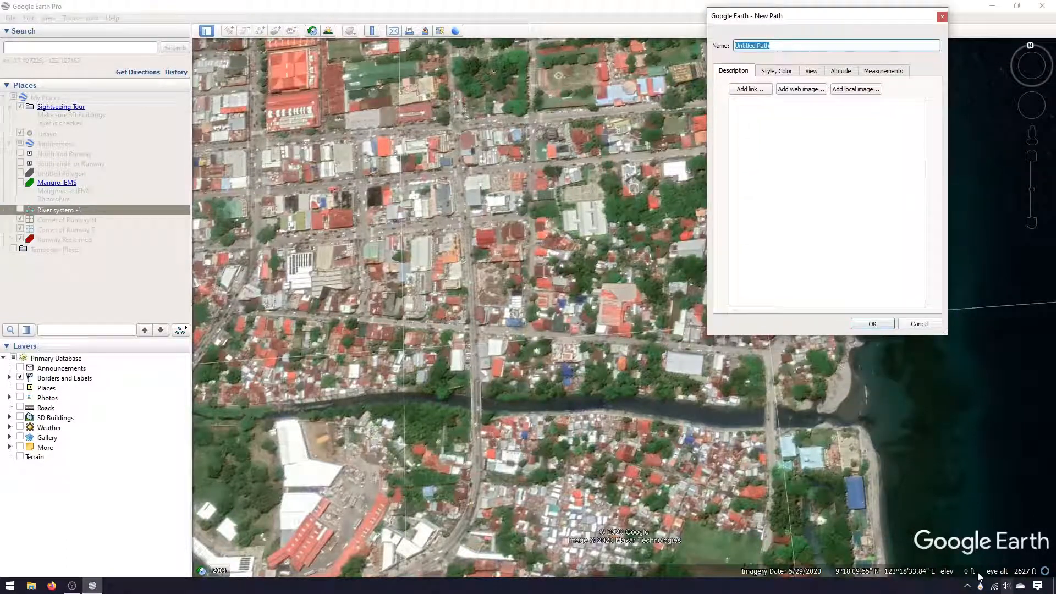
pyautogui.click(838, 418)
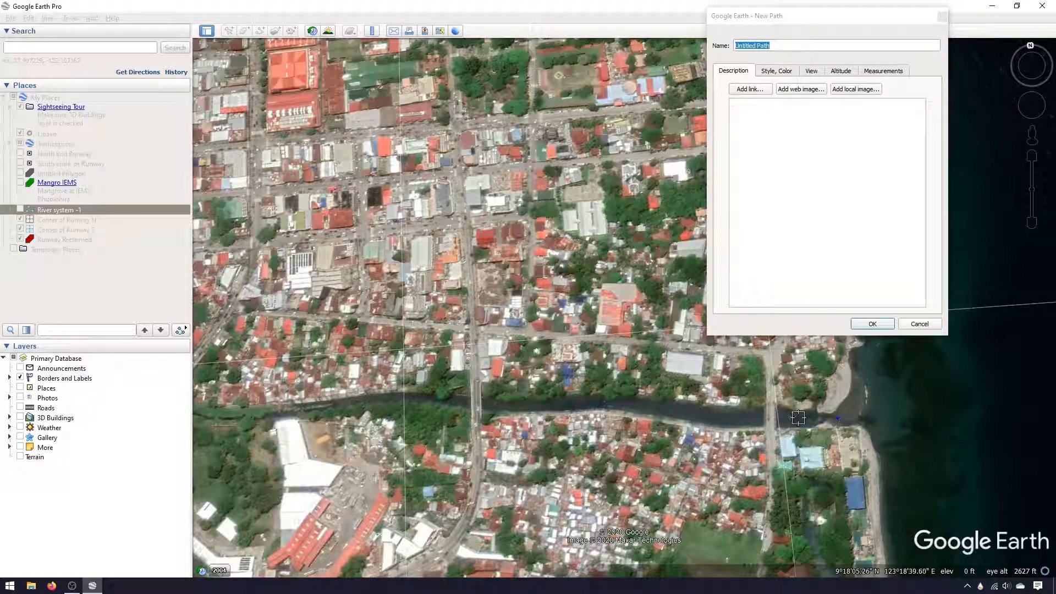
pyautogui.click(752, 417)
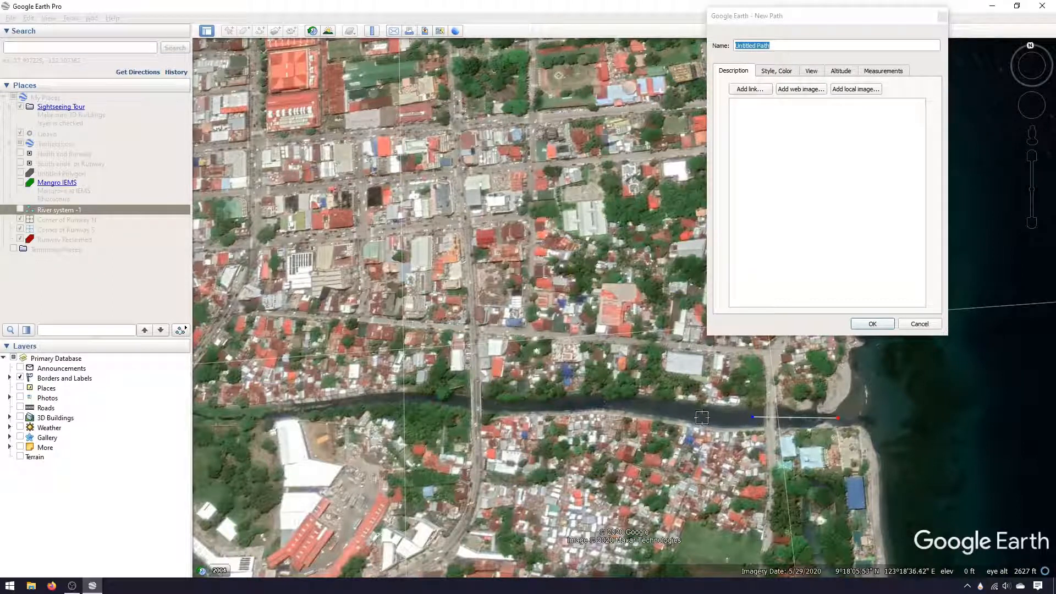
pyautogui.click(681, 409)
pyautogui.click(601, 400)
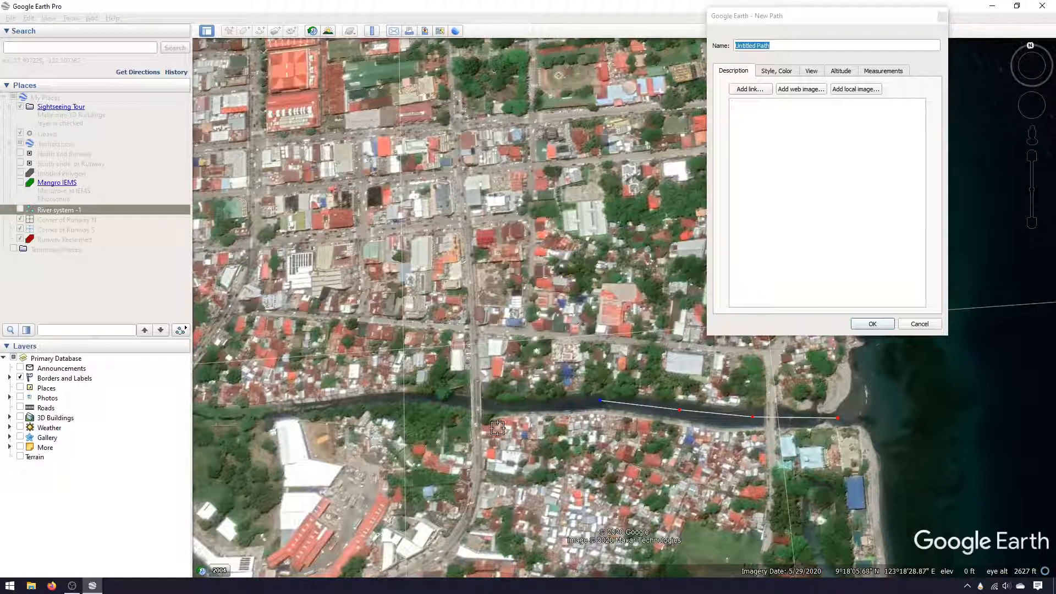
pyautogui.click(527, 404)
pyautogui.click(484, 406)
pyautogui.click(451, 401)
pyautogui.click(410, 397)
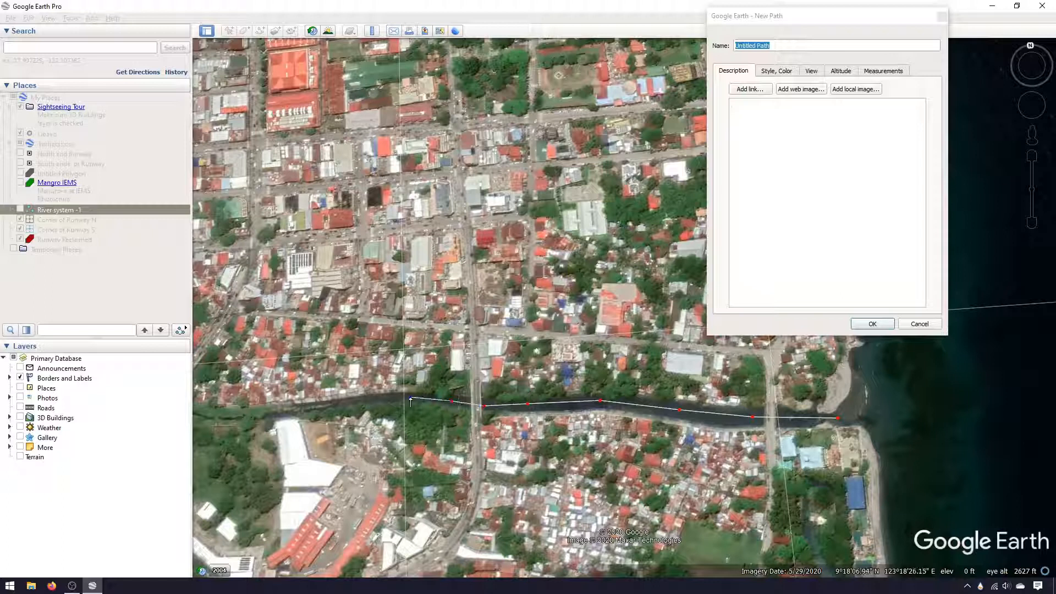
pyautogui.click(369, 401)
pyautogui.click(333, 408)
pyautogui.click(279, 412)
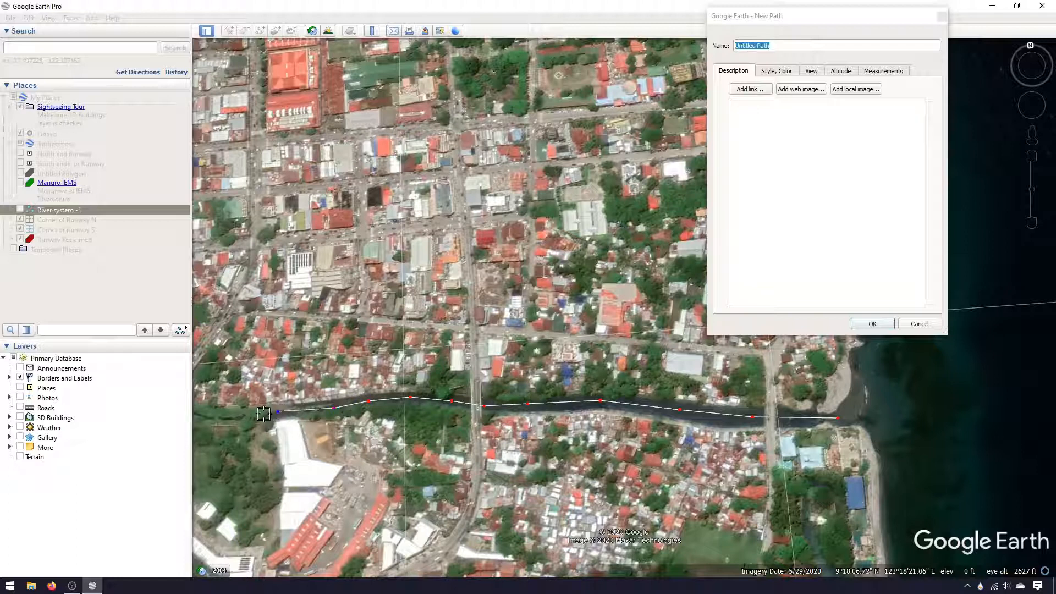
# Extend the path farther upstream along the river, past the diagonal bridge, and save it.
pyautogui.click(1024, 105)
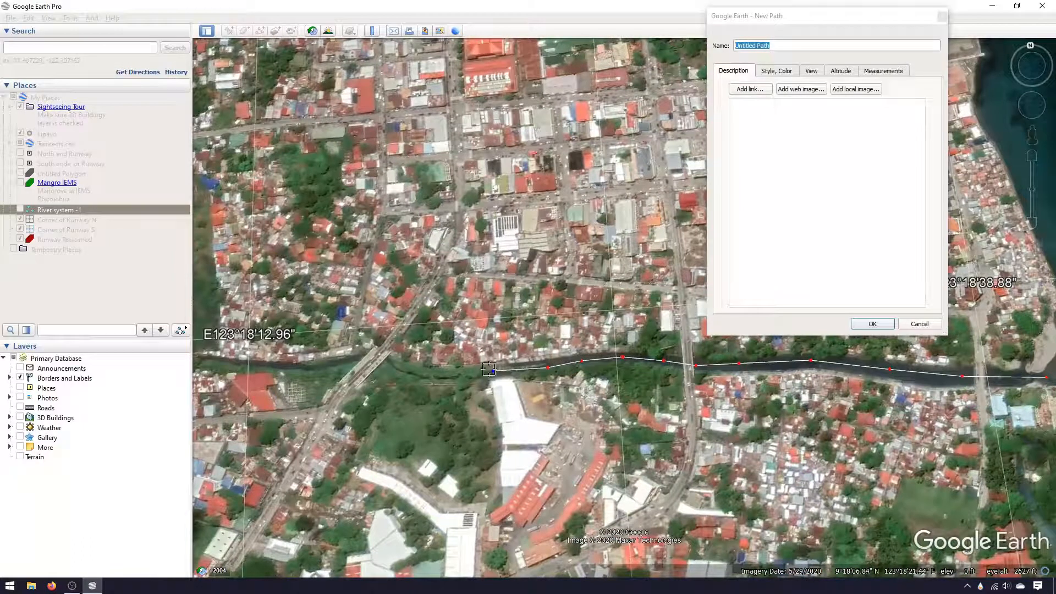
pyautogui.click(433, 373)
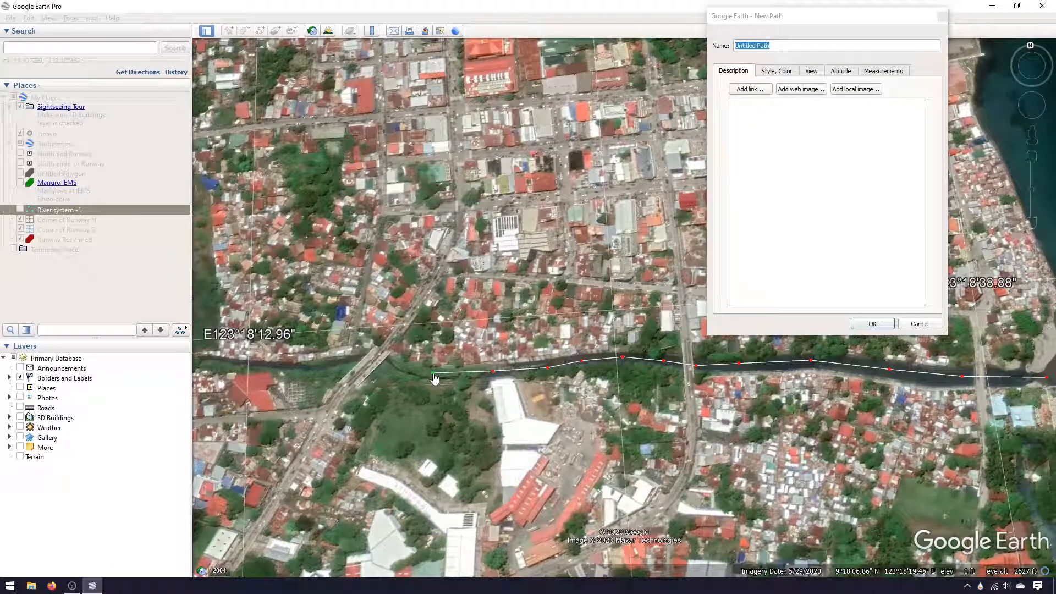
pyautogui.click(393, 359)
pyautogui.click(371, 357)
pyautogui.click(350, 359)
pyautogui.click(327, 364)
pyautogui.click(296, 368)
pyautogui.click(274, 365)
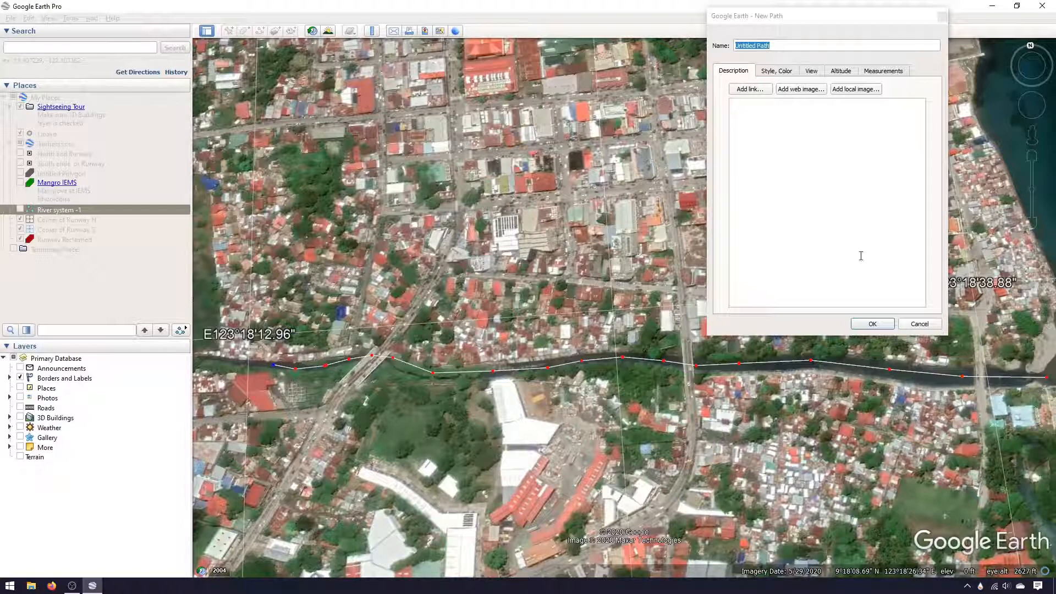
pyautogui.click(873, 324)
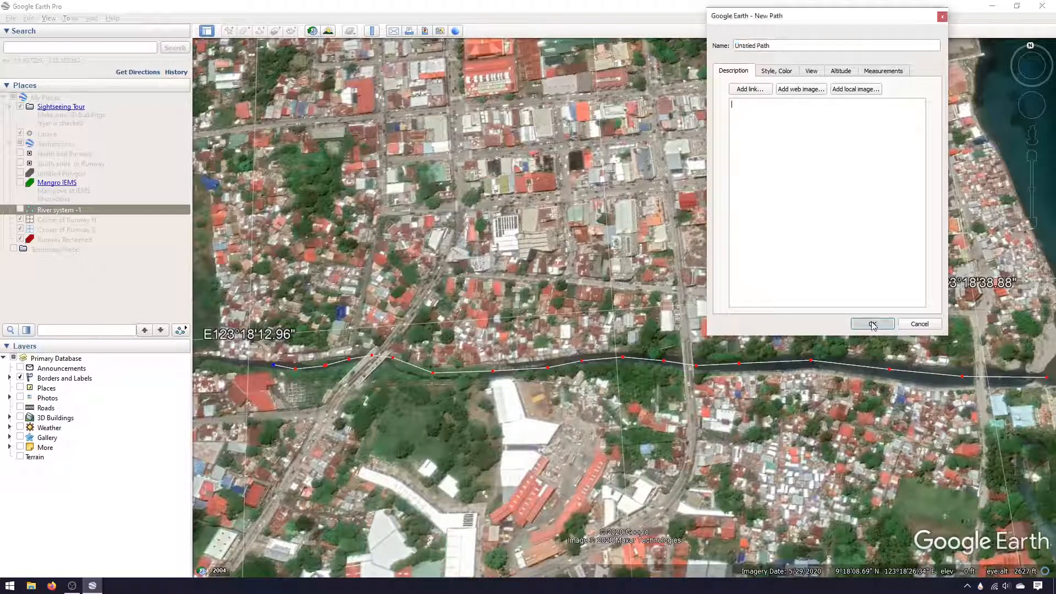
# Open the properties of the newly drawn river path and rename it River_2.
pyautogui.moveTo(869, 336); pyautogui.dragTo(906, 221)
pyautogui.moveTo(594, 235); pyautogui.dragTo(749, 355)
pyautogui.moveTo(926, 411); pyautogui.dragTo(499, 364)
pyautogui.moveTo(811, 353); pyautogui.dragTo(811, 323)
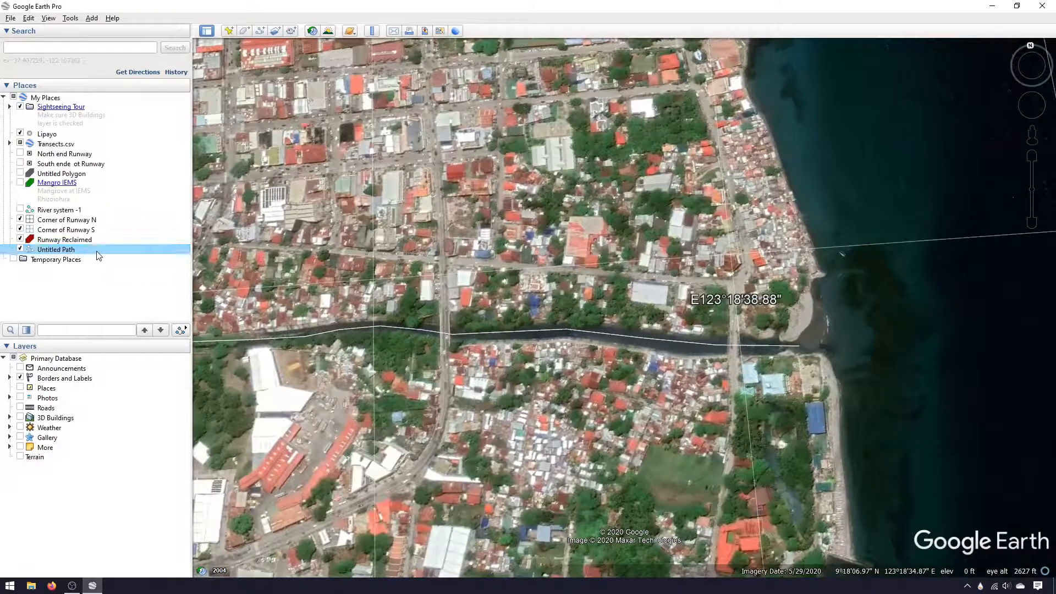
pyautogui.rightClick(114, 252)
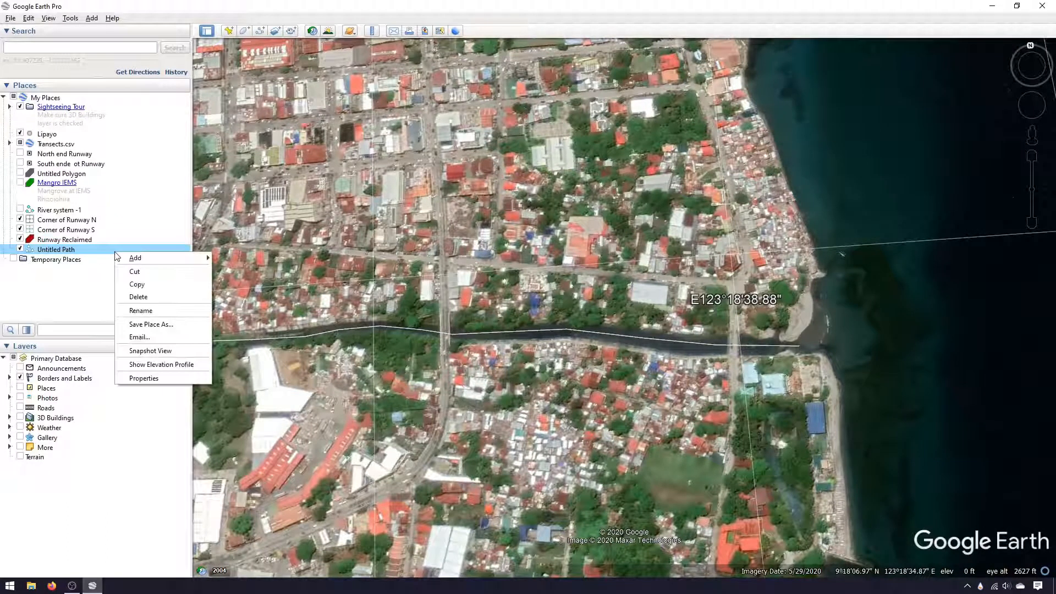
pyautogui.click(144, 380)
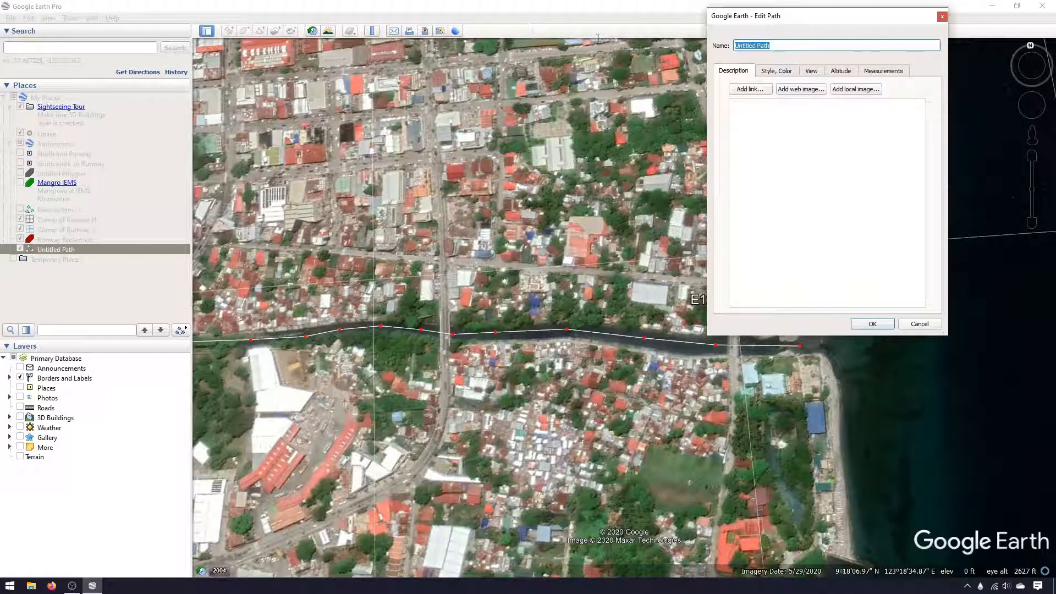
pyautogui.write('River')
pyautogui.write(' Sytem')
pyautogui.press('Tab')
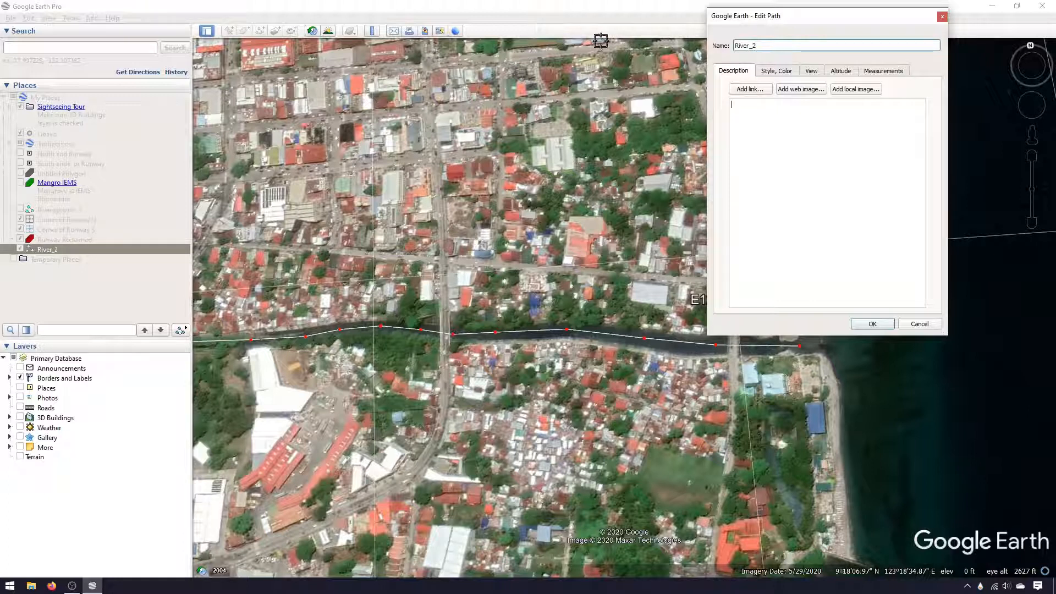
pyautogui.press('Tab')
pyautogui.hotkey('shift', 'Tab')
# Set the line colour of the River_2 path to light blue, #00aaff.
pyautogui.click(778, 73)
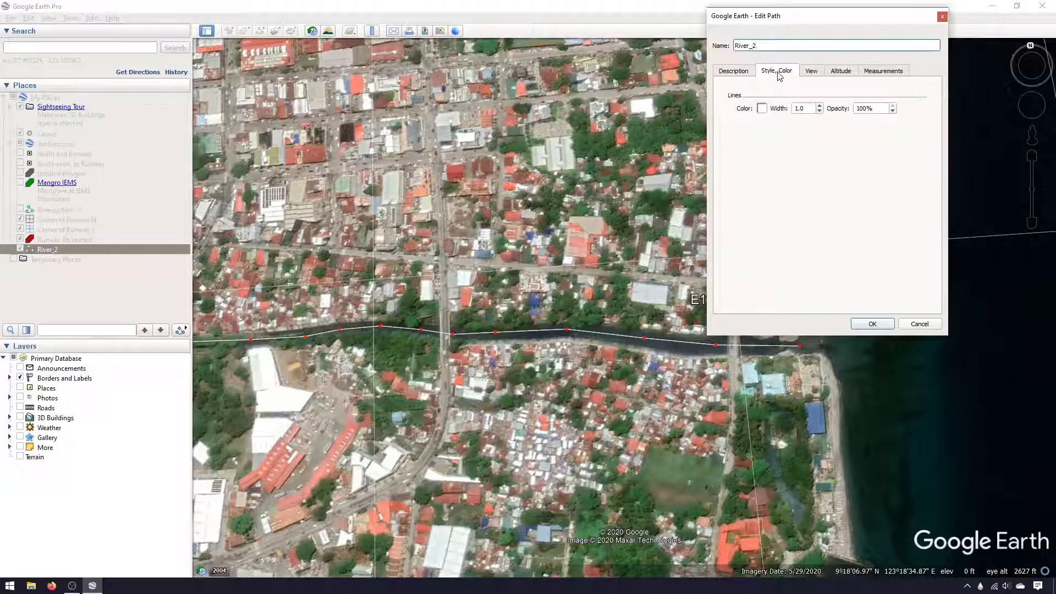
pyautogui.click(762, 109)
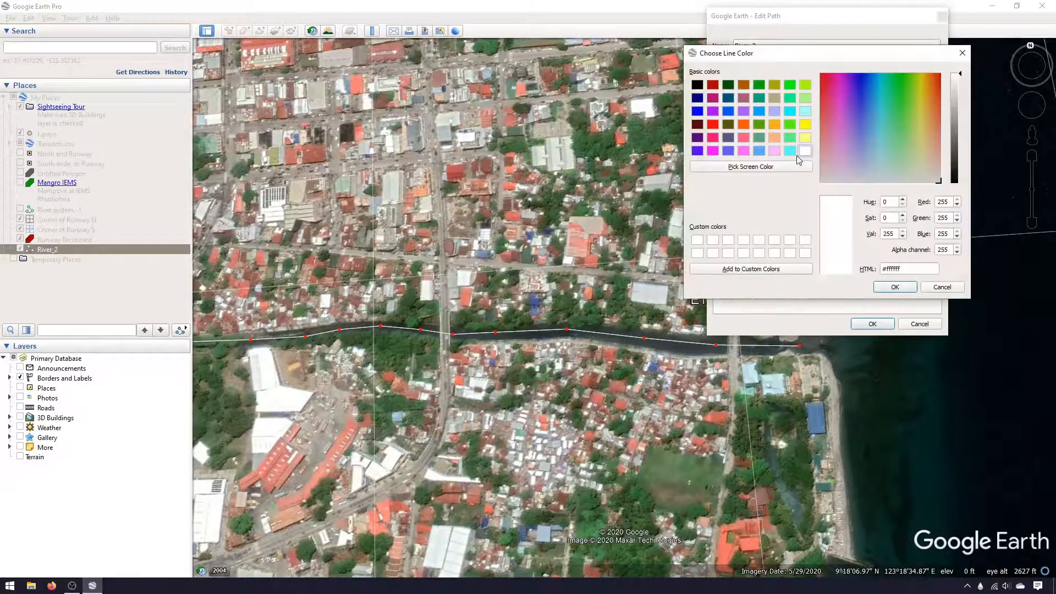
pyautogui.click(759, 110)
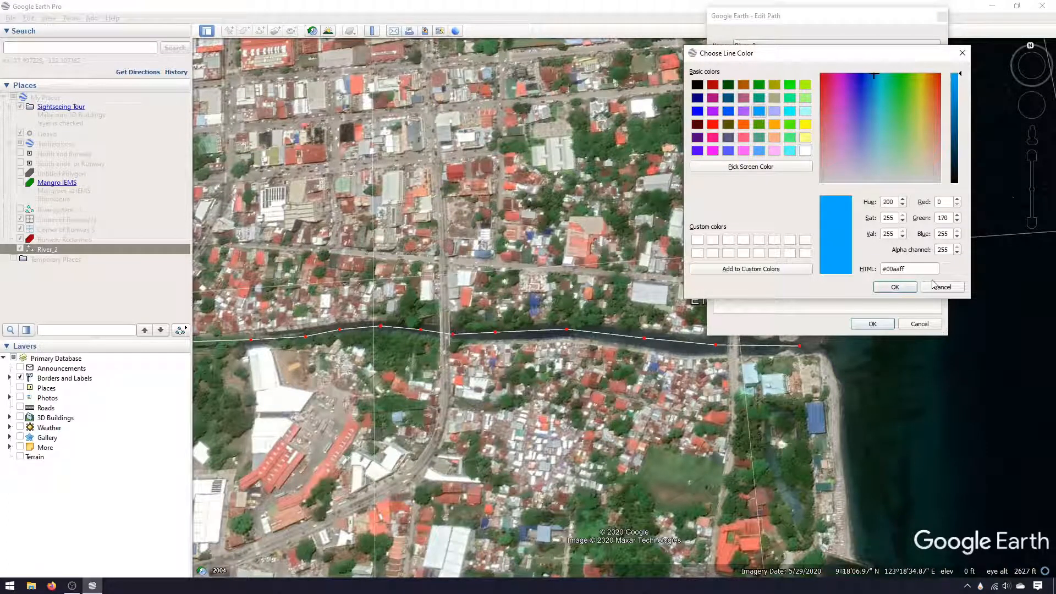
pyautogui.click(895, 288)
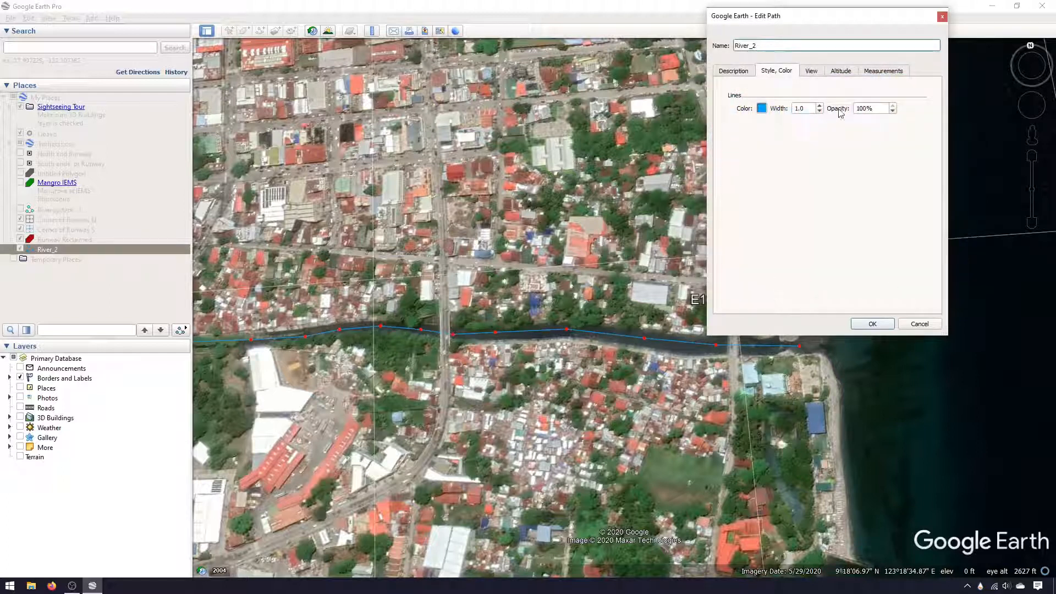
# Widen the River_2 path's line to a width of 10 and display the path's measurements.
pyautogui.click(820, 106)
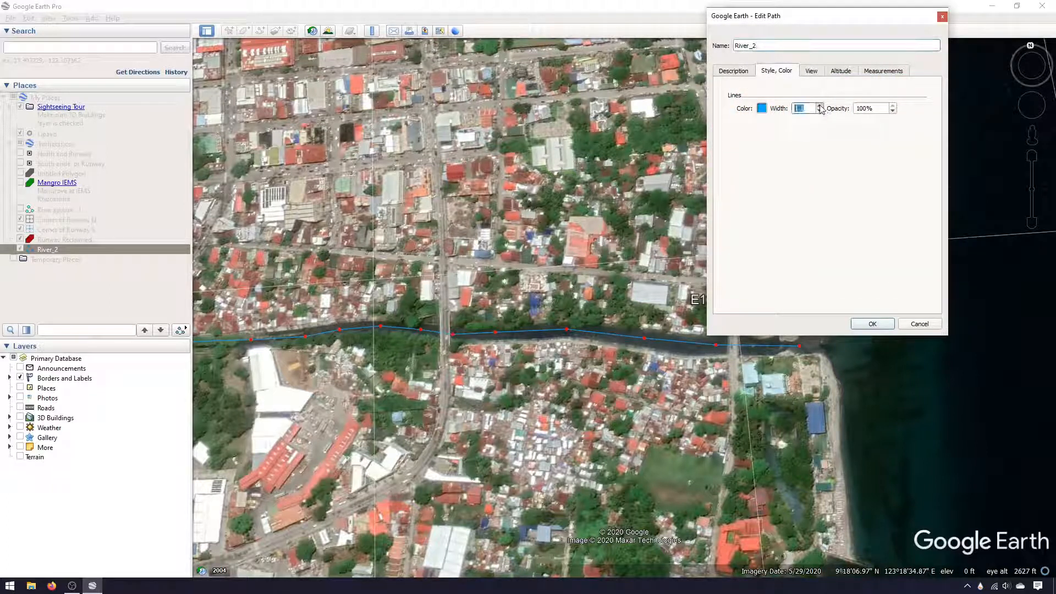
pyautogui.click(819, 106)
pyautogui.click(820, 106)
pyautogui.click(820, 106)
pyautogui.click(820, 106)
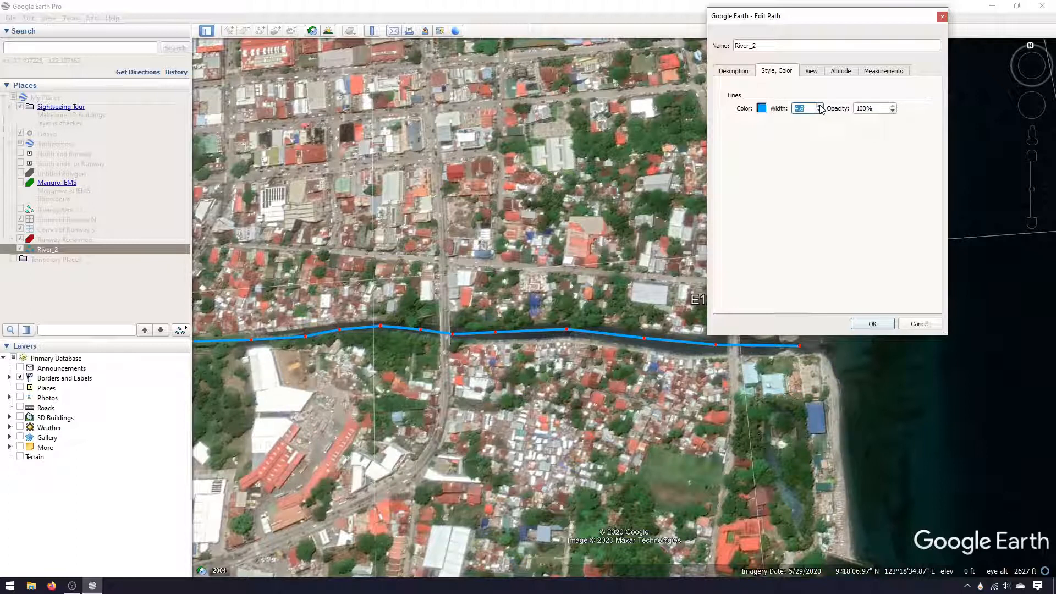
pyautogui.click(820, 106)
pyautogui.write('10')
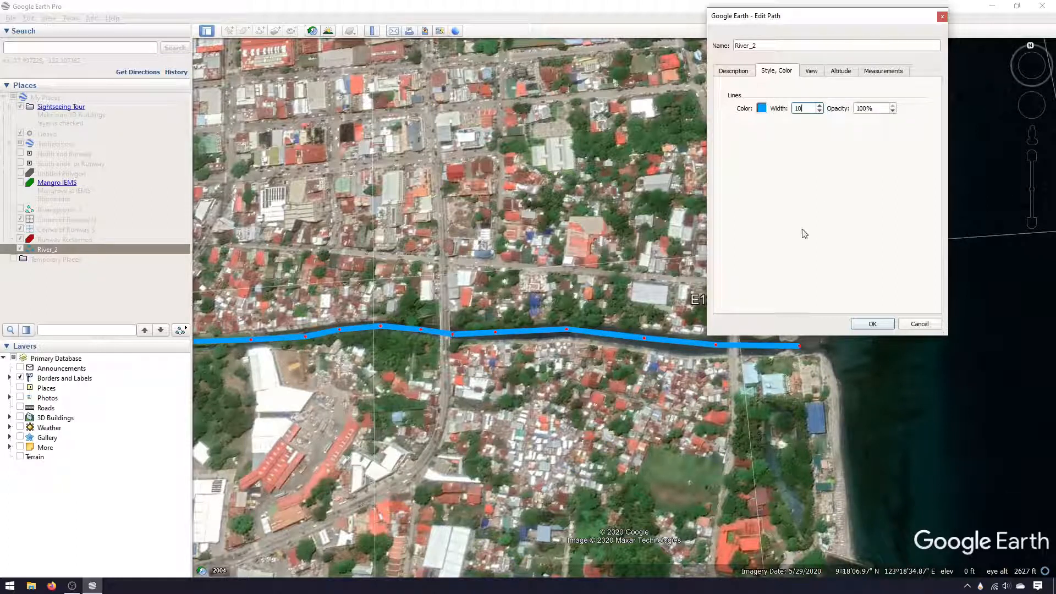
pyautogui.click(894, 73)
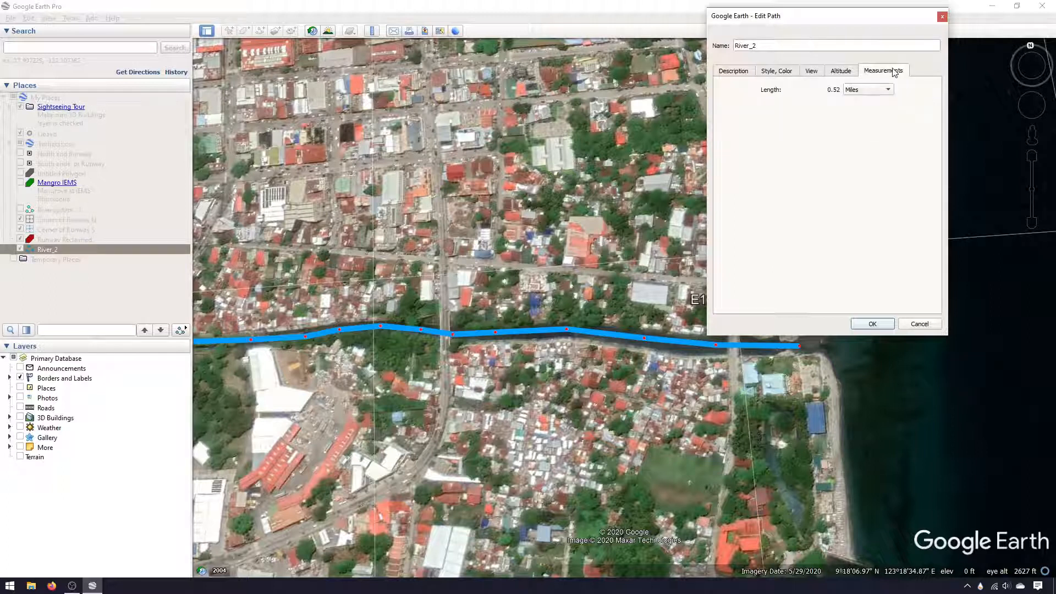
# Display the River_2 path's length in meters and accept the path's edited properties.
pyautogui.click(883, 89)
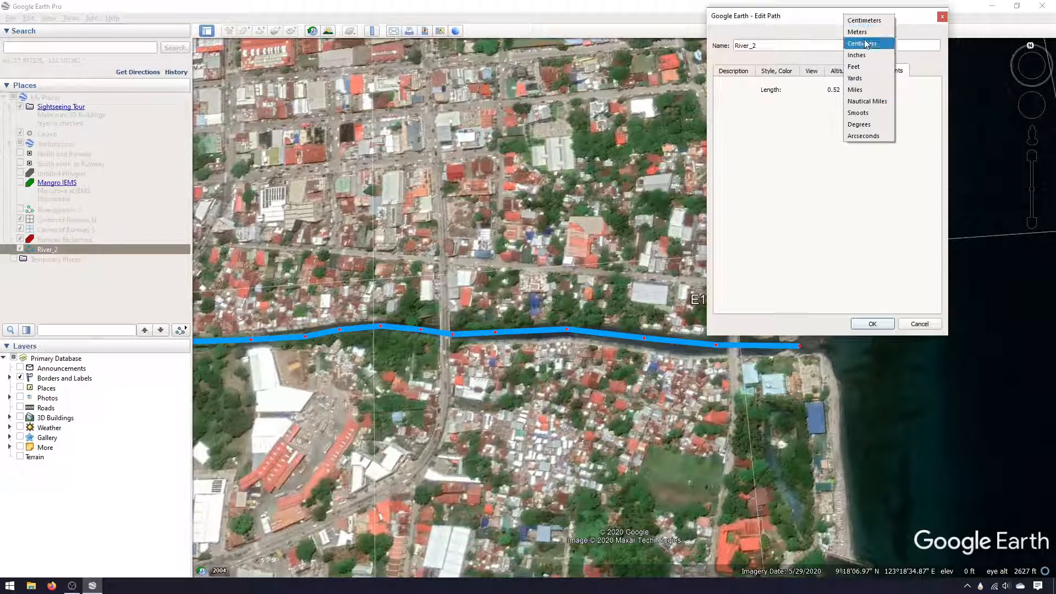
pyautogui.click(864, 32)
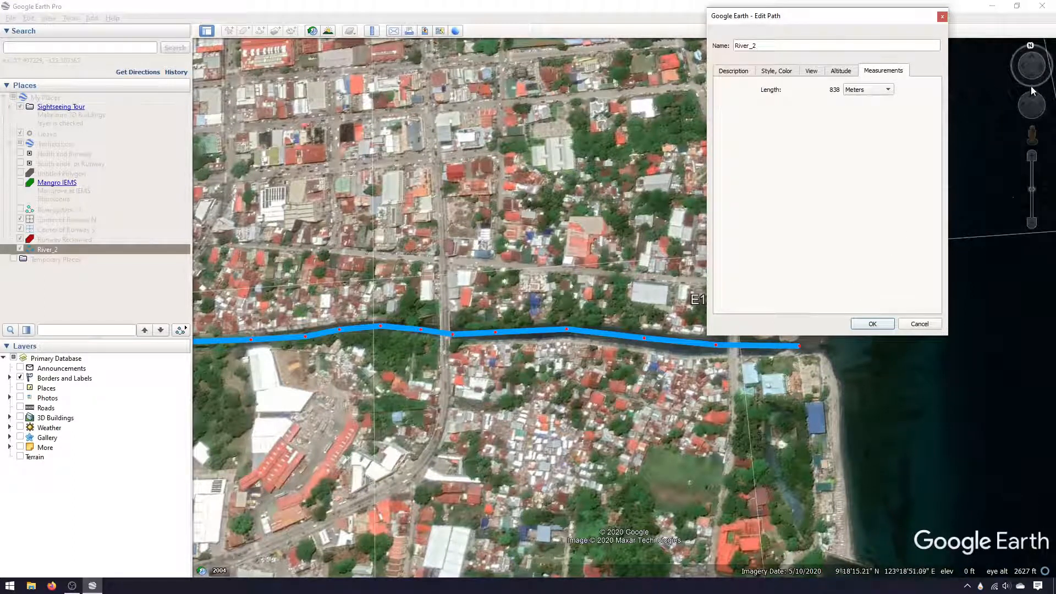
pyautogui.click(1023, 113)
pyautogui.moveTo(1023, 113)
pyautogui.mouseDown()
pyautogui.moveTo(1014, 108)
pyautogui.moveTo(1047, 111)
pyautogui.moveTo(1034, 101)
pyautogui.mouseUp()
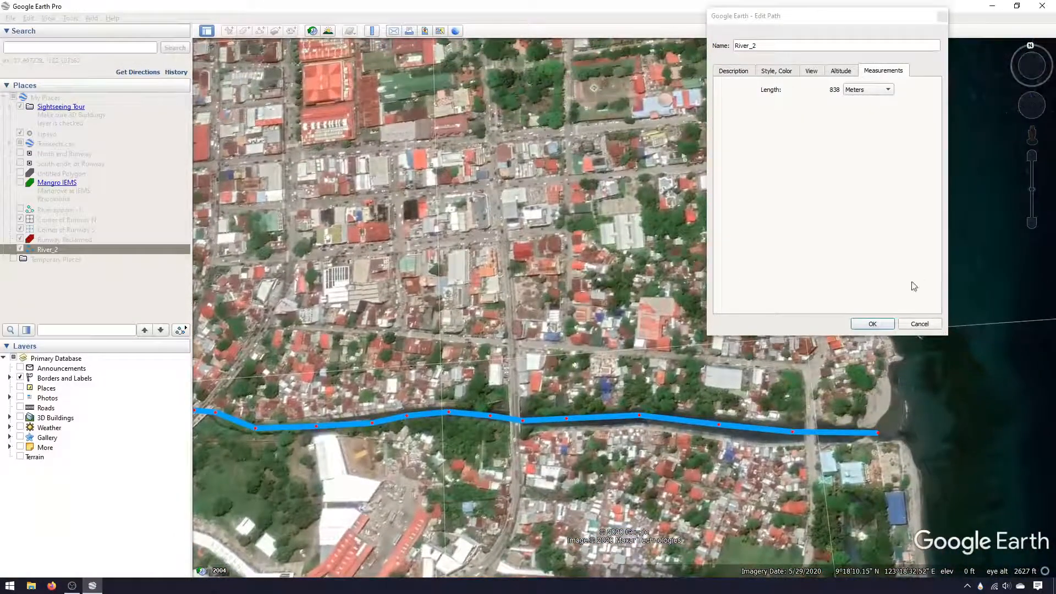
pyautogui.click(888, 323)
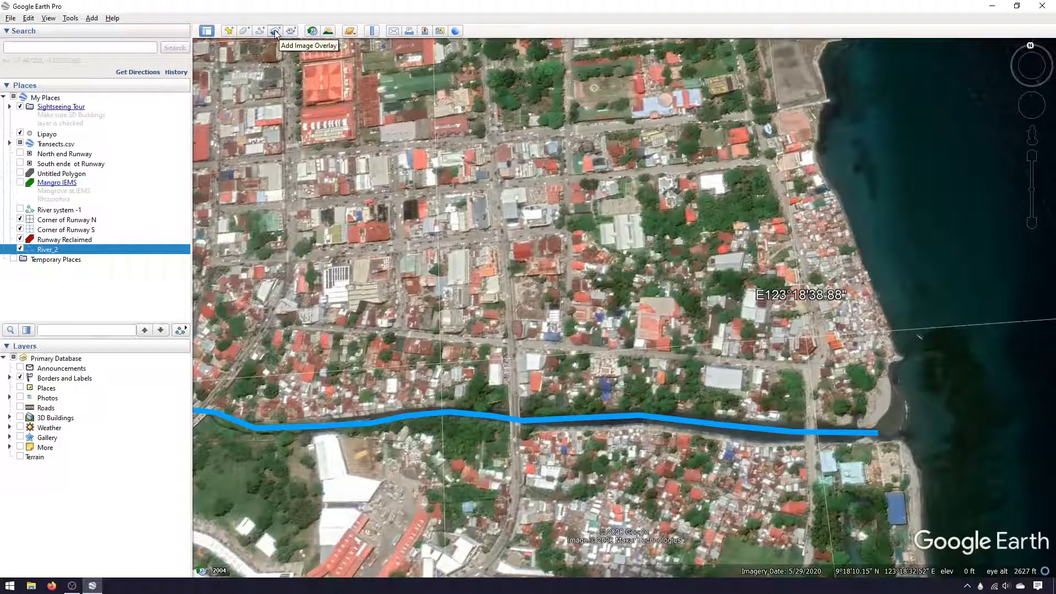
# Turn on historical imagery for the Dumaguete coast and view the waterfront from the reclaimed area to the port.
pyautogui.moveTo(520, 205); pyautogui.dragTo(548, 219)
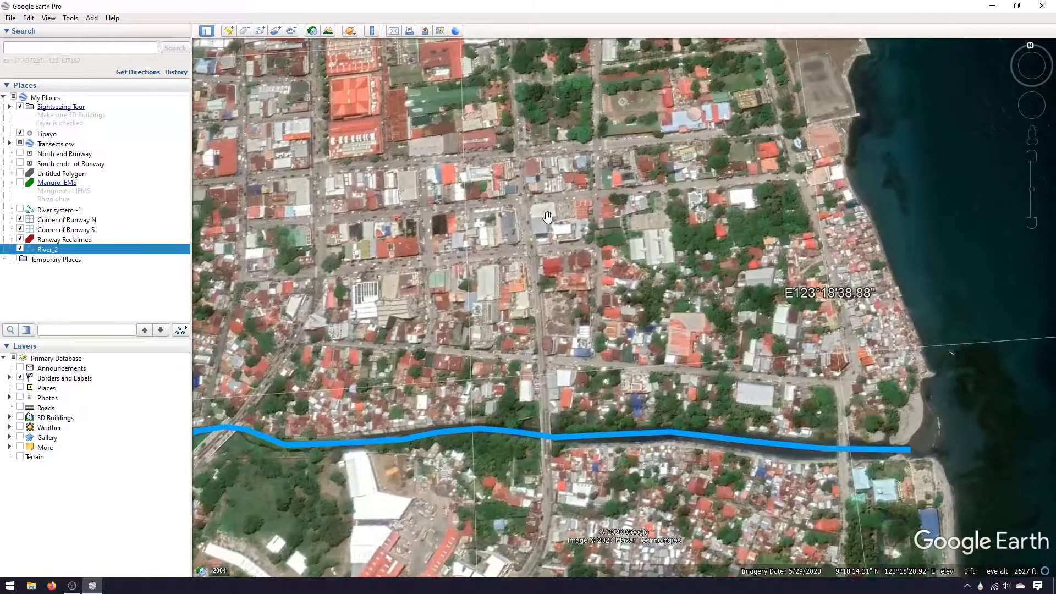
pyautogui.moveTo(589, 246); pyautogui.dragTo(566, 293)
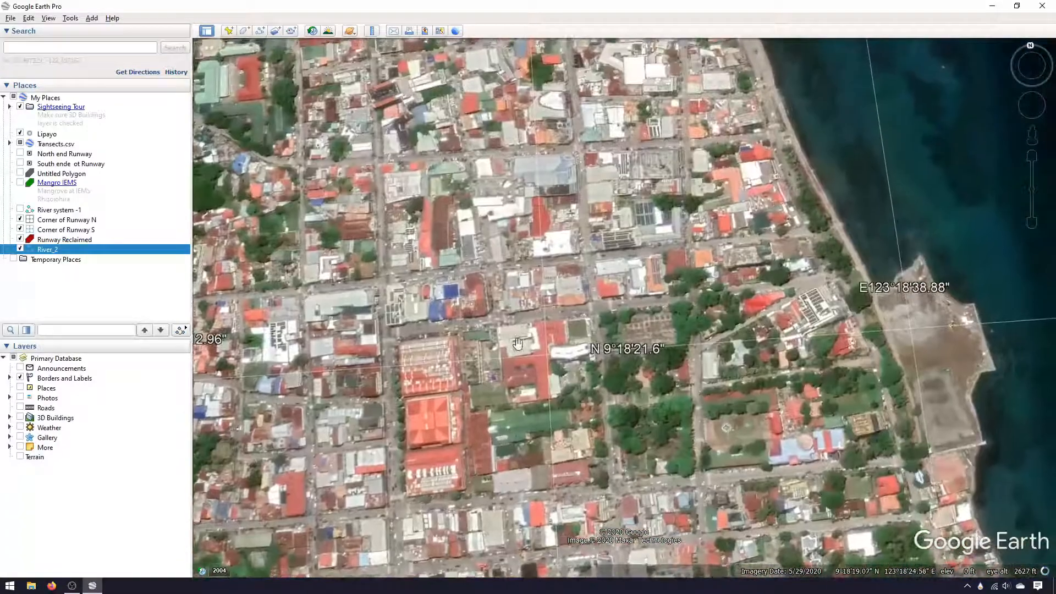
pyautogui.moveTo(518, 343); pyautogui.dragTo(605, 468)
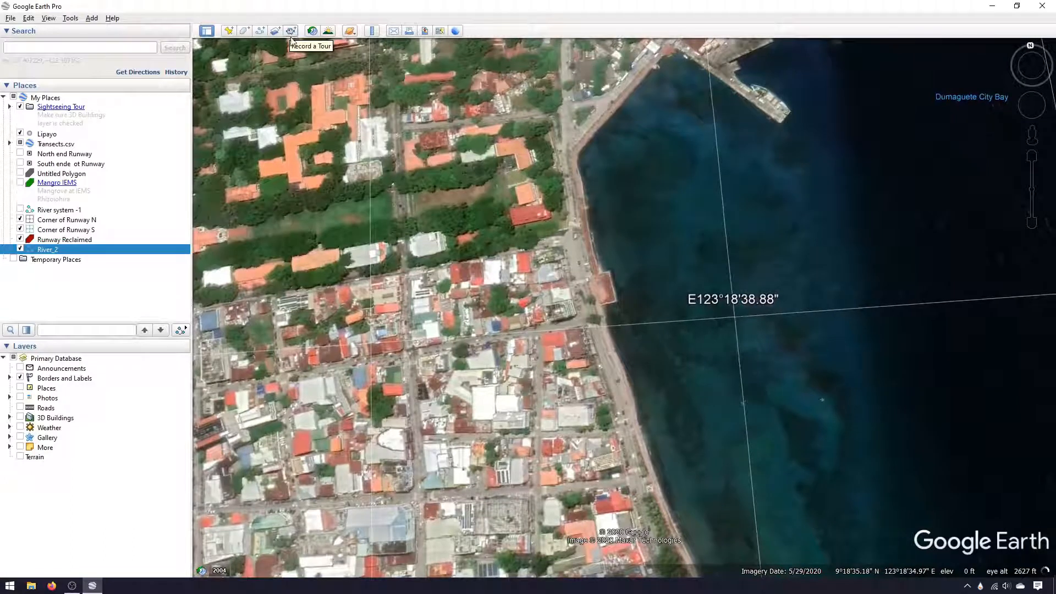
pyautogui.moveTo(330, 49); pyautogui.dragTo(339, 51)
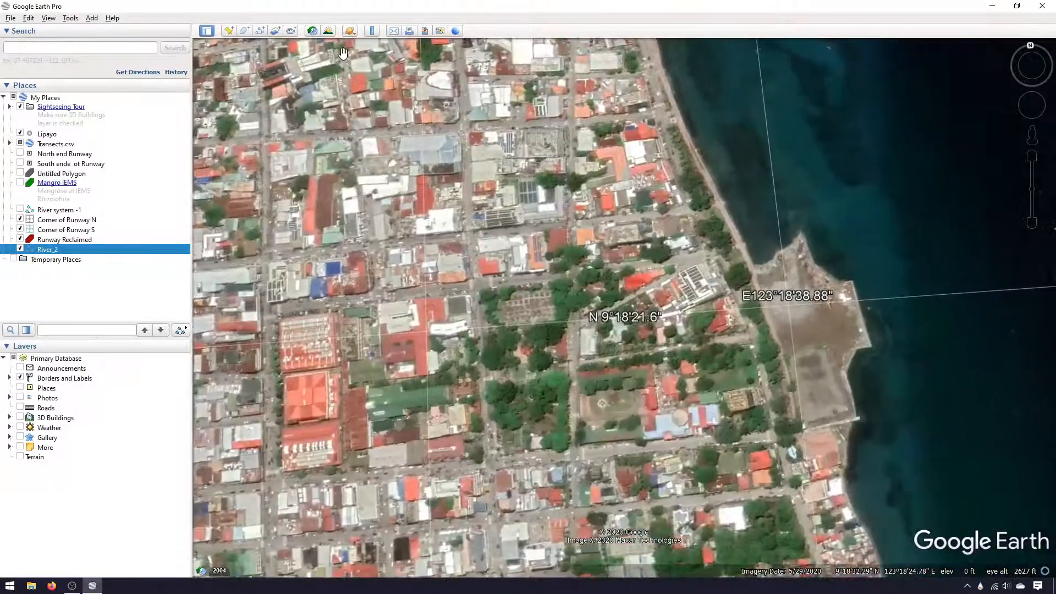
pyautogui.click(311, 31)
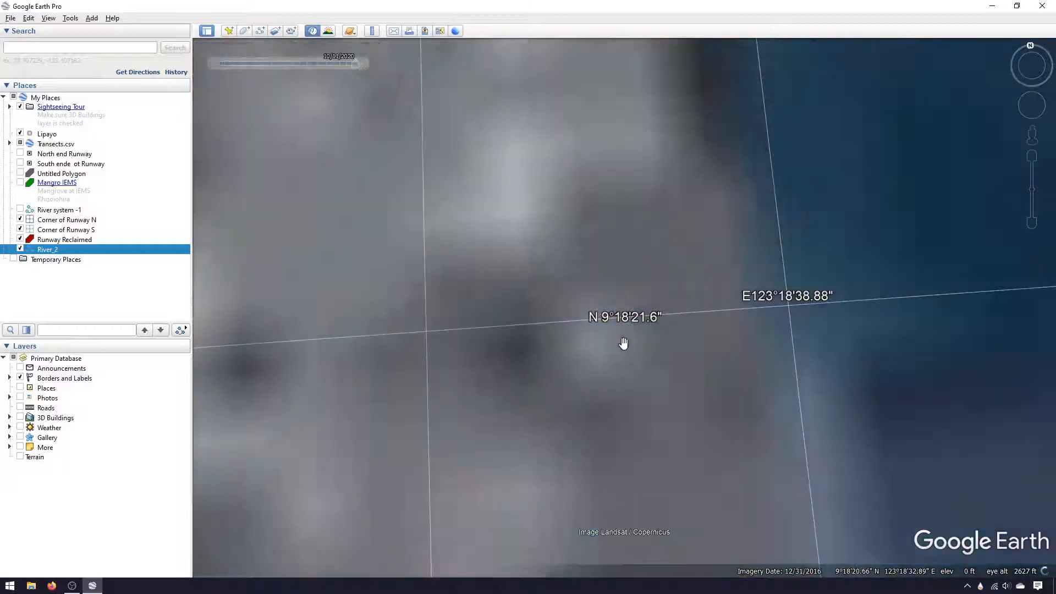
pyautogui.moveTo(640, 335); pyautogui.dragTo(417, 231)
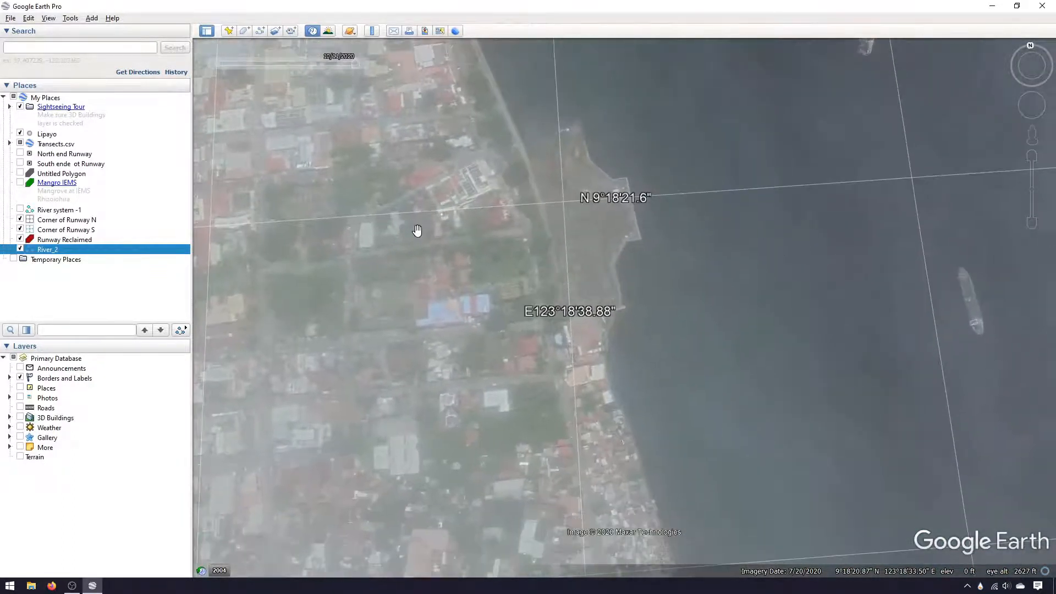
pyautogui.scroll(-1, 417, 230)
pyautogui.scroll(-1, 411, 322)
pyautogui.moveTo(410, 323)
pyautogui.mouseDown()
pyautogui.moveTo(512, 456)
pyautogui.moveTo(418, 330)
pyautogui.mouseUp()
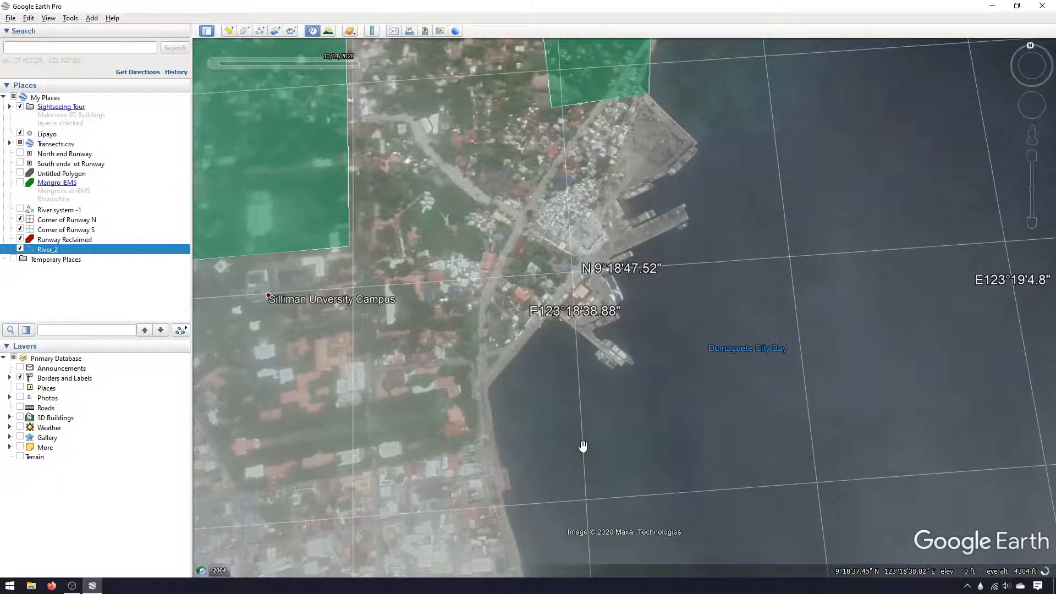
# Set the historical imagery date to 6/13/2010 and examine the shoreline north of the River_2 mouth.
pyautogui.moveTo(355, 63)
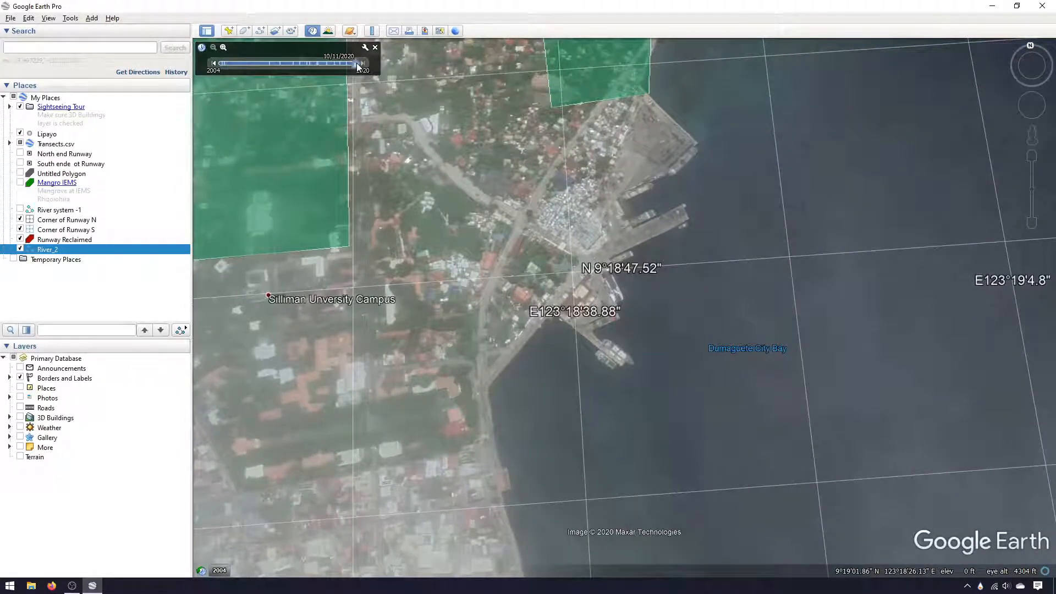
pyautogui.moveTo(329, 56); pyautogui.dragTo(271, 60)
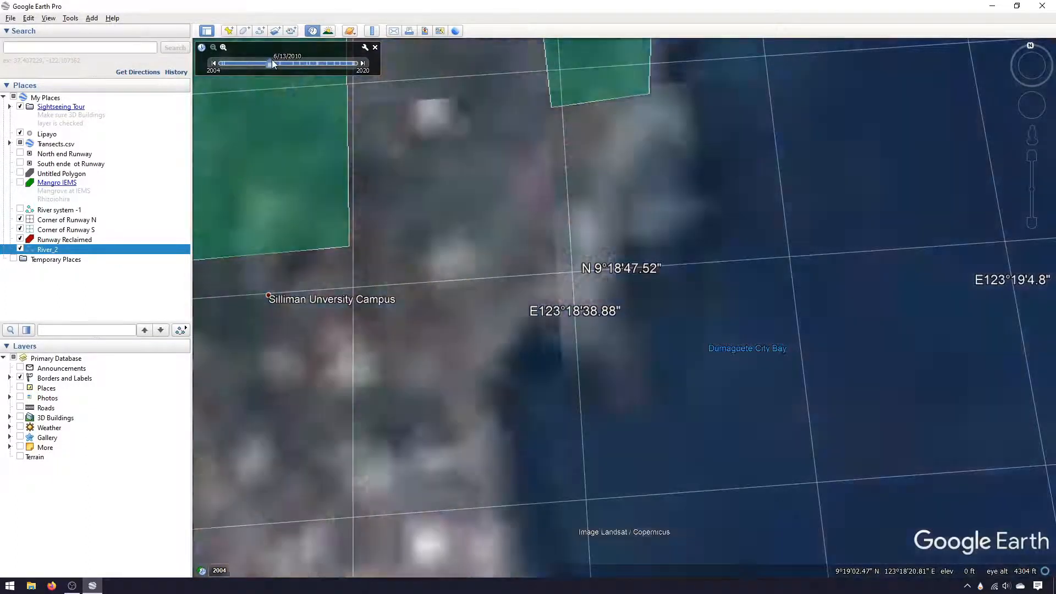
pyautogui.moveTo(478, 503); pyautogui.dragTo(433, 309)
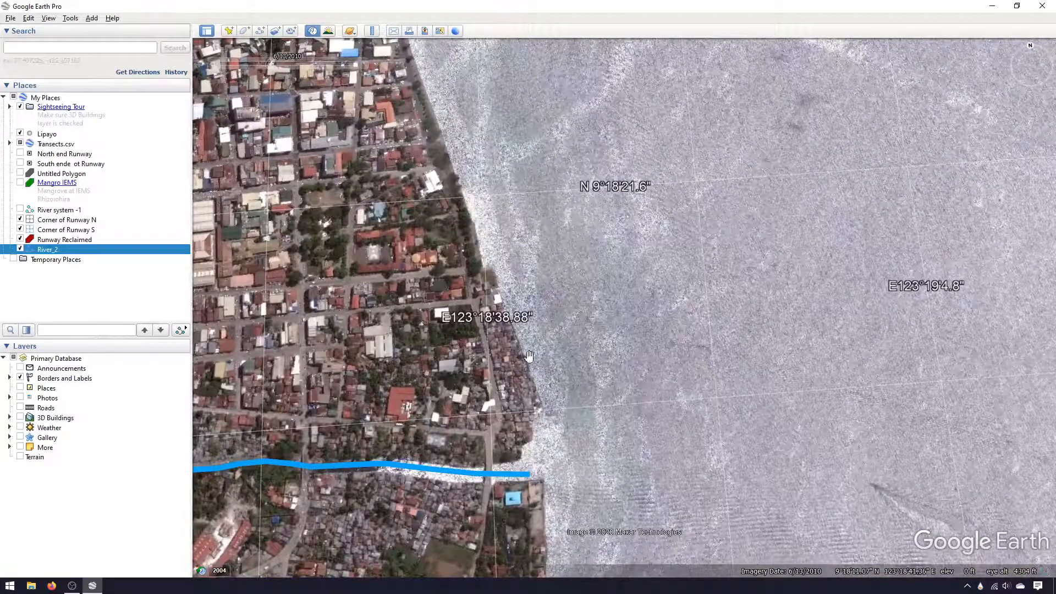
pyautogui.moveTo(514, 311); pyautogui.dragTo(520, 364)
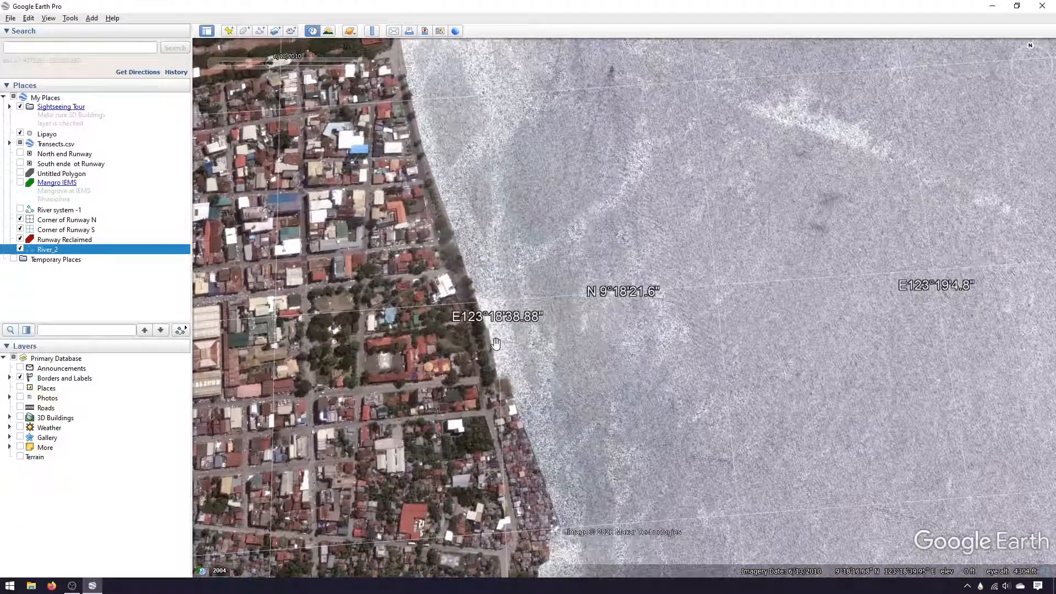
pyautogui.moveTo(310, 69)
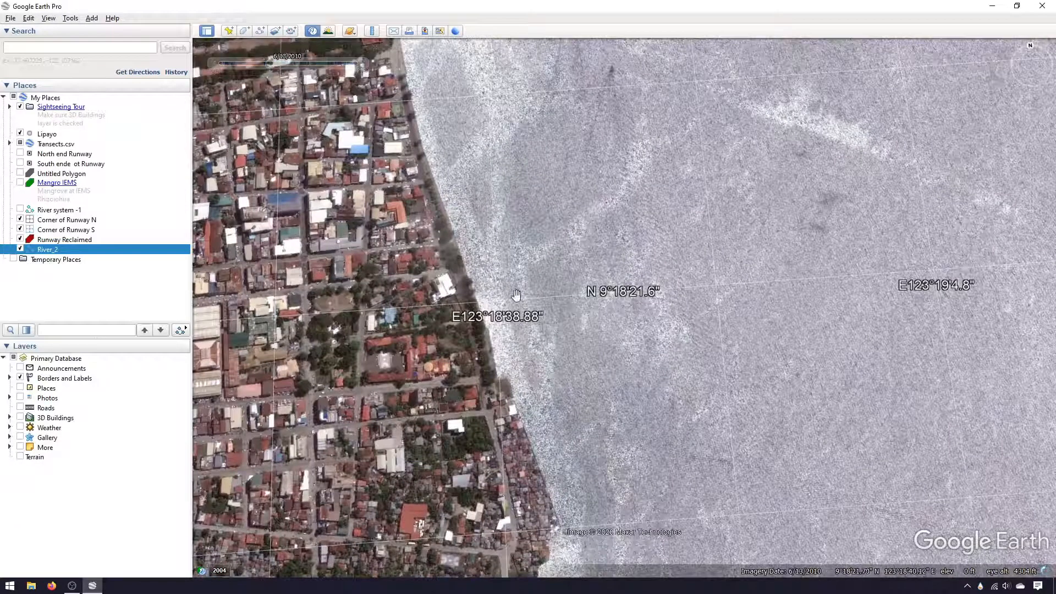
pyautogui.moveTo(274, 65)
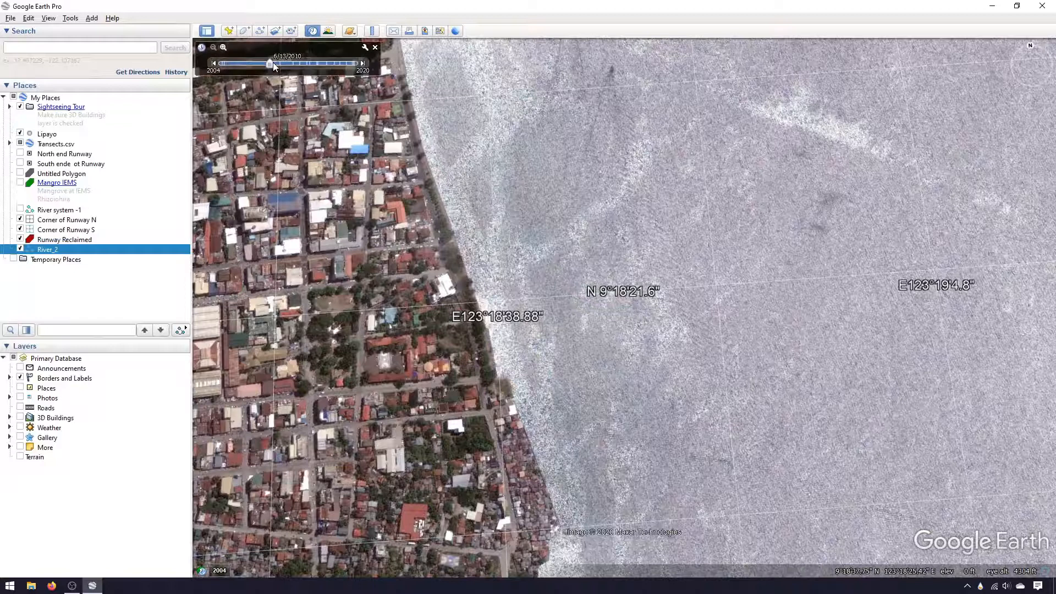
# Compare the shoreline in the 7/20/2020 imagery with the 2/11/2005 imagery.
pyautogui.moveTo(273, 62); pyautogui.dragTo(357, 63)
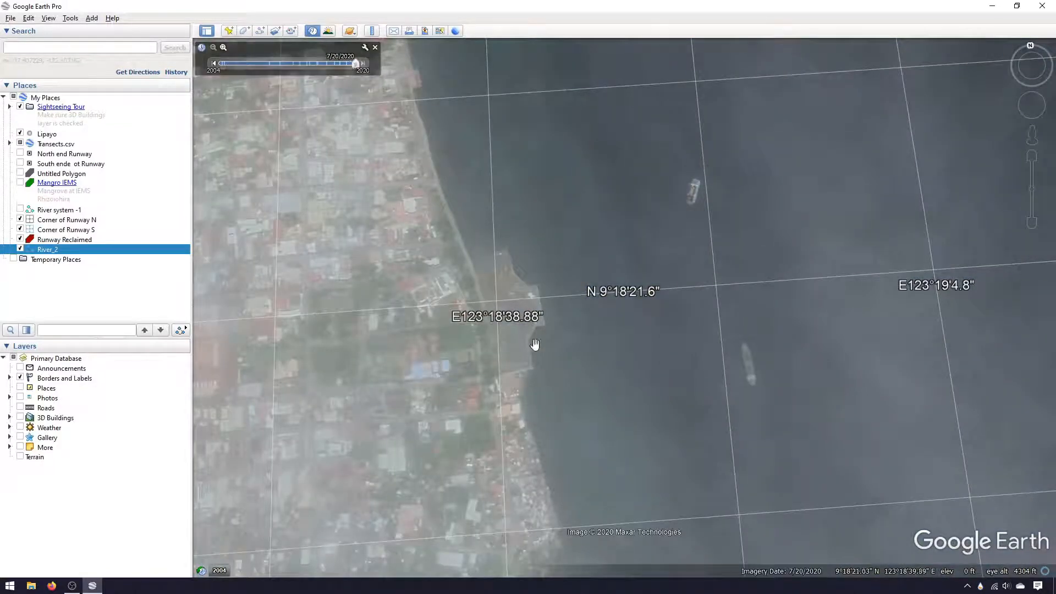
pyautogui.moveTo(358, 67)
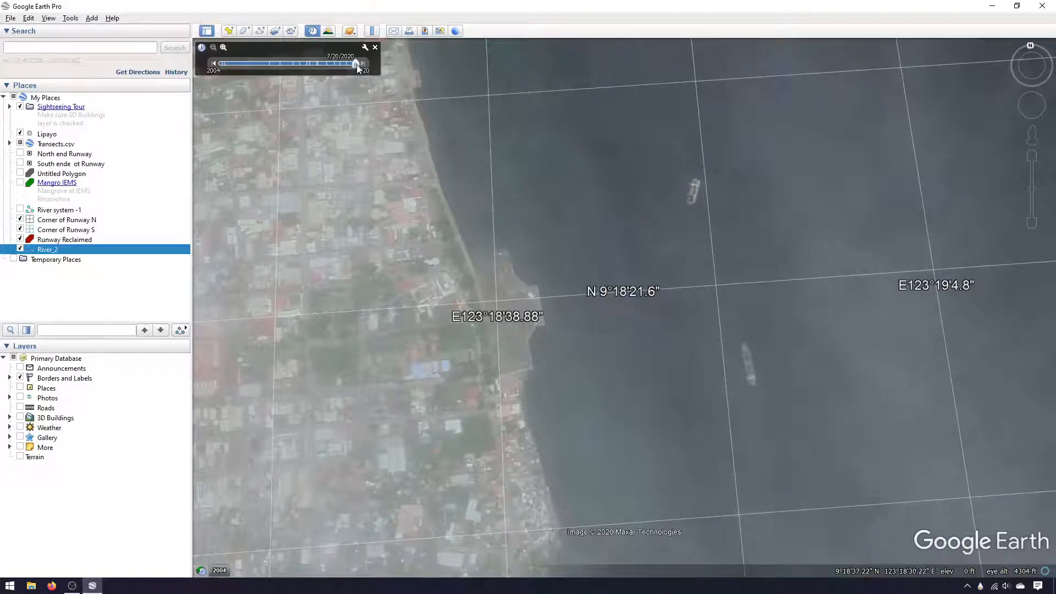
pyautogui.moveTo(306, 63); pyautogui.dragTo(265, 60)
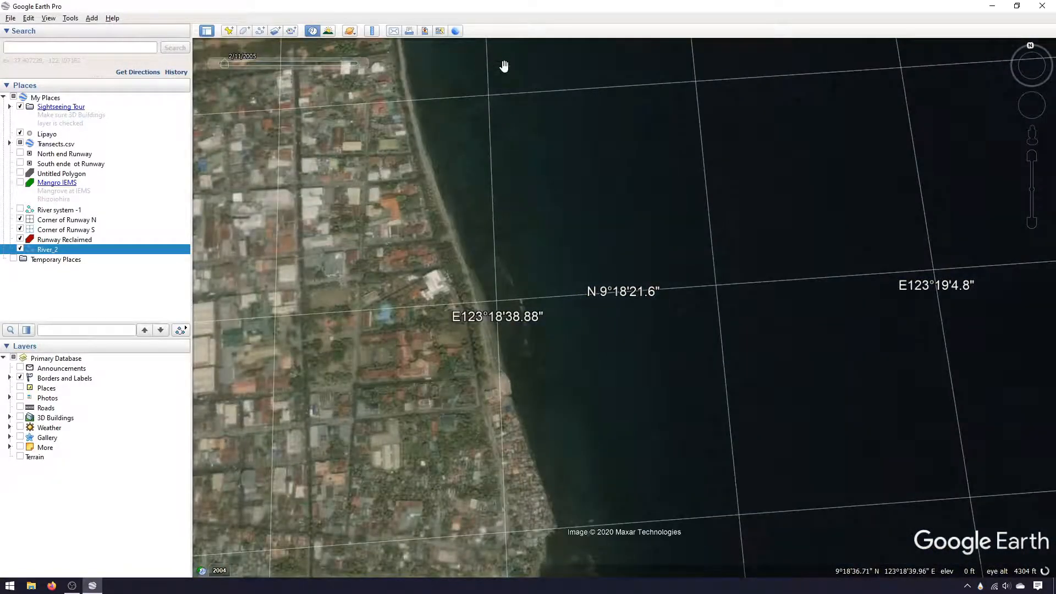
# Examine the 2005 coastline north past the port and back south to the River_2 mouth.
pyautogui.moveTo(503, 57); pyautogui.dragTo(566, 342)
pyautogui.moveTo(564, 70); pyautogui.dragTo(583, 420)
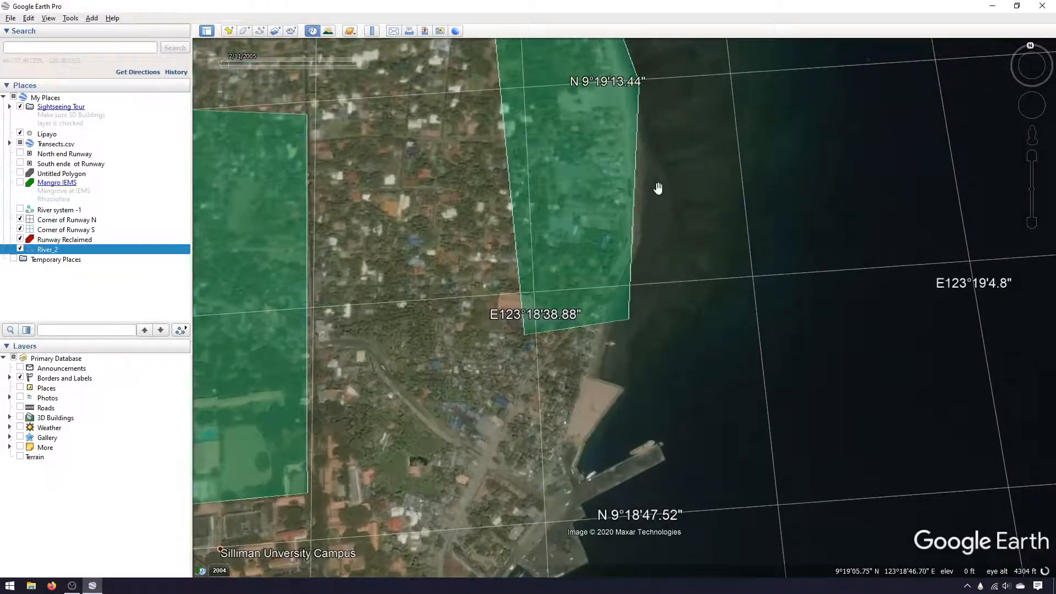
pyautogui.moveTo(653, 183); pyautogui.dragTo(695, 478)
pyautogui.moveTo(622, 164); pyautogui.dragTo(682, 479)
pyautogui.moveTo(588, 67); pyautogui.dragTo(631, 27)
pyautogui.moveTo(719, 381); pyautogui.dragTo(632, 4)
pyautogui.moveTo(770, 554); pyautogui.dragTo(740, 2)
pyautogui.moveTo(833, 448); pyautogui.dragTo(752, 110)
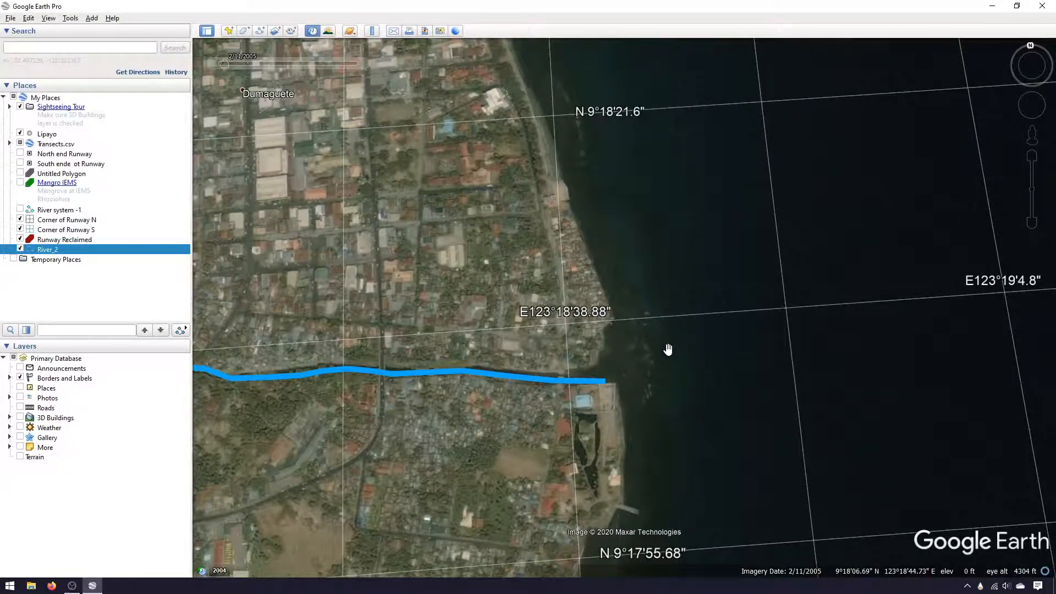
pyautogui.moveTo(641, 361); pyautogui.dragTo(747, 283)
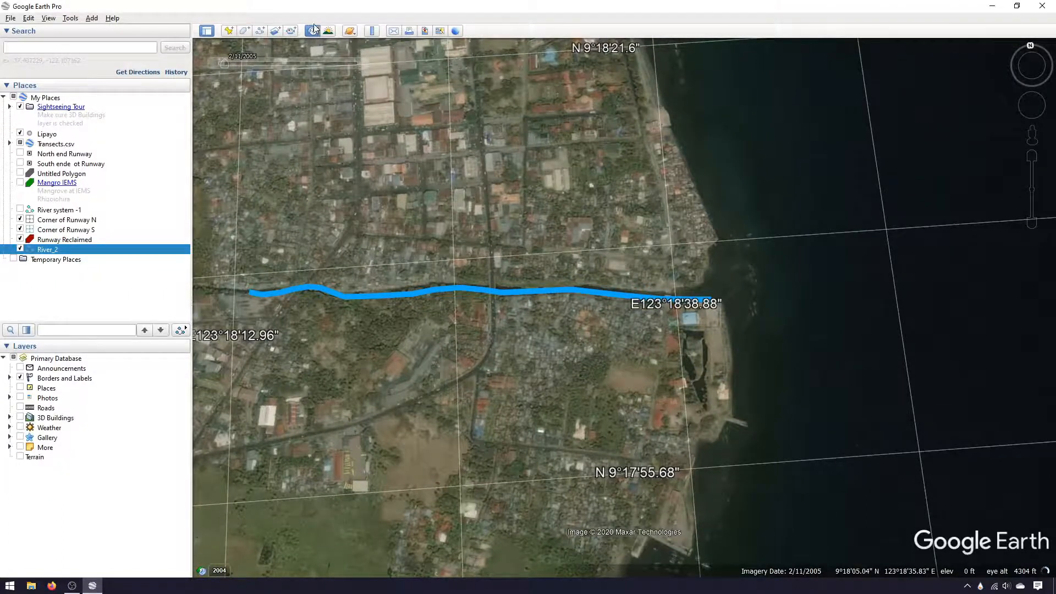
# Turn off historical imagery, and briefly open the Ruler to view its measuring options.
pyautogui.click(314, 31)
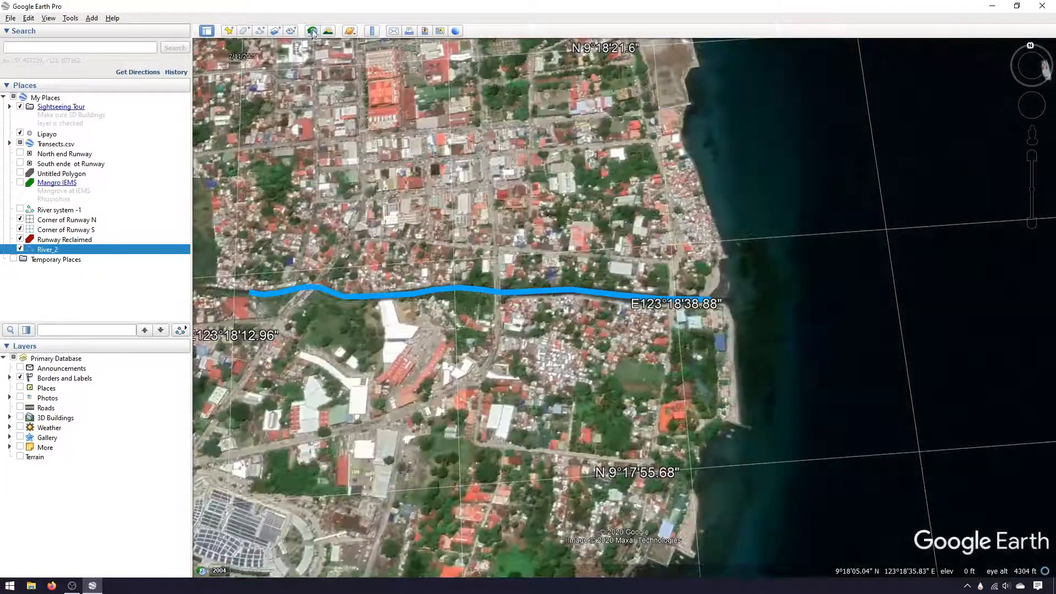
pyautogui.click(372, 31)
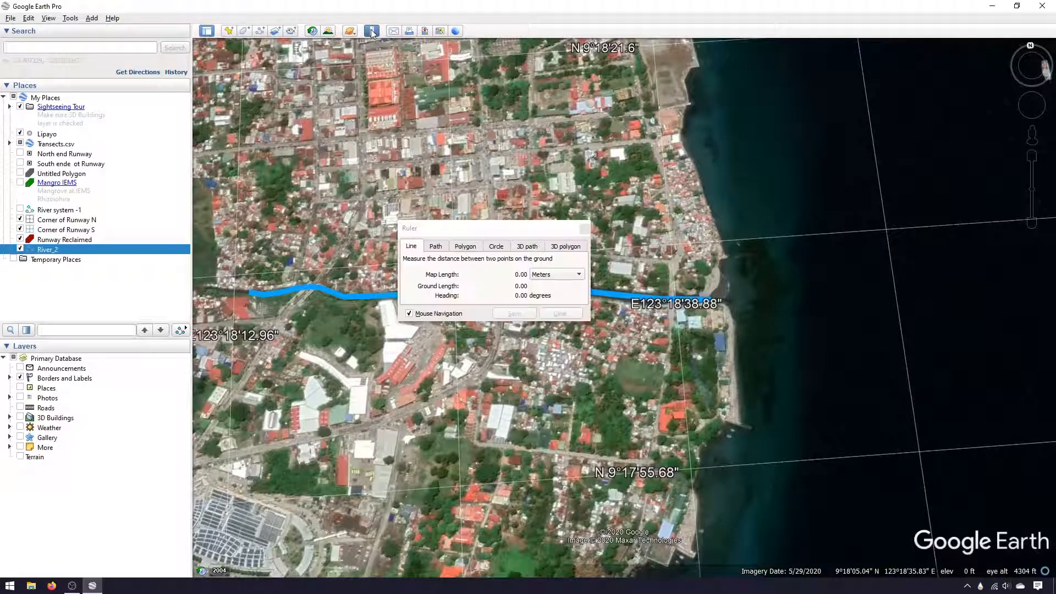
pyautogui.click(585, 229)
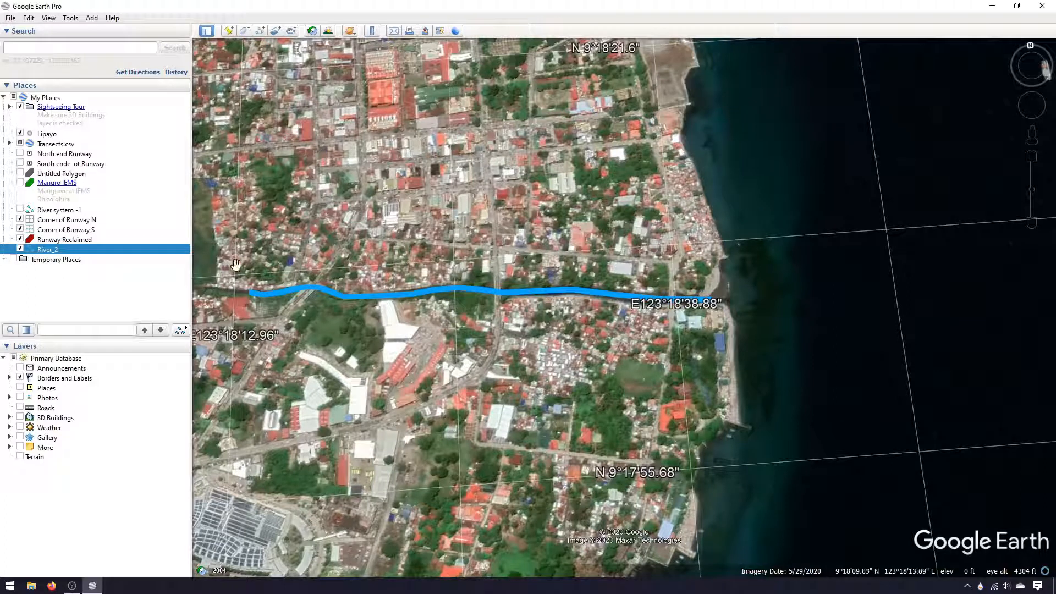
# Show the River system -1 path over River_2 for comparison and hide it again.
pyautogui.moveTo(513, 379); pyautogui.dragTo(538, 442)
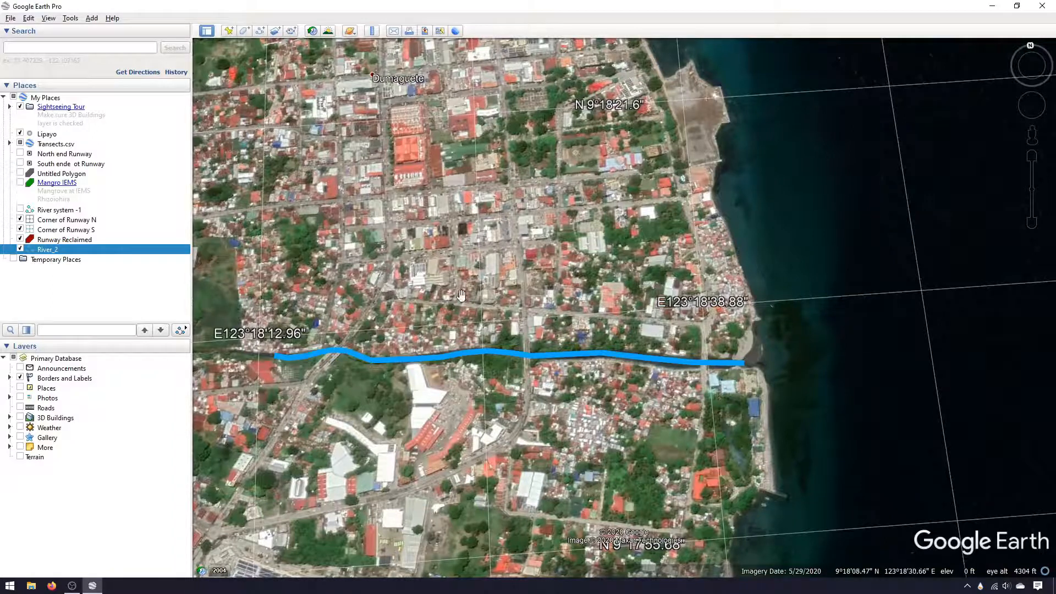
pyautogui.moveTo(413, 246); pyautogui.dragTo(483, 391)
pyautogui.doubleClick(83, 250)
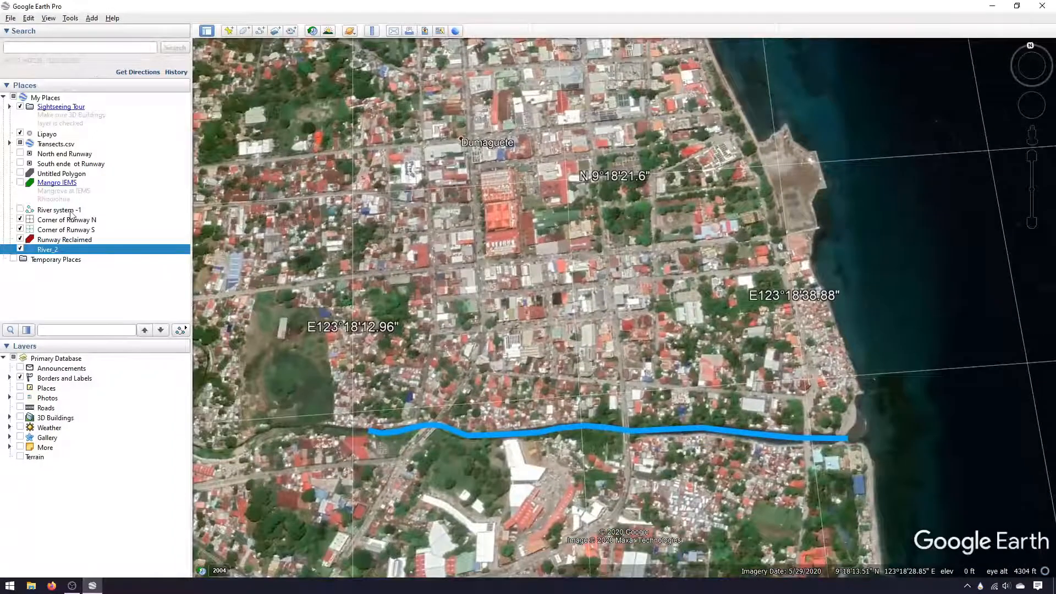
pyautogui.rightClick(71, 213)
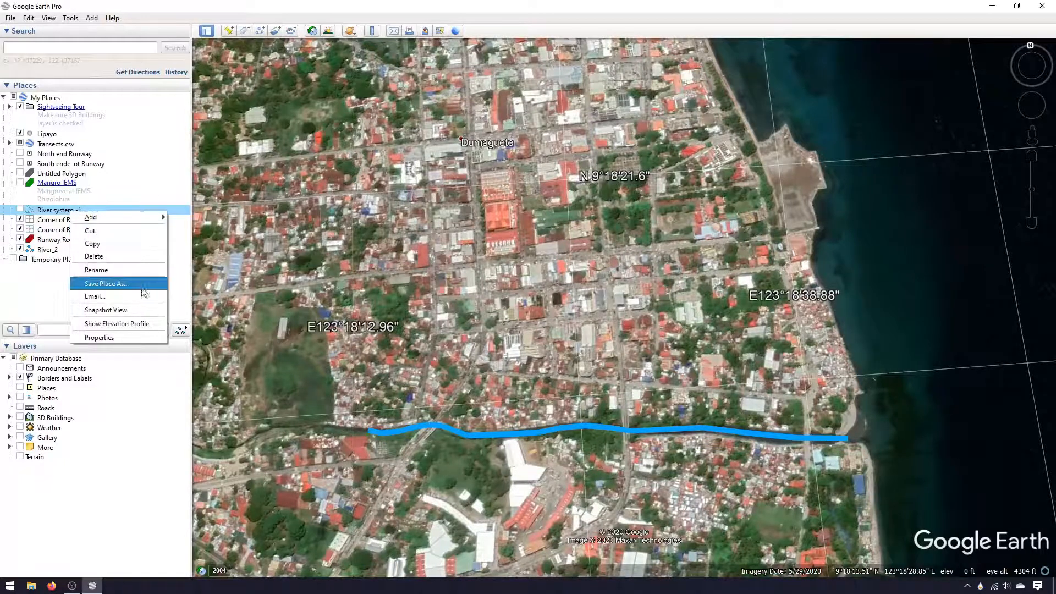
pyautogui.click(64, 283)
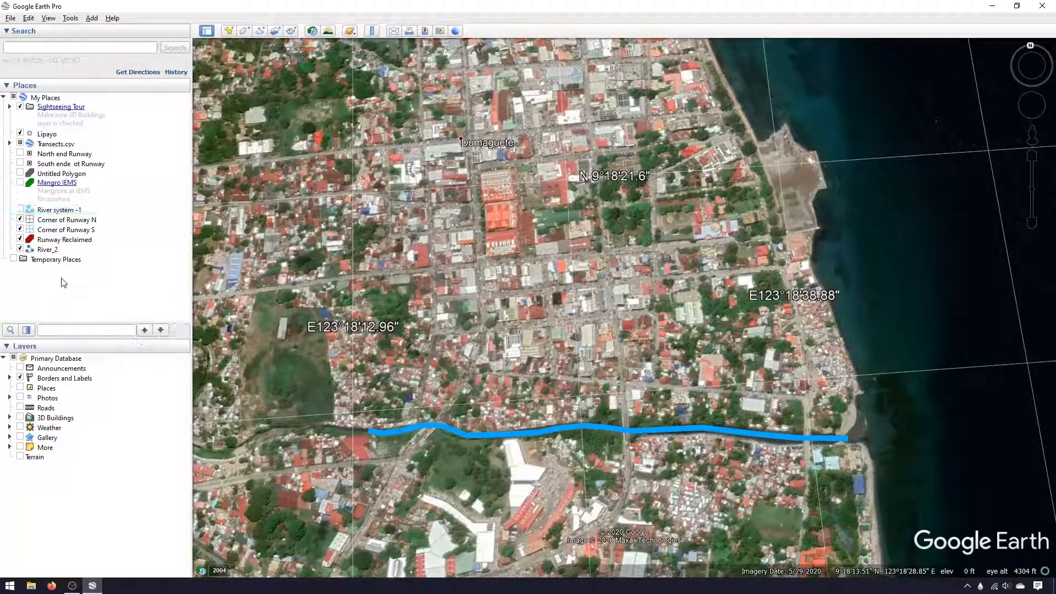
pyautogui.click(22, 204)
pyautogui.click(20, 210)
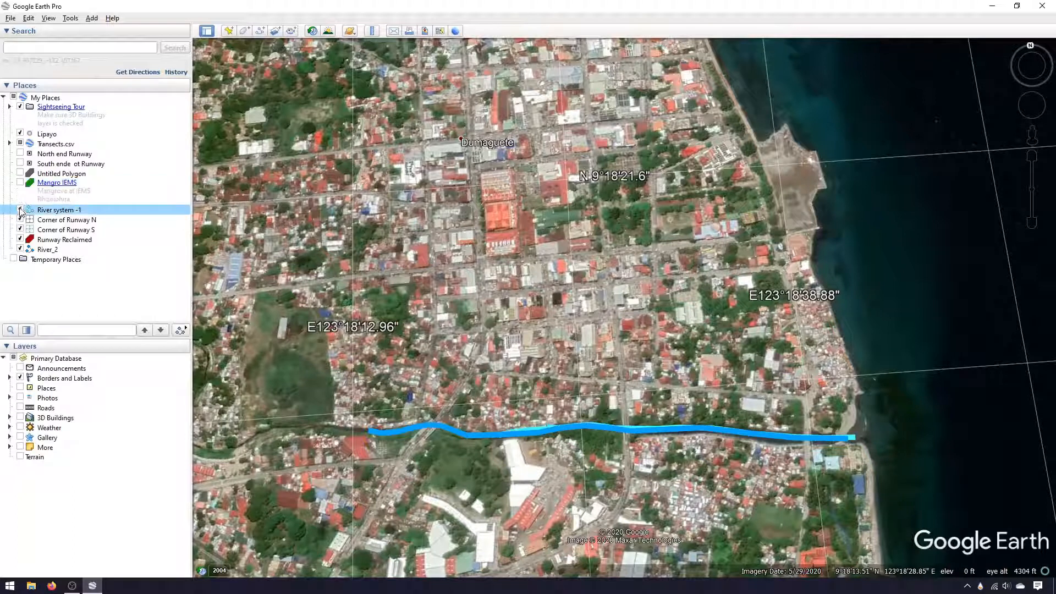
pyautogui.click(20, 210)
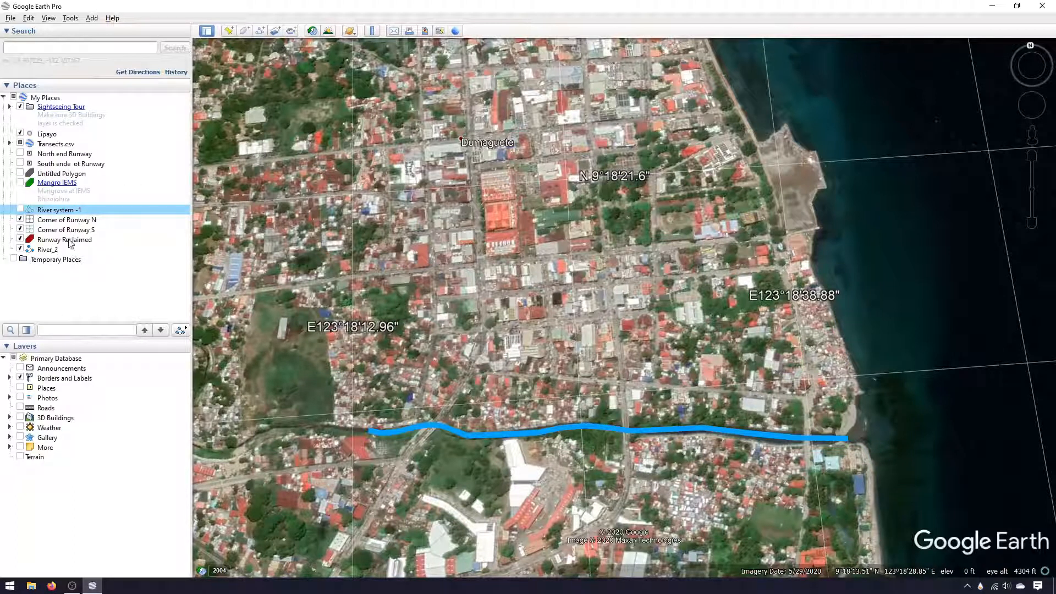
# Save the River_2 path as a KMZ file named River_2 in the KMZ_Bantayan folder.
pyautogui.click(52, 252)
pyautogui.rightClick(52, 251)
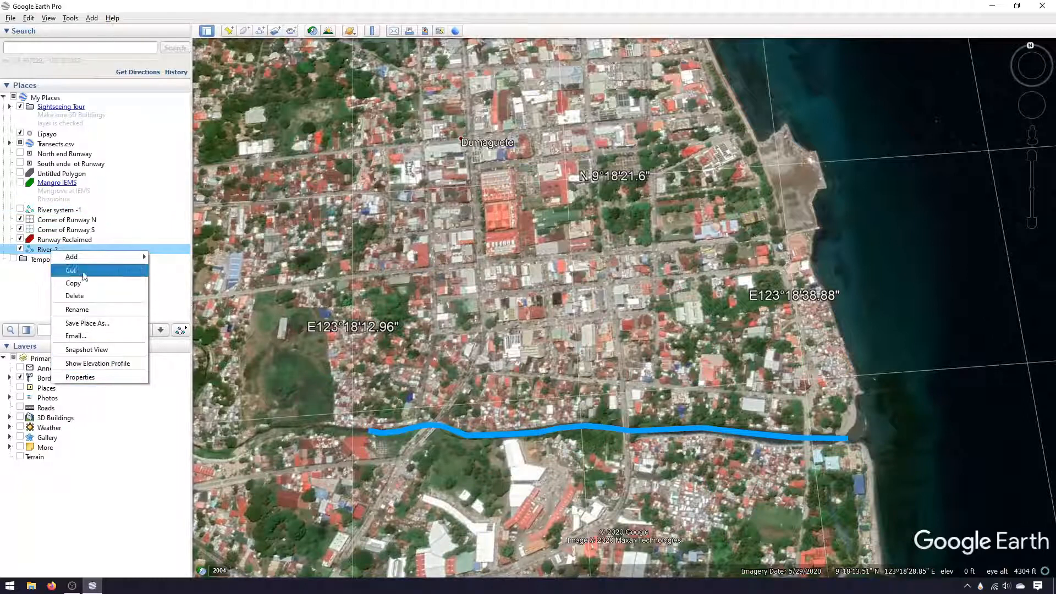
pyautogui.click(87, 322)
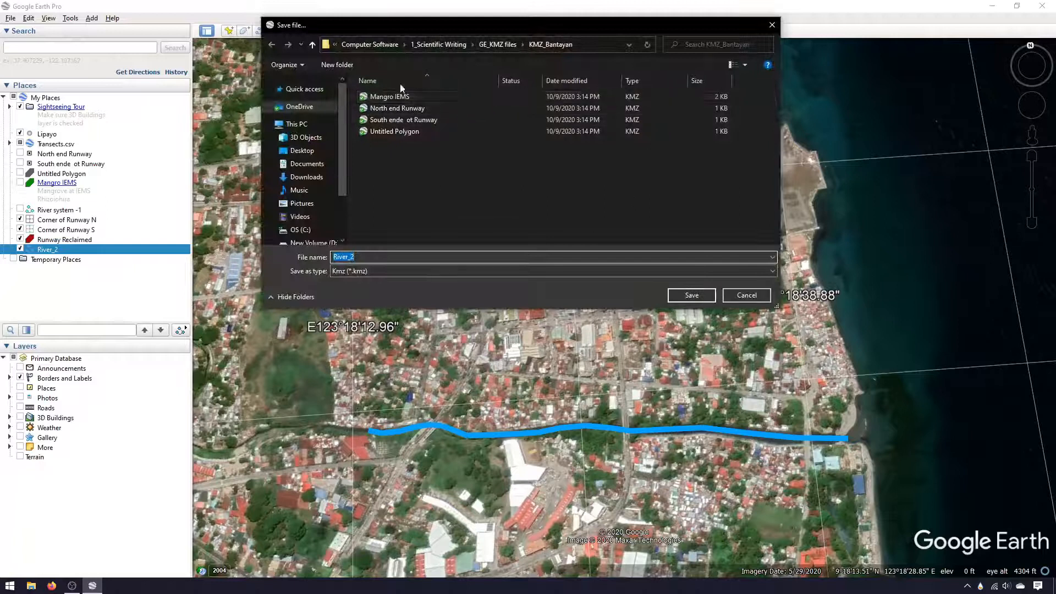
pyautogui.click(381, 272)
pyautogui.click(449, 194)
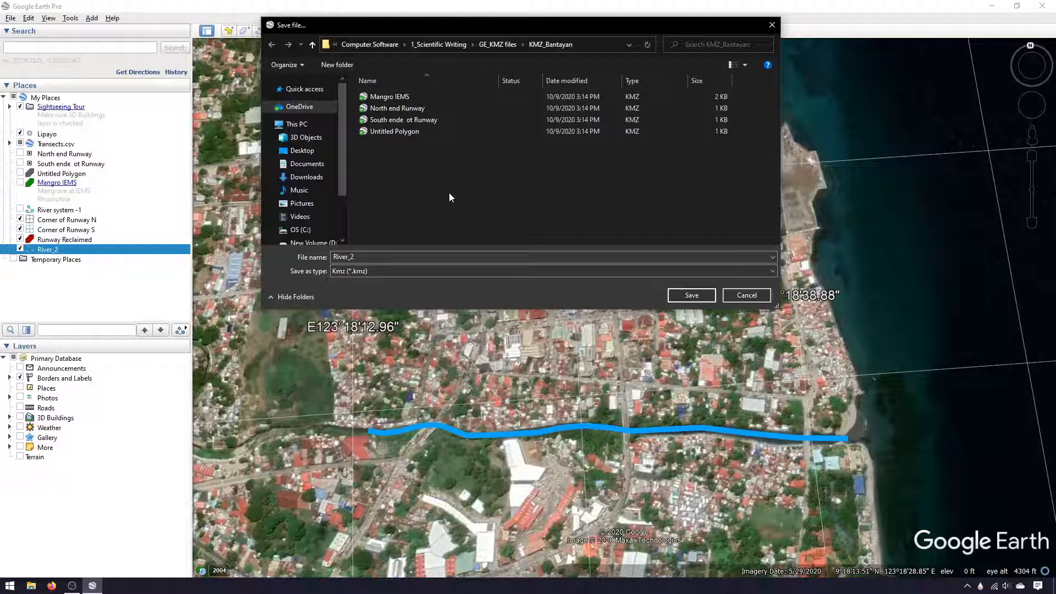
pyautogui.click(691, 295)
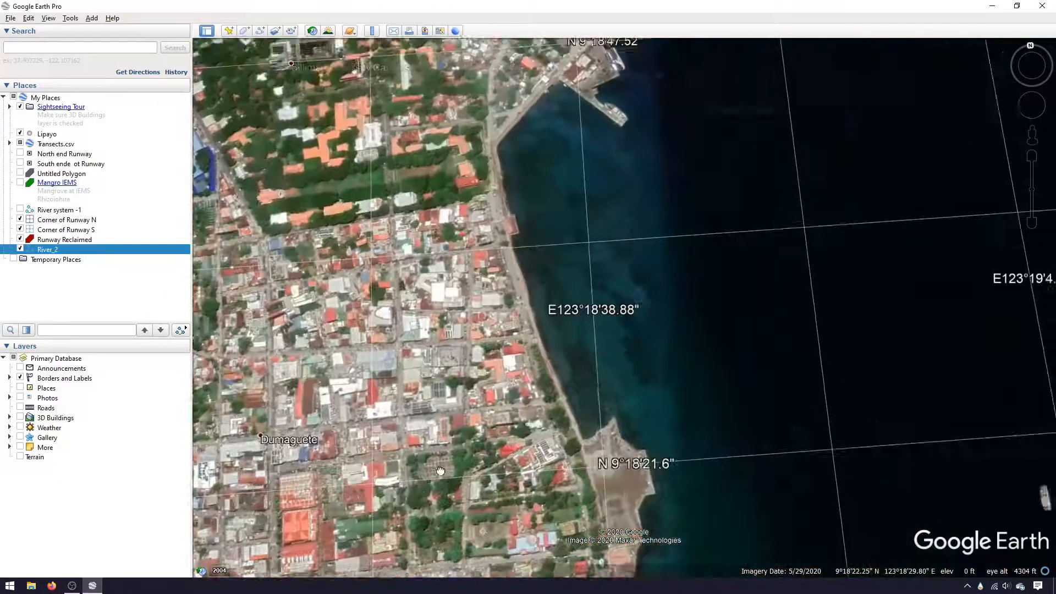
# Examine the coastline from Dumaguete north past the port up to the reclaimed runway end.
pyautogui.moveTo(440, 471); pyautogui.dragTo(462, 575)
pyautogui.moveTo(385, 236); pyautogui.dragTo(355, 586)
pyautogui.moveTo(471, 326); pyautogui.dragTo(405, 454)
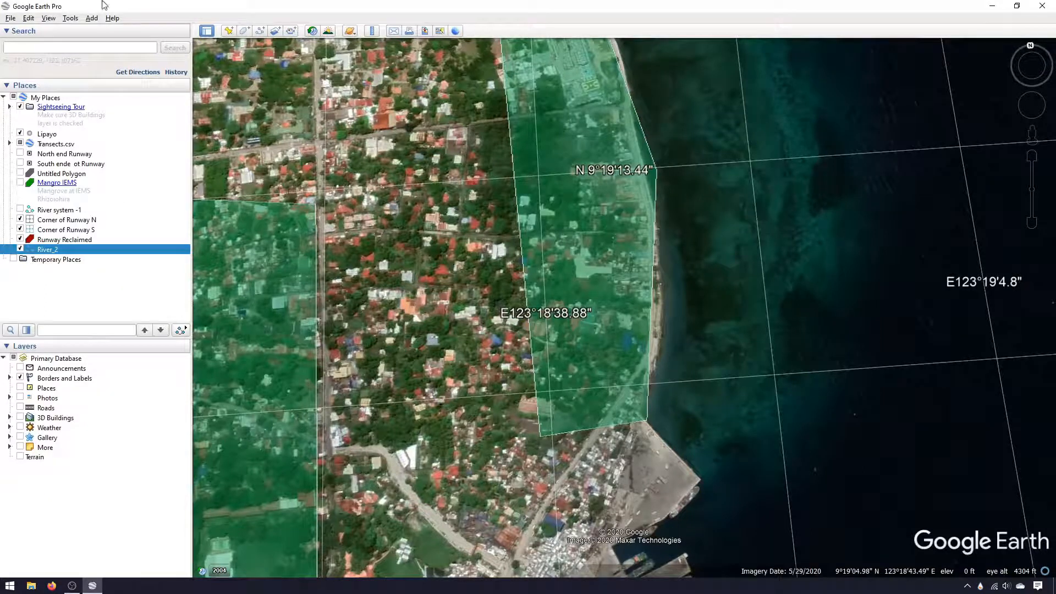
pyautogui.click(9, 19)
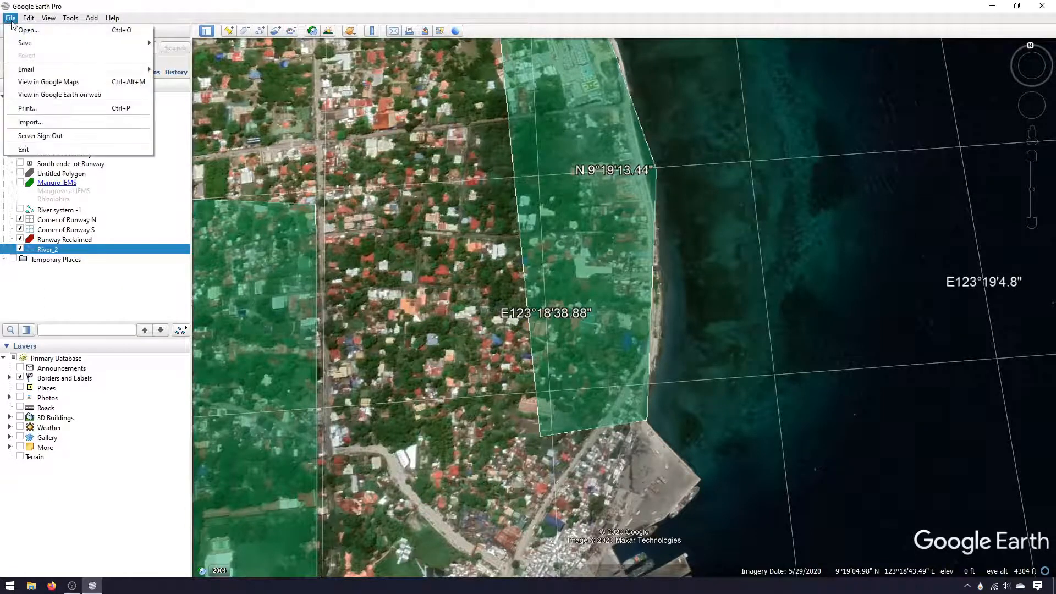
pyautogui.moveTo(28, 21)
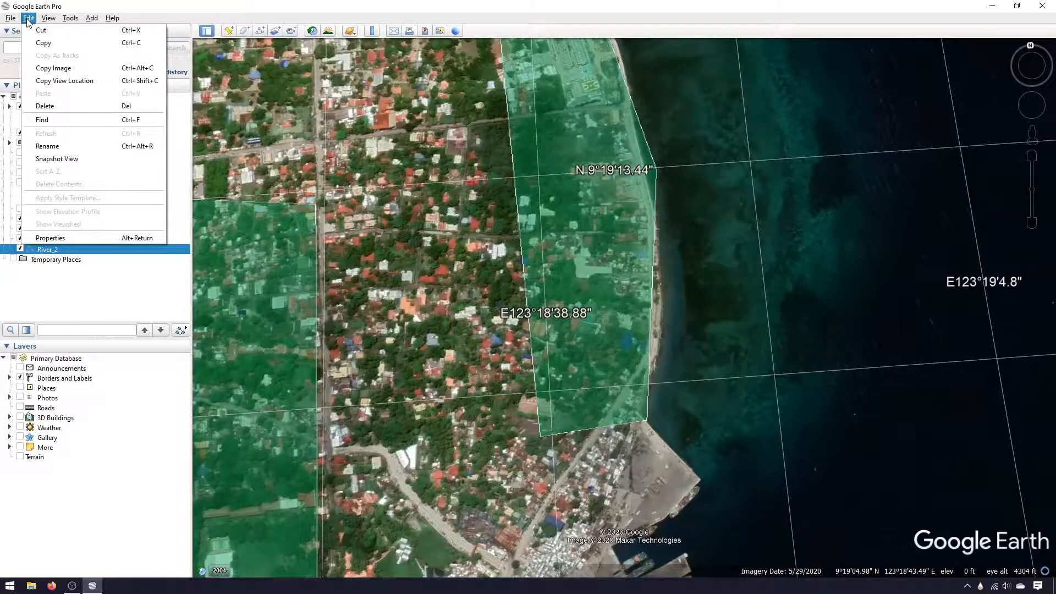
pyautogui.moveTo(445, 150); pyautogui.dragTo(396, 543)
pyautogui.moveTo(322, 248); pyautogui.dragTo(380, 591)
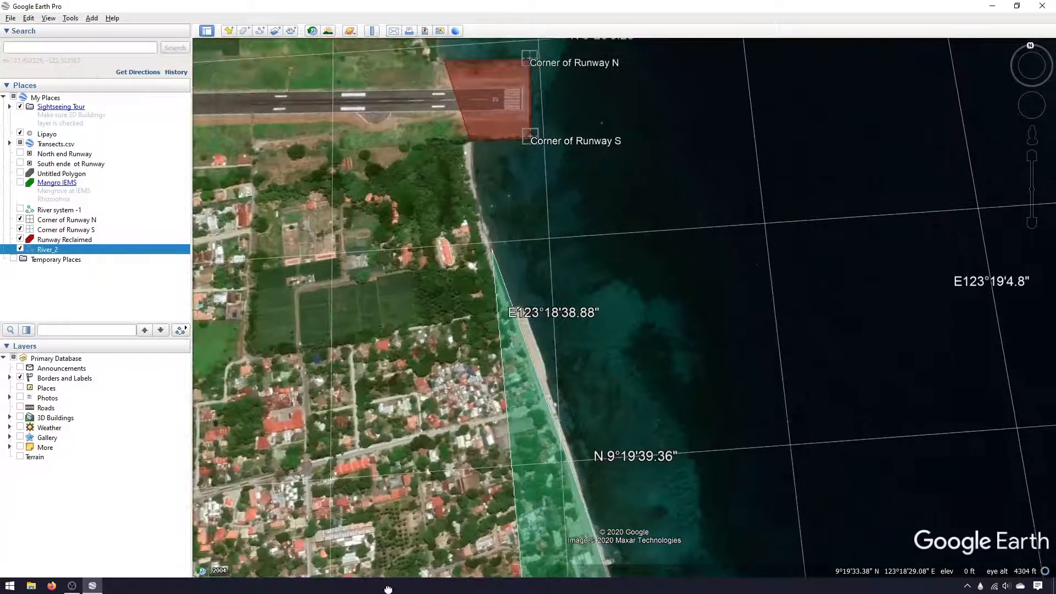
pyautogui.moveTo(369, 278); pyautogui.dragTo(390, 471)
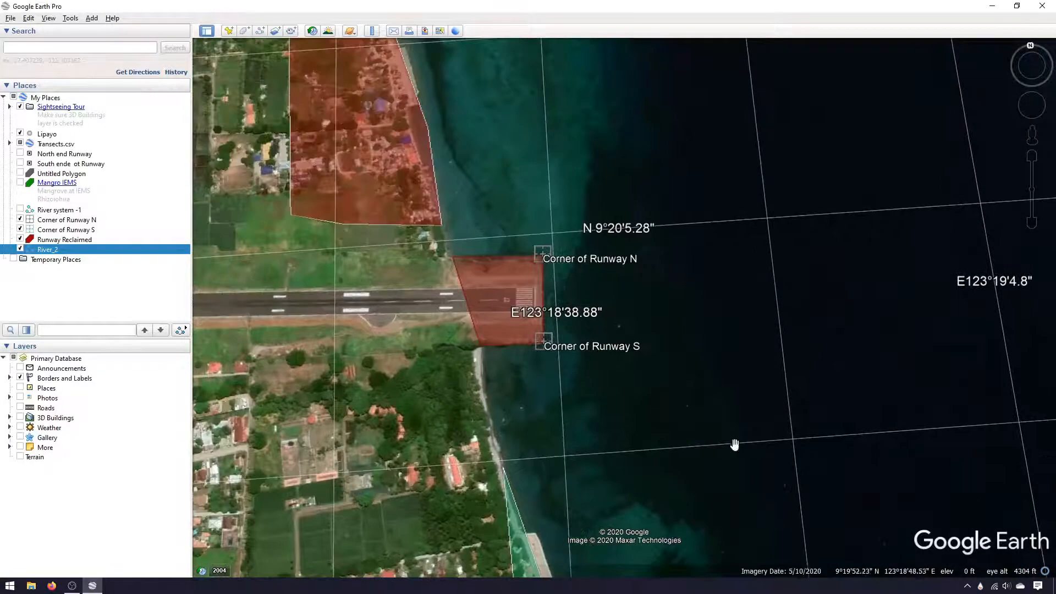
# Start a data import and browse to the Buildings folder under Documents, 1_Marine Biology, Mapping, IEMS Mapping.
pyautogui.click(11, 18)
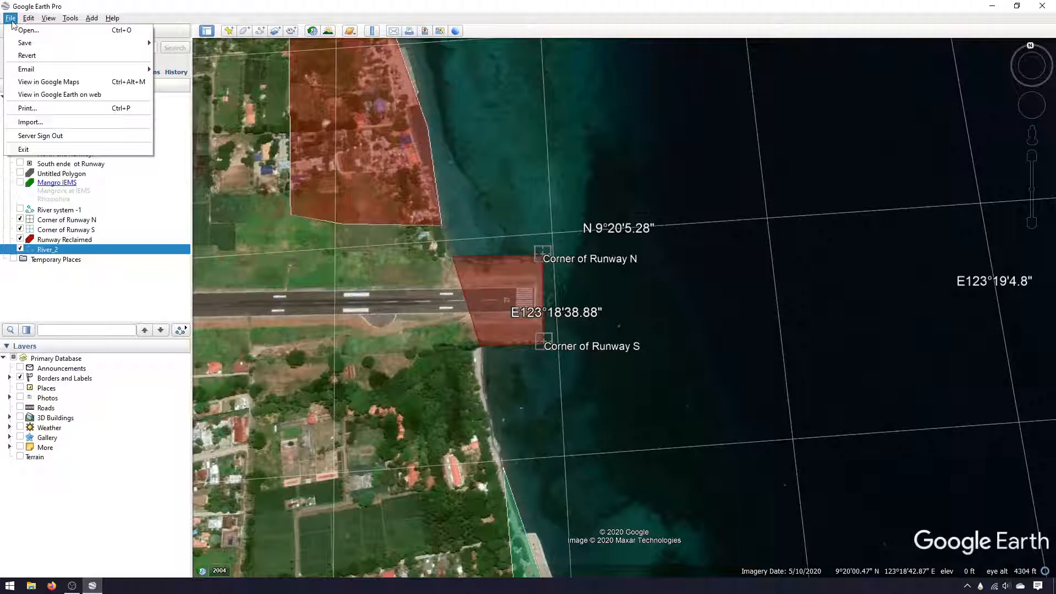
pyautogui.click(31, 122)
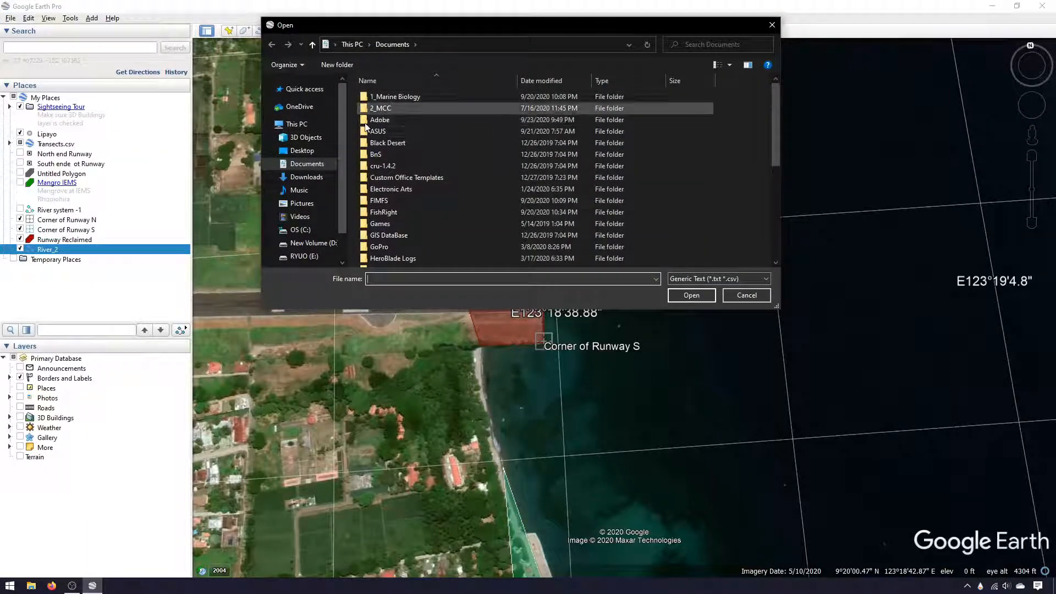
pyautogui.click(427, 92)
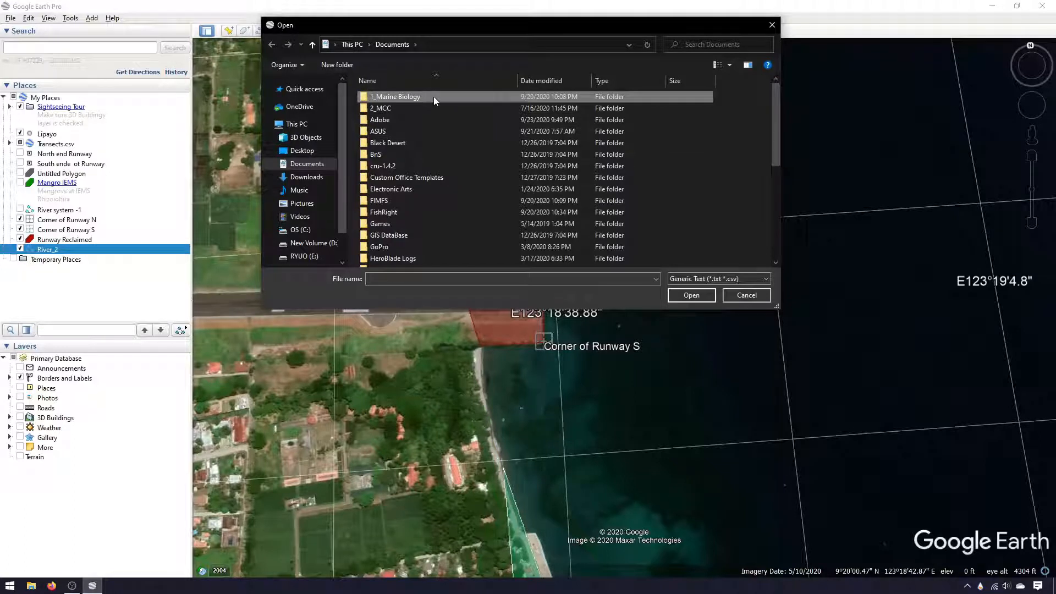
pyautogui.doubleClick(433, 96)
pyautogui.scroll(-1, 454, 149)
pyautogui.doubleClick(387, 203)
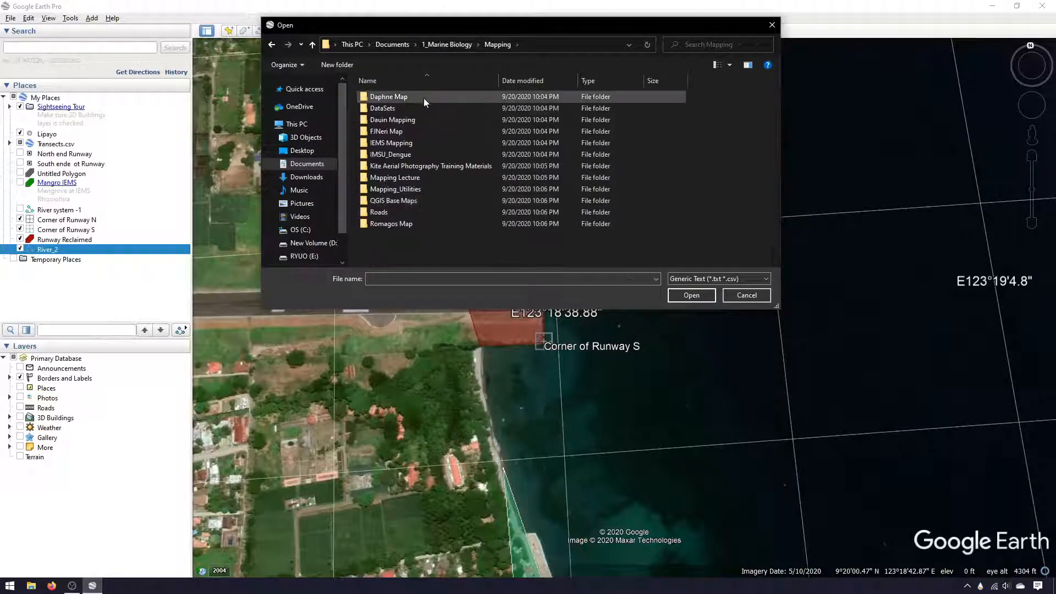
pyautogui.doubleClick(415, 144)
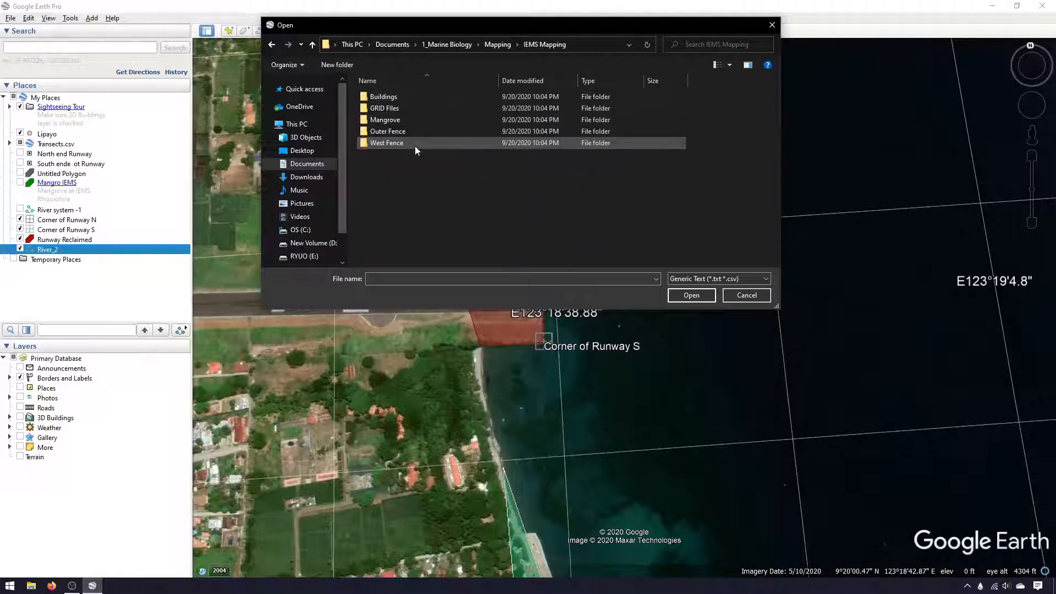
pyautogui.doubleClick(418, 98)
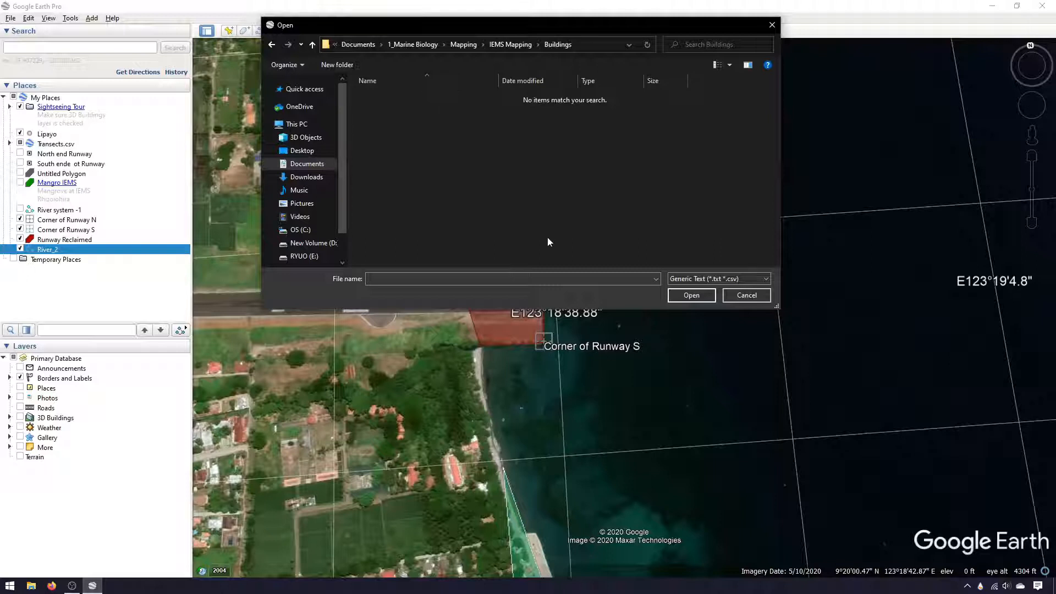
# Review the importable file formats and set the file type filter to All files (*.*).
pyautogui.click(699, 279)
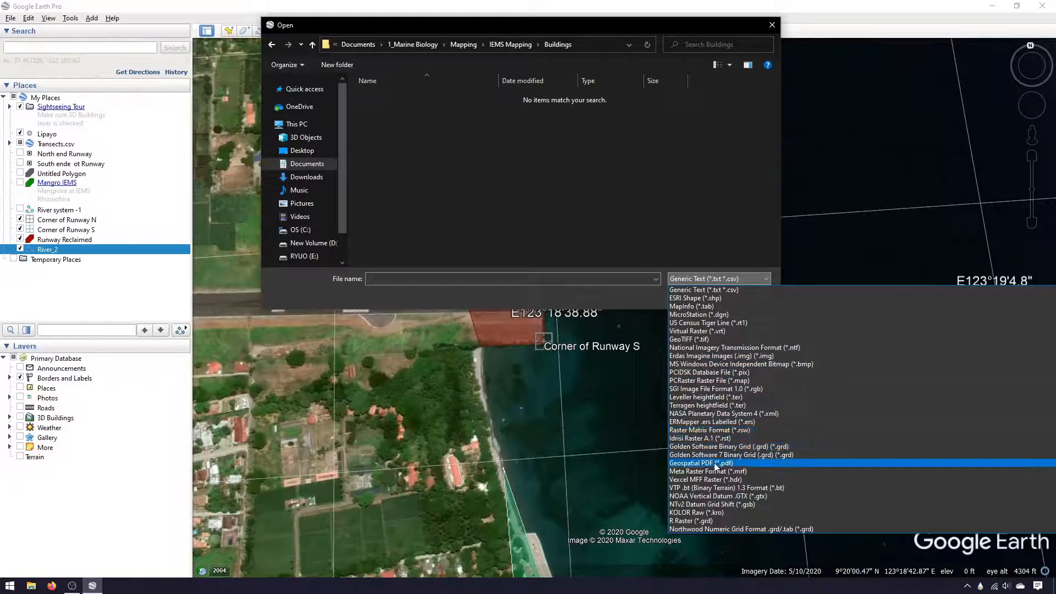
pyautogui.click(671, 179)
pyautogui.click(691, 279)
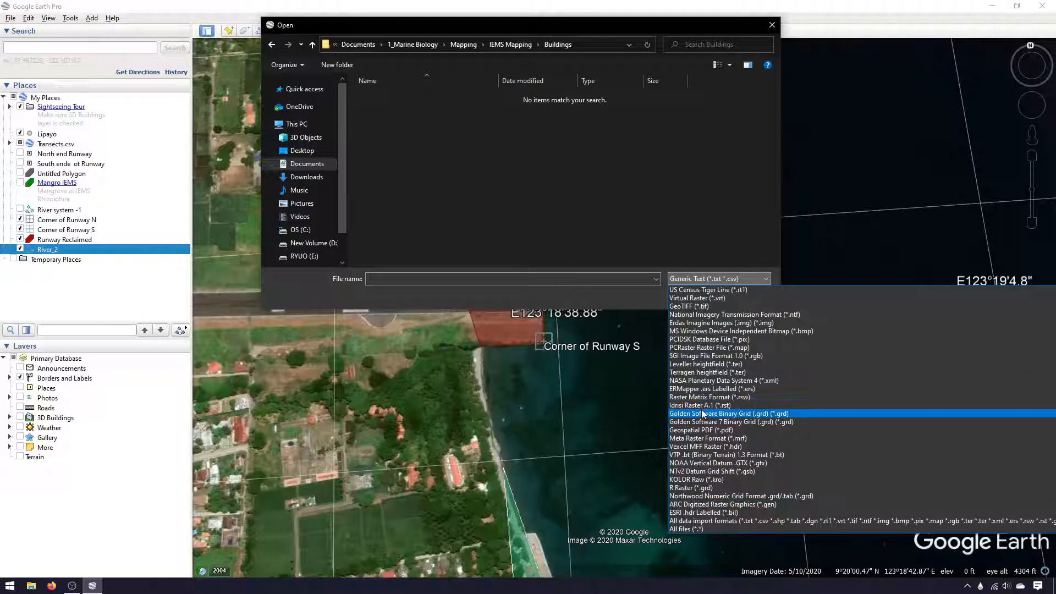
pyautogui.click(722, 528)
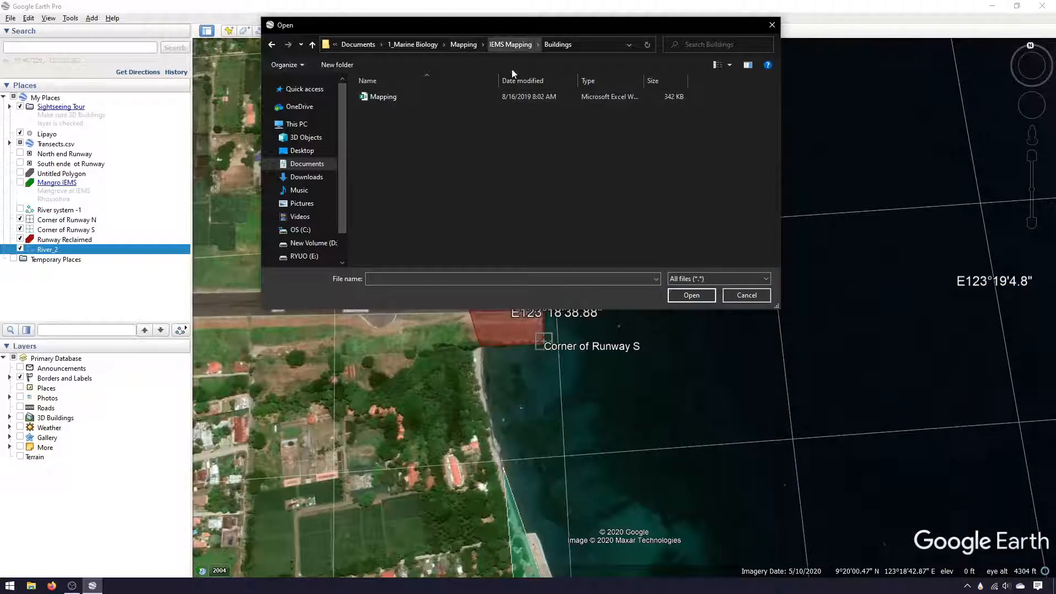
# Look through the GRID Files, Mangrove and Outer Fence folders of IEMS Mapping for data to import.
pyautogui.click(507, 46)
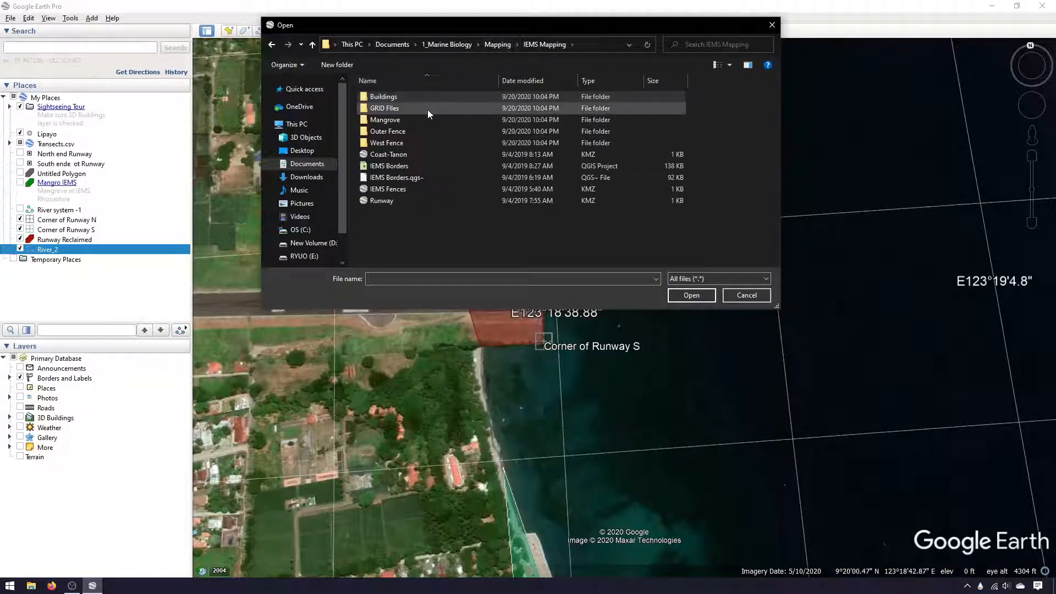
pyautogui.doubleClick(428, 110)
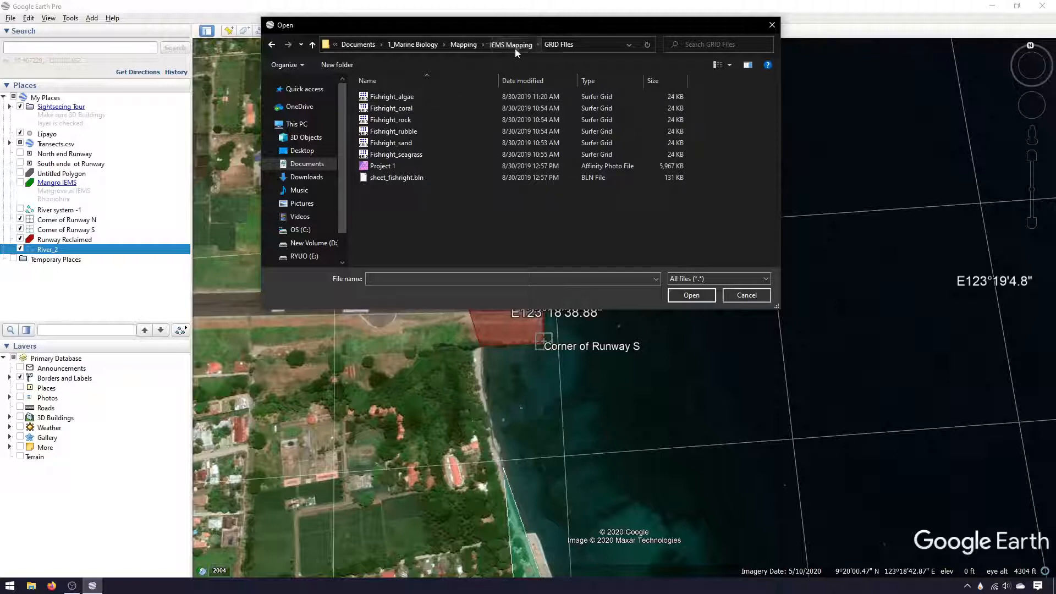
pyautogui.click(515, 46)
pyautogui.doubleClick(439, 120)
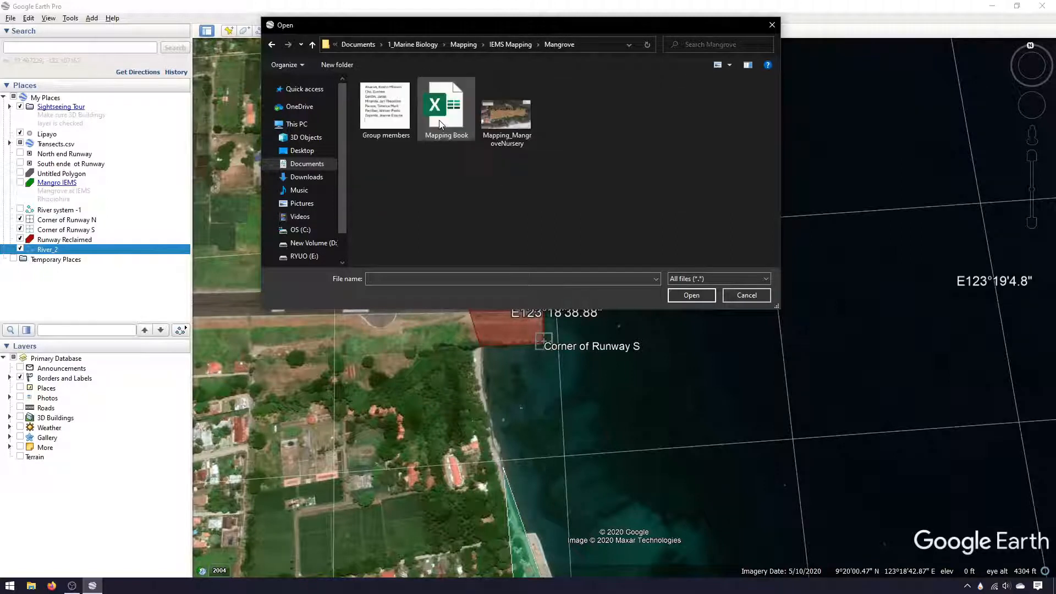
pyautogui.click(517, 46)
pyautogui.doubleClick(413, 131)
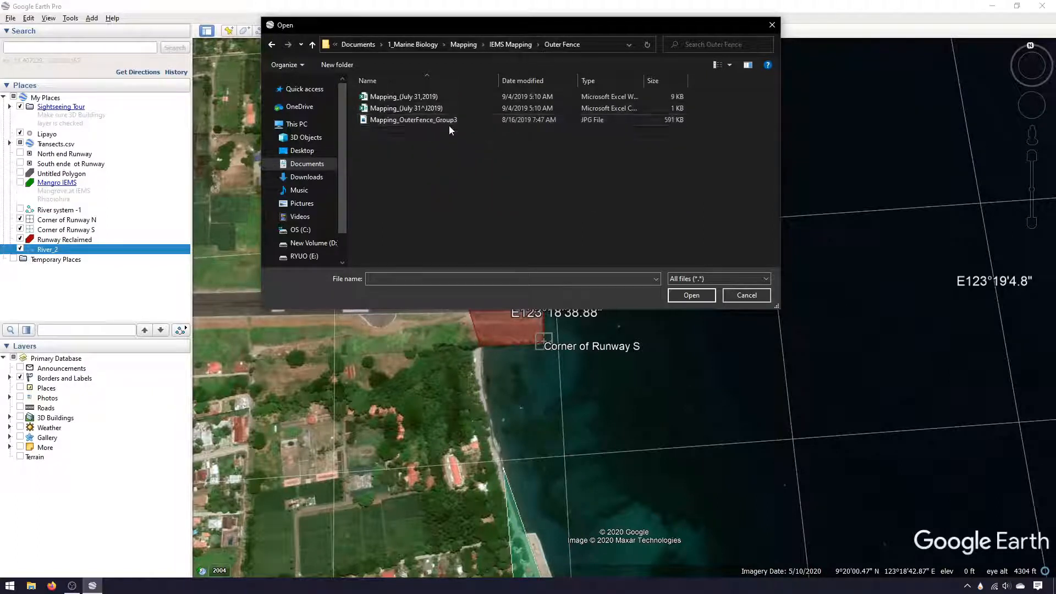
# Try to import the Excel file Mapping_(July 31,2019) from the Outer Fence folder.
pyautogui.click(434, 96)
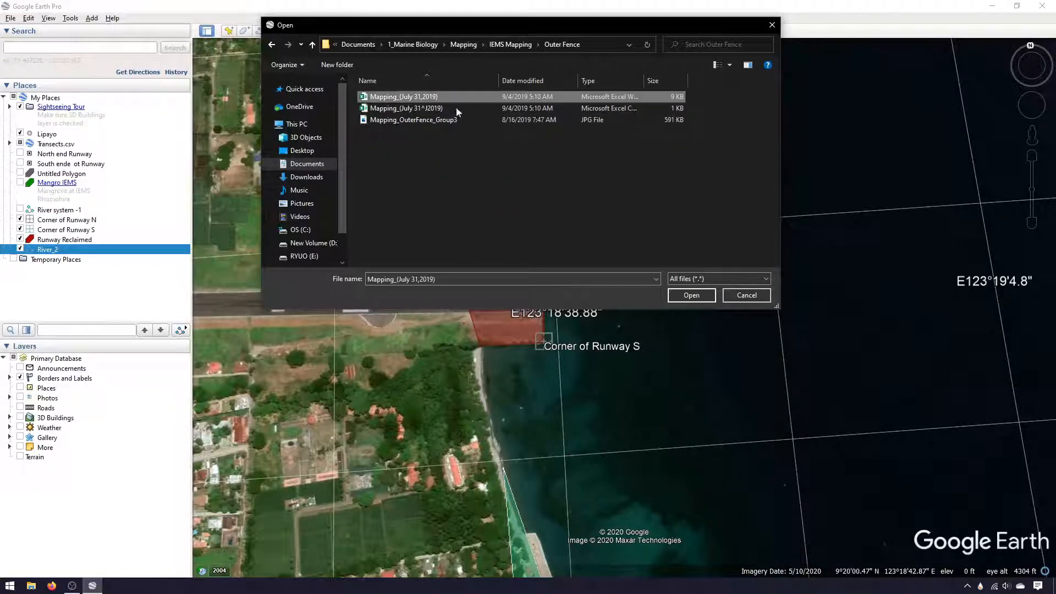
pyautogui.click(692, 300)
pyautogui.moveTo(483, 125); pyautogui.dragTo(637, 4)
pyautogui.moveTo(616, 276); pyautogui.dragTo(595, 255)
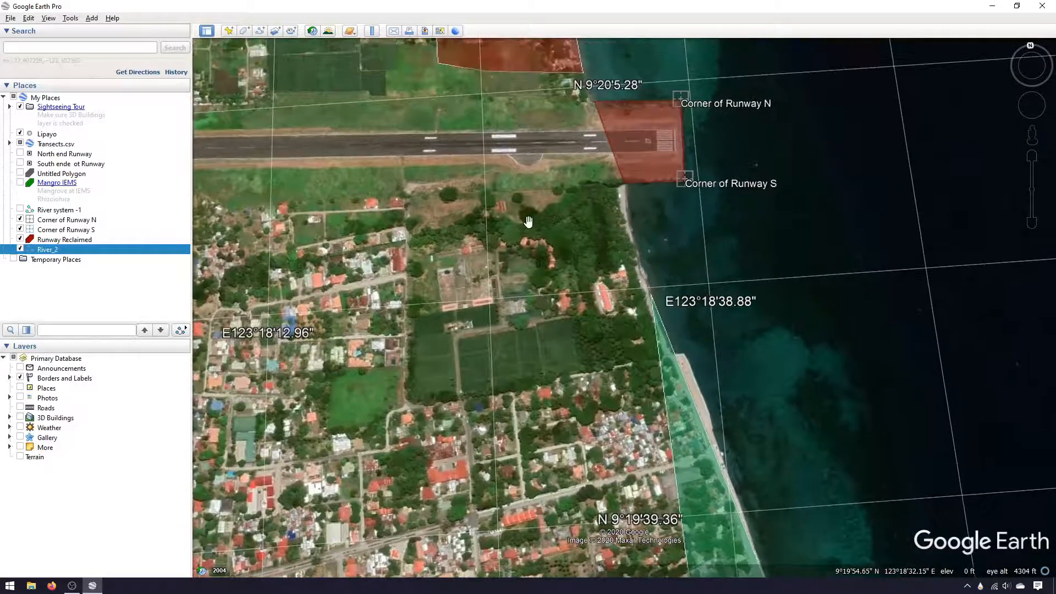
# Import the IEMS Fences KMZ file from the IEMS Mapping folder and inspect its outline south of the runway.
pyautogui.click(10, 18)
pyautogui.click(49, 122)
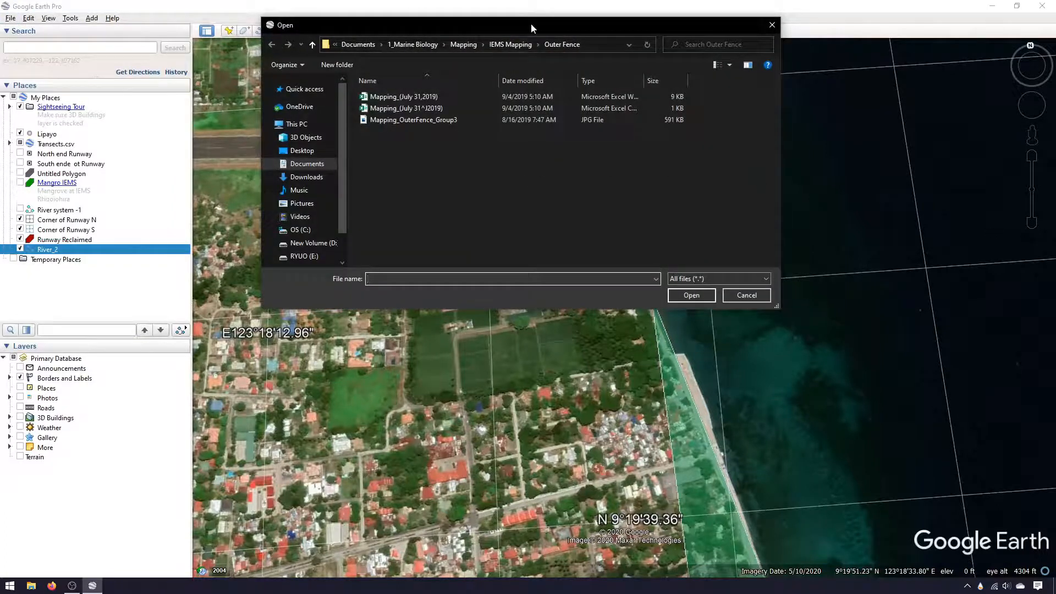
pyautogui.click(519, 44)
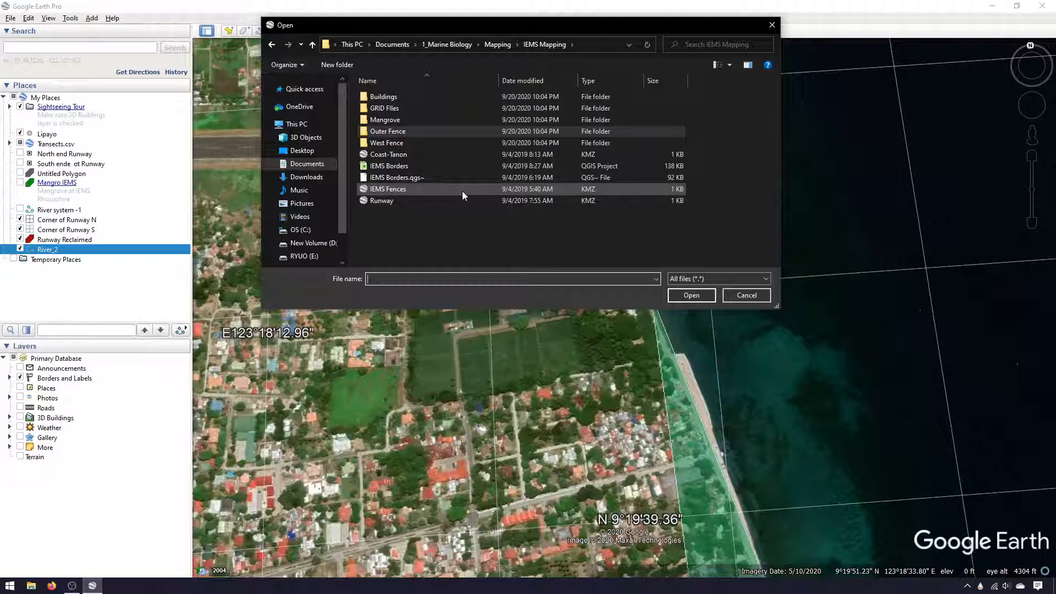
pyautogui.click(636, 189)
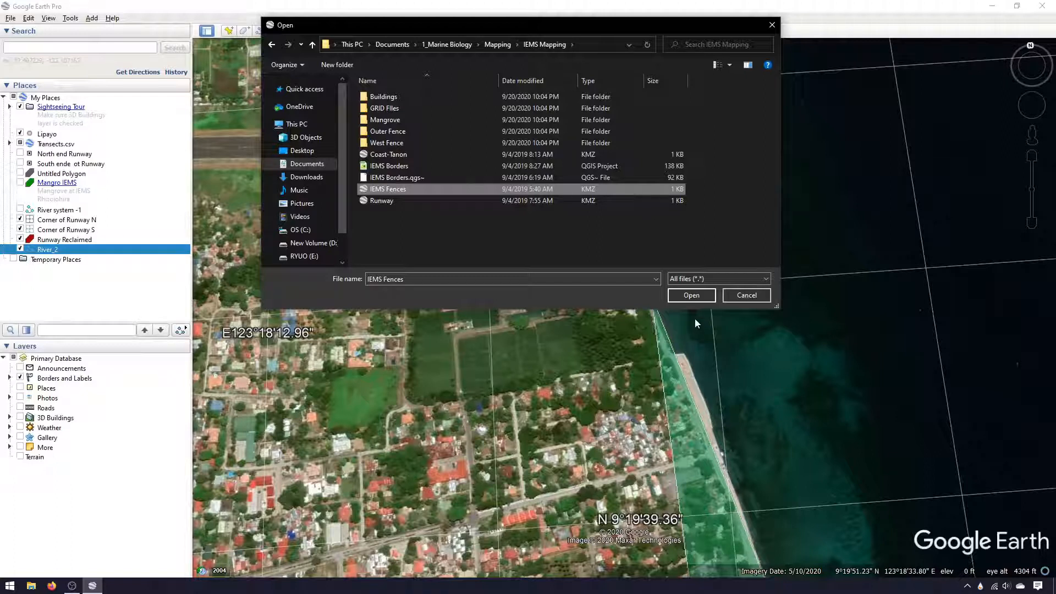
pyautogui.click(691, 297)
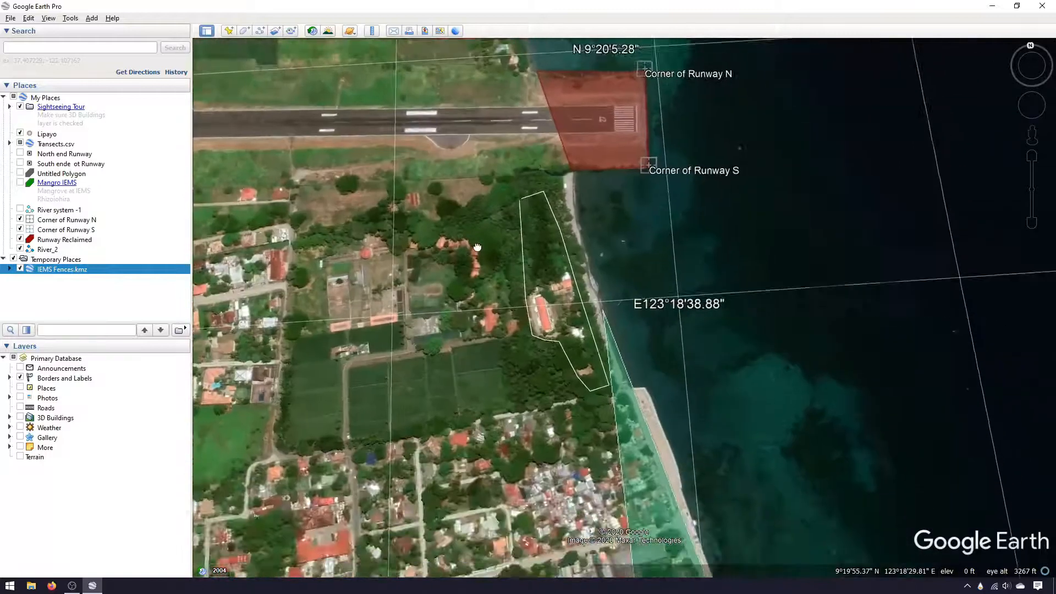
pyautogui.scroll(2, 547, 343)
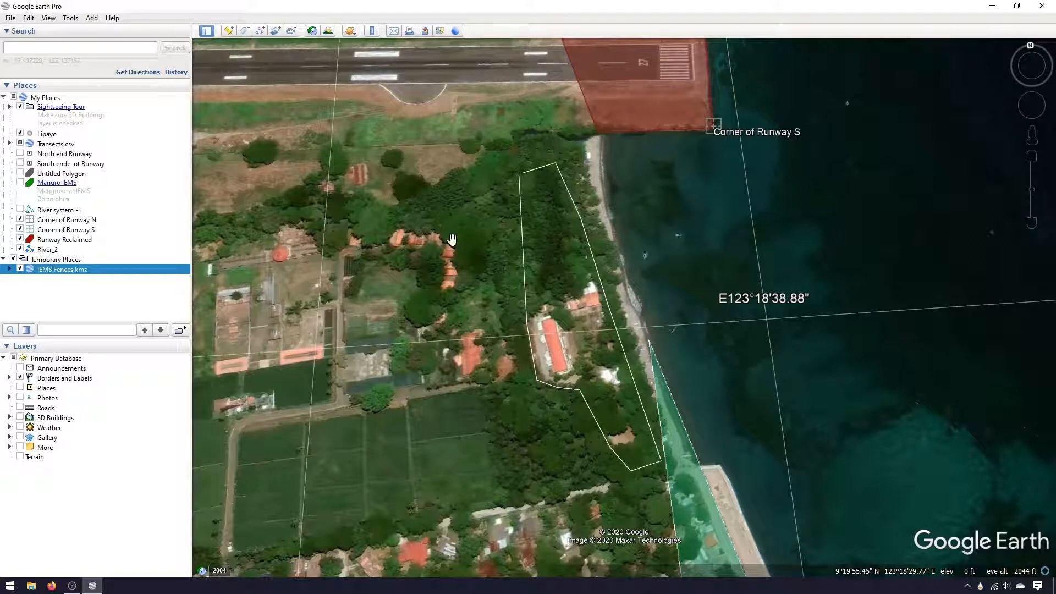
# Change the line colour of the IEMS Fences path inside the imported KMZ to dark orange (#c34100).
pyautogui.click(96, 273)
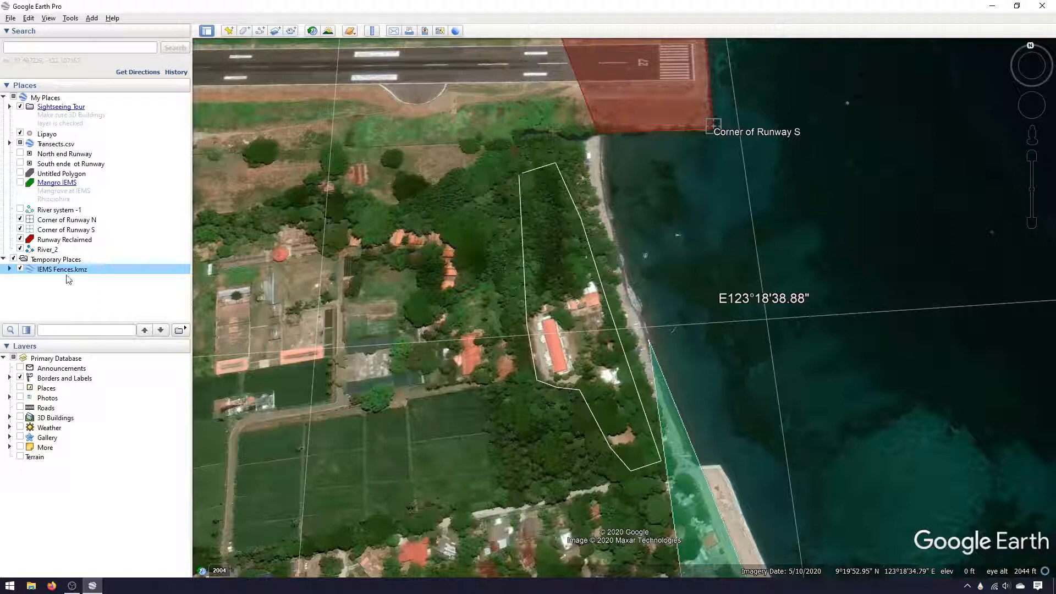
pyautogui.click(10, 269)
pyautogui.rightClick(75, 284)
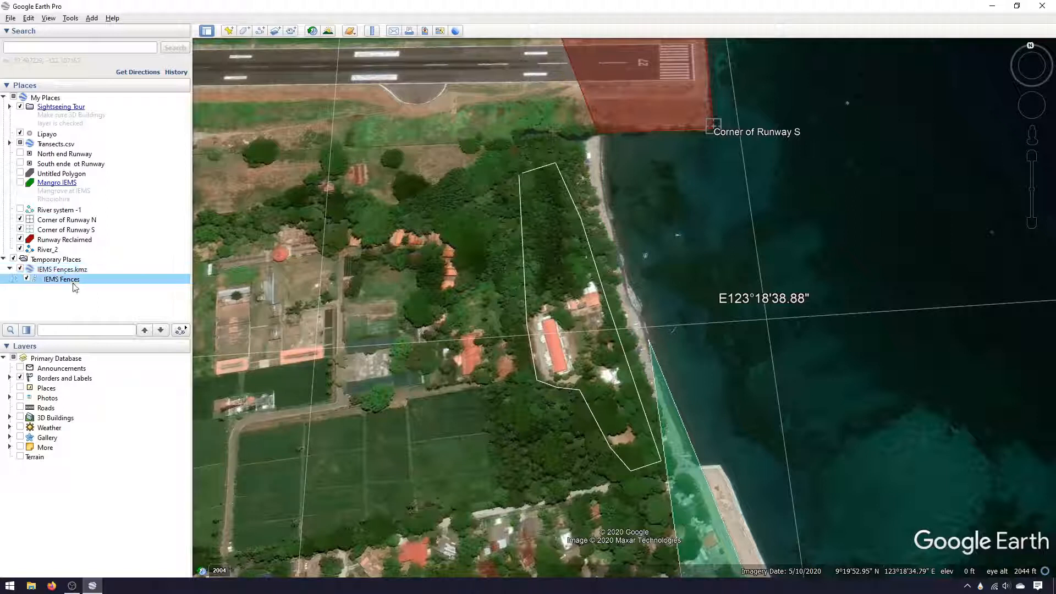
pyautogui.click(105, 424)
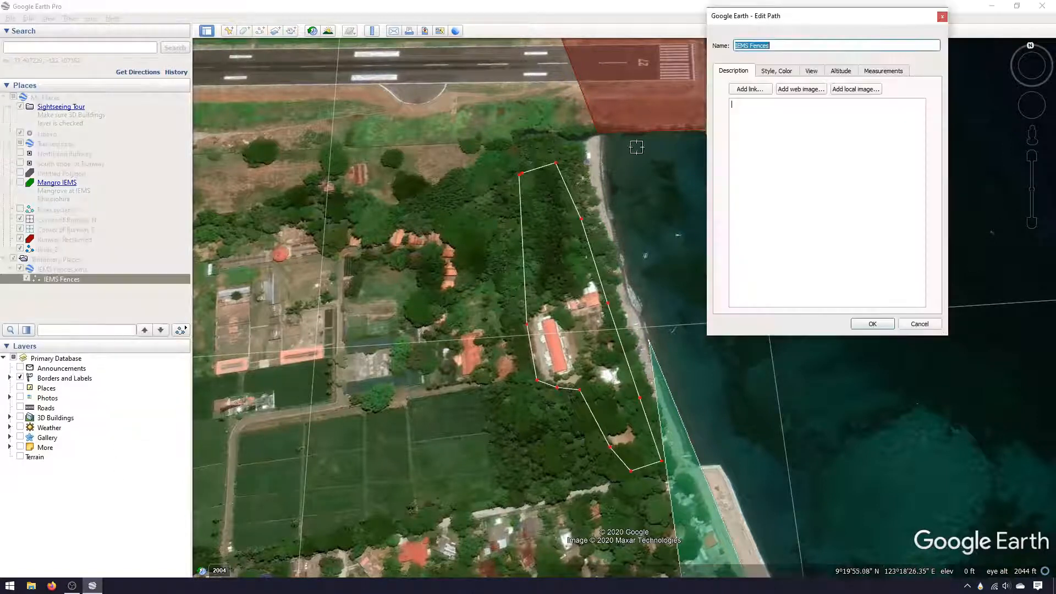
pyautogui.click(789, 75)
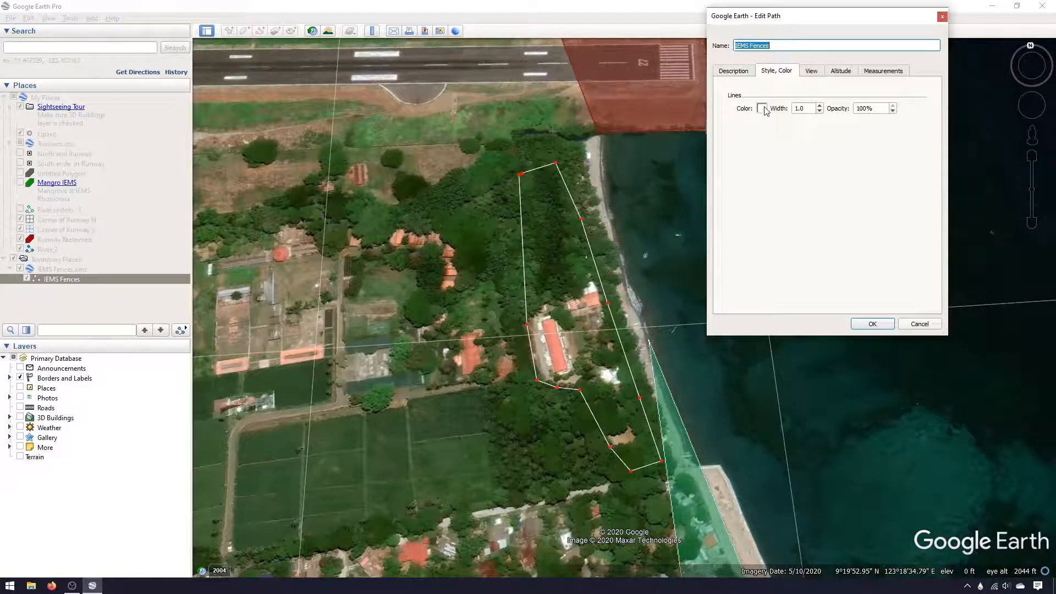
pyautogui.click(763, 109)
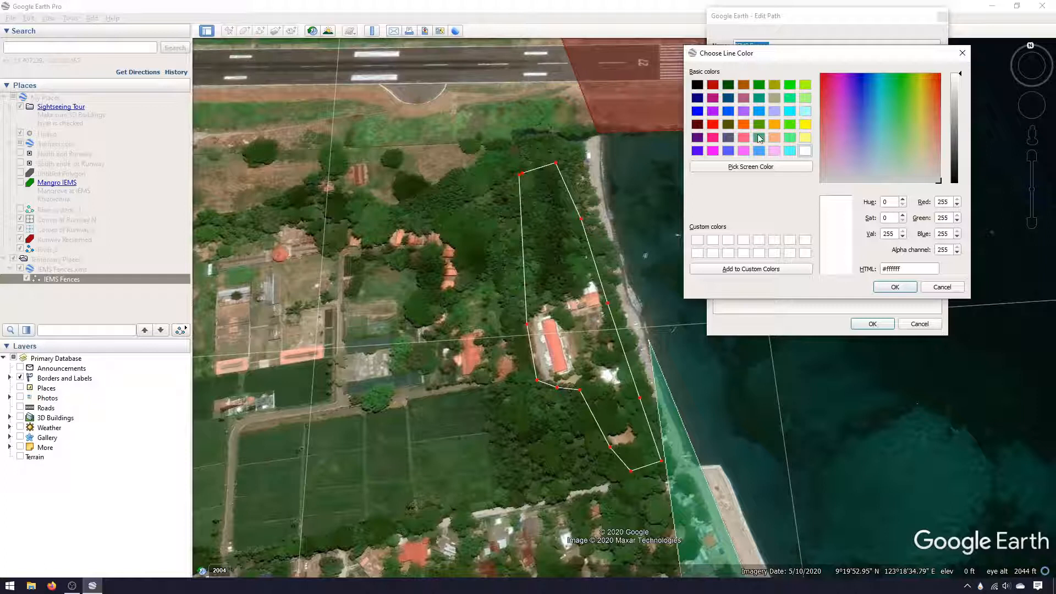
pyautogui.click(743, 124)
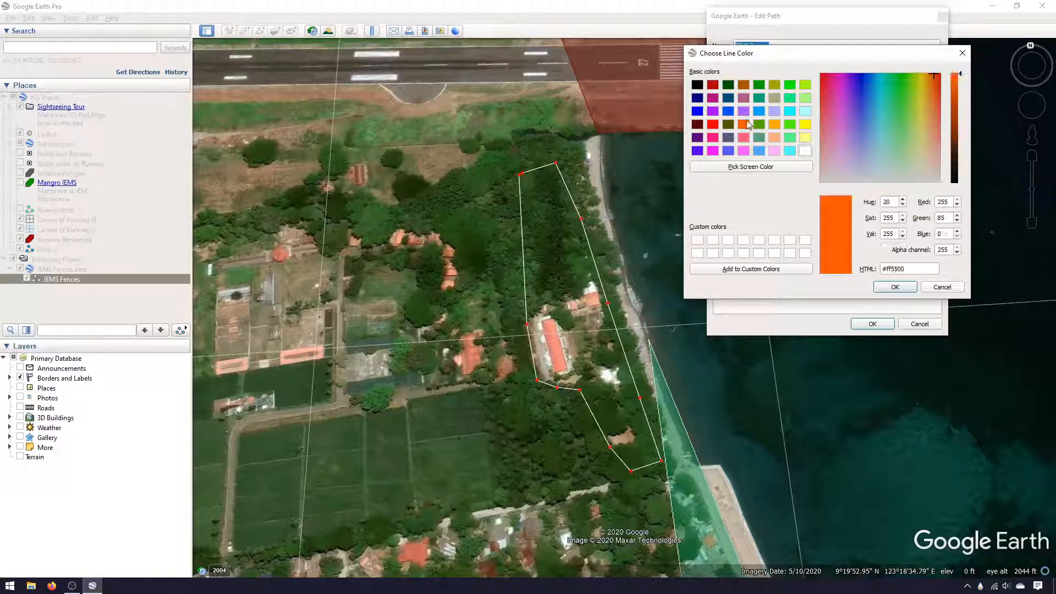
pyautogui.moveTo(960, 84)
pyautogui.mouseDown()
pyautogui.moveTo(956, 132)
pyautogui.moveTo(954, 103)
pyautogui.mouseUp()
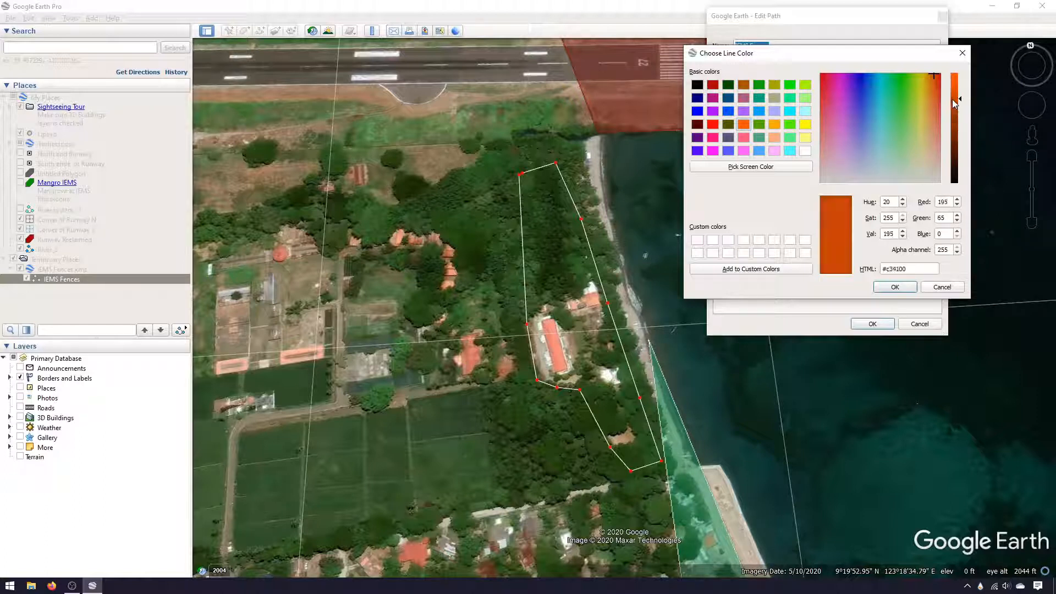
pyautogui.click(895, 287)
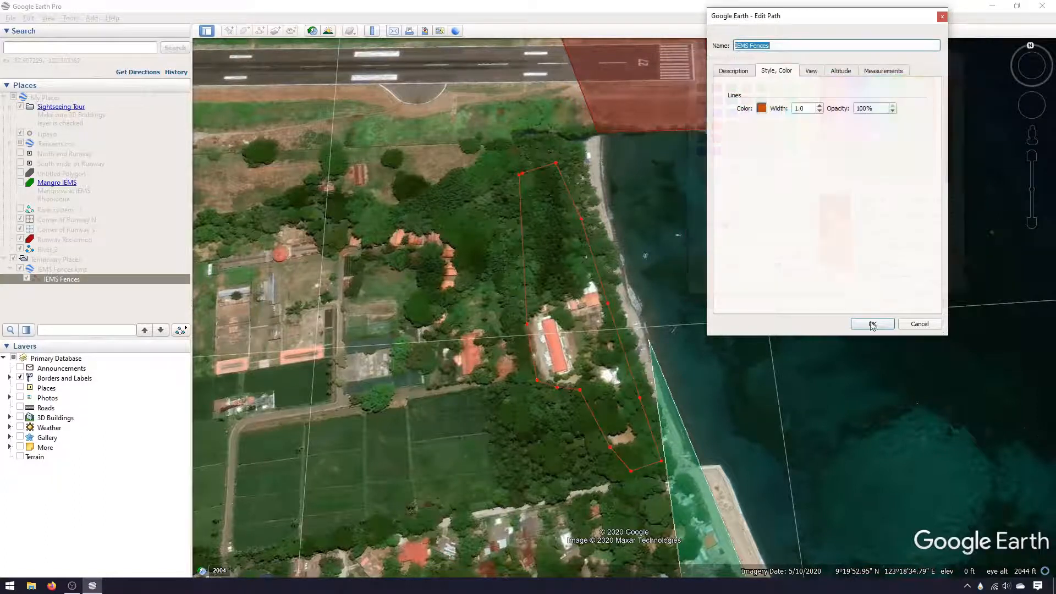
# Set the IEMS Fences path's line width to 5, apply the style and inspect the outline beside the runway.
pyautogui.click(808, 108)
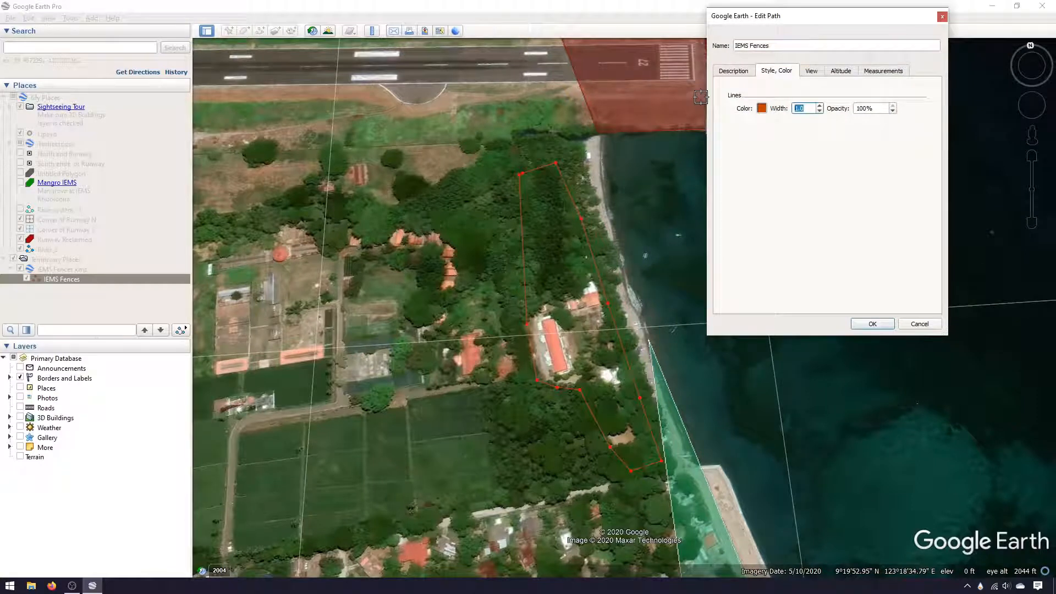
pyautogui.write('5')
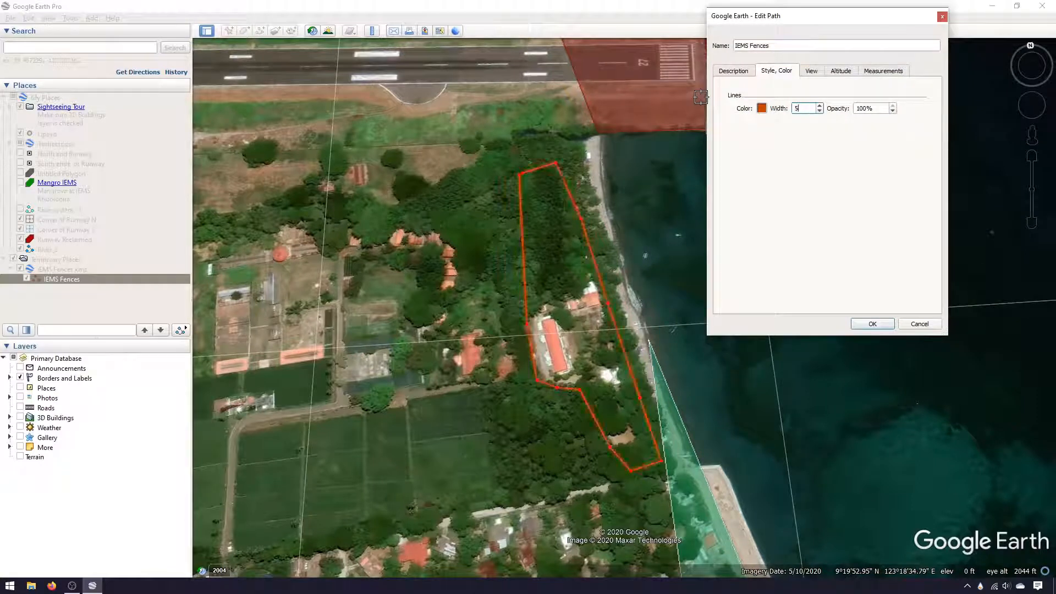
pyautogui.click(883, 328)
pyautogui.moveTo(651, 228); pyautogui.dragTo(603, 255)
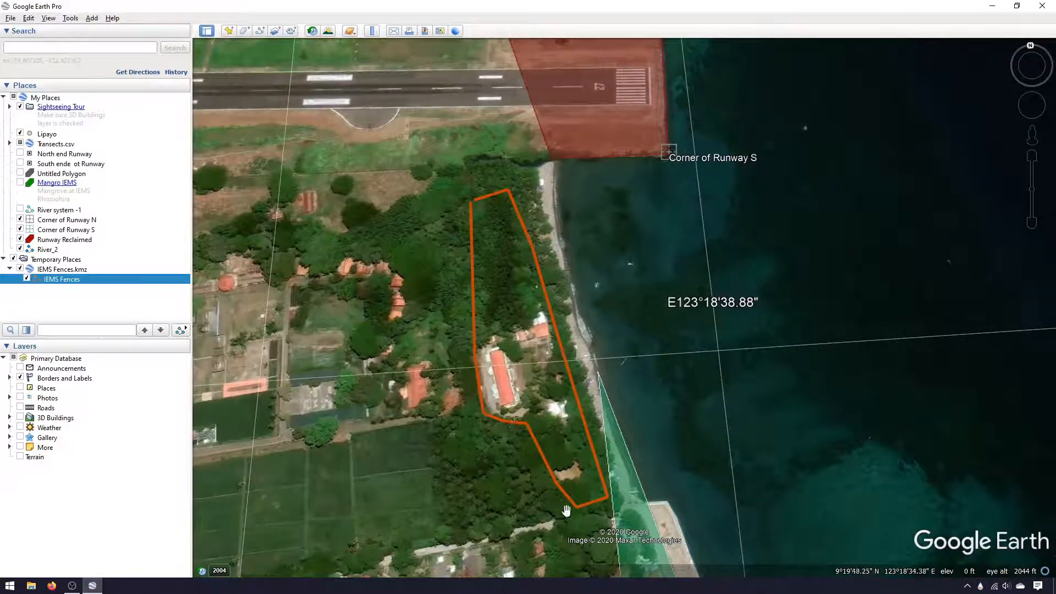
pyautogui.scroll(-3, 572, 250)
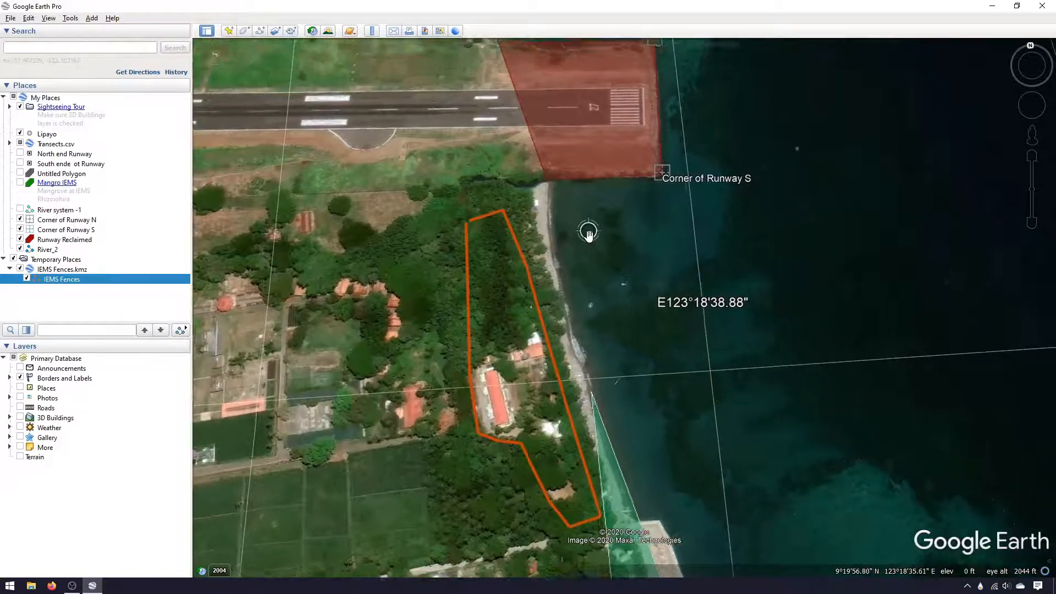
pyautogui.moveTo(619, 327); pyautogui.dragTo(604, 423)
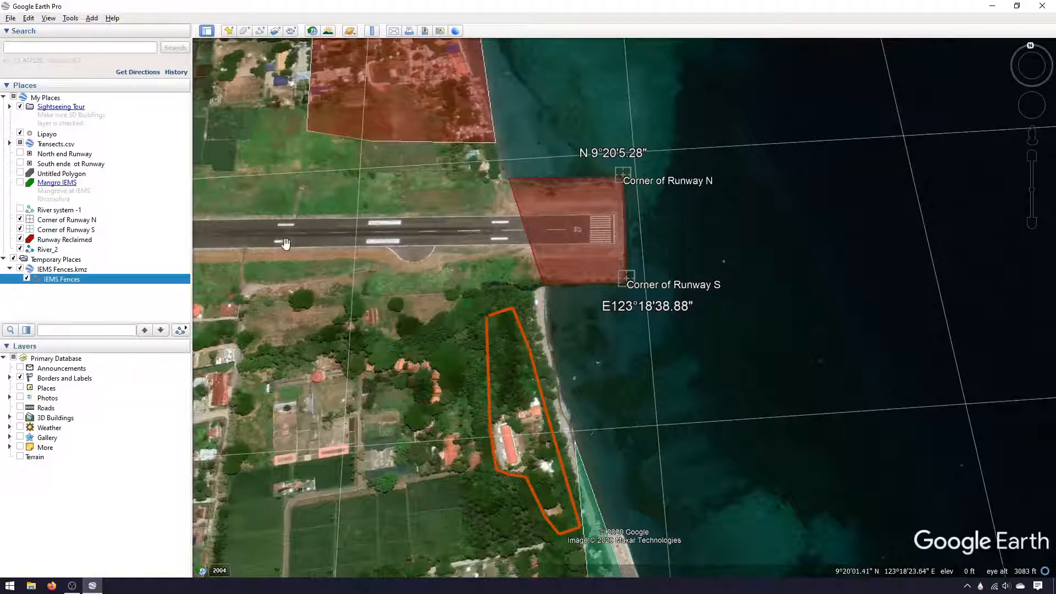
# Review the GPS import options for devices, data types and output, and the realtime tracking settings.
pyautogui.click(70, 18)
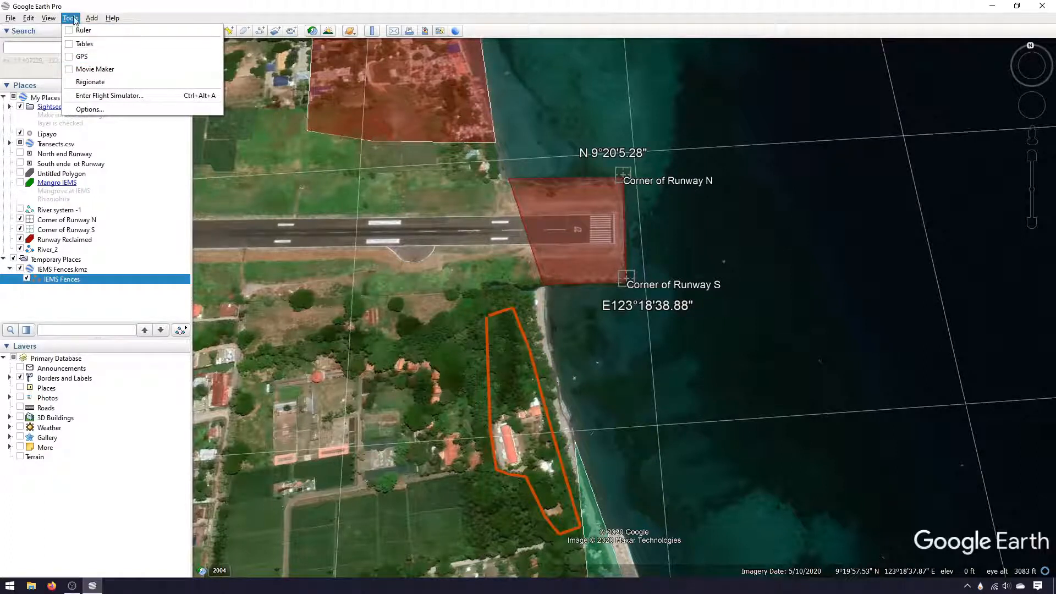
pyautogui.moveTo(55, 21)
pyautogui.click(81, 56)
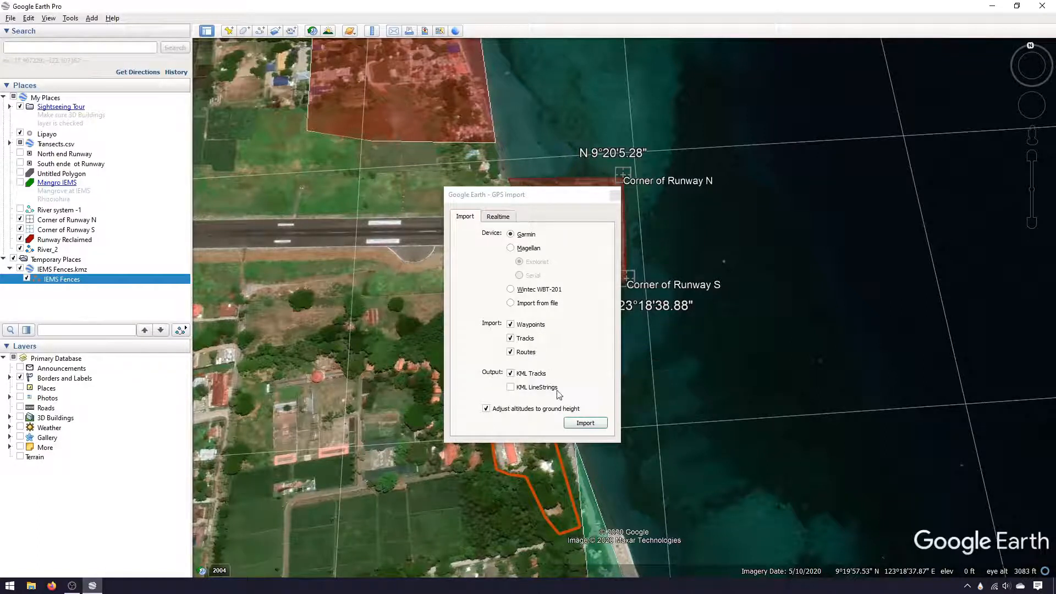
pyautogui.click(503, 218)
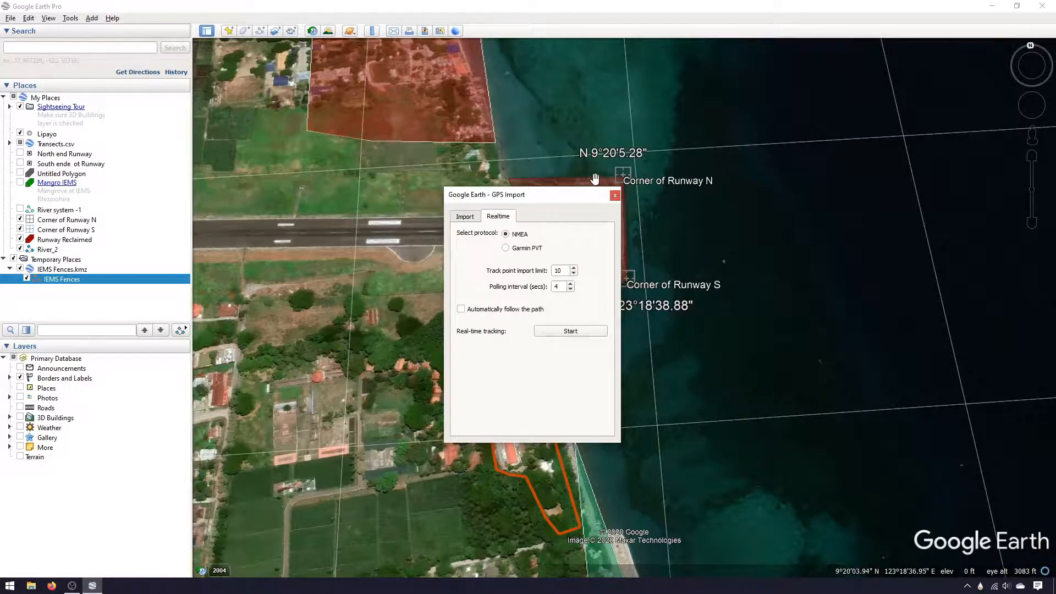
pyautogui.click(614, 196)
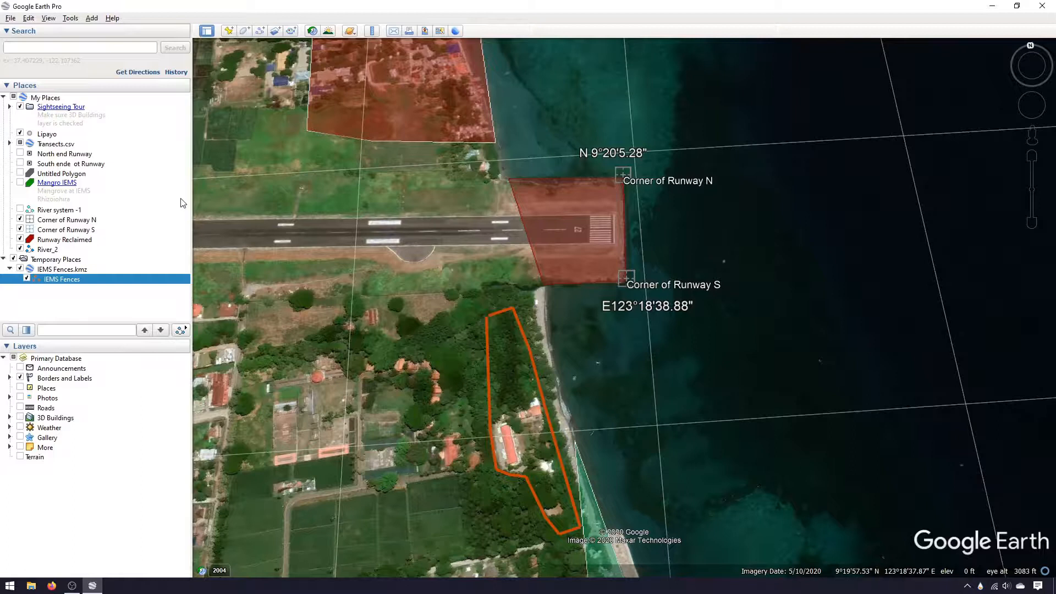